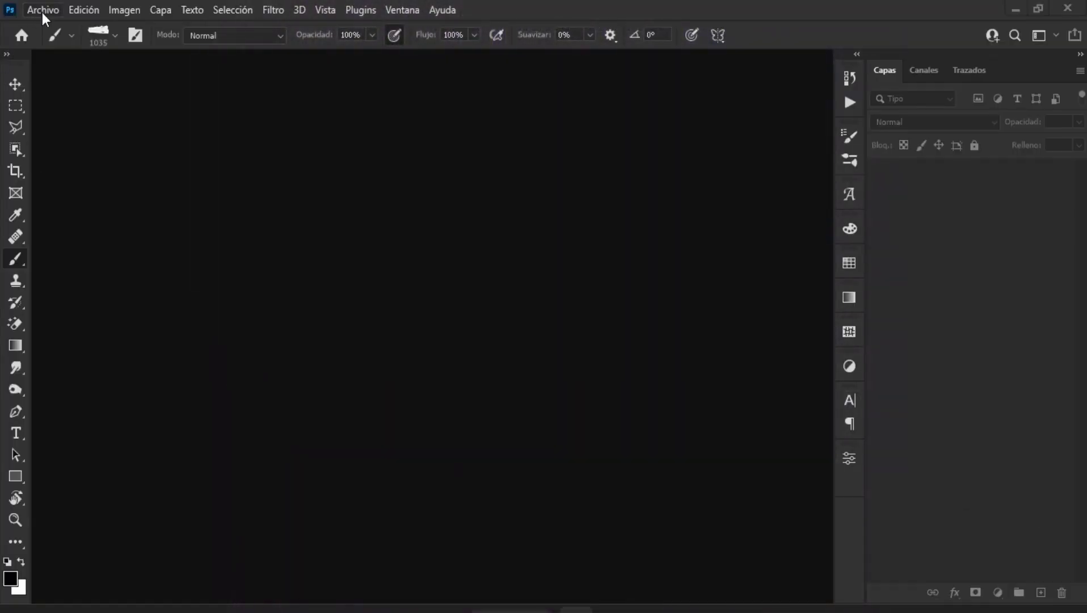
Create a new 1080 × 1500 px, 100 ppp white document named 'gyn'.
click(42, 11)
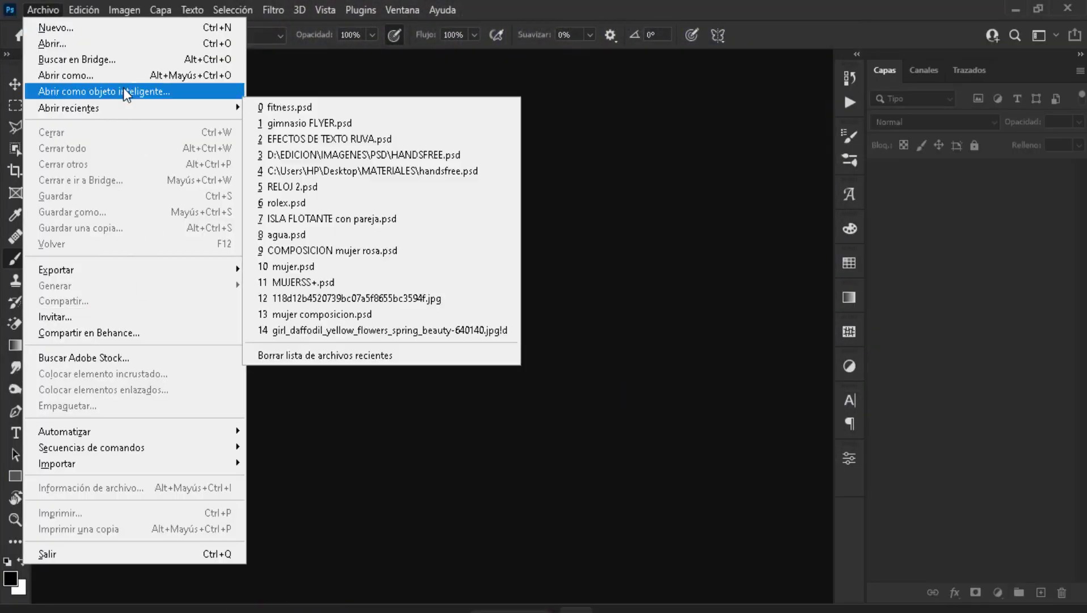
click(110, 28)
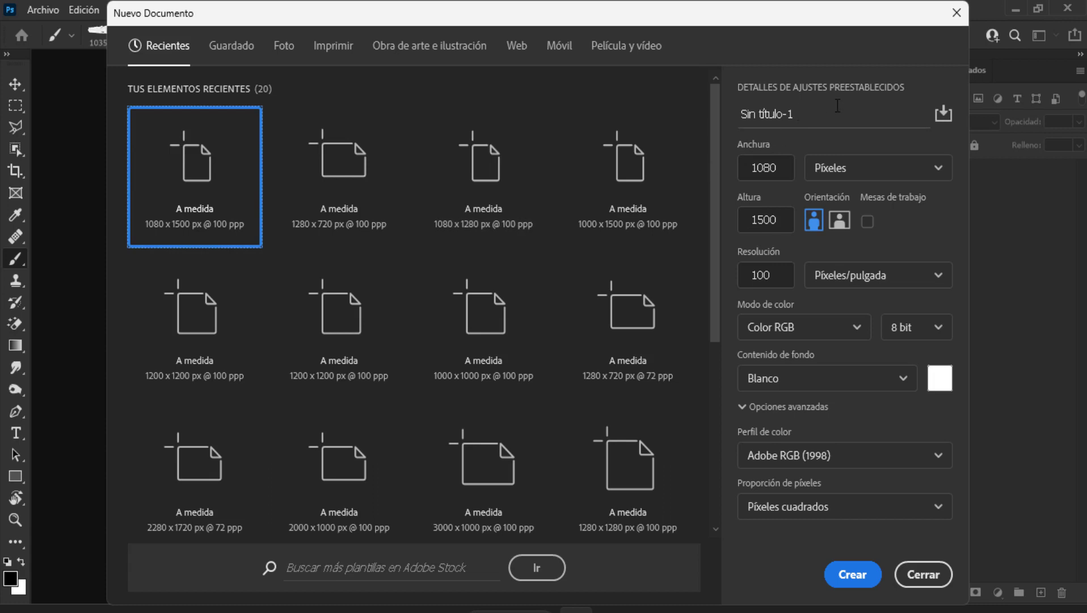
click(800, 107)
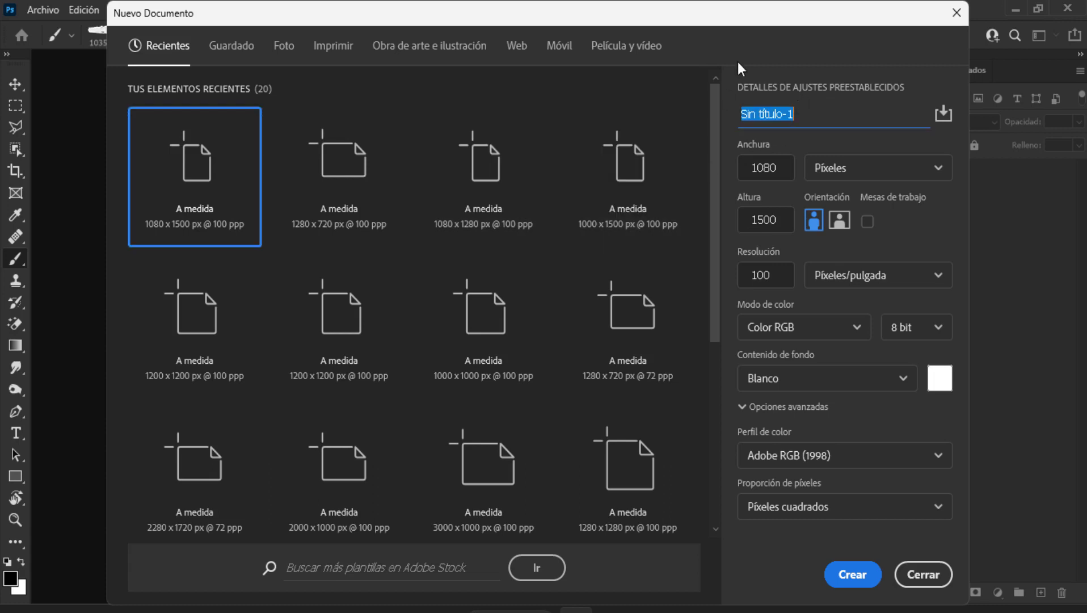
text(gyn)
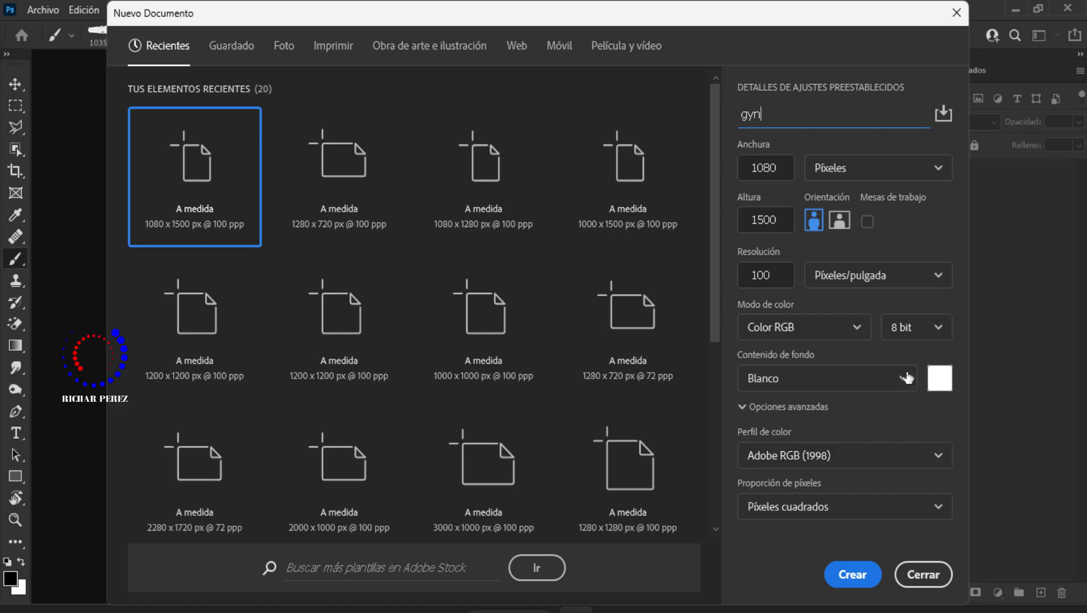
click(842, 580)
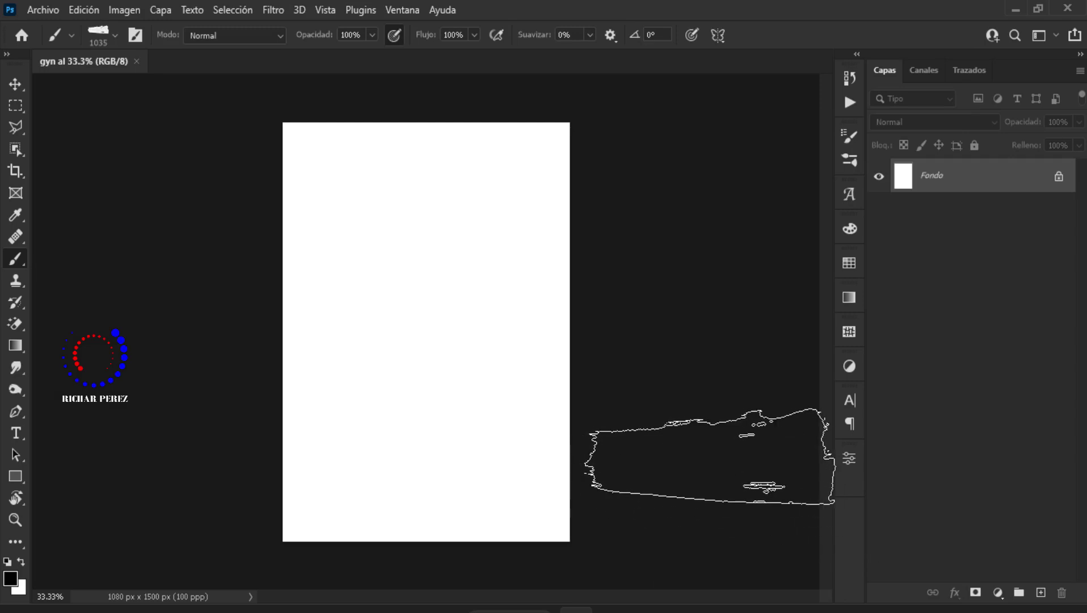
Add a New Guide Layout with 40 px margin guides on every side.
key(alt+0)
scroll(662, 451, down, 1)
scroll(662, 451, up, 1)
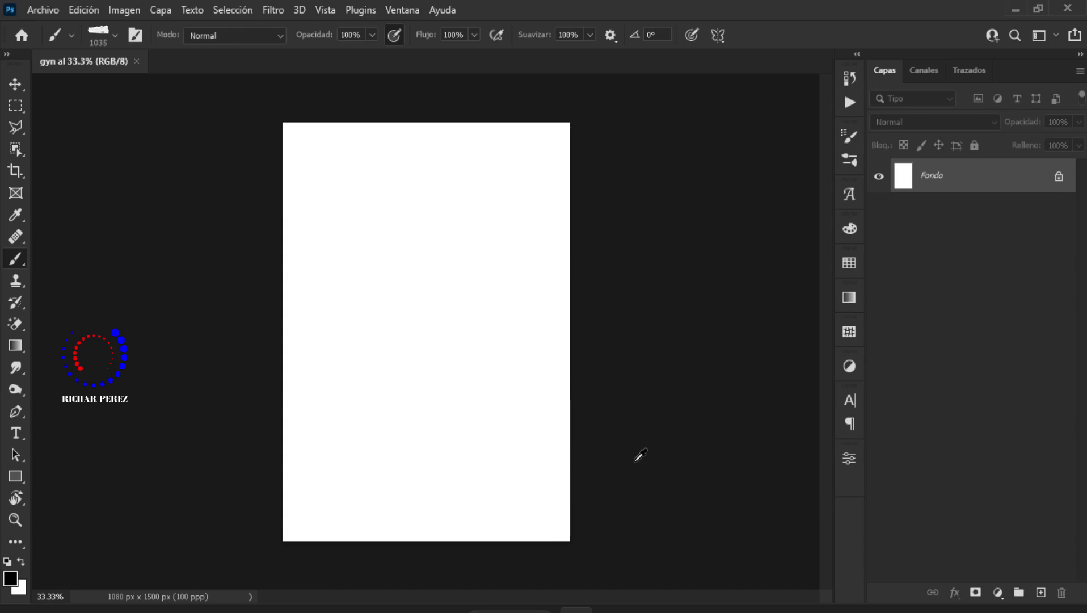
key(v)
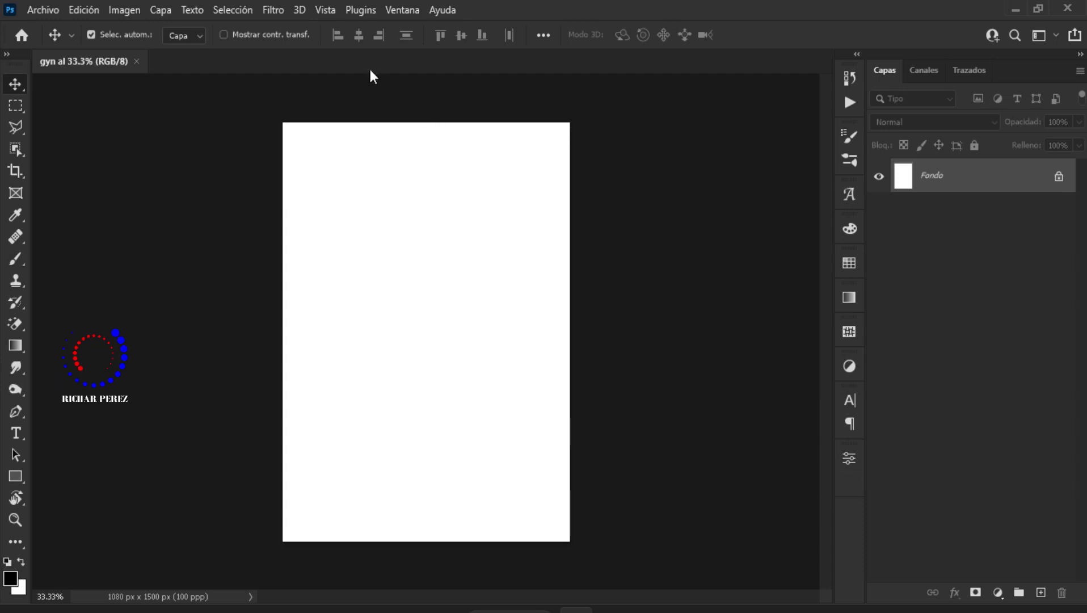
click(328, 10)
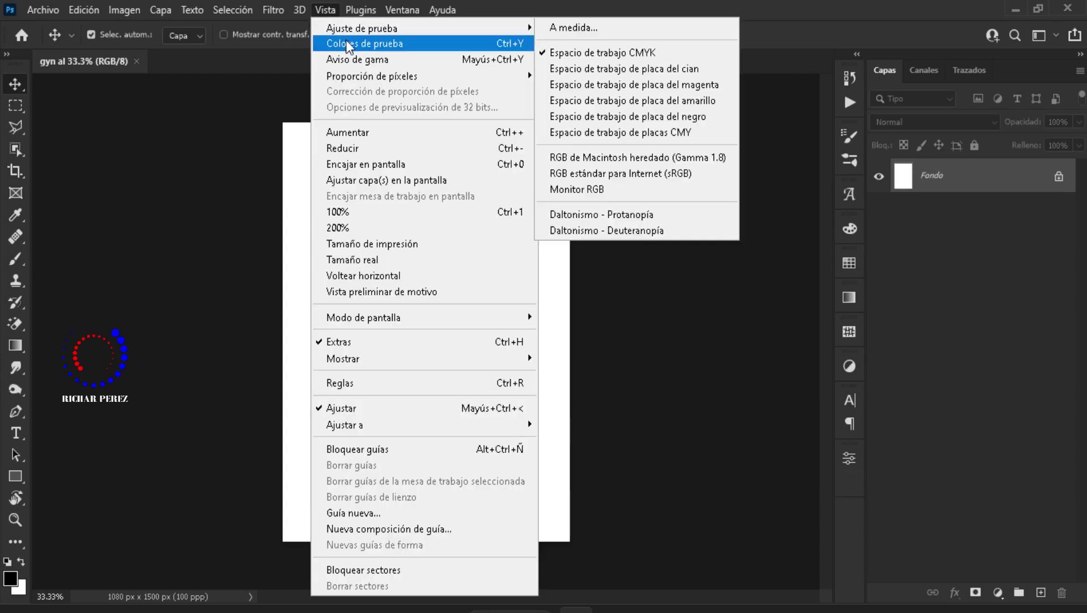
click(416, 529)
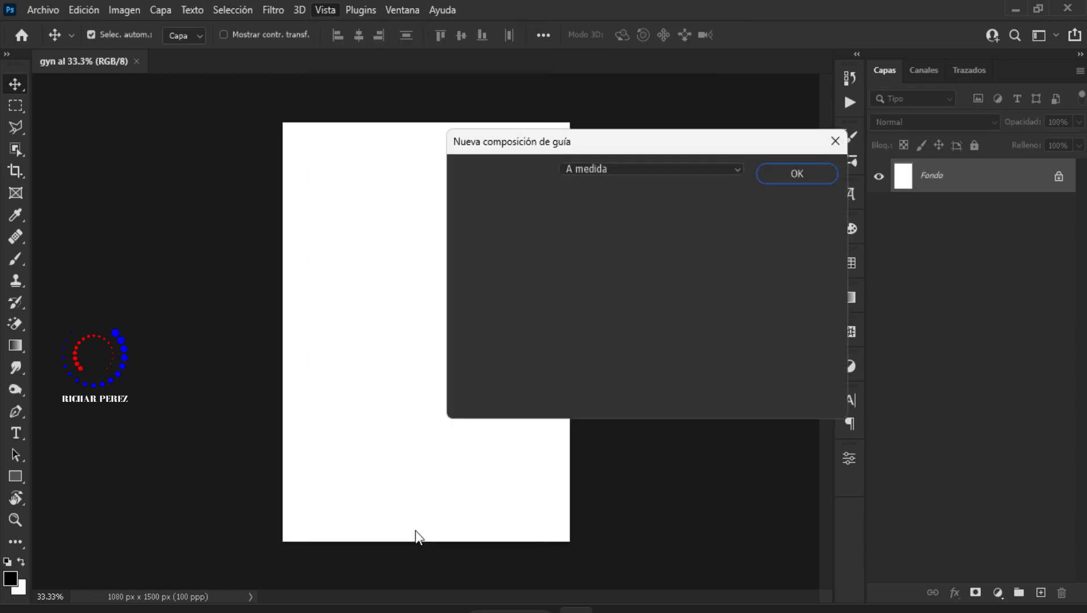
click(644, 168)
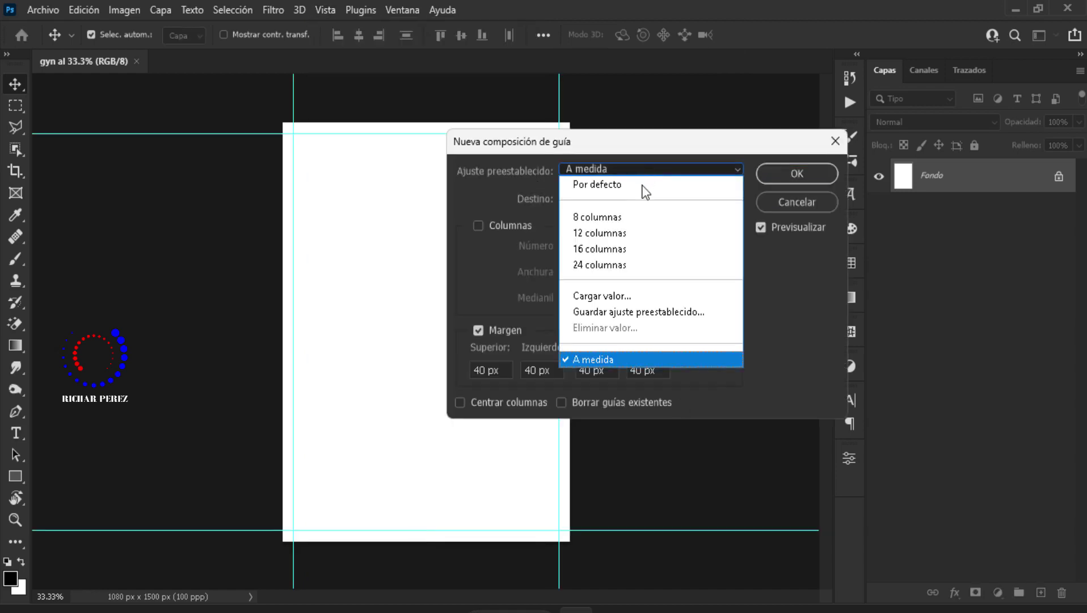
click(618, 362)
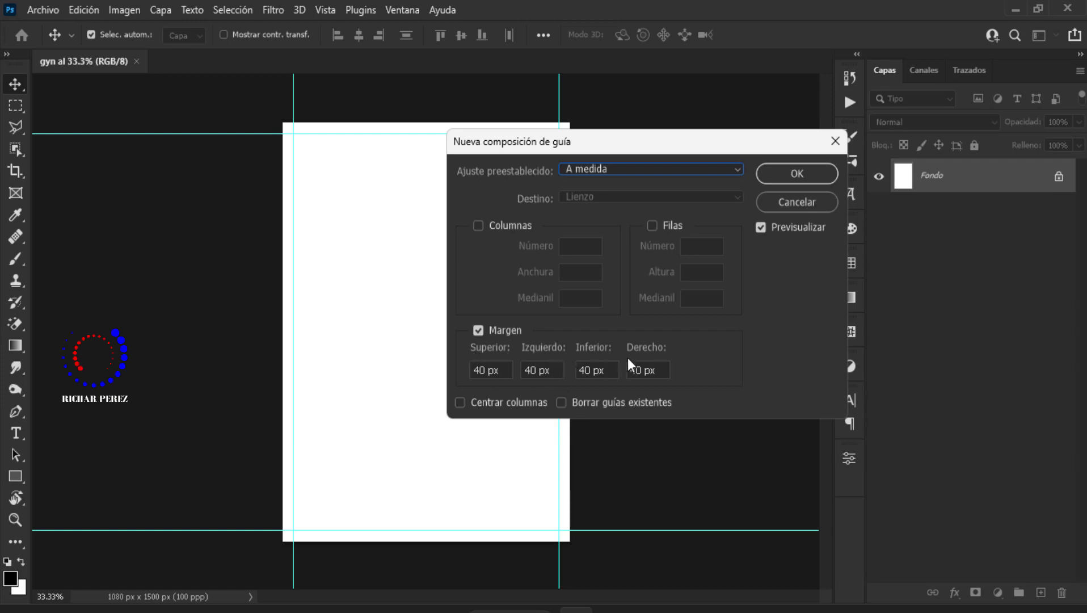
click(825, 174)
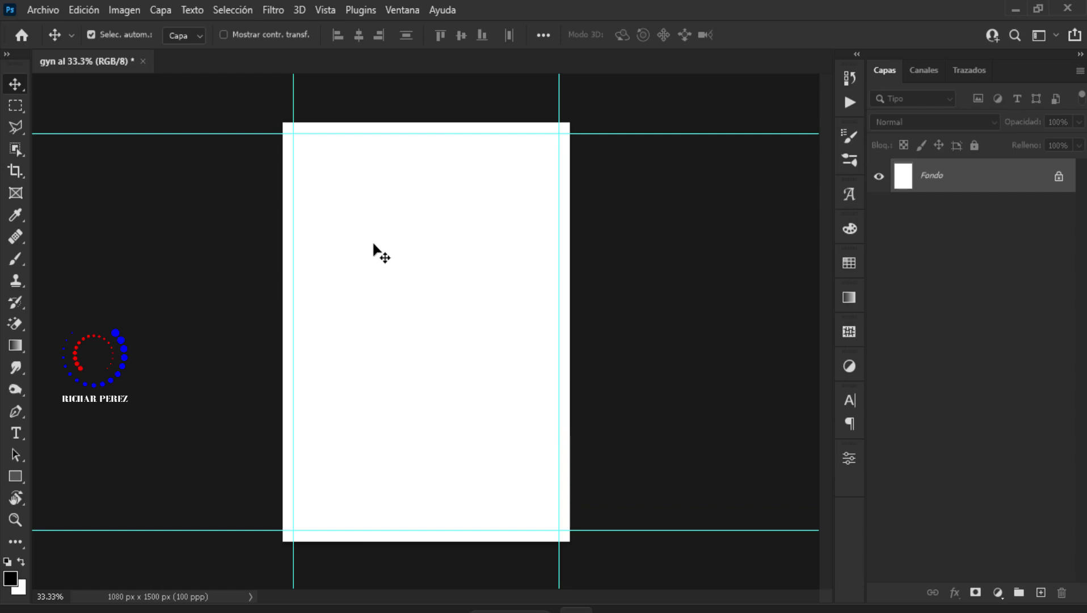
Show rulers and drag out horizontal and vertical centre guides across the canvas.
key(ctrl+r)
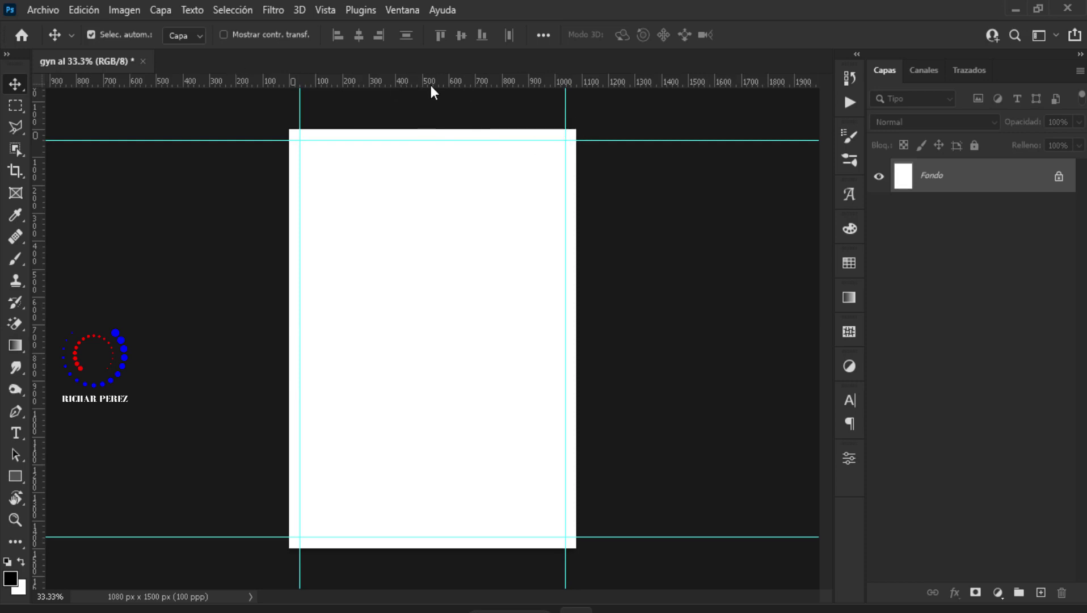
mouse_move(432, 81)
mouse_down()
mouse_move(467, 293)
mouse_move(461, 339)
mouse_up()
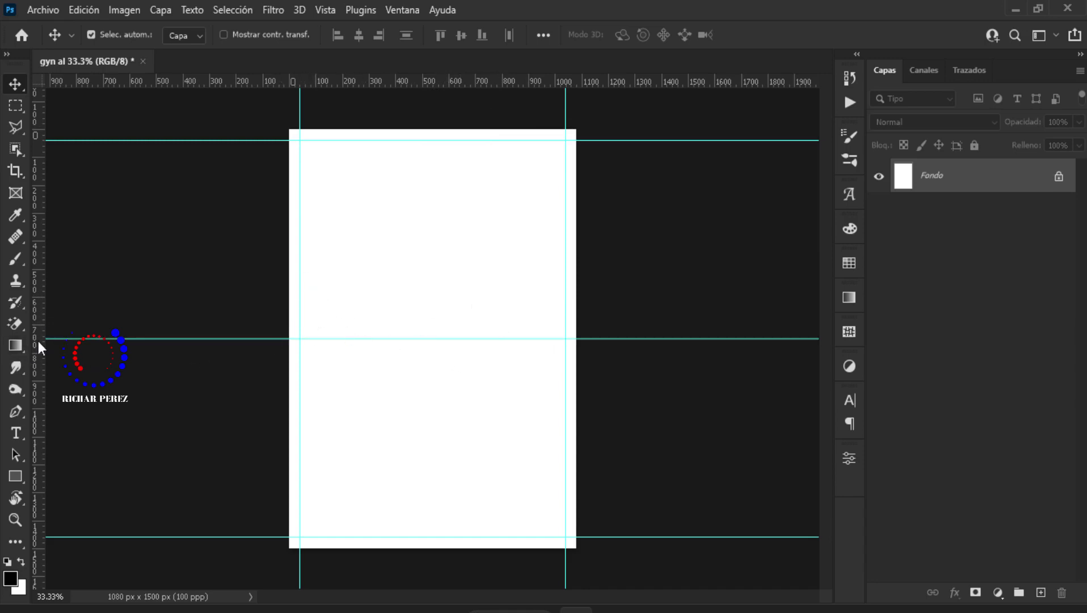
drag(38, 342, 419, 362)
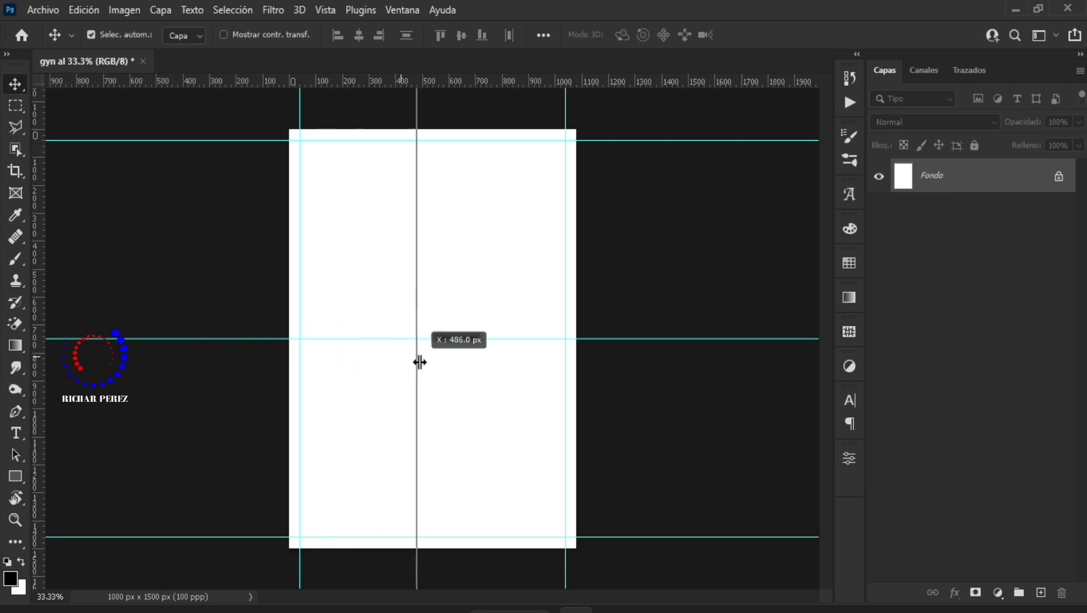
drag(419, 362, 432, 362)
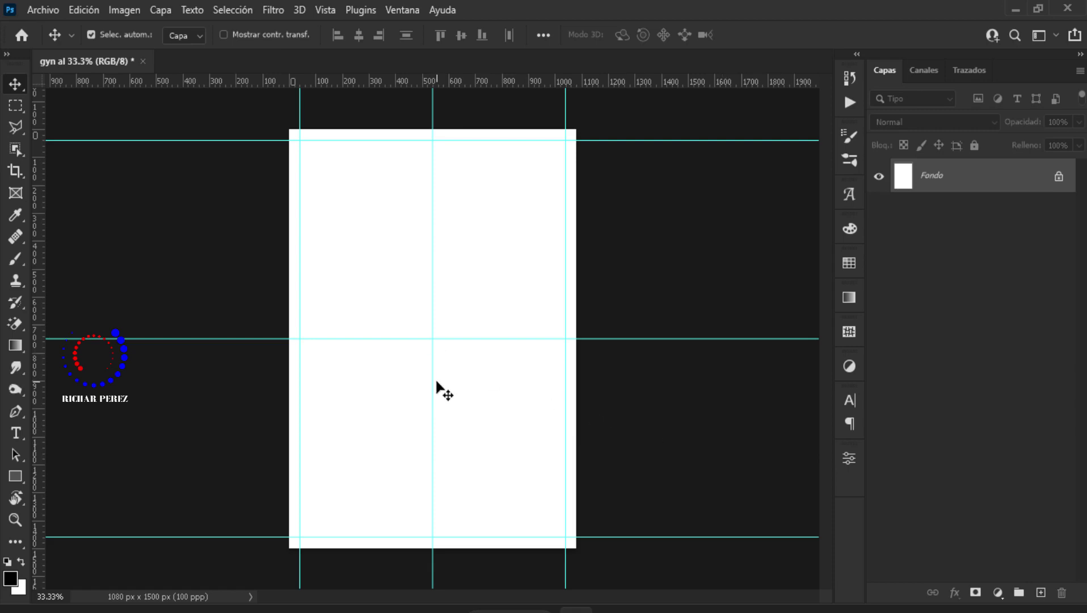
Stamp a black brush stroke across the lower middle of the page on a new layer.
key(b)
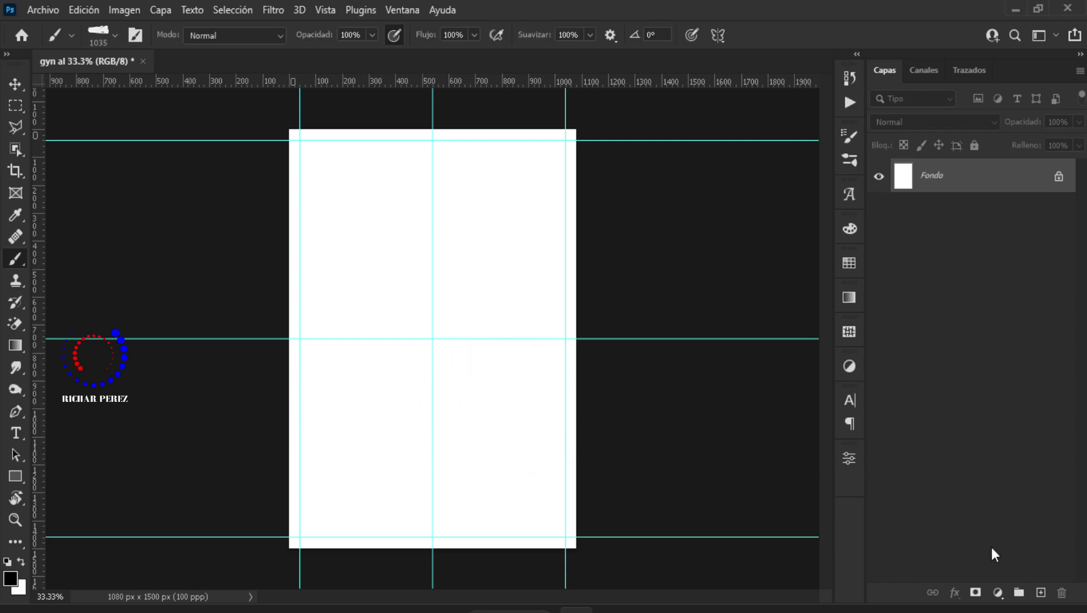
click(1040, 592)
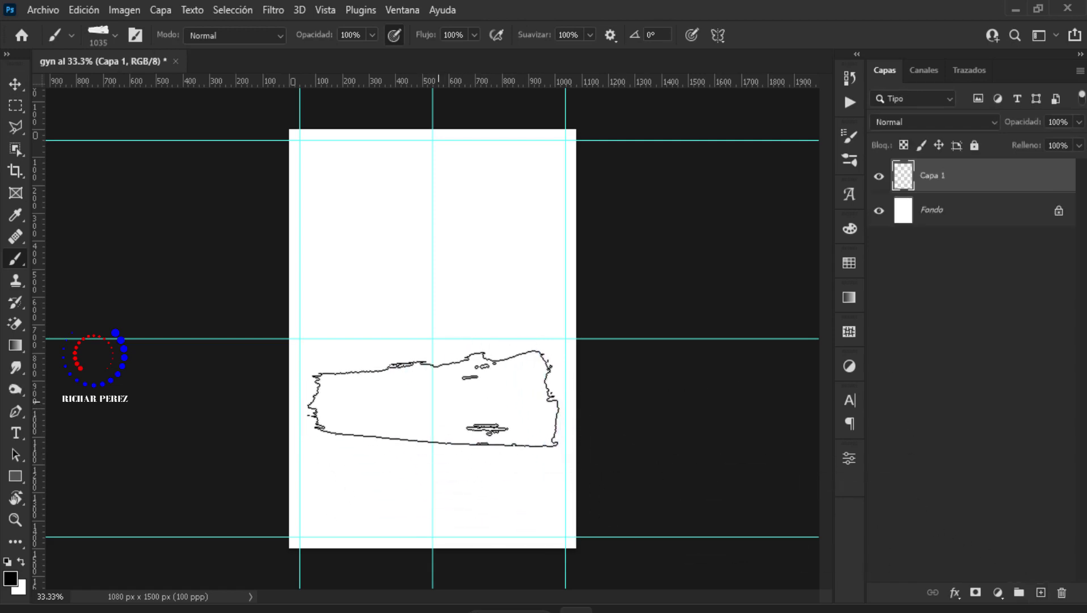
click(428, 410)
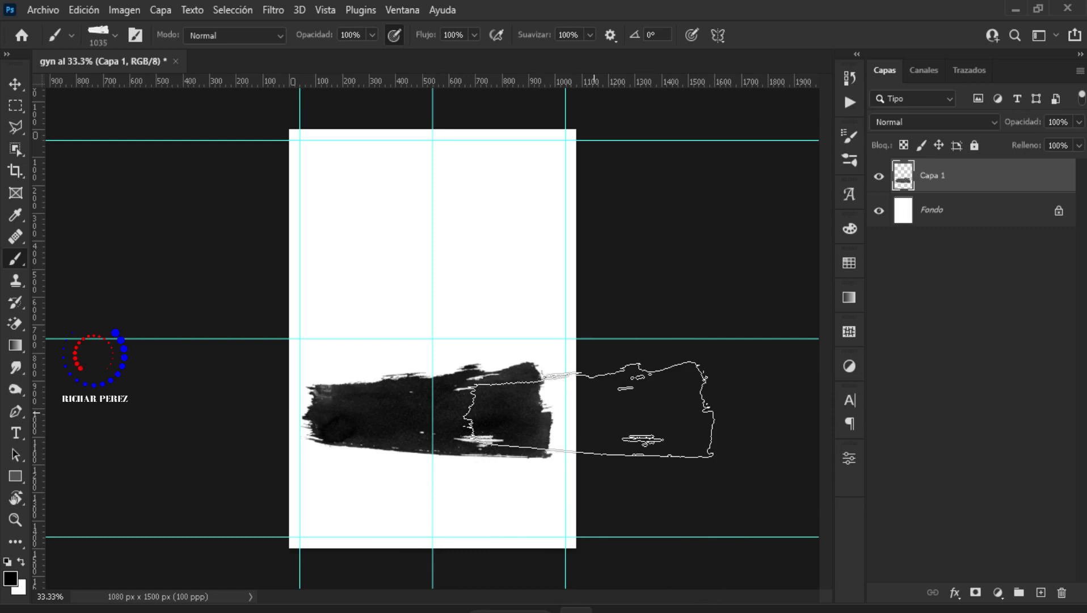
alt+right_click(429, 295)
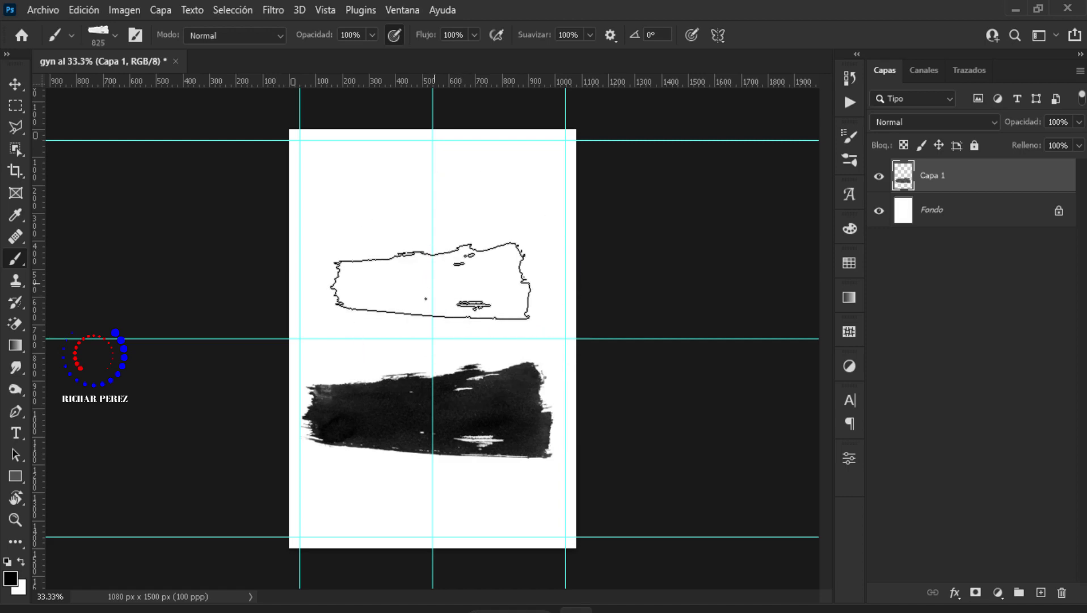
Import the Free Brush Stroke Photoshop Brushes set into the brush picker.
right_click(430, 281)
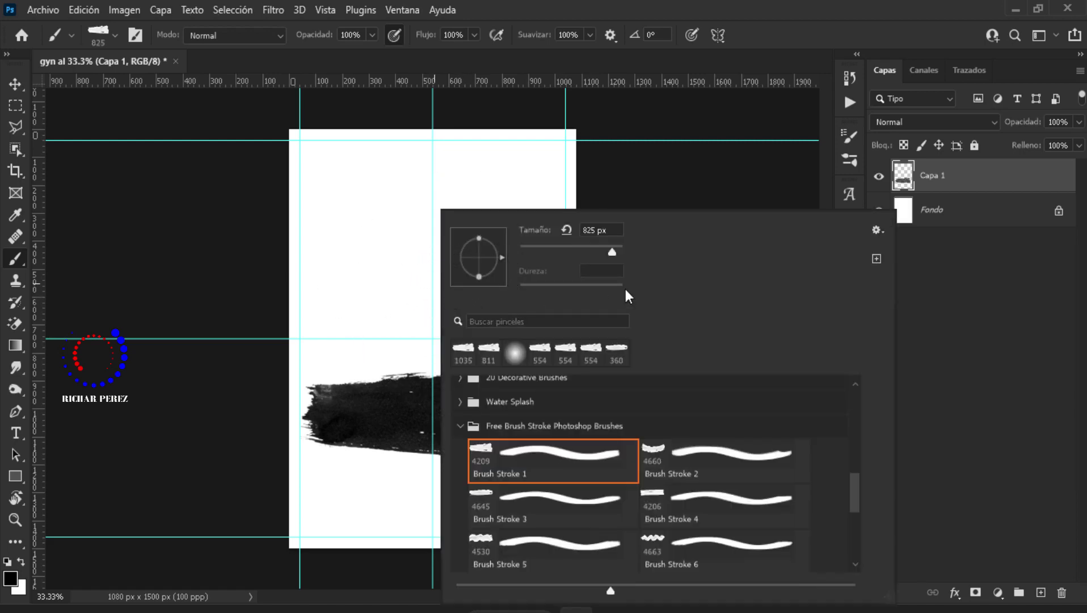
click(879, 229)
click(897, 465)
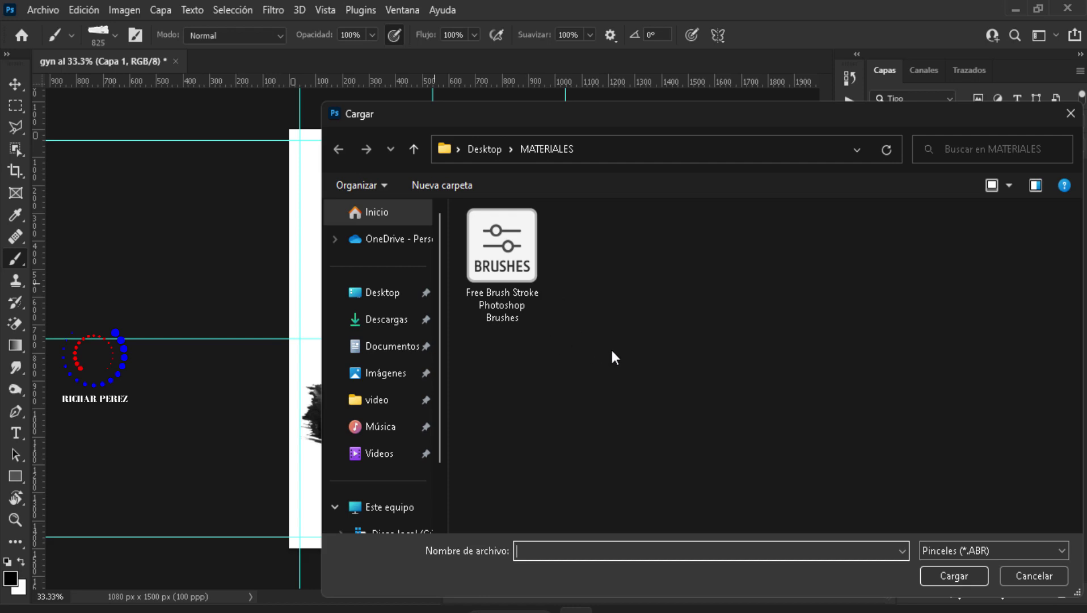
click(541, 301)
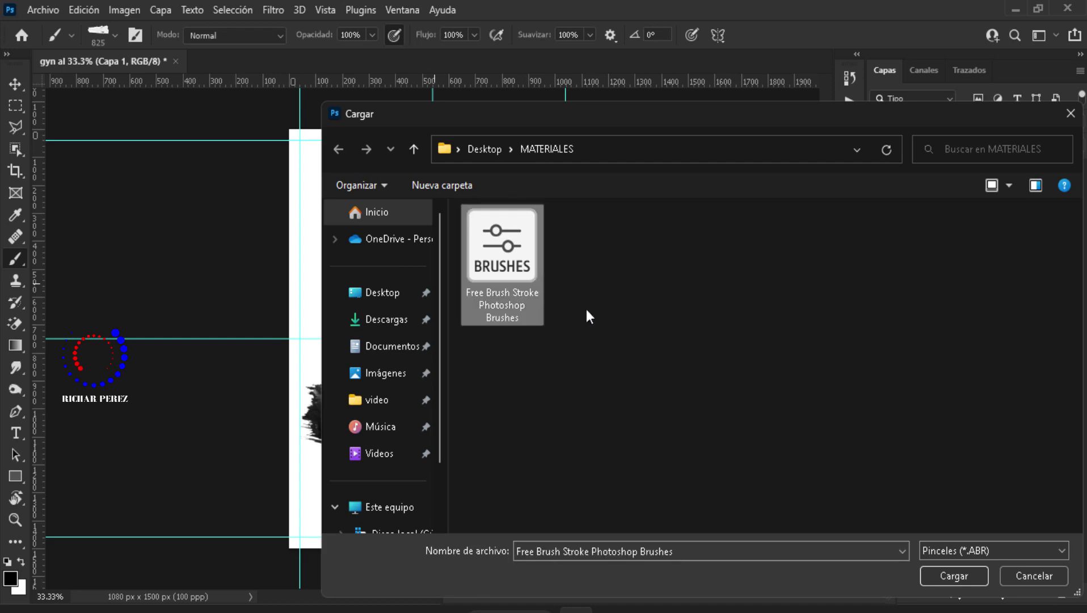
click(1022, 583)
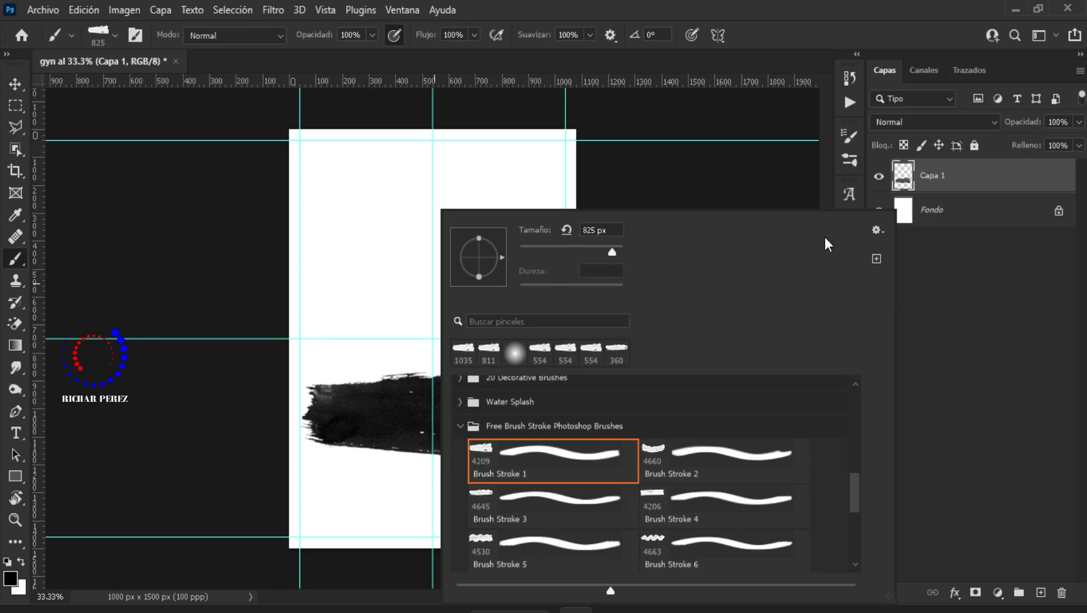
click(940, 183)
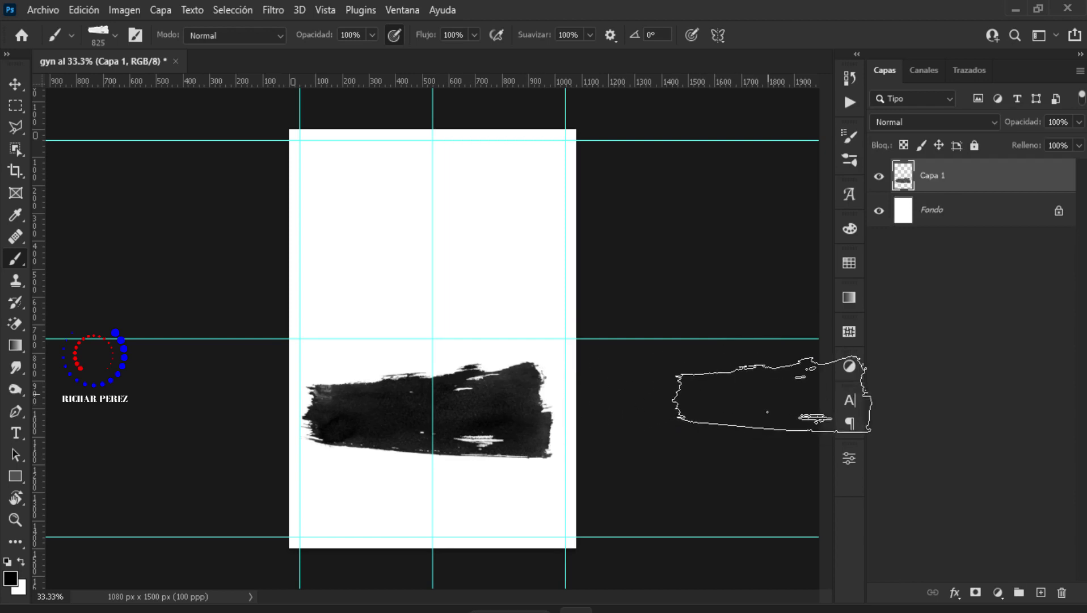
Free-transform the stroke: enlarge, stretch left and rotate it to about 35°.
key(ctrl+t)
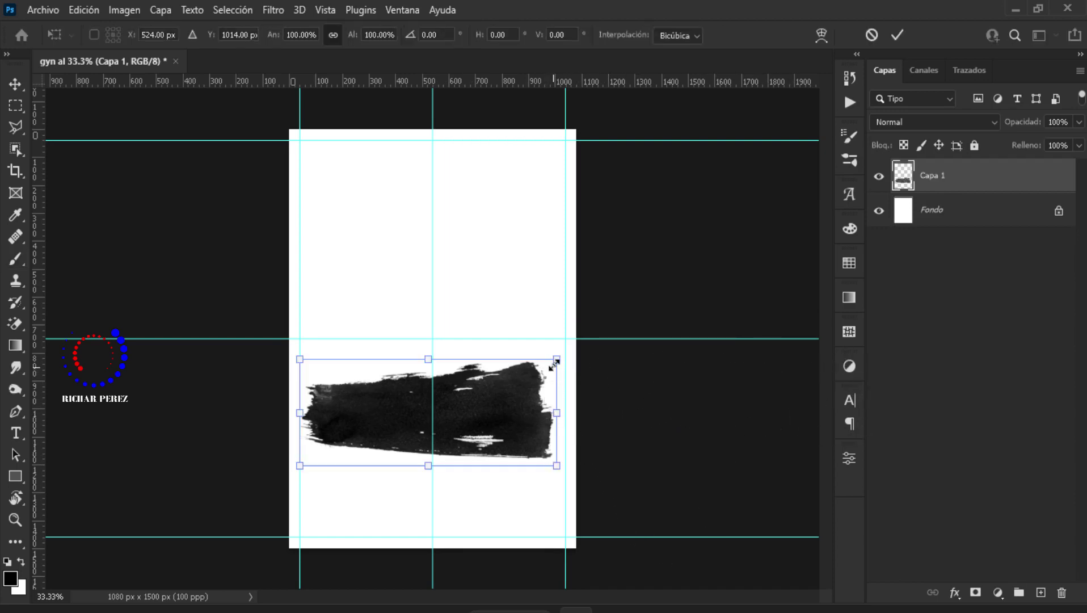
drag(559, 357, 595, 339)
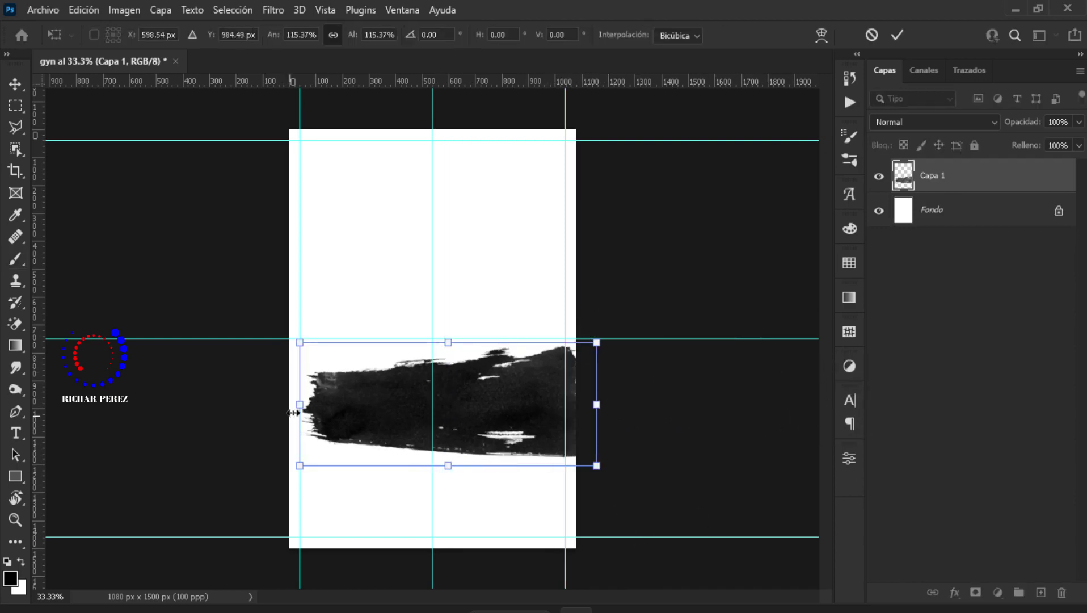
drag(298, 413, 268, 415)
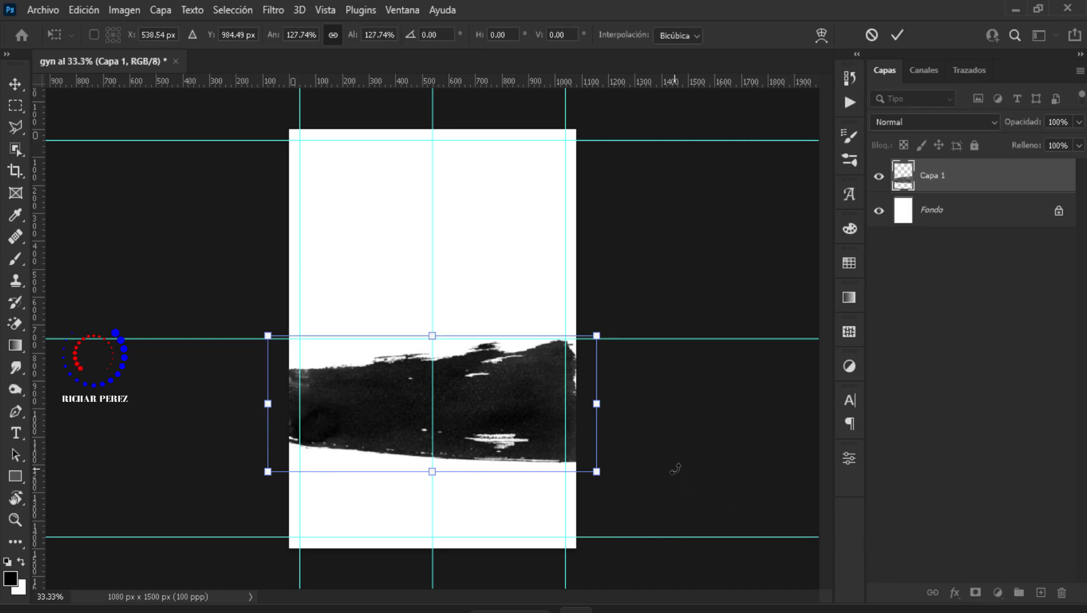
mouse_move(675, 468)
mouse_down()
mouse_move(682, 483)
mouse_move(652, 563)
mouse_up()
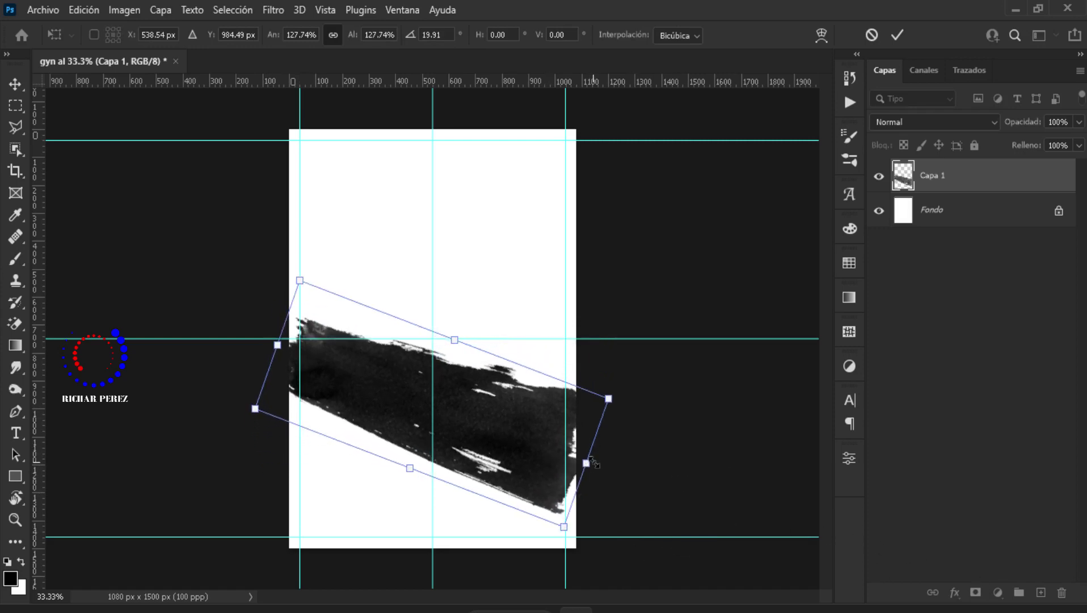
drag(586, 462, 618, 499)
drag(511, 460, 524, 475)
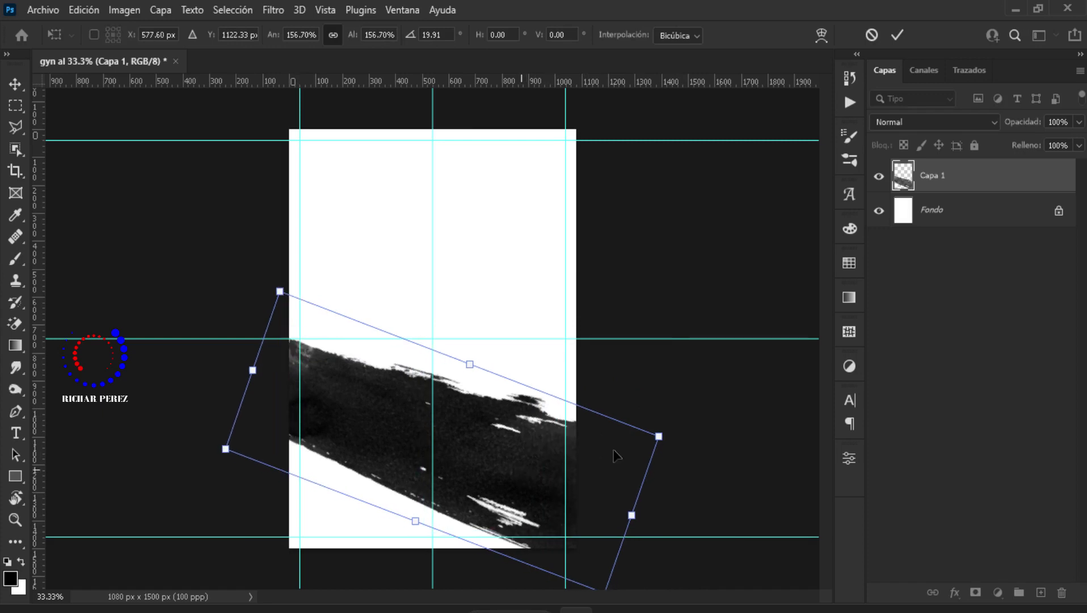
drag(604, 478, 714, 529)
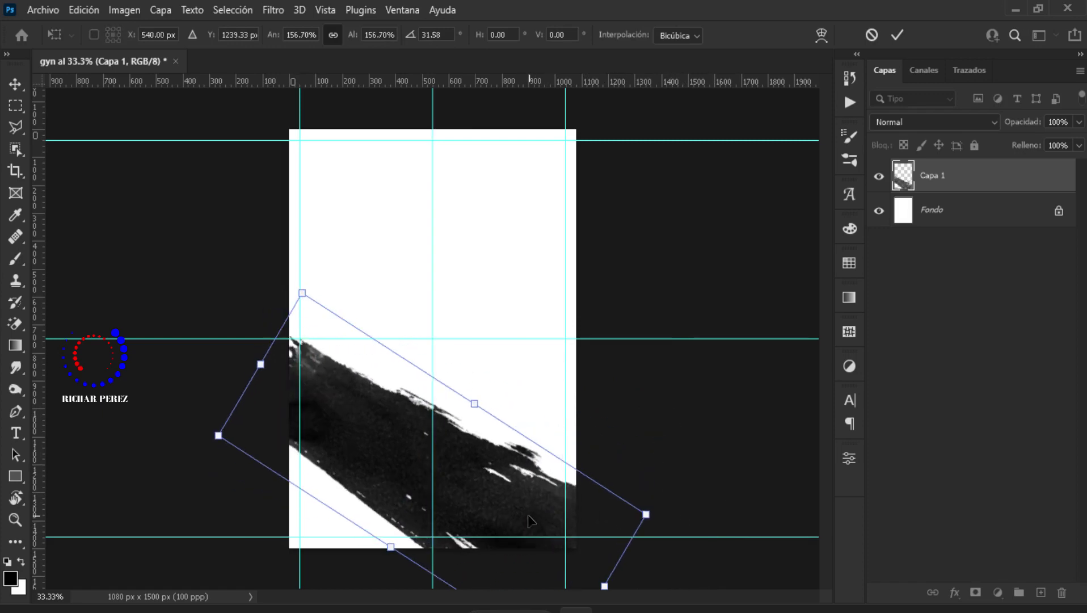
drag(710, 467, 702, 484)
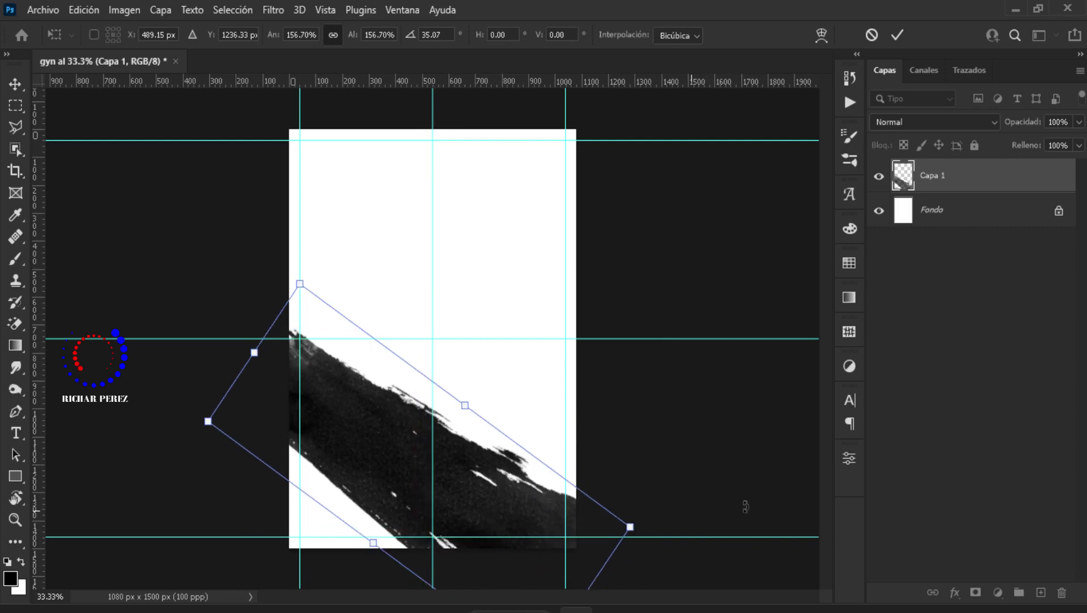
scroll(567, 536, down, 1)
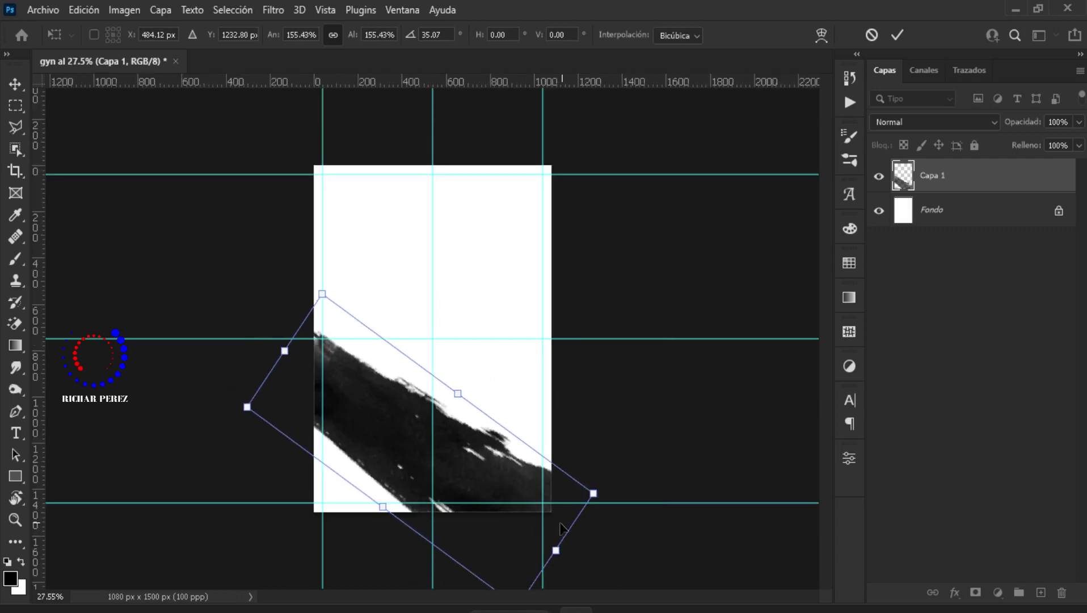
key(Return)
Rename the brush stroke's layer to 'inferior'.
key(b)
key(ctrl+plus)
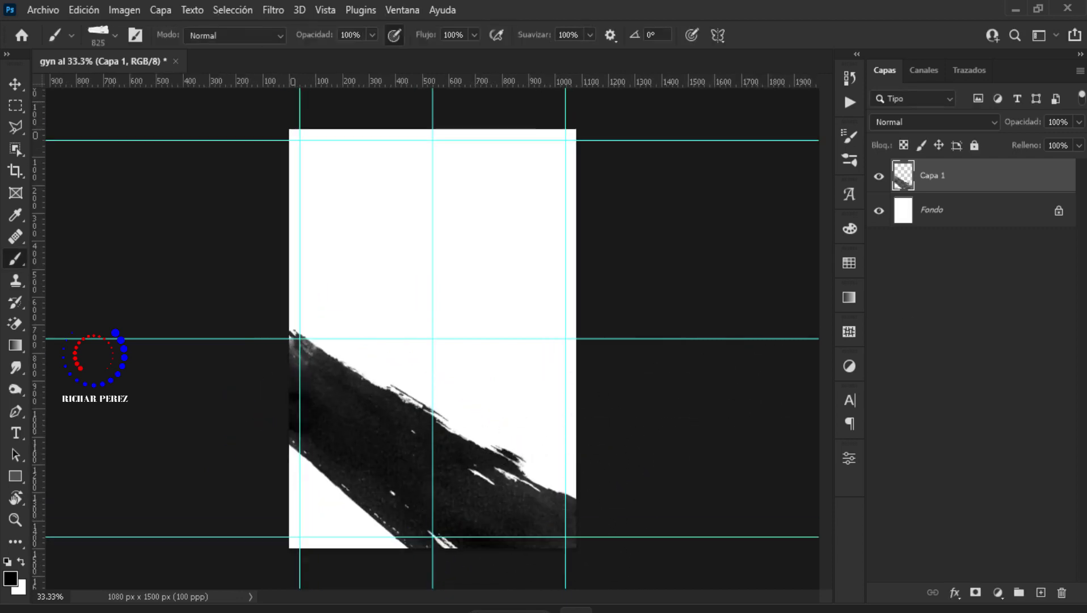
double_click(930, 175)
text(inferior)
key(Return)
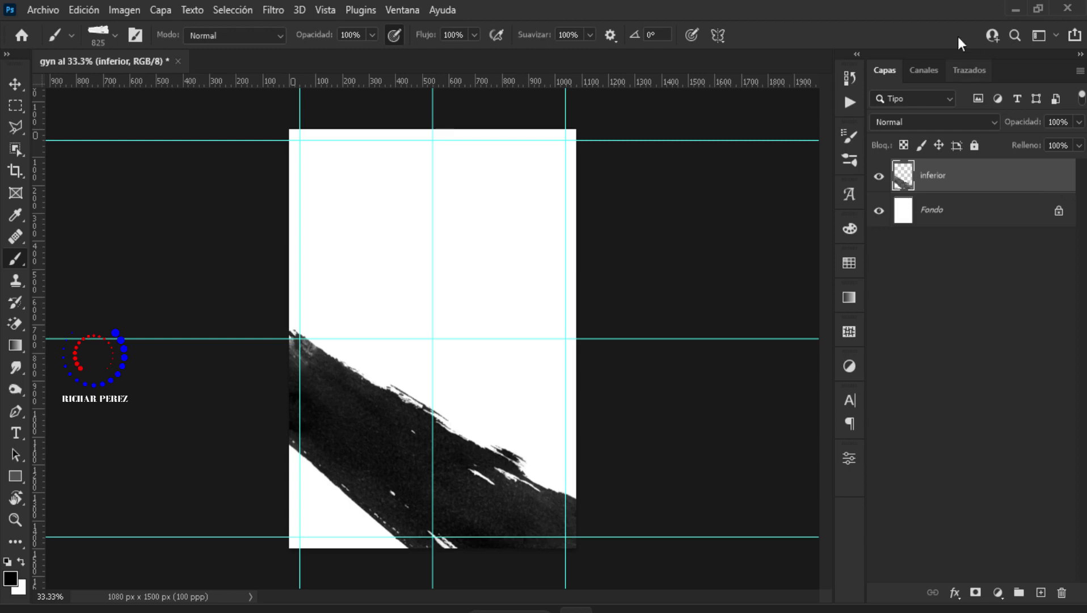
Place the pexels-pixabay-416778 workout photo as an embedded image on the lower half.
click(56, 10)
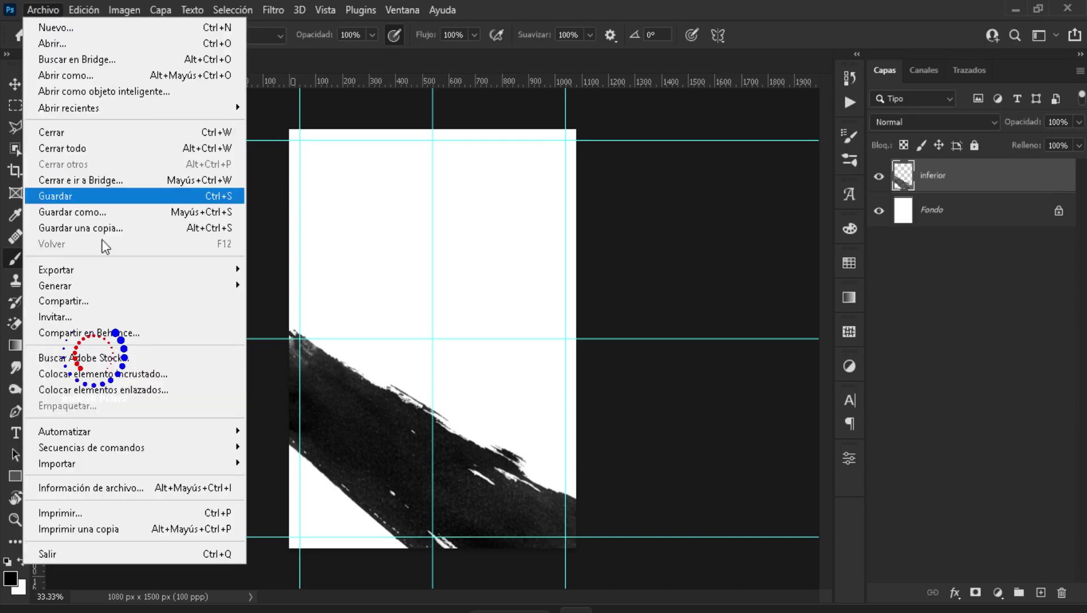
click(113, 372)
click(187, 280)
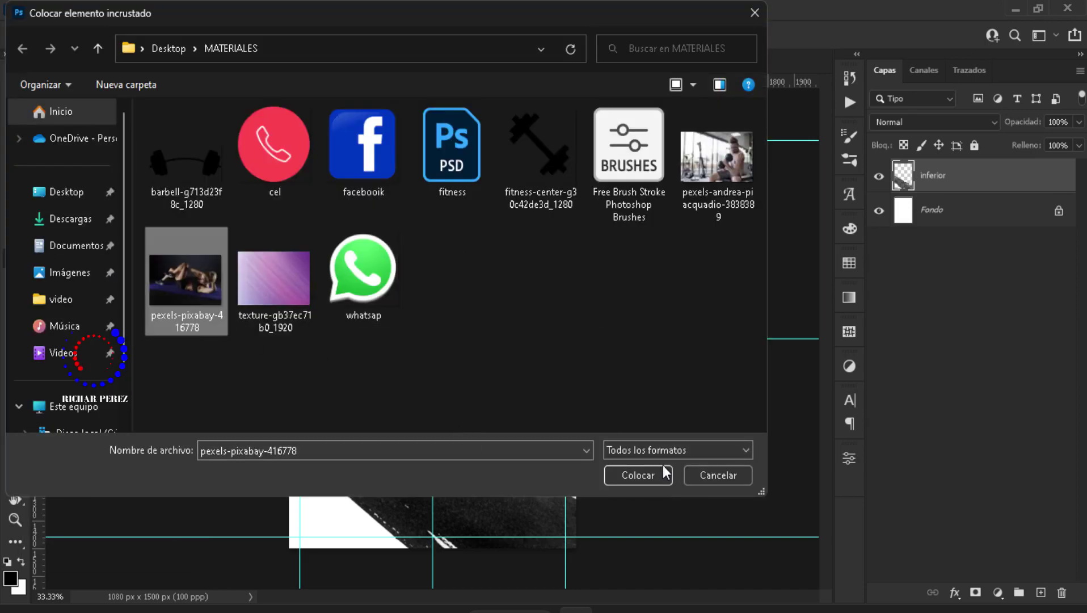
click(631, 475)
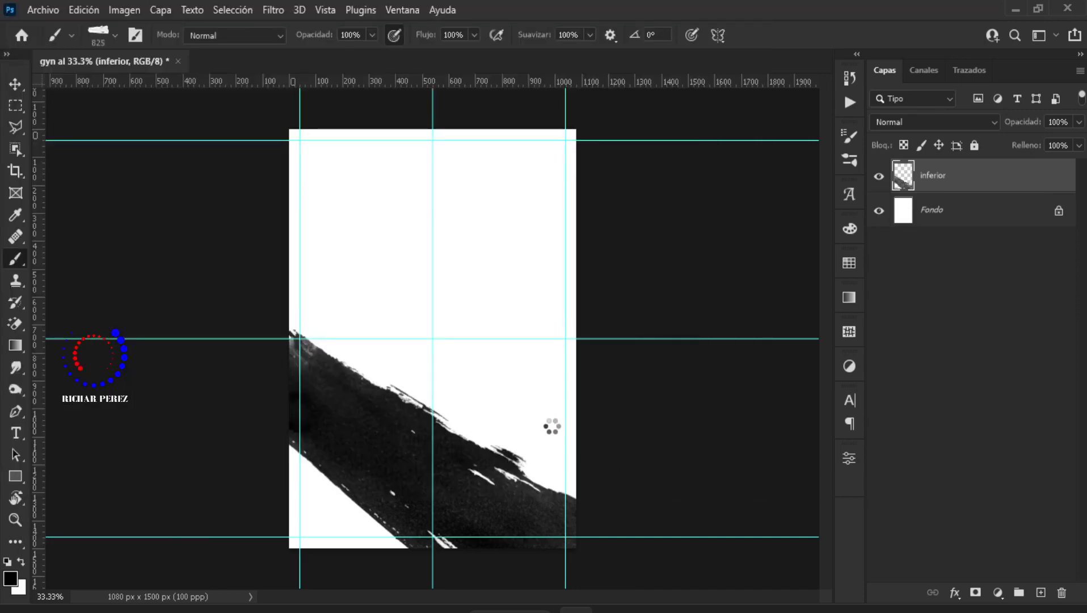
mouse_move(514, 391)
mouse_down()
mouse_move(509, 492)
mouse_move(512, 480)
mouse_up()
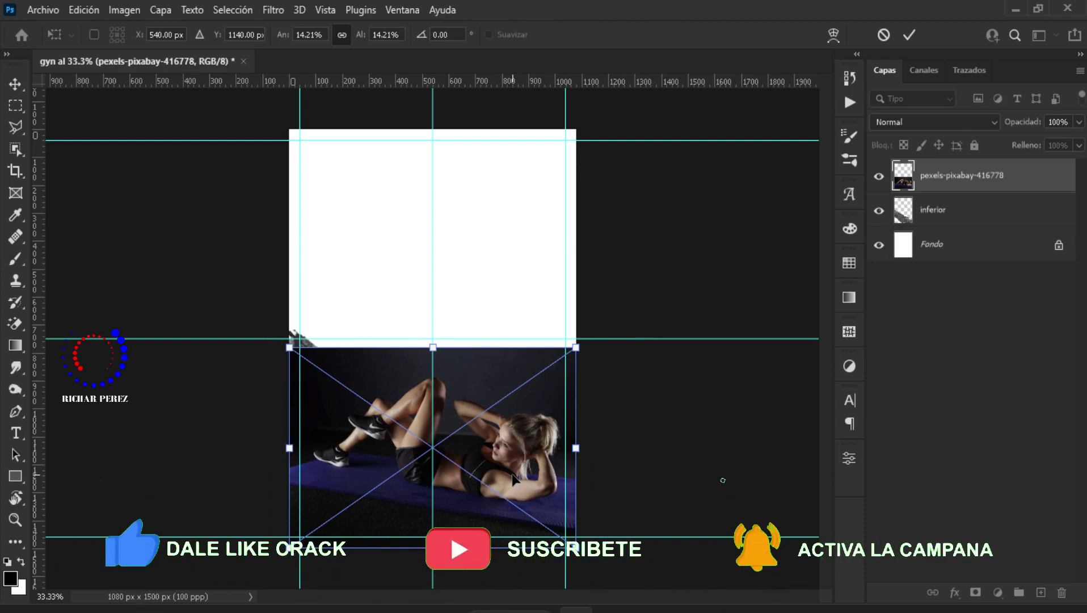
Mirror the photo horizontally, tilt it about 5° and widen it slightly.
scroll(472, 476, up, 1)
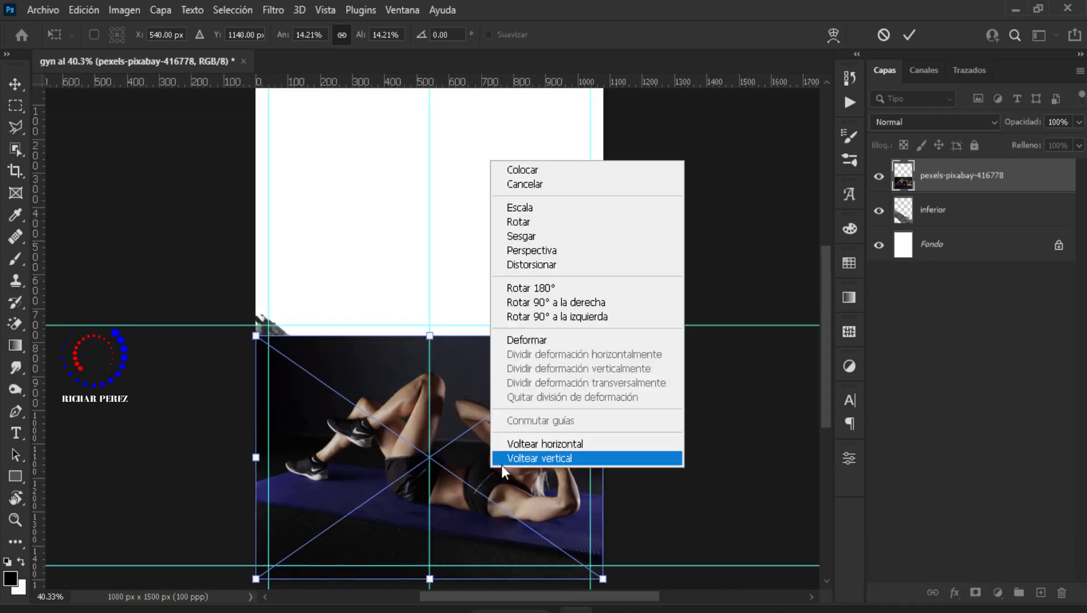
click(533, 450)
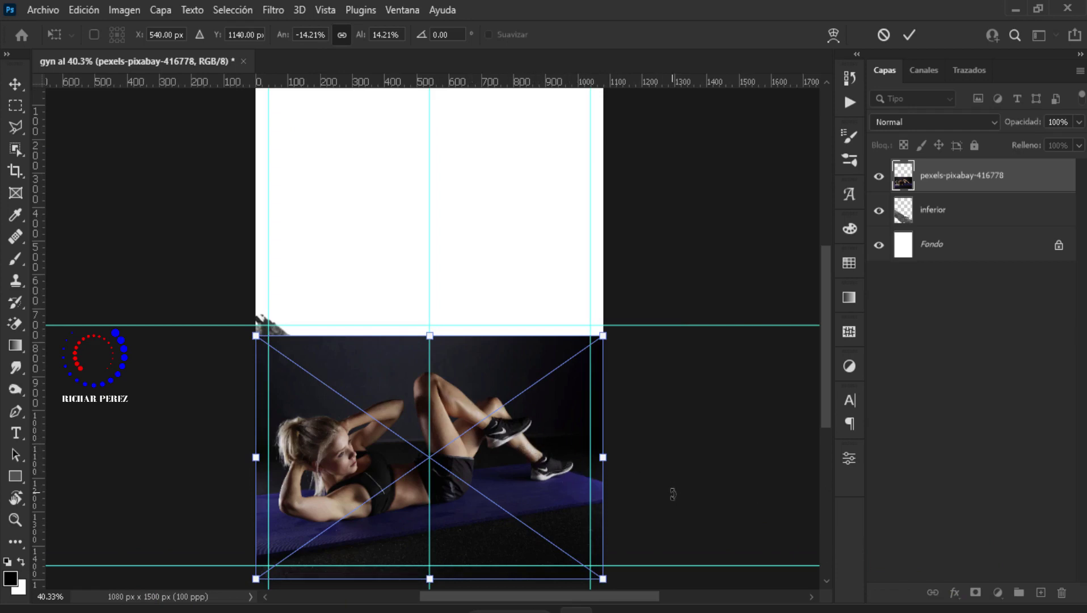
drag(672, 494, 670, 513)
mouse_move(553, 492)
mouse_down()
mouse_move(536, 496)
mouse_move(605, 471)
mouse_up()
drag(545, 499, 553, 502)
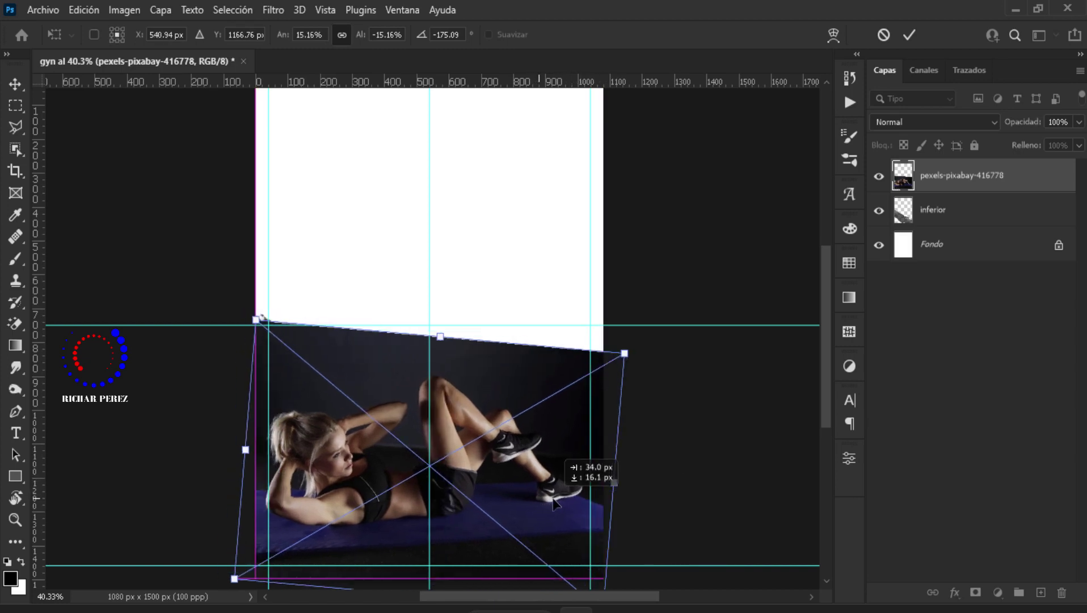
Apply the photo's transformation and rename its layer 'mujer'.
key(Return)
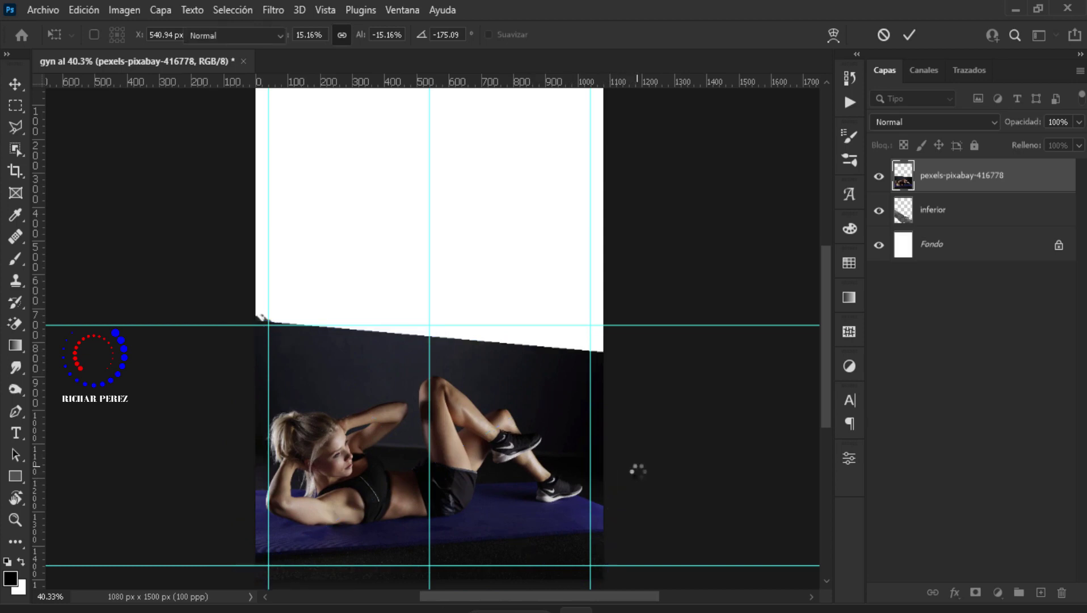
key(b)
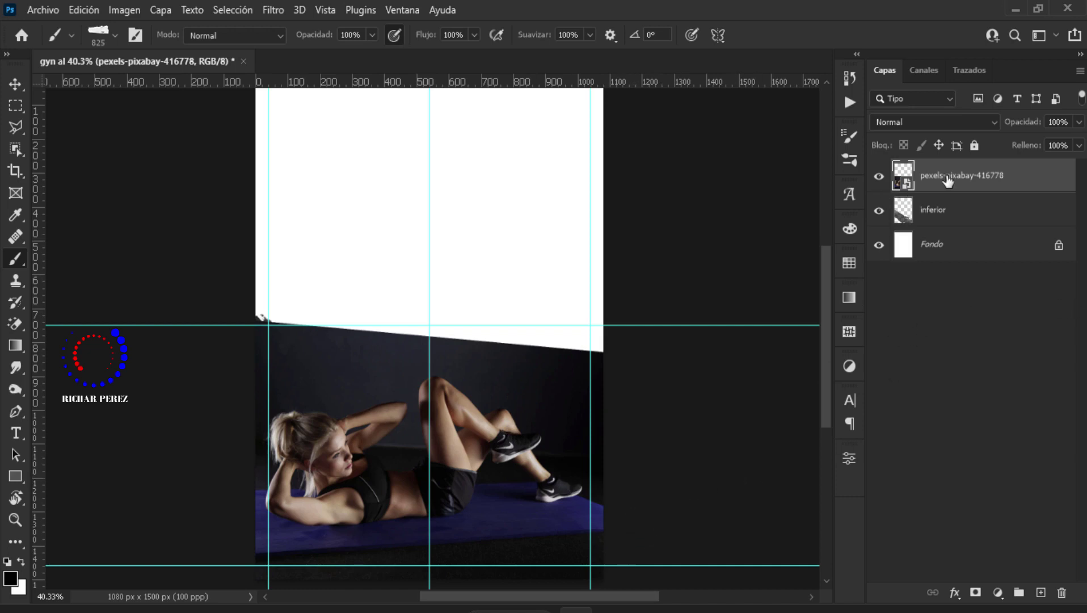
double_click(969, 182)
text(mujer)
key(Return)
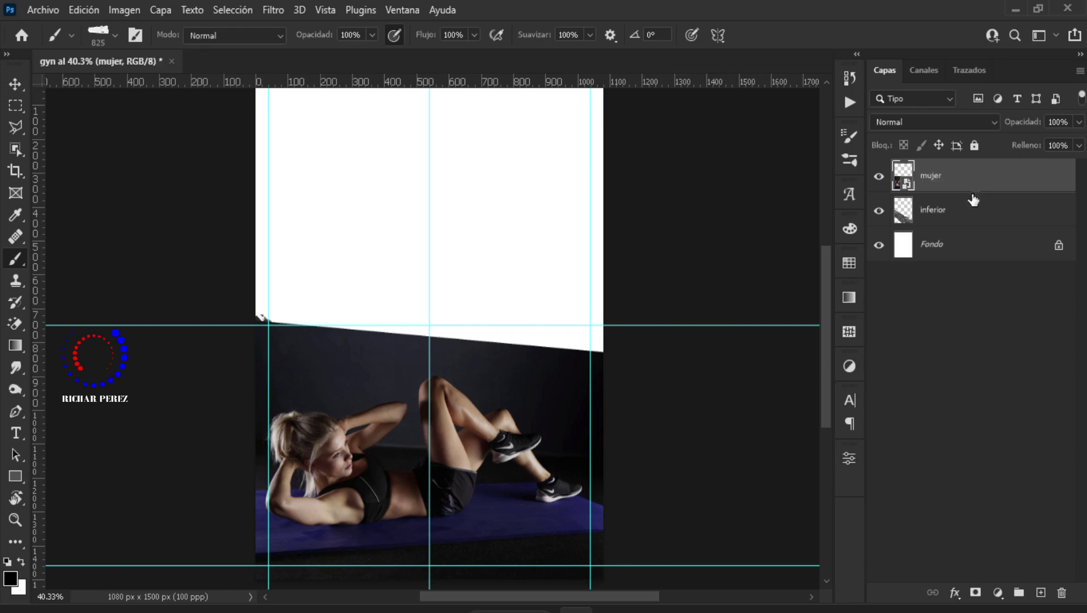
Load the inferior stroke's shape as a selection and reselect the mujer layer.
click(931, 241)
click(931, 220)
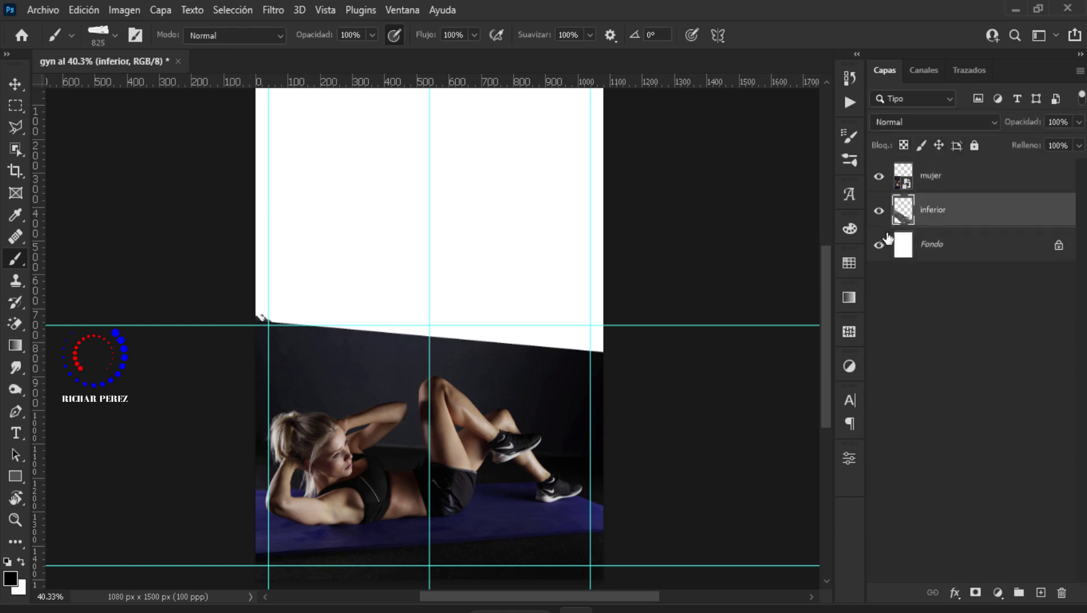
ctrl+click(901, 213)
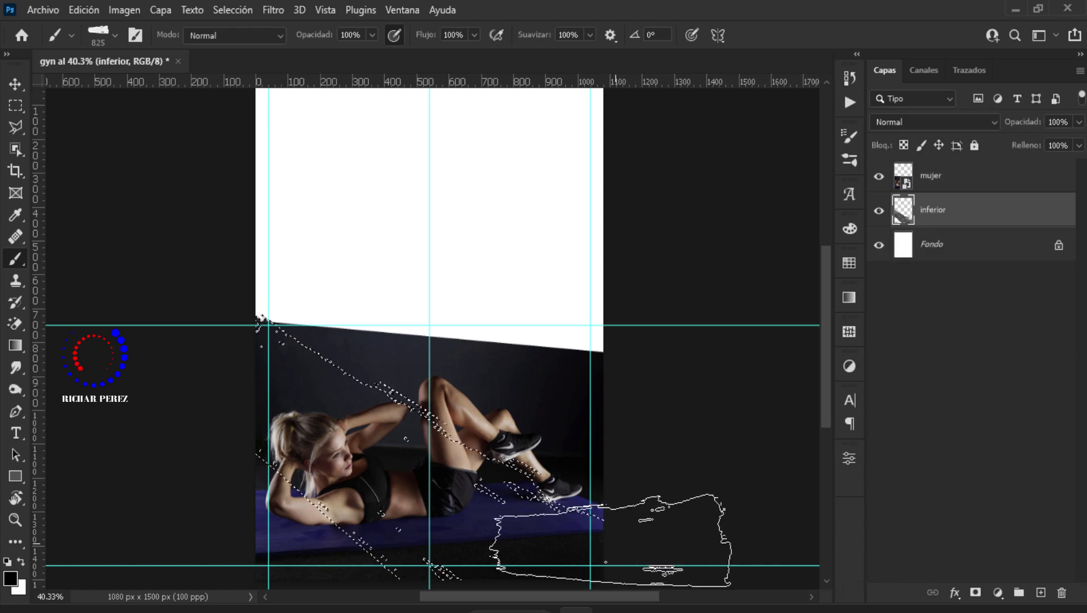
click(896, 188)
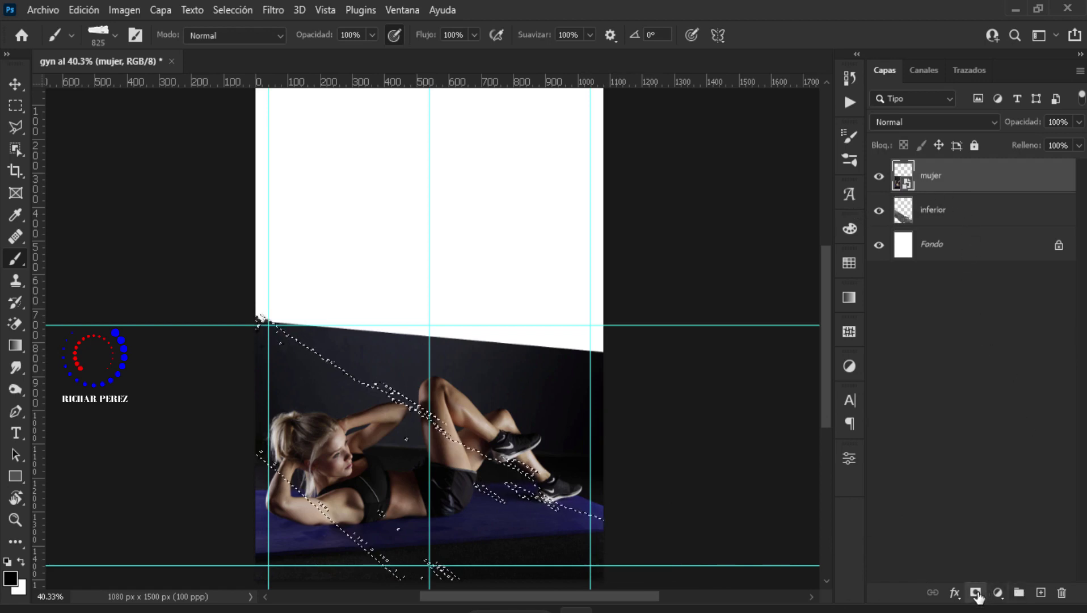
Mask the mujer photo to the brush-stroke selection and try white mask strokes.
click(976, 593)
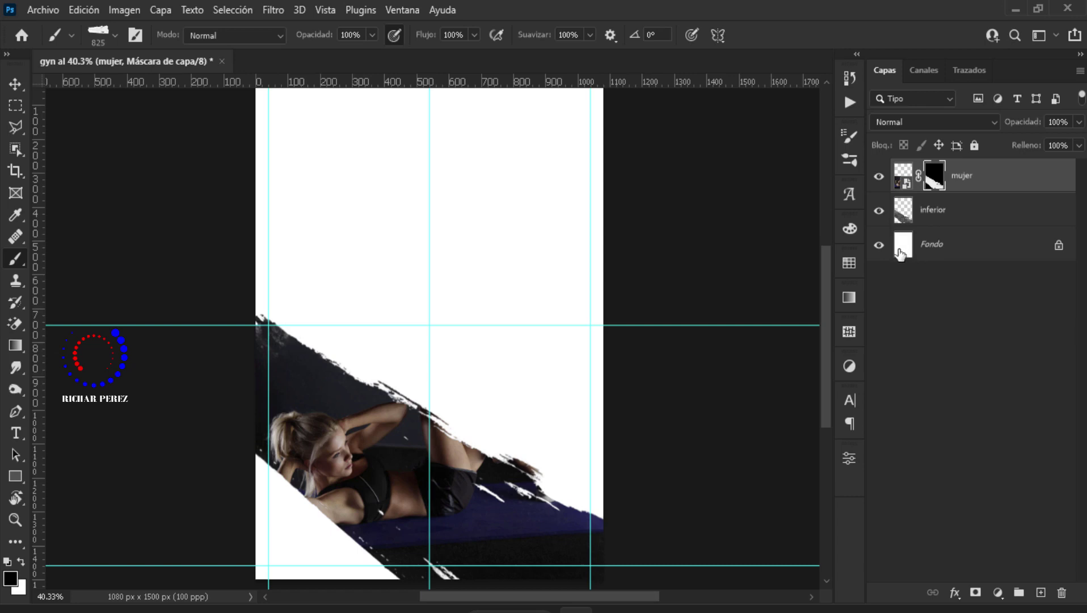
click(22, 565)
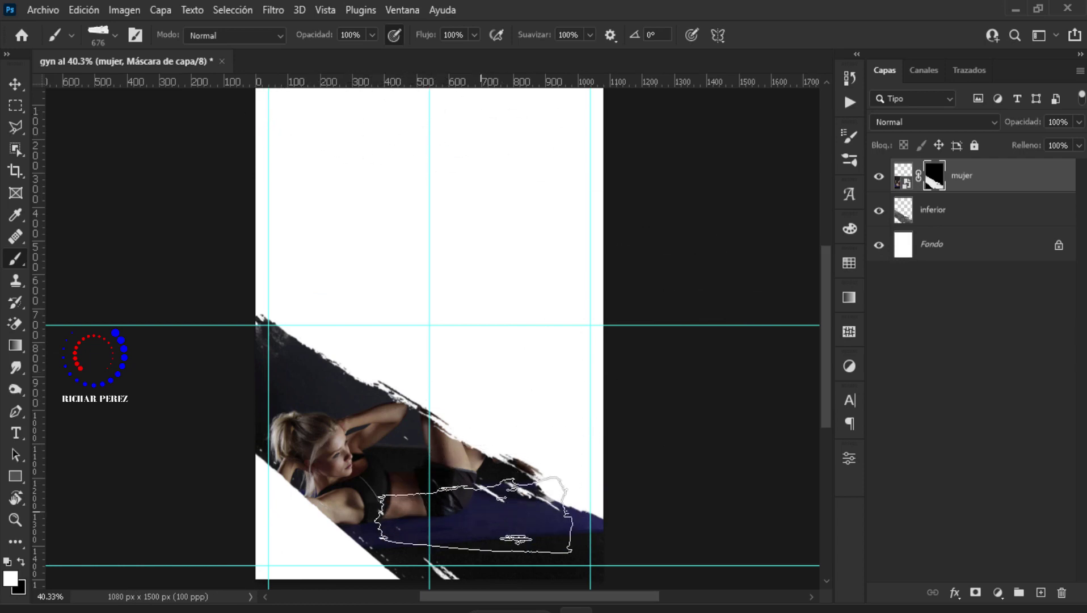
scroll(465, 527, down, 1)
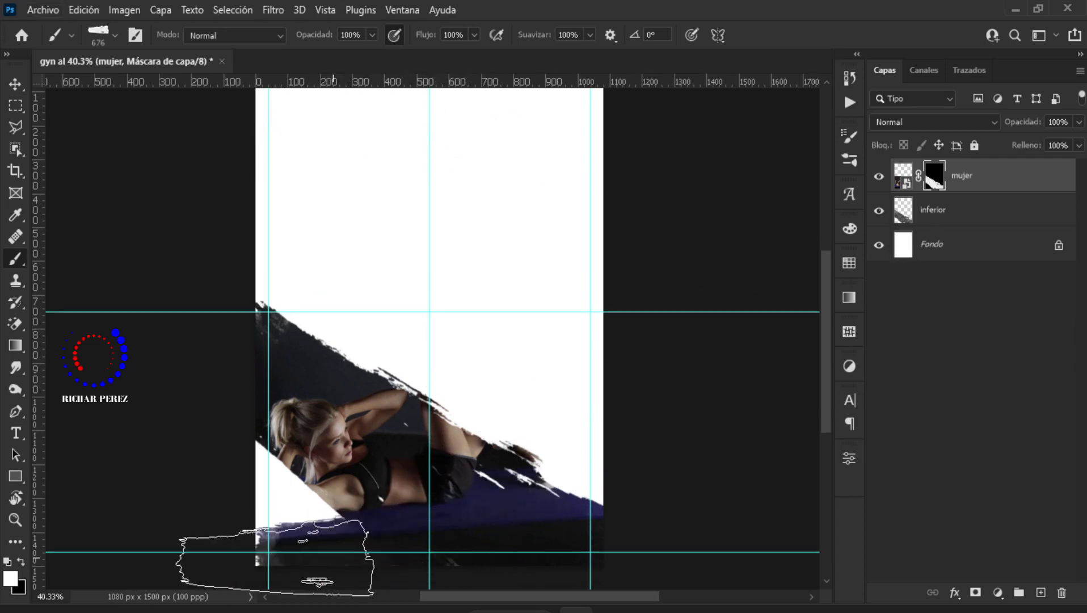
drag(275, 557, 363, 459)
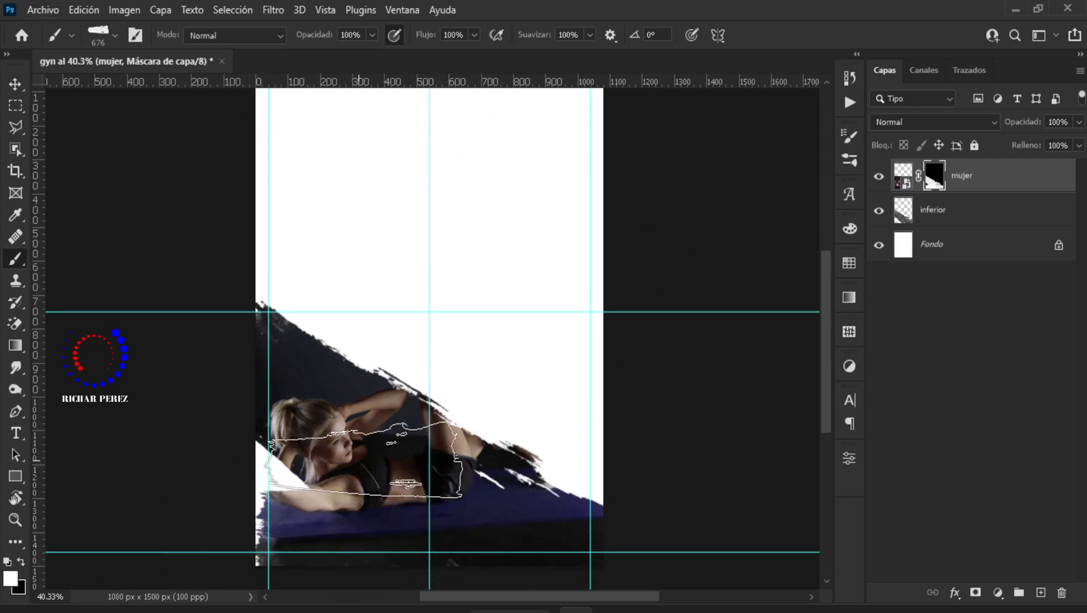
click(363, 459)
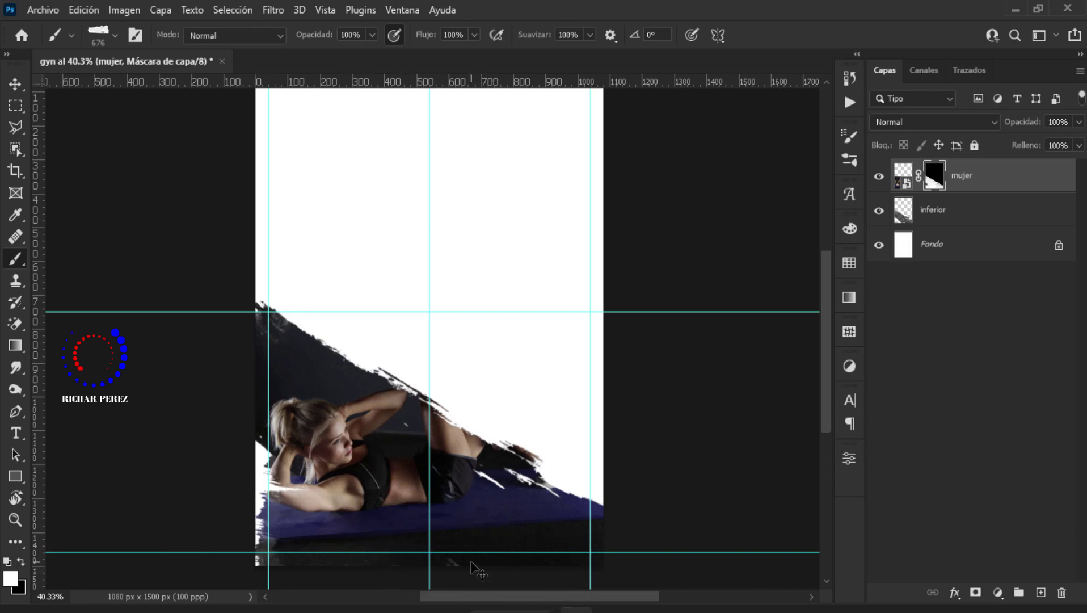
key(ctrl+z)
key(ctrl+z)
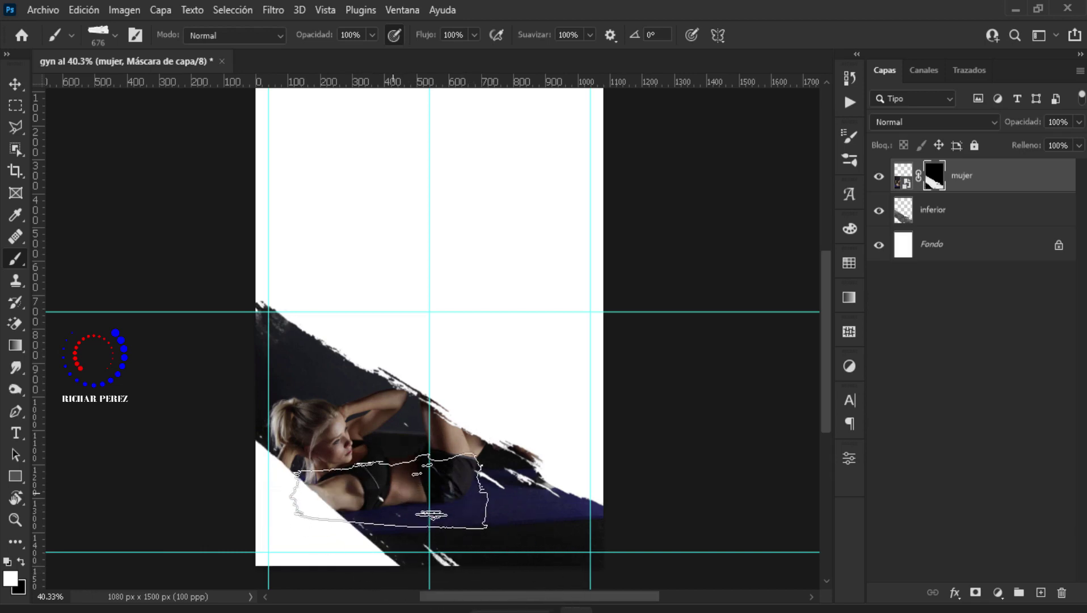
Angle the brush tip to 137° and reveal her hair, arm and purple mat.
right_click(391, 491)
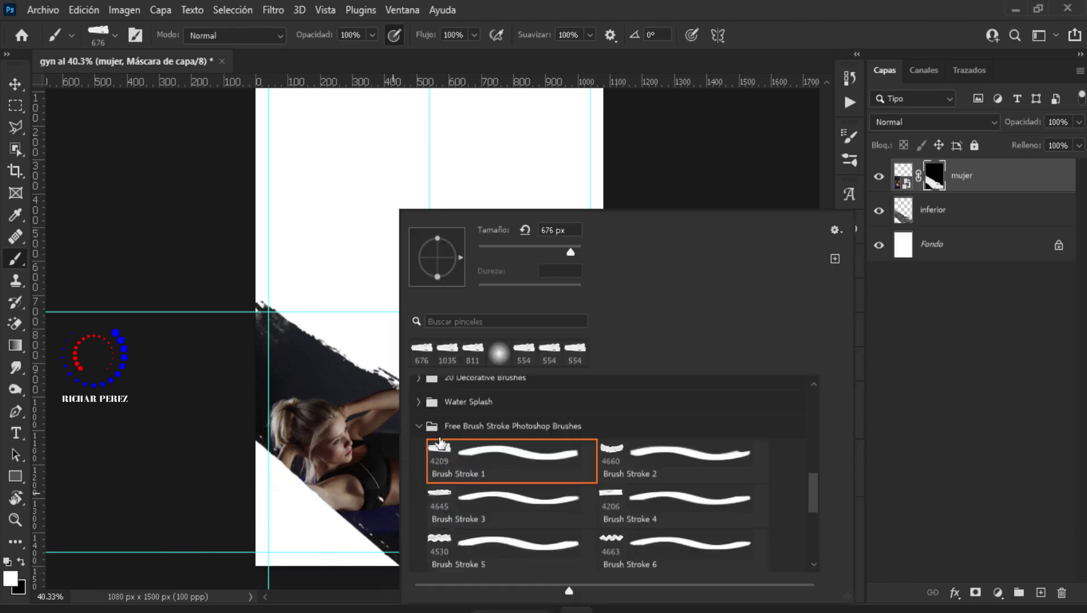
click(461, 277)
key(Right)
key(Right)
key(Right)
drag(419, 240, 421, 245)
click(324, 585)
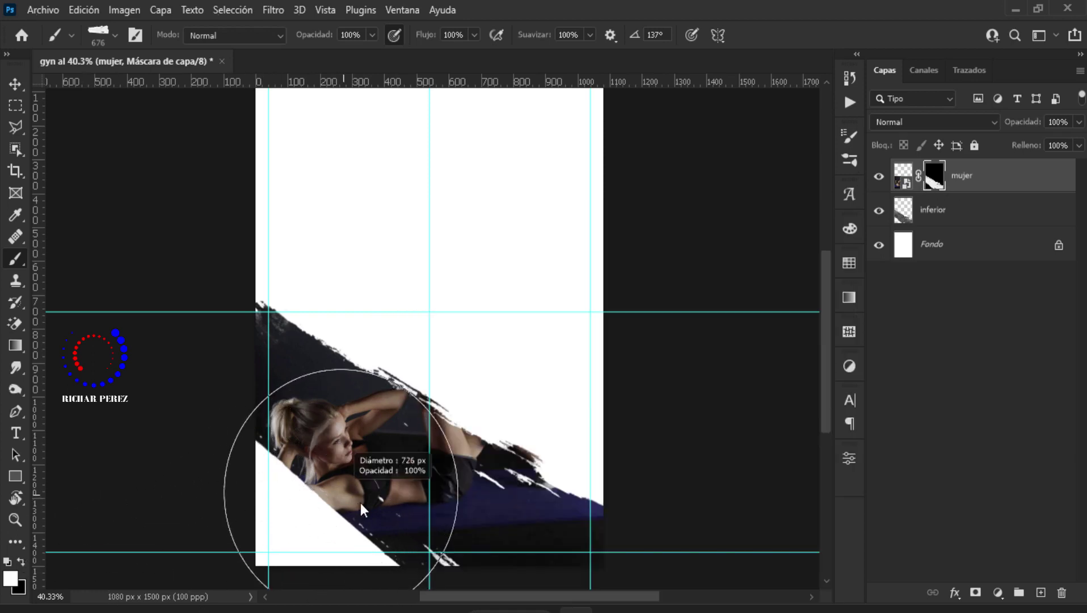
drag(360, 503, 343, 506)
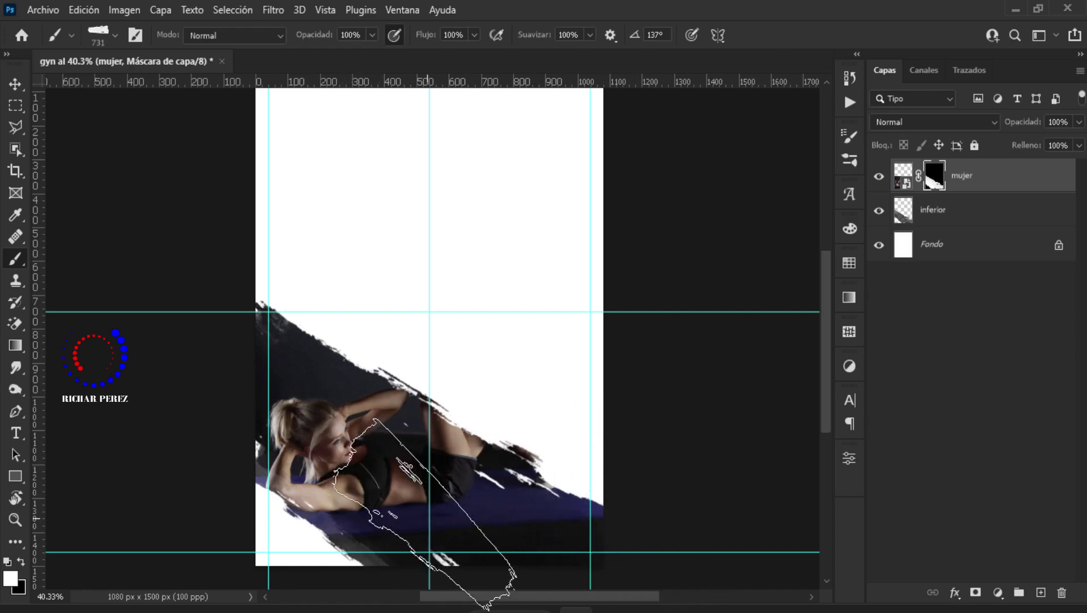
drag(340, 491, 488, 511)
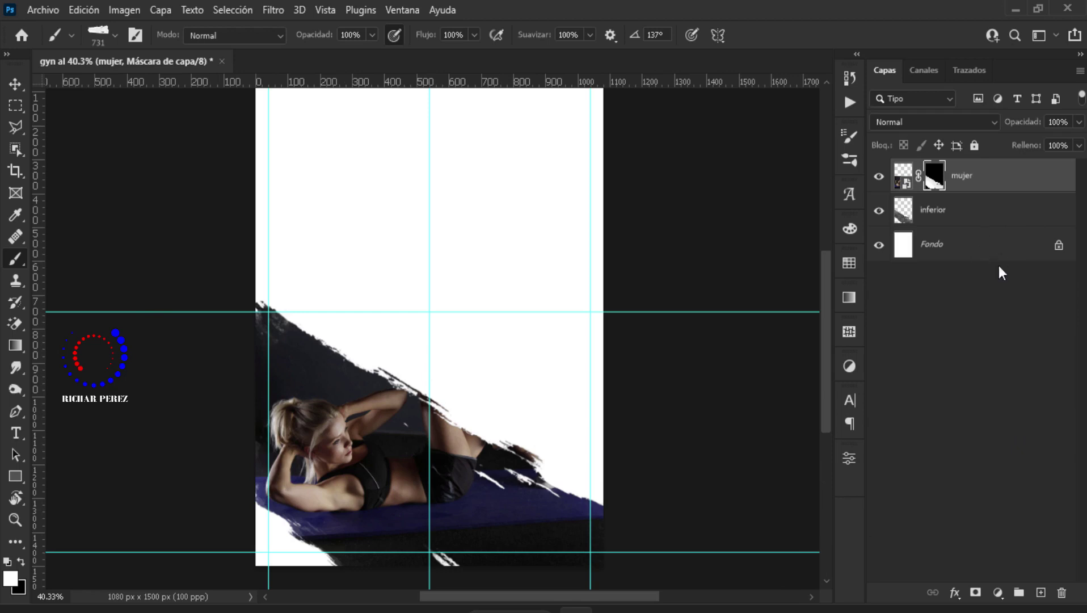
Add a colorized Hue/Saturation layer clipped to mujer: hue 279, saturation 55, lightness 3.
click(997, 592)
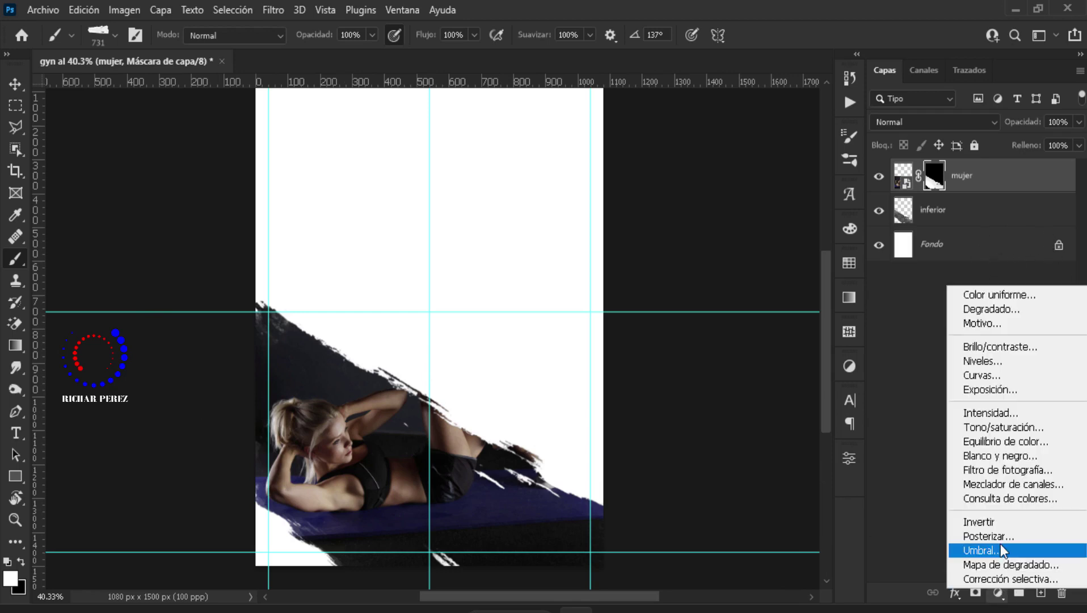
click(1010, 426)
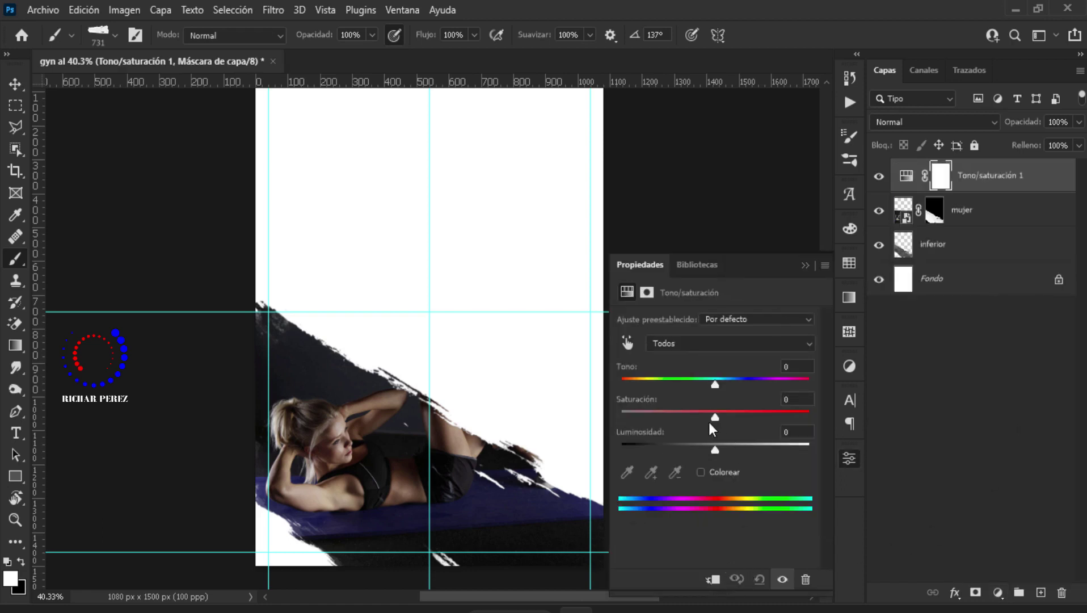
click(714, 579)
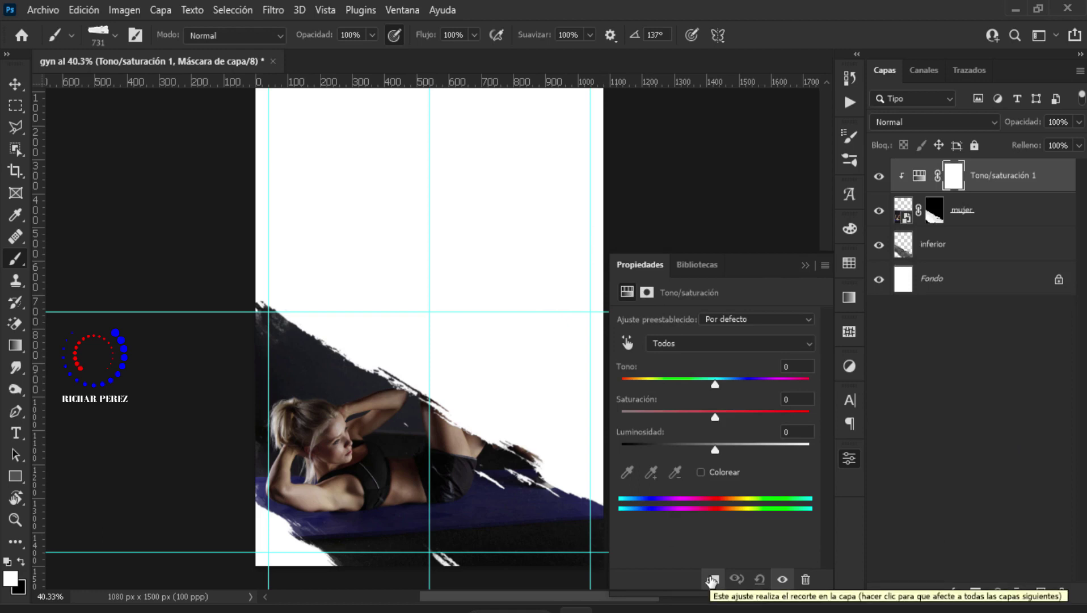
click(701, 471)
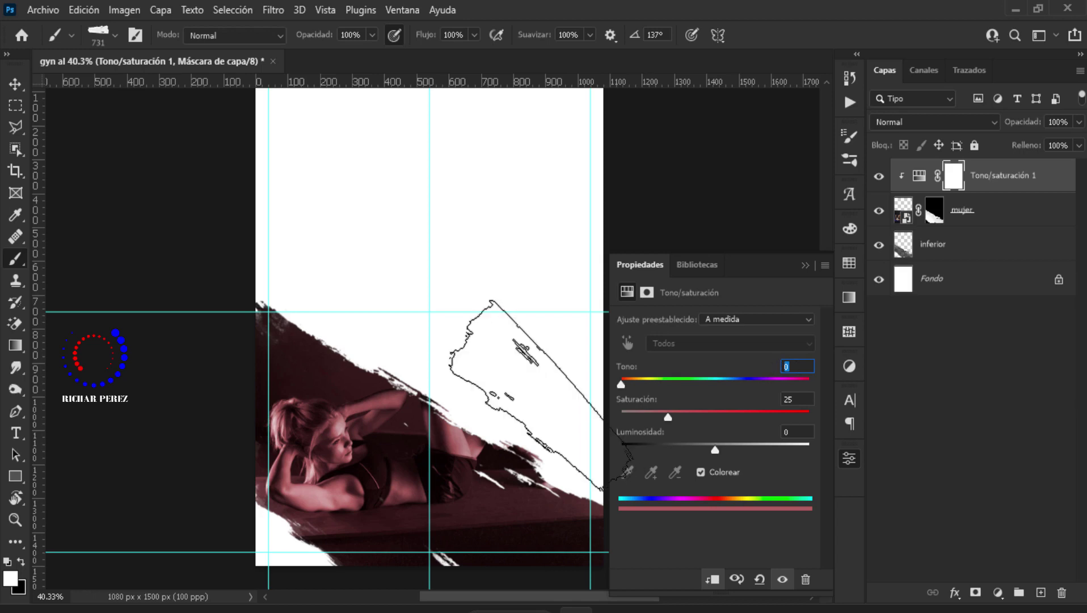
text(279)
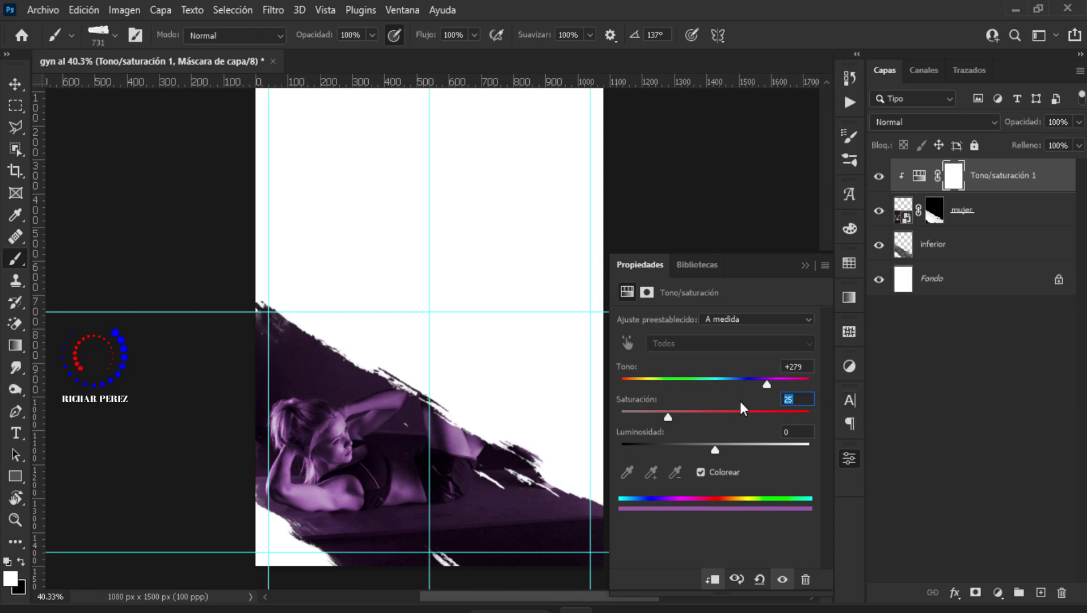
text(55)
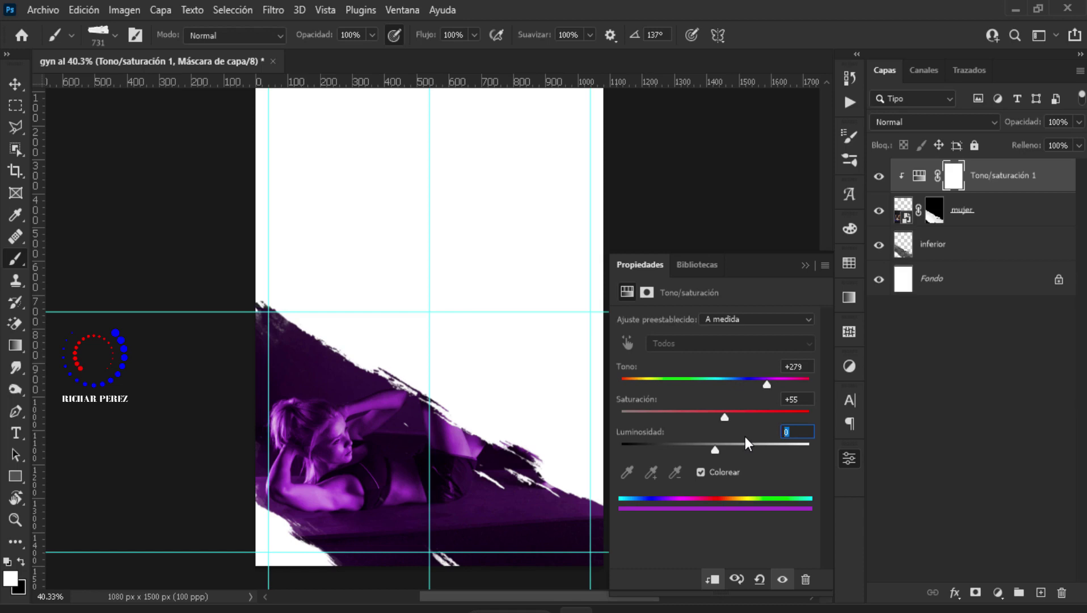
text(+3)
click(806, 266)
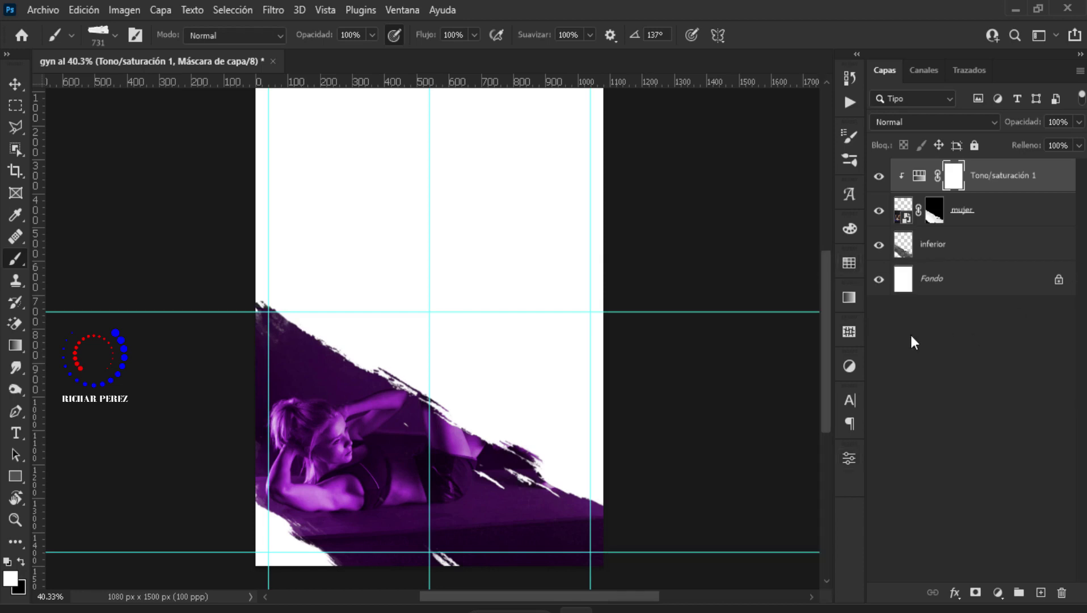
Stamp a 974 px Brush Stroke 3 black stroke at the flyer top on a new layer.
key(ctrl+minus)
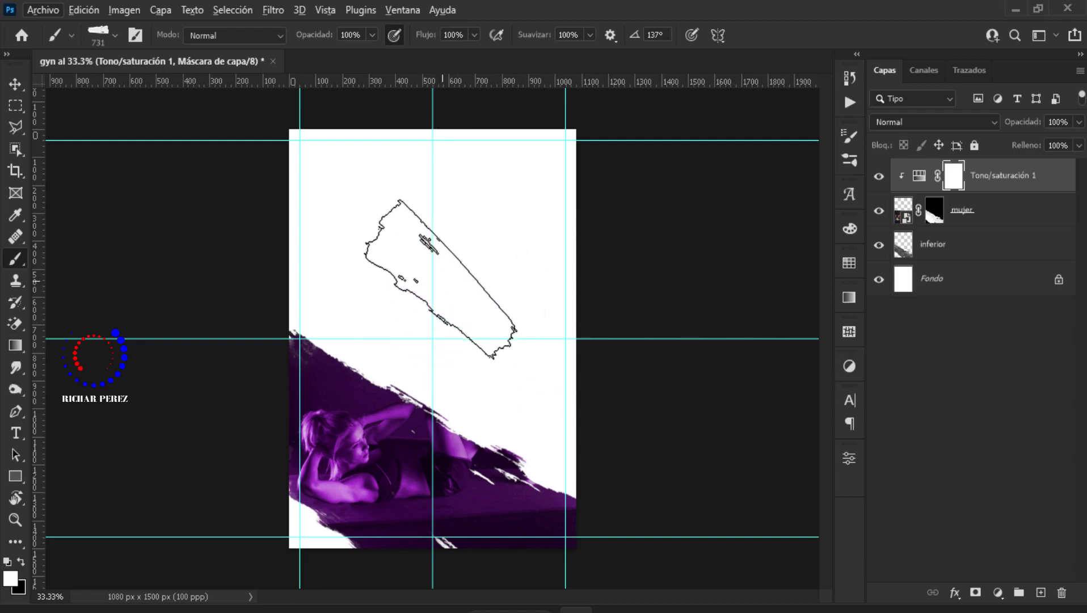
right_click(440, 268)
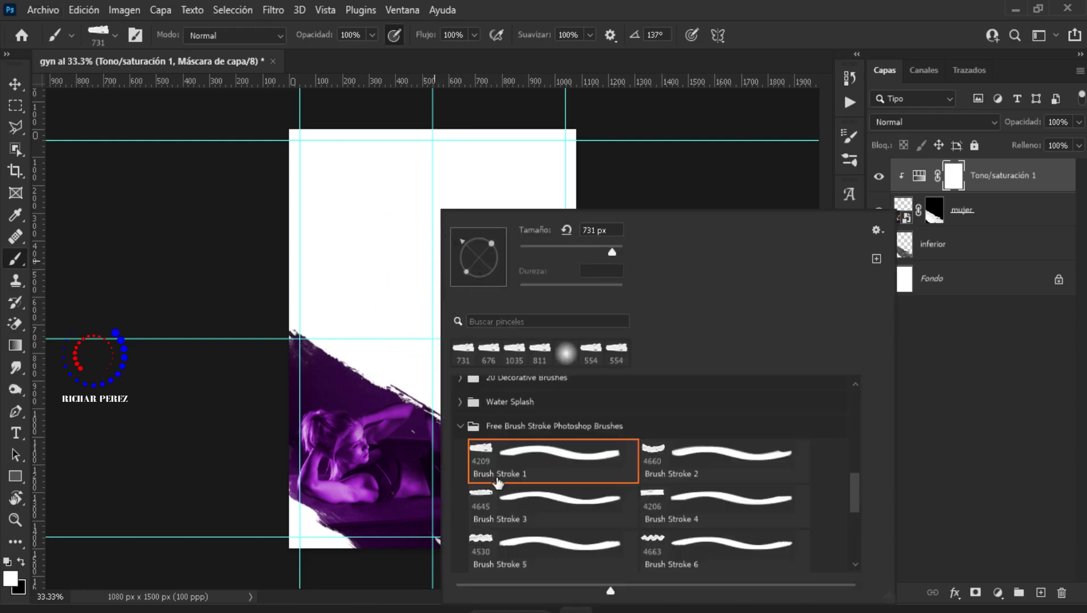
click(483, 506)
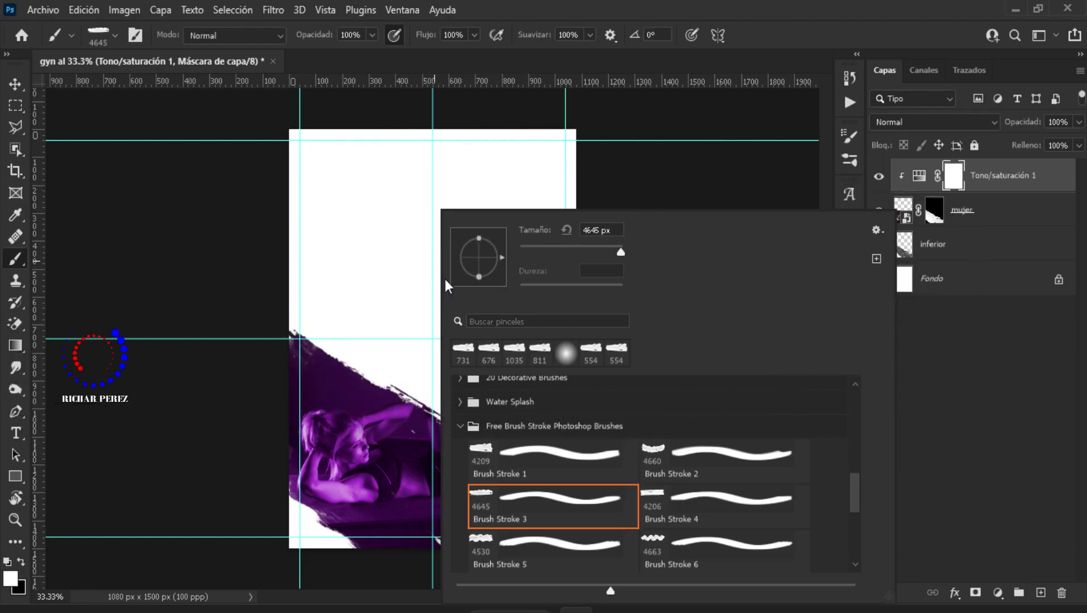
drag(621, 252, 569, 252)
click(1040, 593)
drag(410, 229, 515, 251)
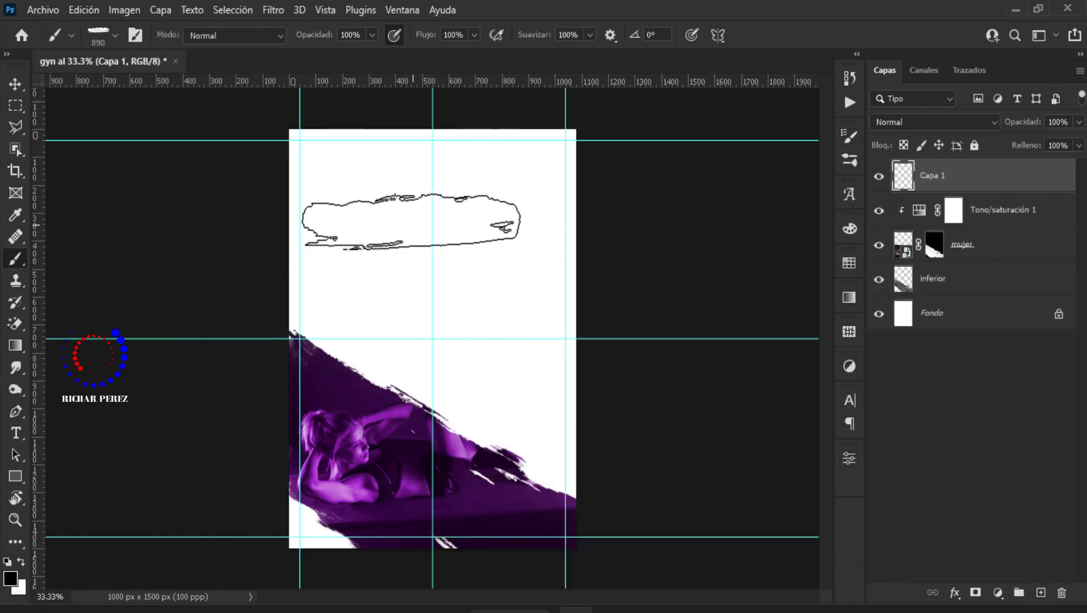
drag(419, 216, 432, 214)
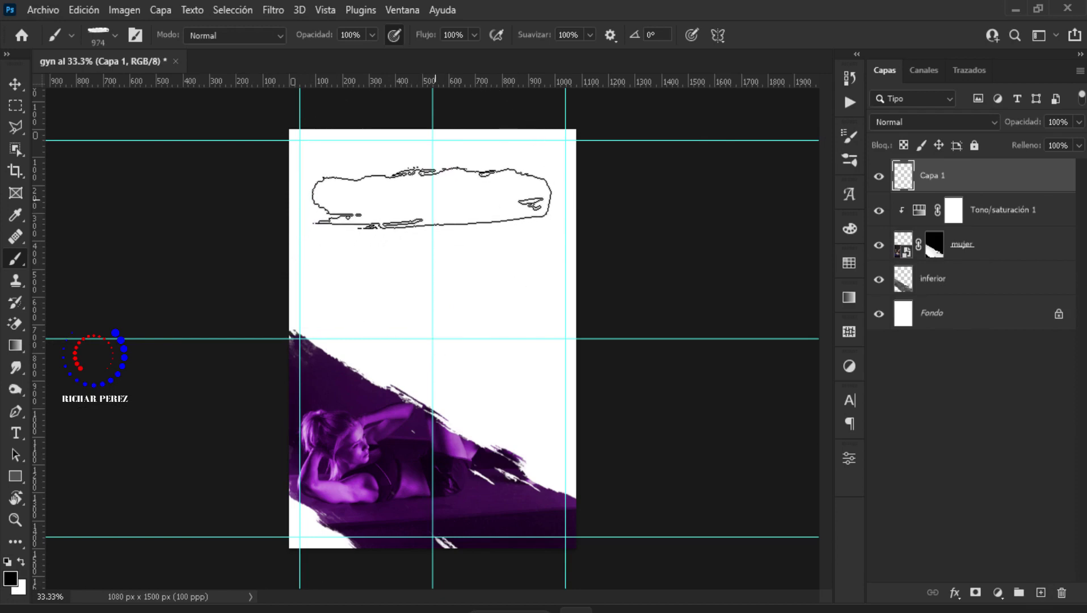
click(429, 194)
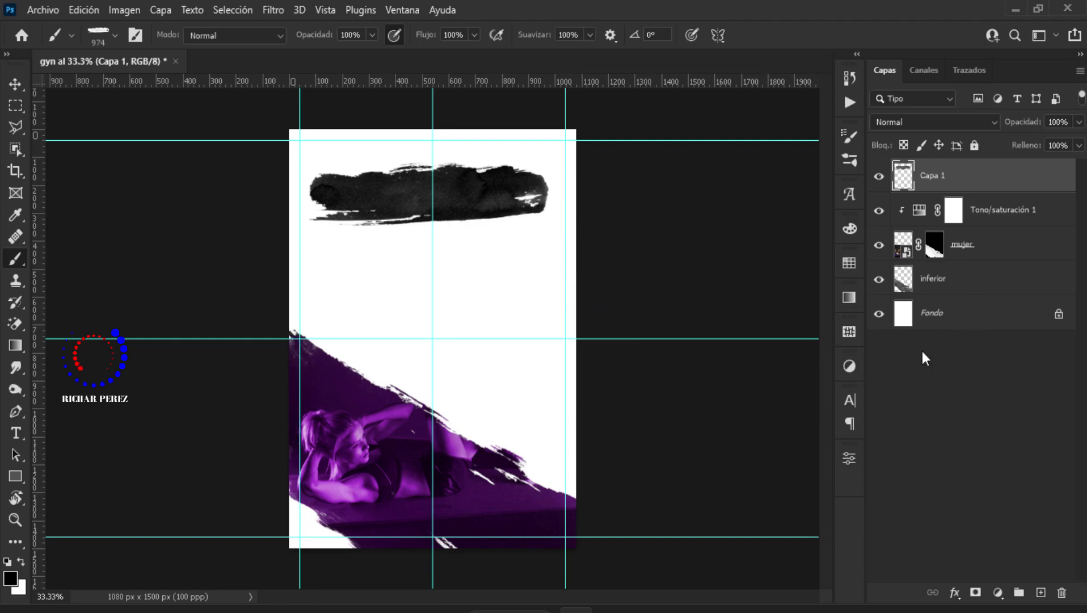
Rotate, enlarge to 142% and position the stroke diagonally, then rename its layer 'superior'.
key(ctrl+t)
mouse_move(573, 222)
mouse_down()
mouse_move(562, 281)
mouse_move(628, 287)
mouse_up()
drag(547, 193, 549, 207)
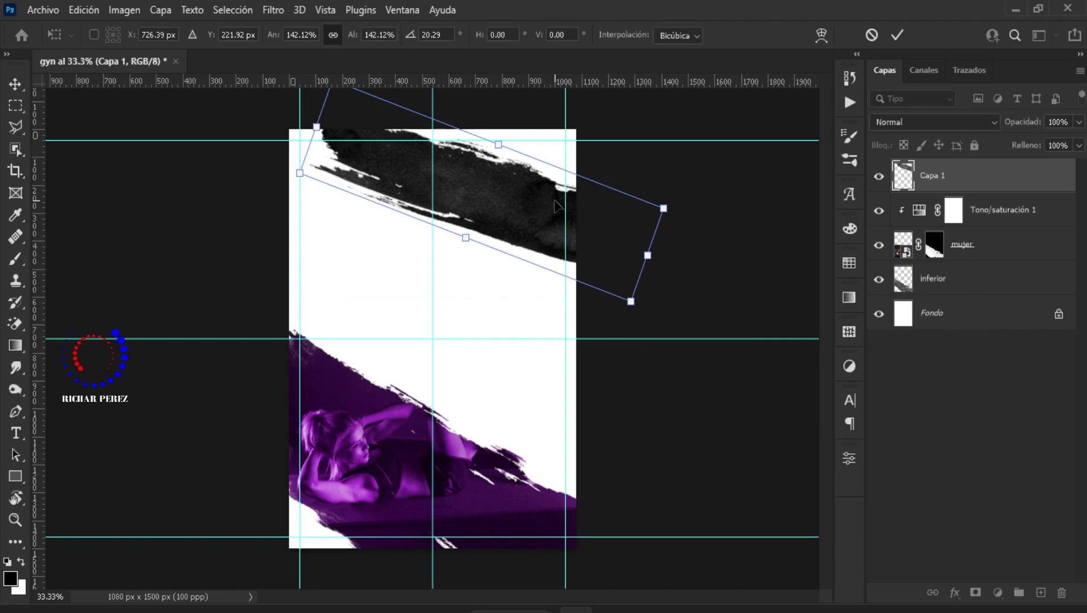
drag(508, 215, 530, 198)
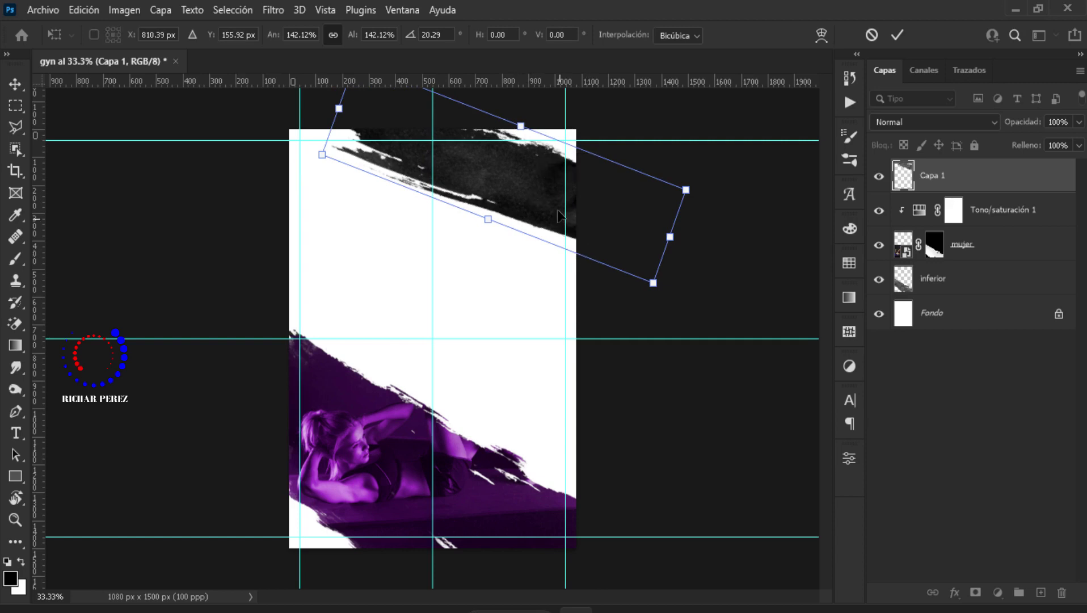
drag(553, 214, 553, 220)
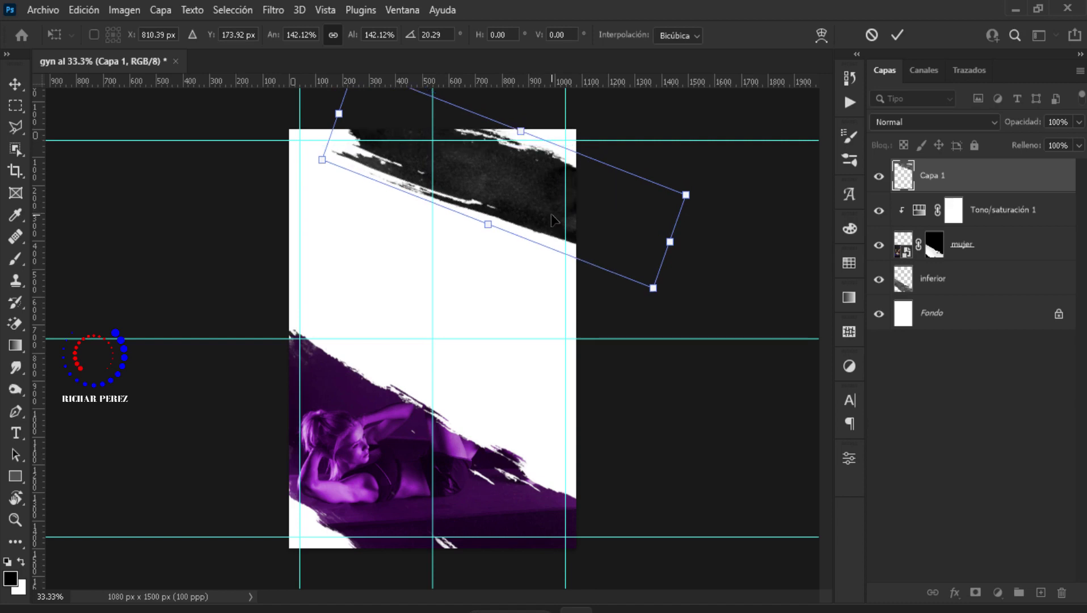
key(Return)
key(b)
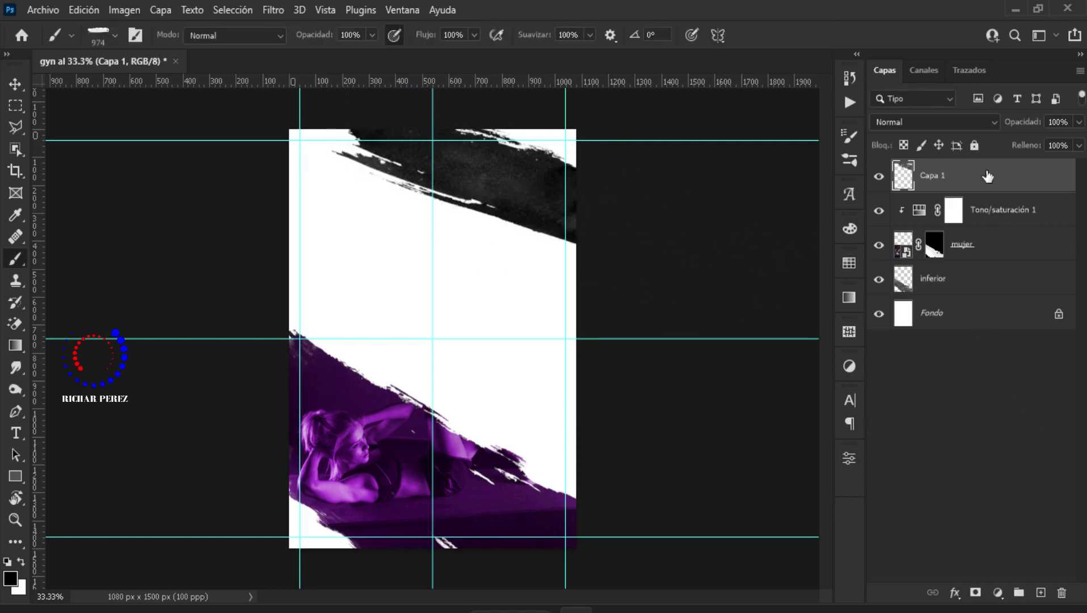
double_click(937, 177)
text(superior)
Place the pexels photo of the man lifting a dumbbell into the flyer as an embedded element.
key(Return)
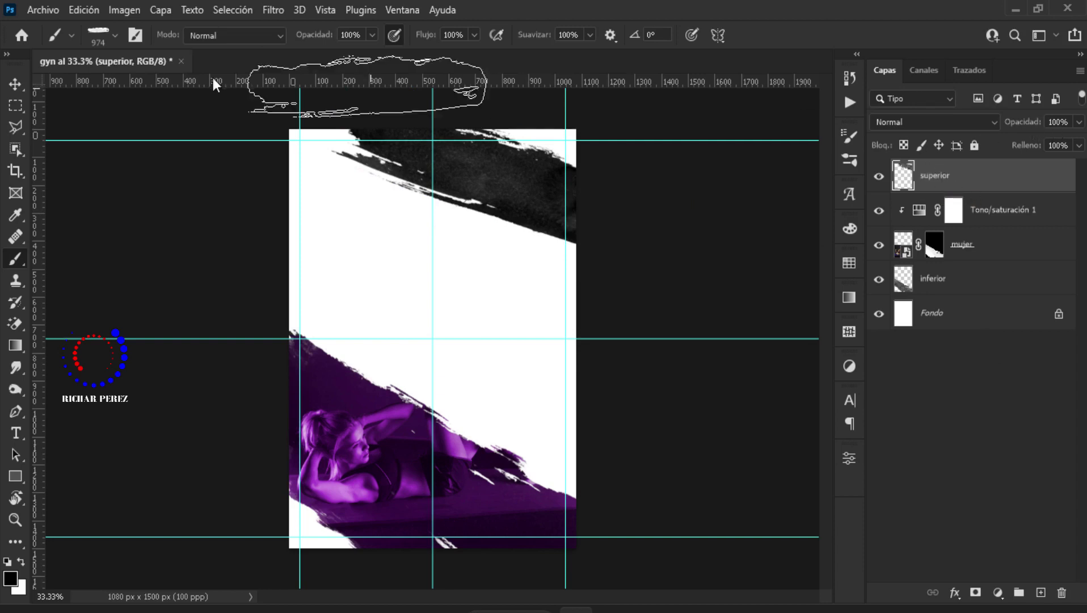
click(34, 8)
click(162, 373)
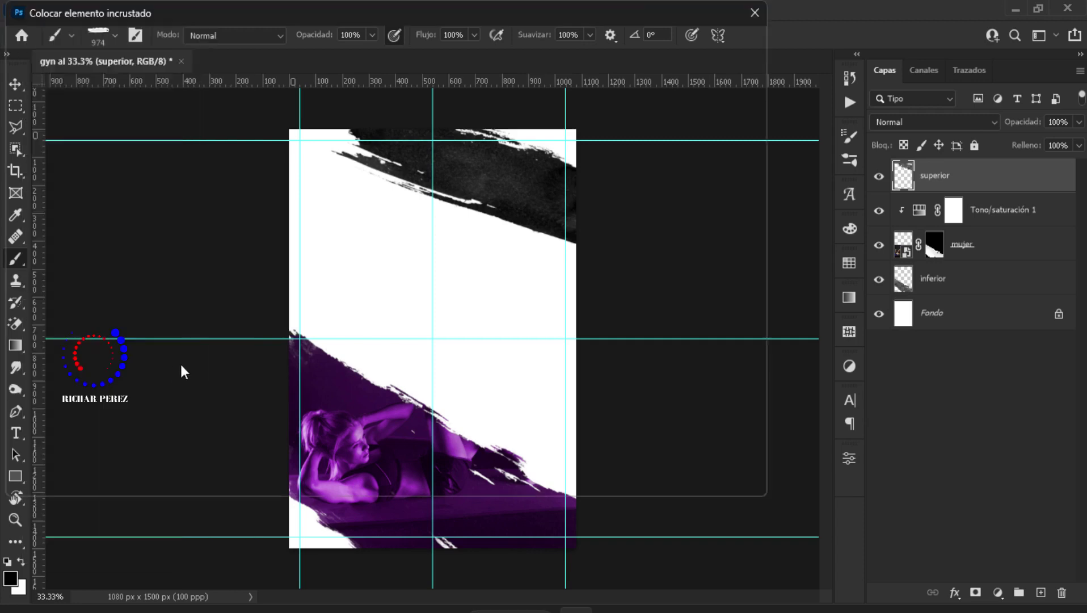
click(718, 170)
click(661, 481)
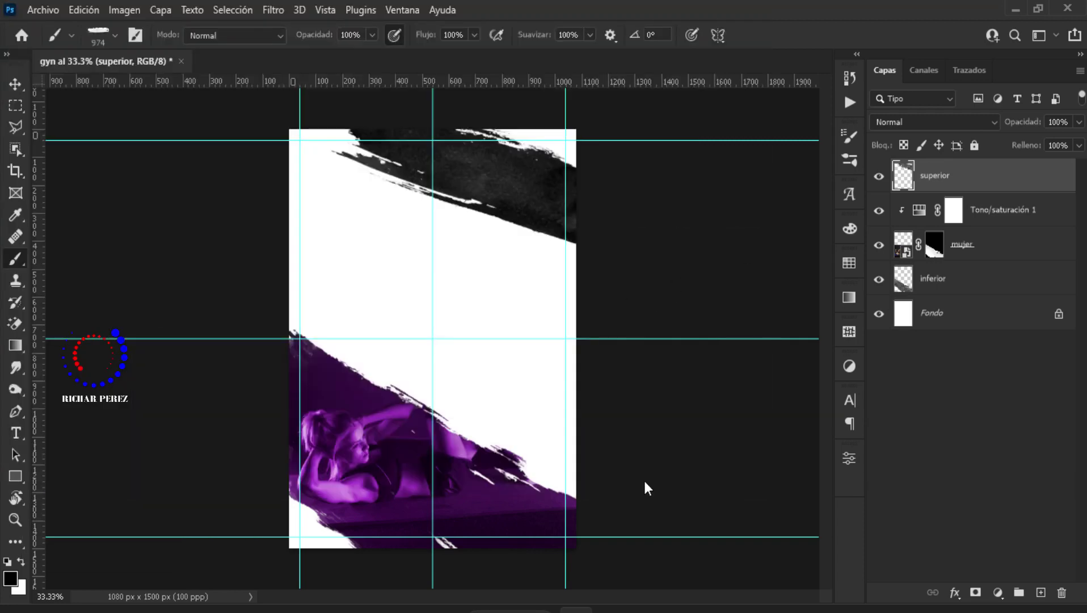
Scale the gym photo to about 24.5% and position it in the flyer's top right.
drag(542, 374, 543, 266)
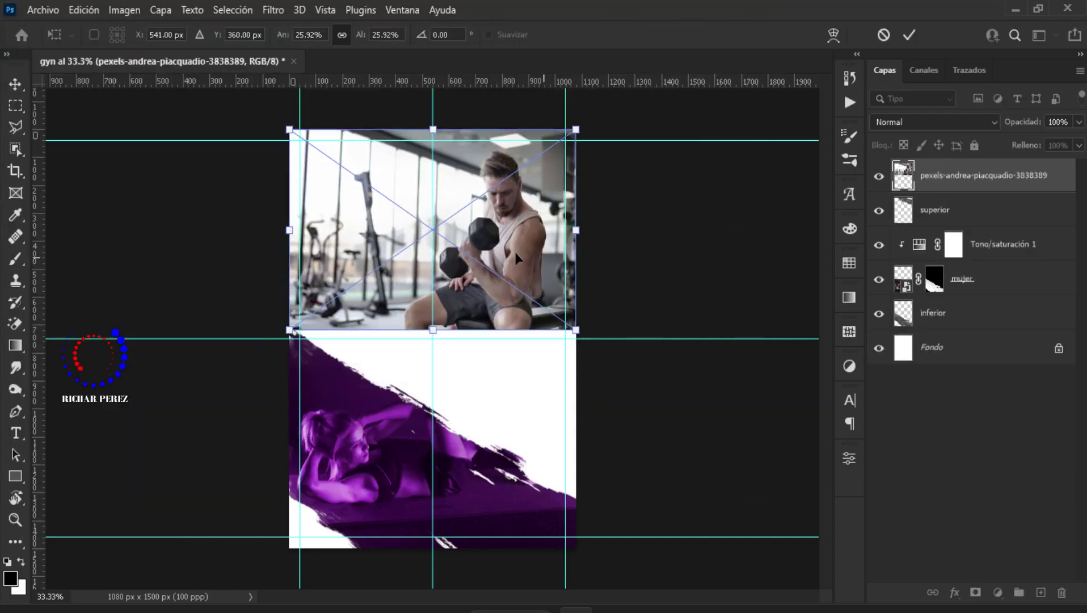
drag(290, 229, 357, 230)
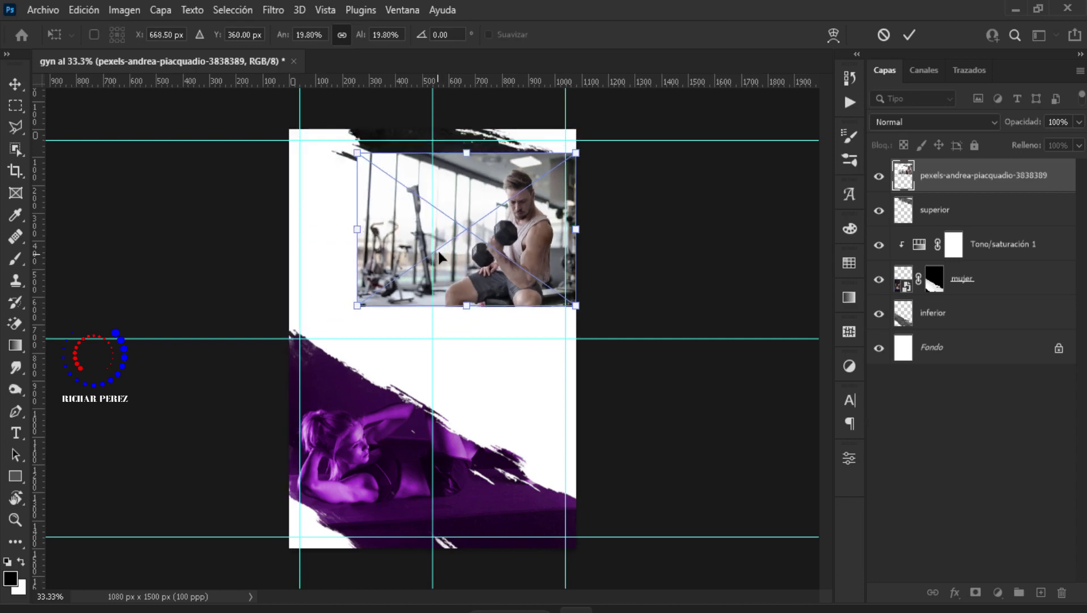
mouse_move(438, 249)
mouse_down()
mouse_move(426, 216)
mouse_move(427, 227)
mouse_up()
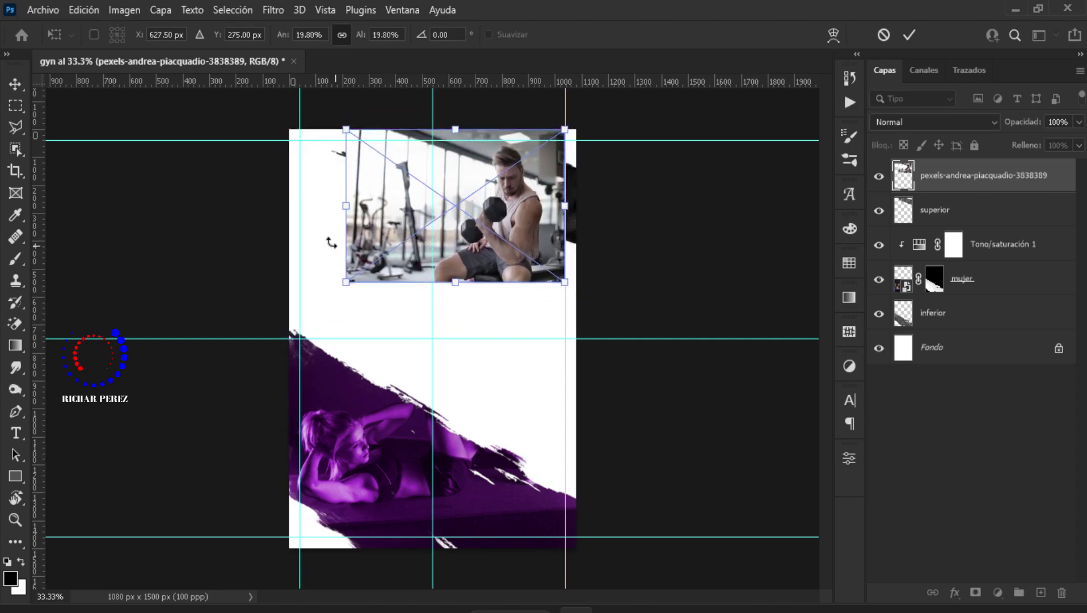
mouse_move(573, 218)
mouse_down()
mouse_move(583, 210)
mouse_move(546, 216)
mouse_up()
drag(343, 211, 331, 210)
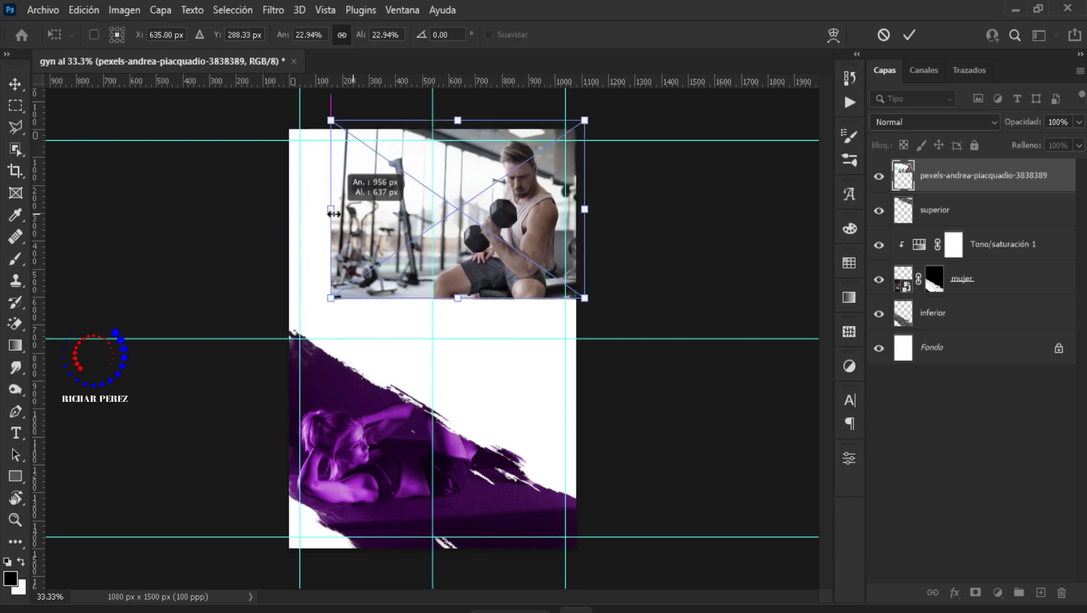
drag(397, 235, 412, 220)
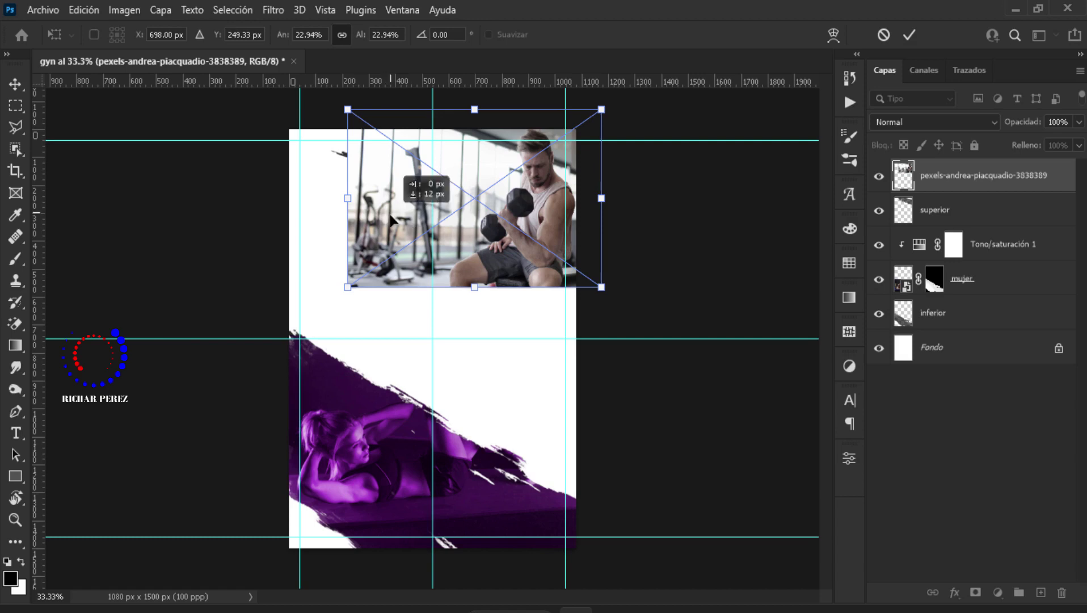
drag(412, 219, 413, 224)
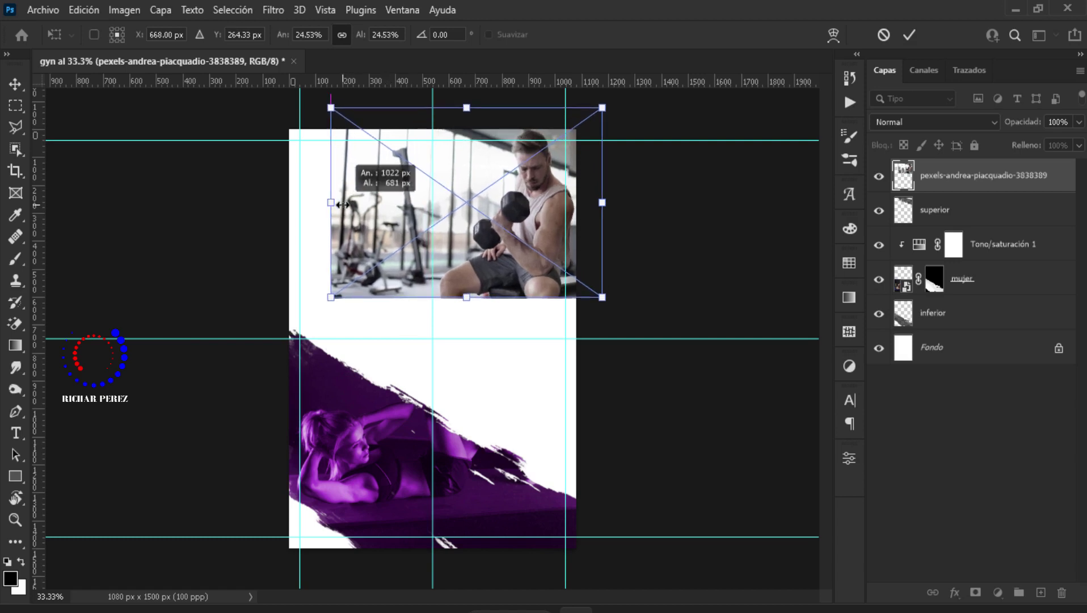
drag(347, 205, 331, 203)
key(Return)
key(b)
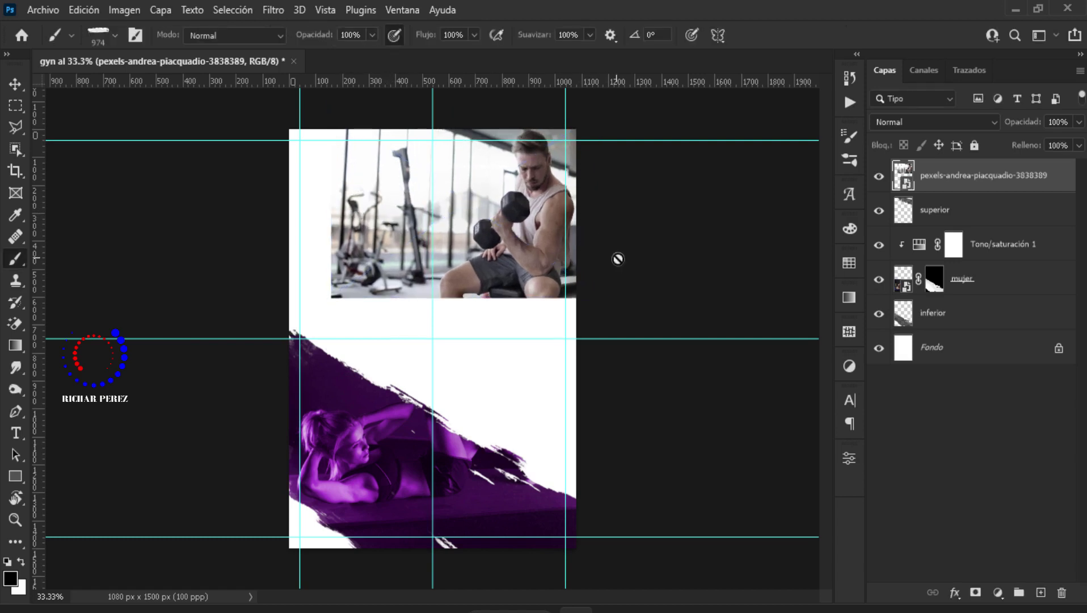
Rename the photo layer to 'hombre'.
double_click(951, 177)
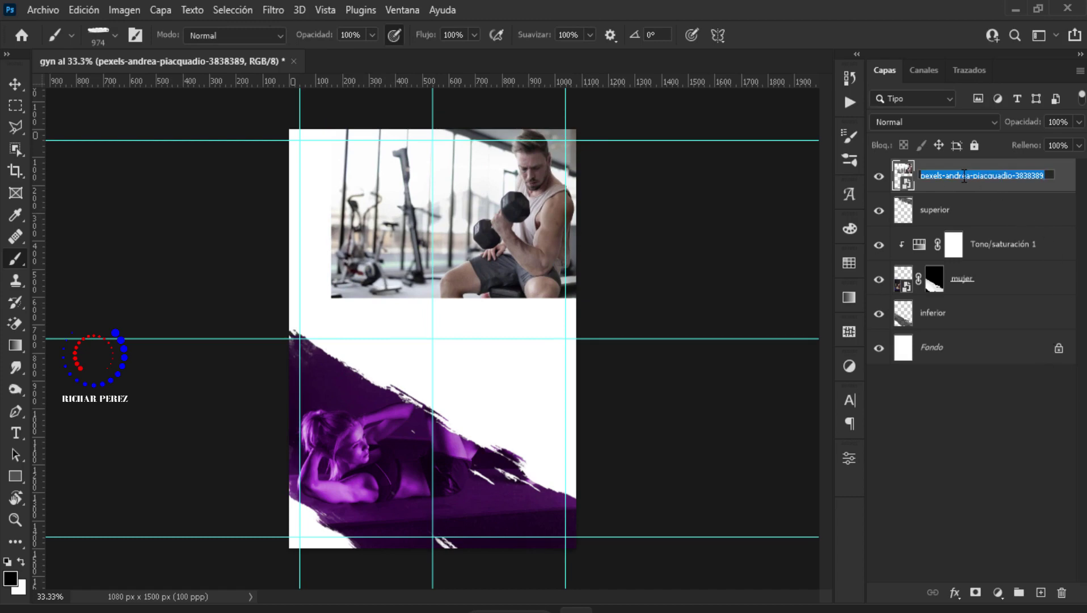
text(hombre)
key(Return)
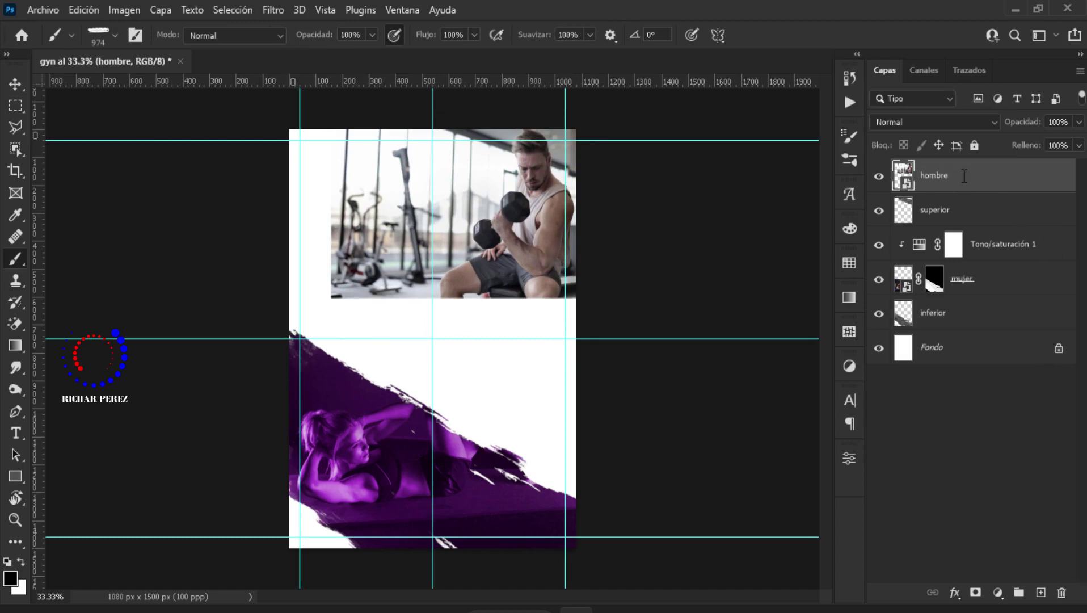
Mask the hombre photo to the superior stroke's selection and make the brush smaller.
click(957, 212)
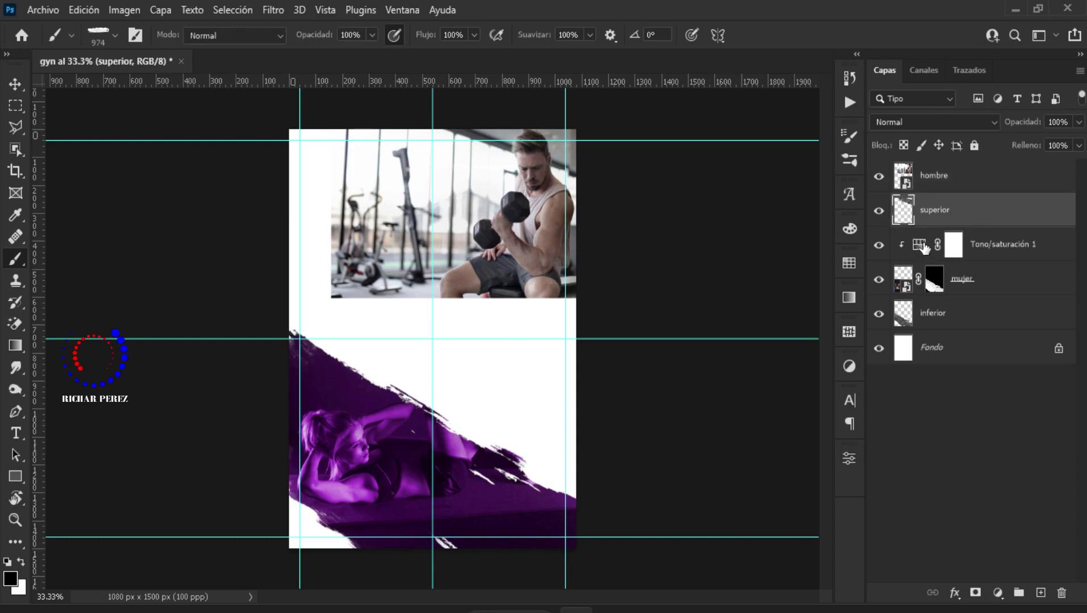
drag(924, 233, 904, 219)
ctrl+click(903, 219)
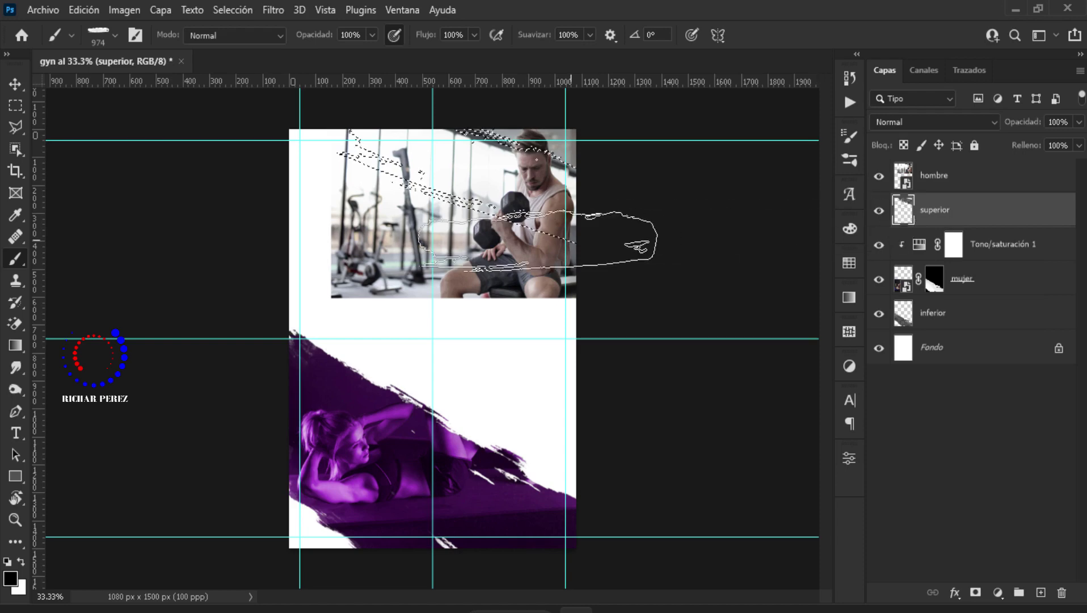
click(979, 181)
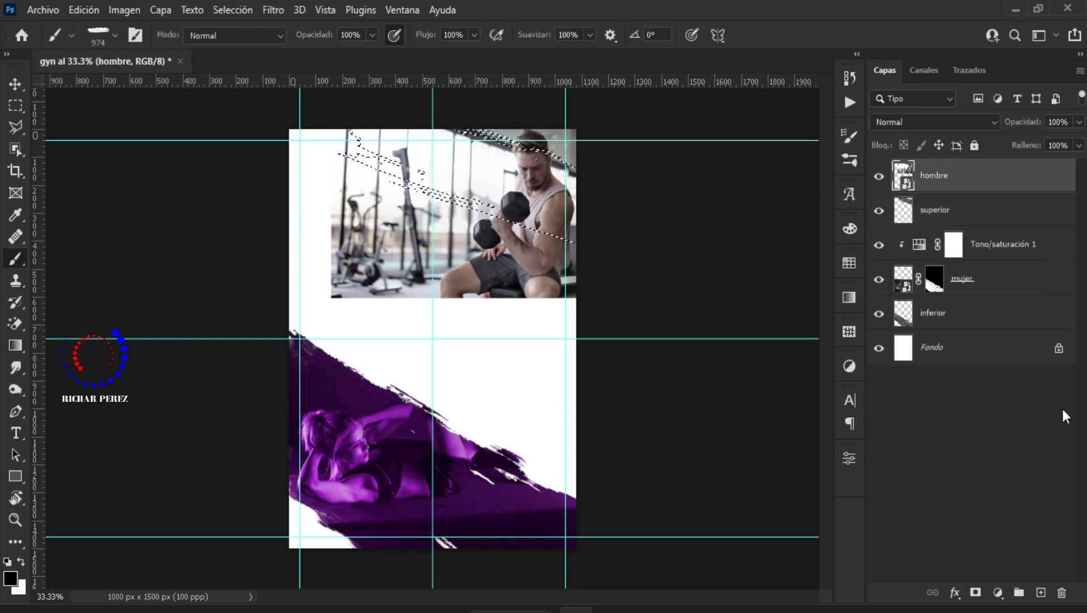
click(976, 592)
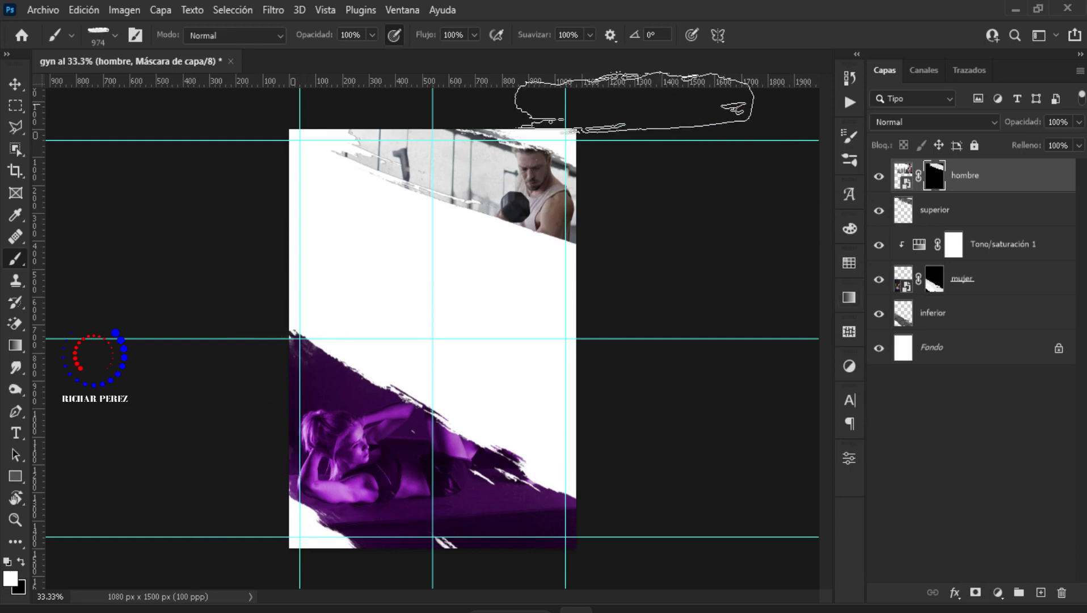
drag(550, 154, 527, 154)
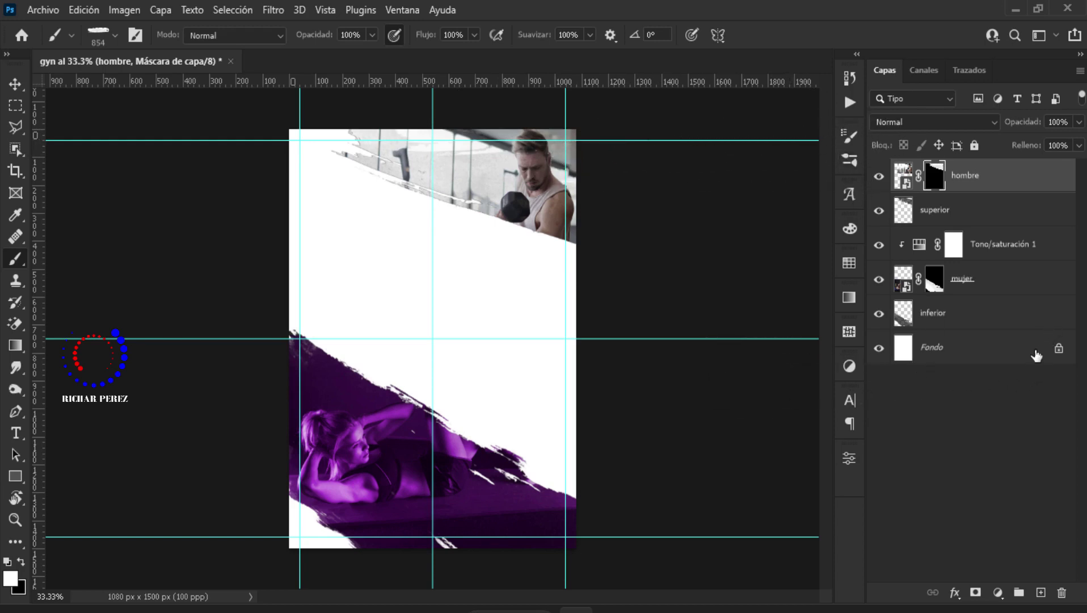
Rotate the superior brush stroke 6.92°, nudge it left, and delete hombre's old mask.
click(947, 220)
key(ctrl+t)
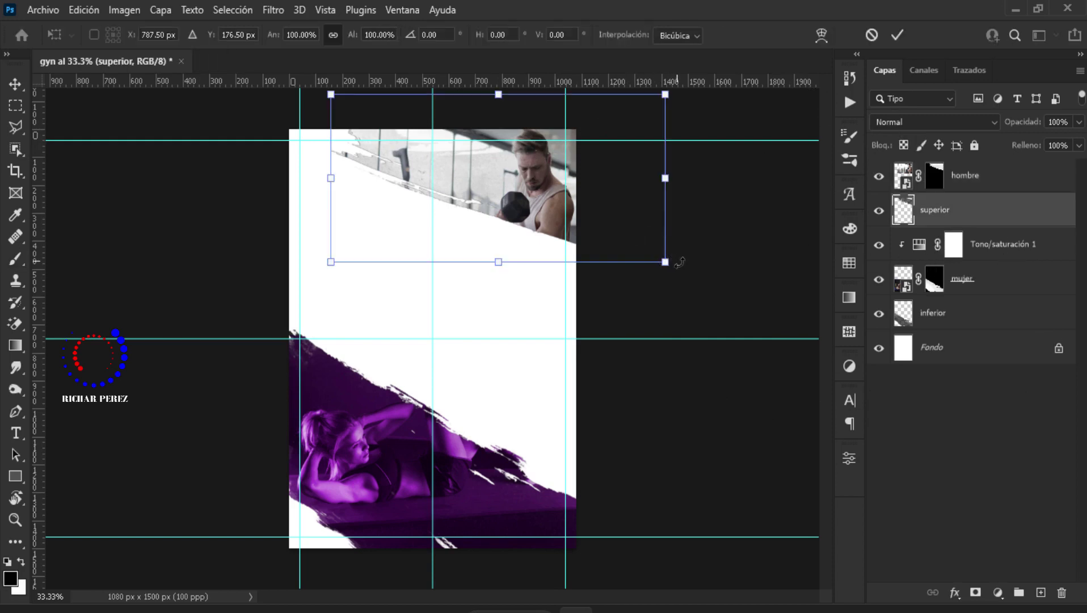
drag(684, 270, 675, 286)
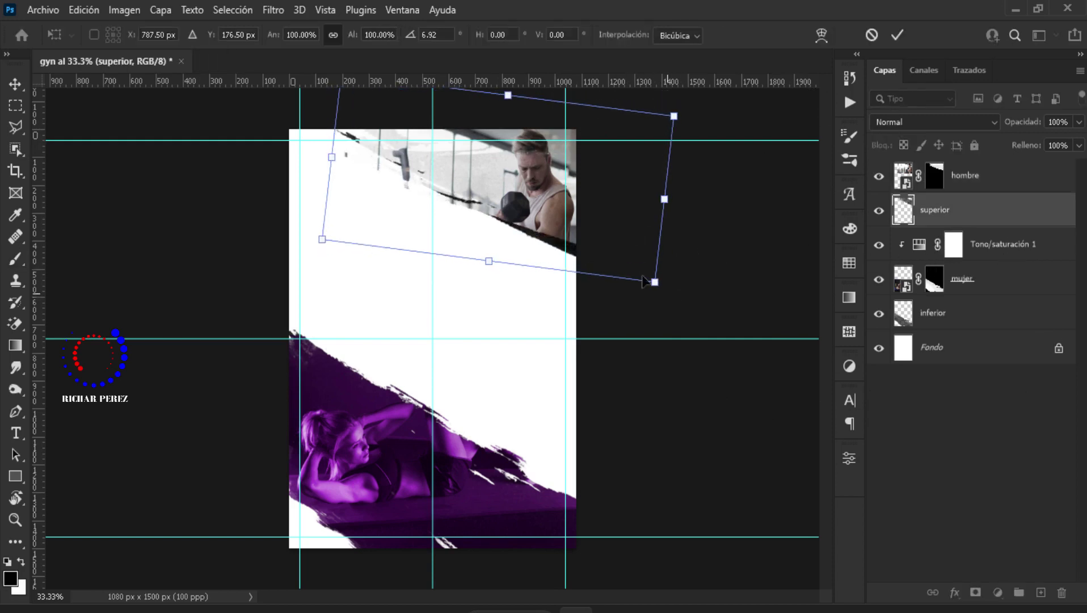
drag(595, 247, 587, 249)
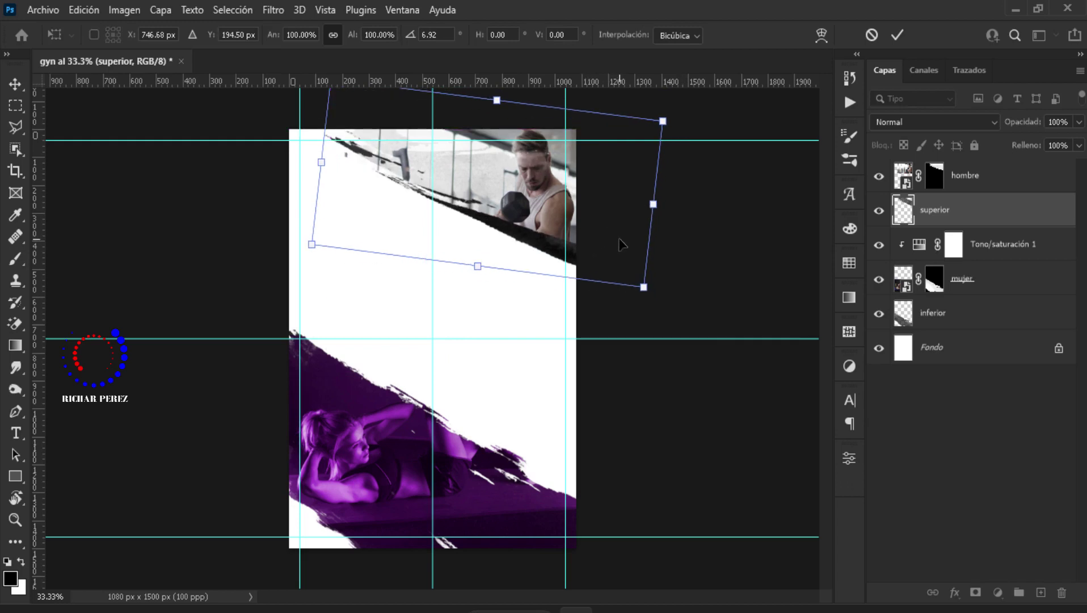
key(Return)
key(b)
drag(935, 176, 919, 231)
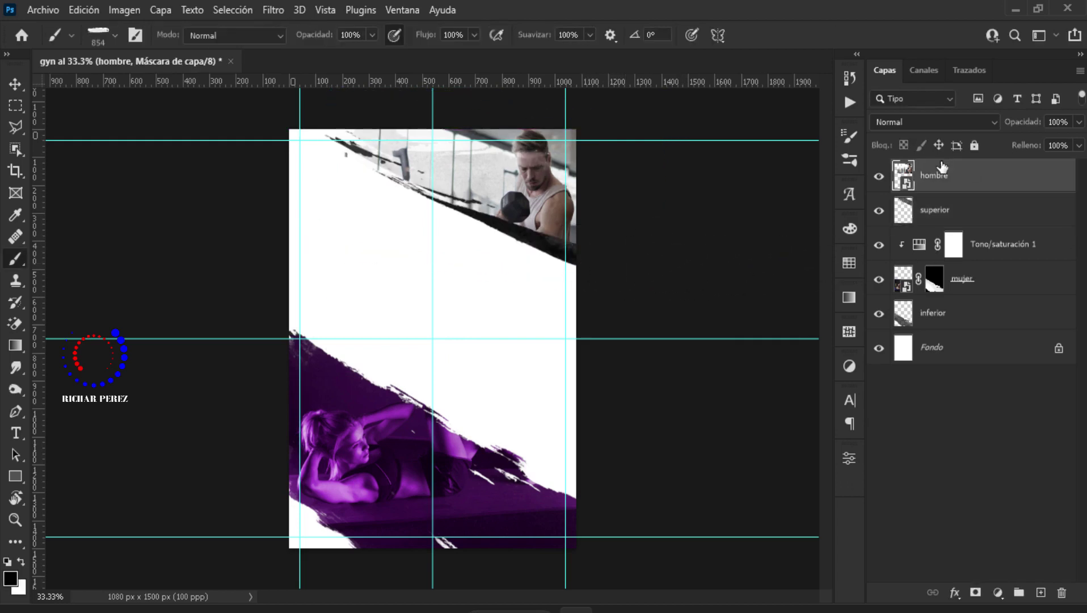
Mask hombre to the rotated brush-stroke selection and paint his face back in.
ctrl+click(905, 215)
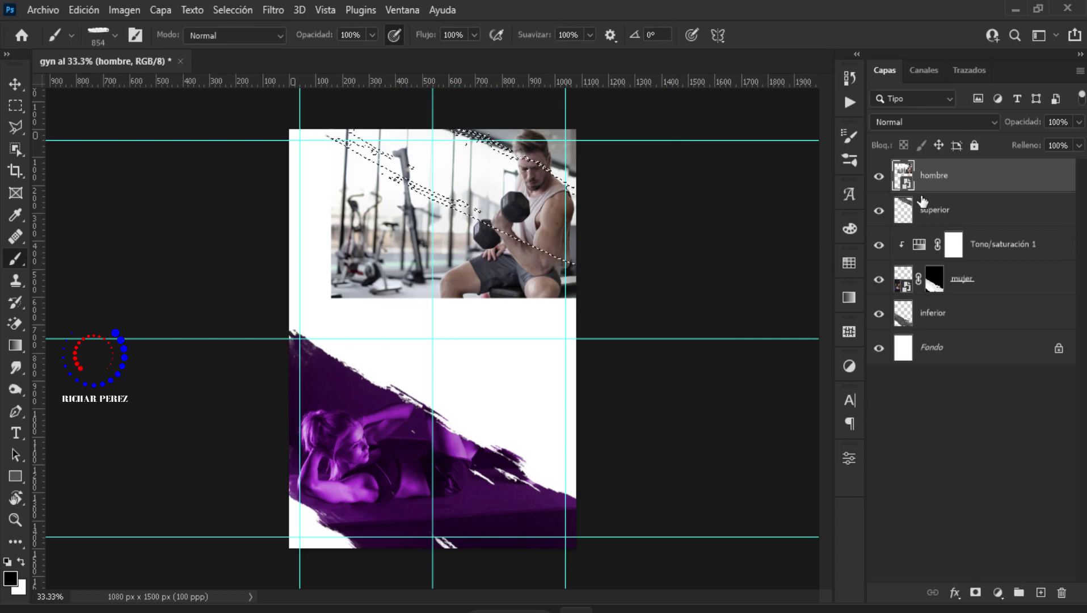
click(975, 592)
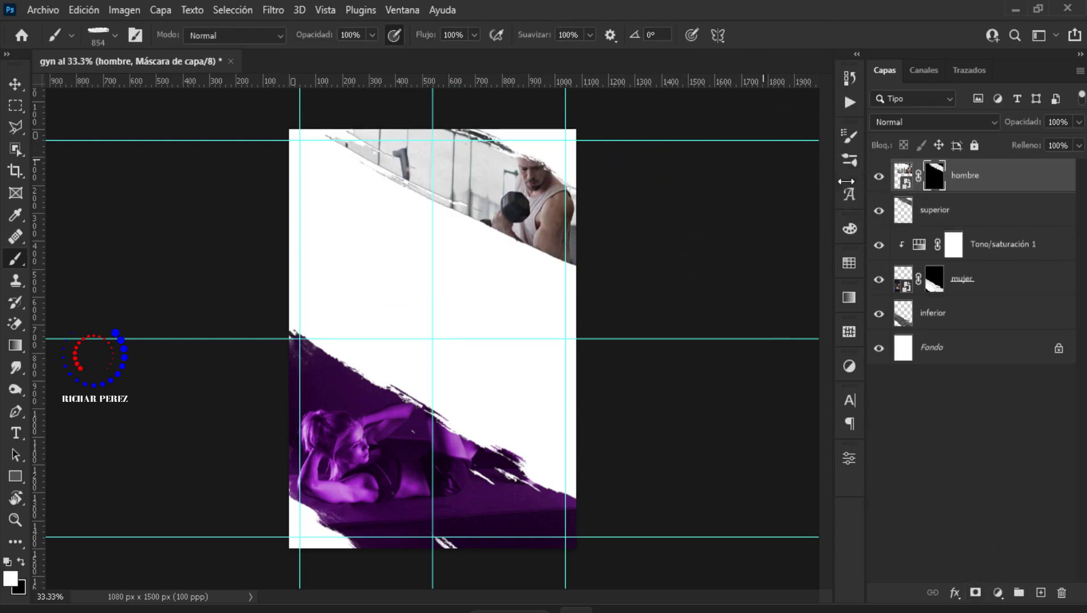
drag(558, 156, 645, 148)
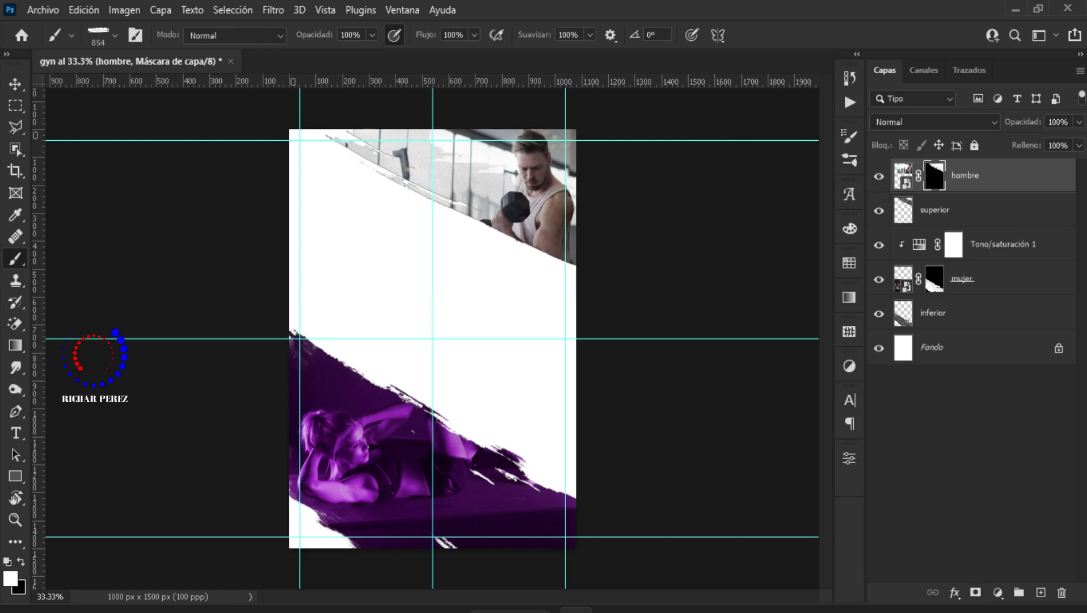
click(998, 593)
Tint hombre with a clipped, colorized Hue/Saturation layer: hue 244, saturation 35, lightness -13.
click(979, 434)
click(711, 579)
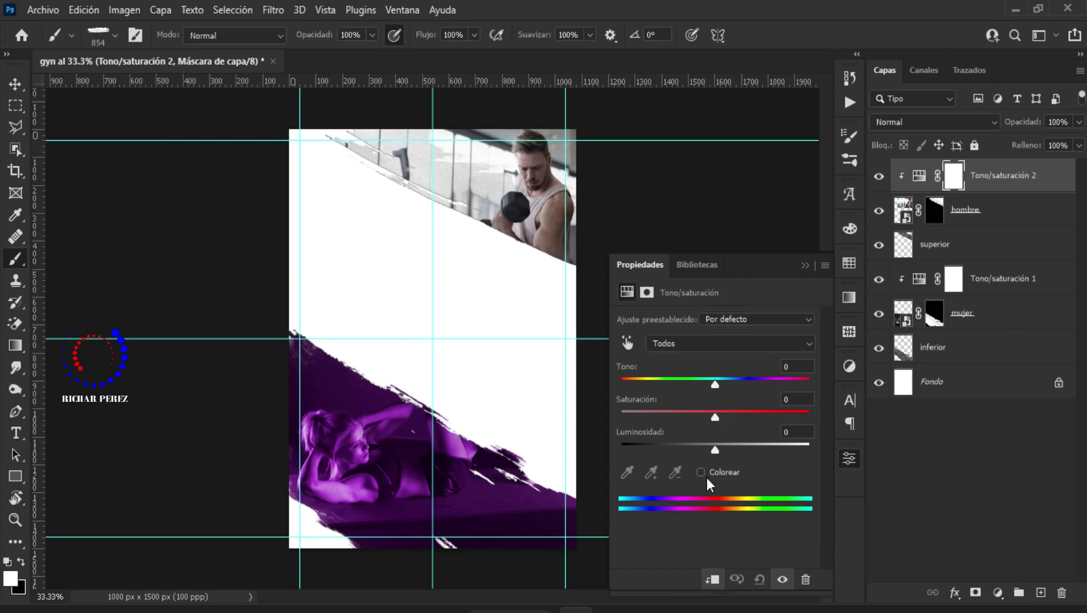
click(701, 471)
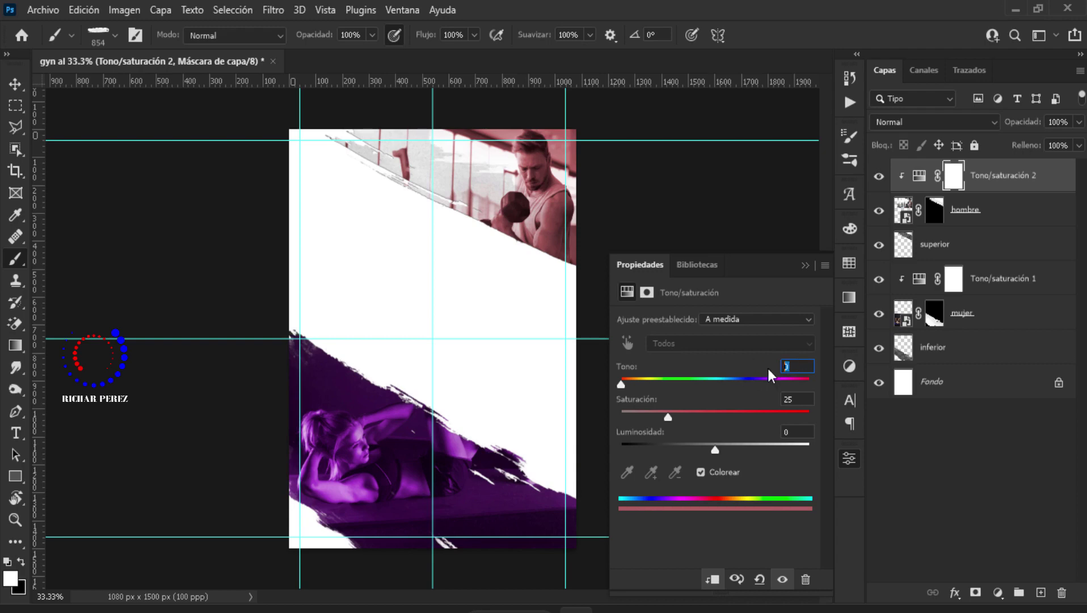
text(244)
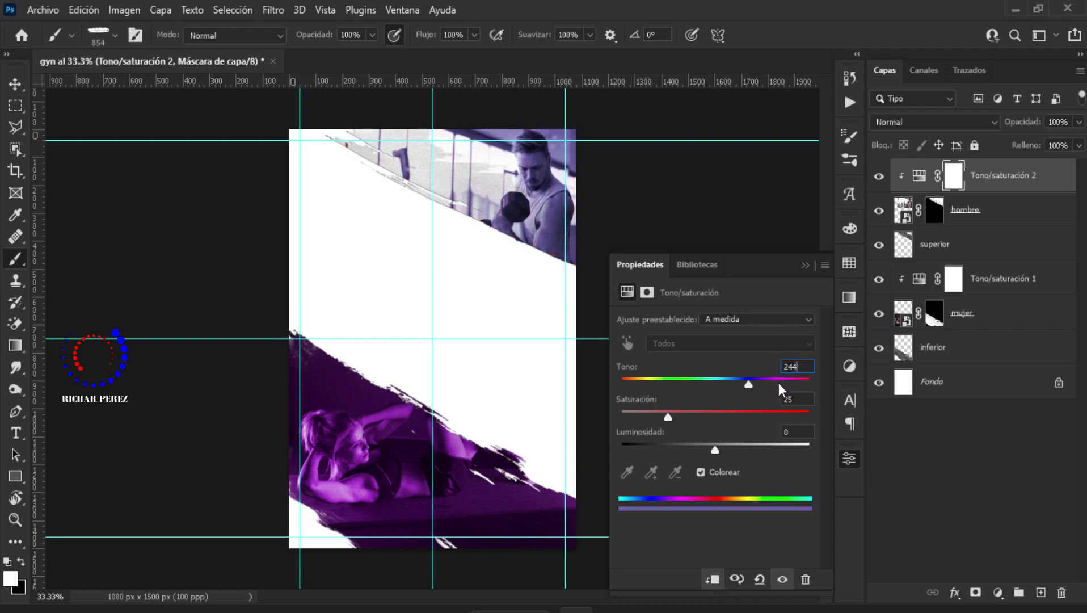
key(Tab)
text(35)
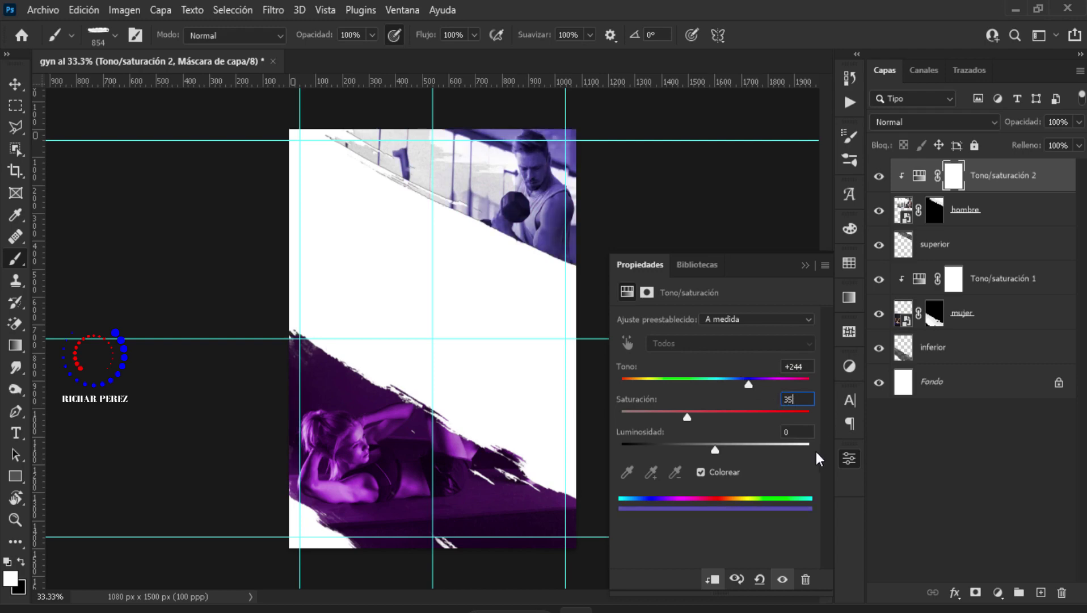
key(Tab)
text(-13)
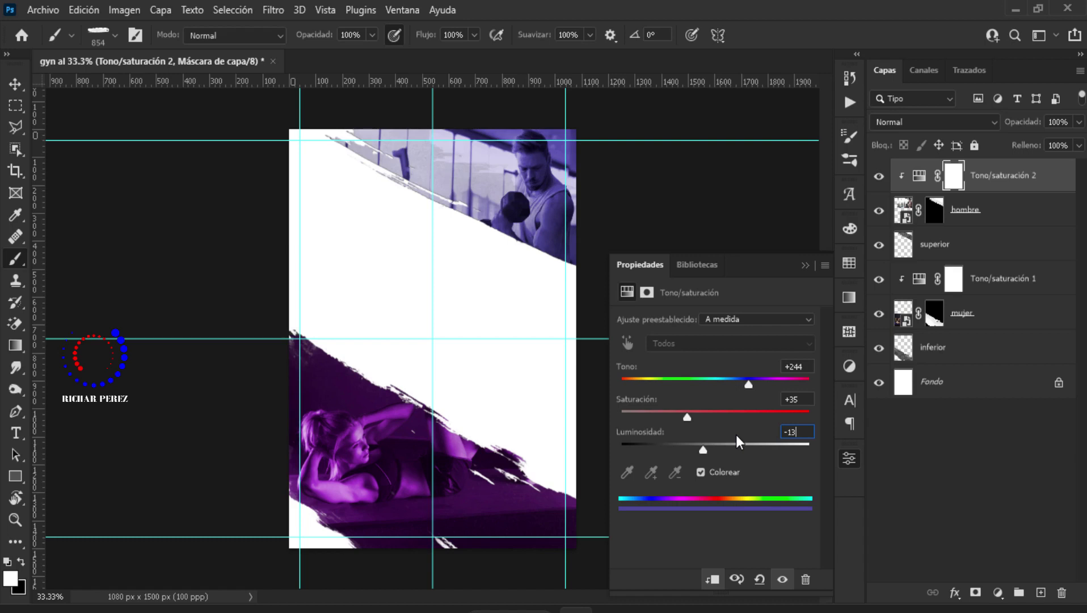
click(805, 266)
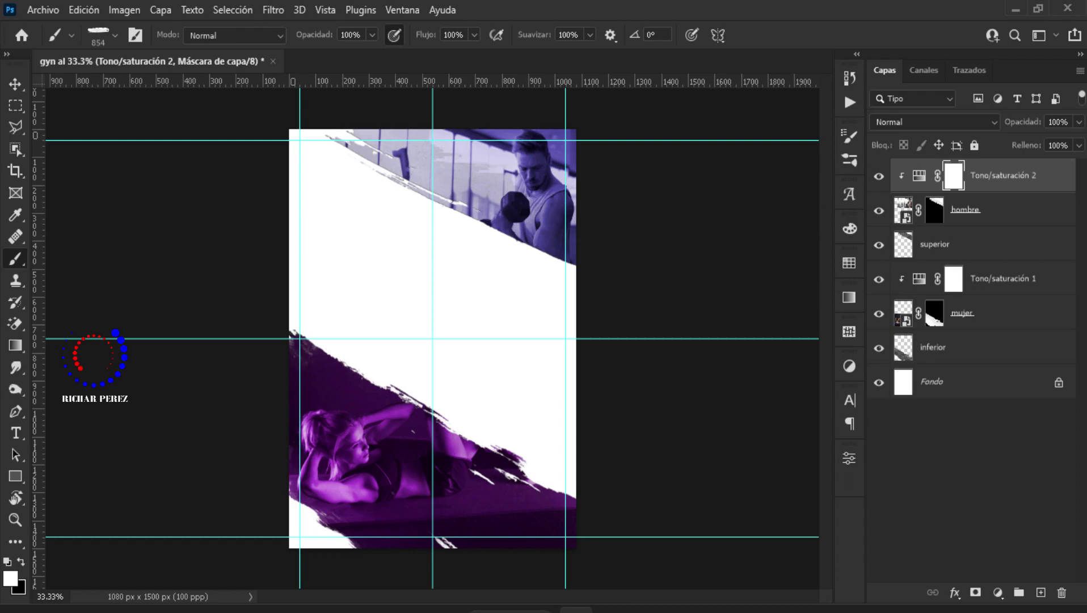
shift+click(975, 355)
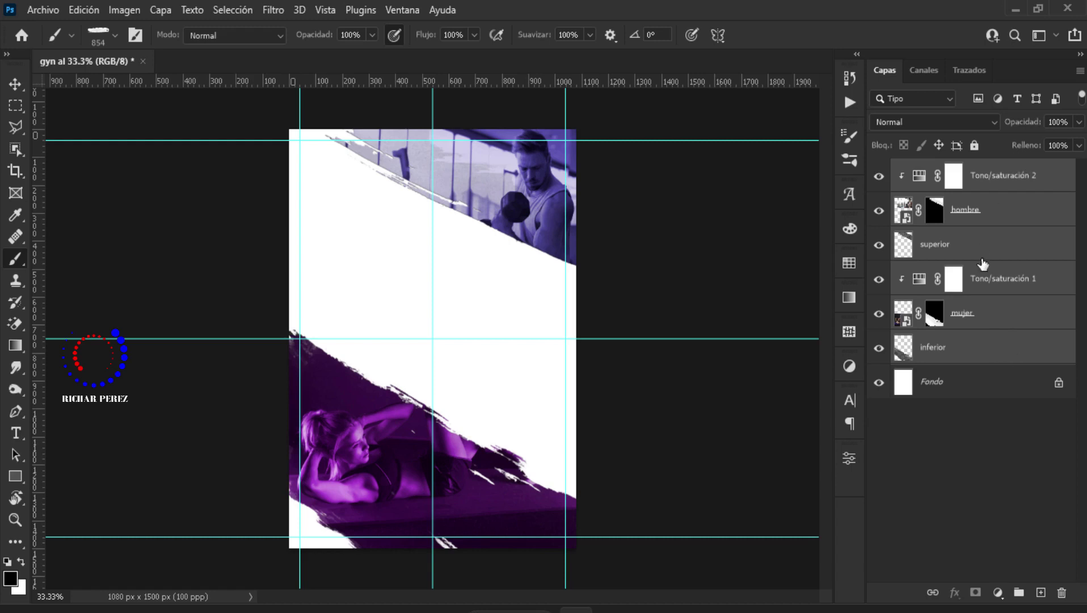
Group the flyer layers into Grupo 1, add empty Capa 1, and ready Autumn text.
key(ctrl+g)
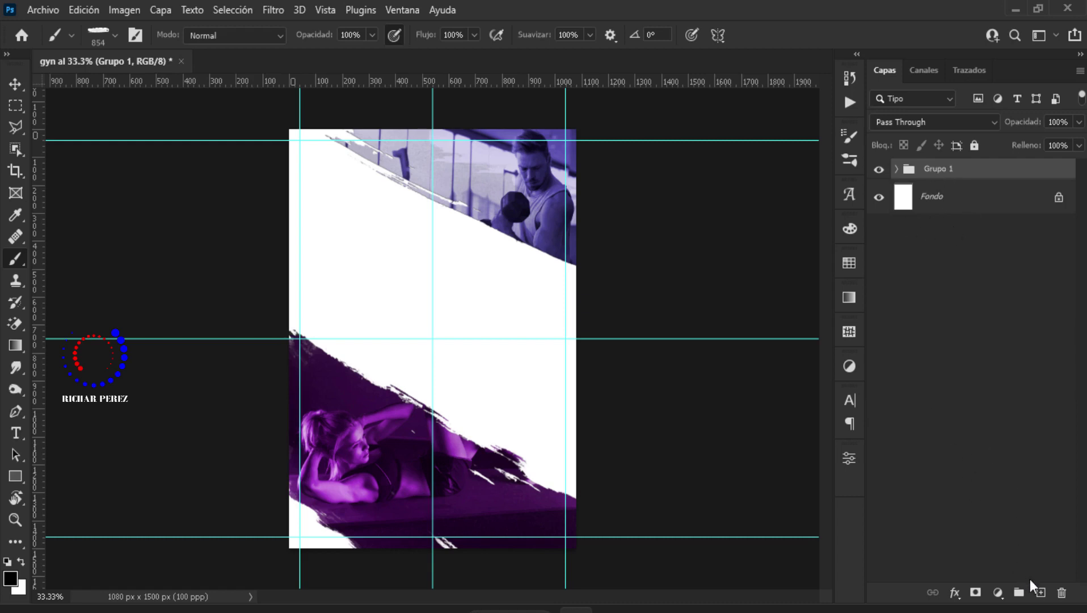
click(1040, 592)
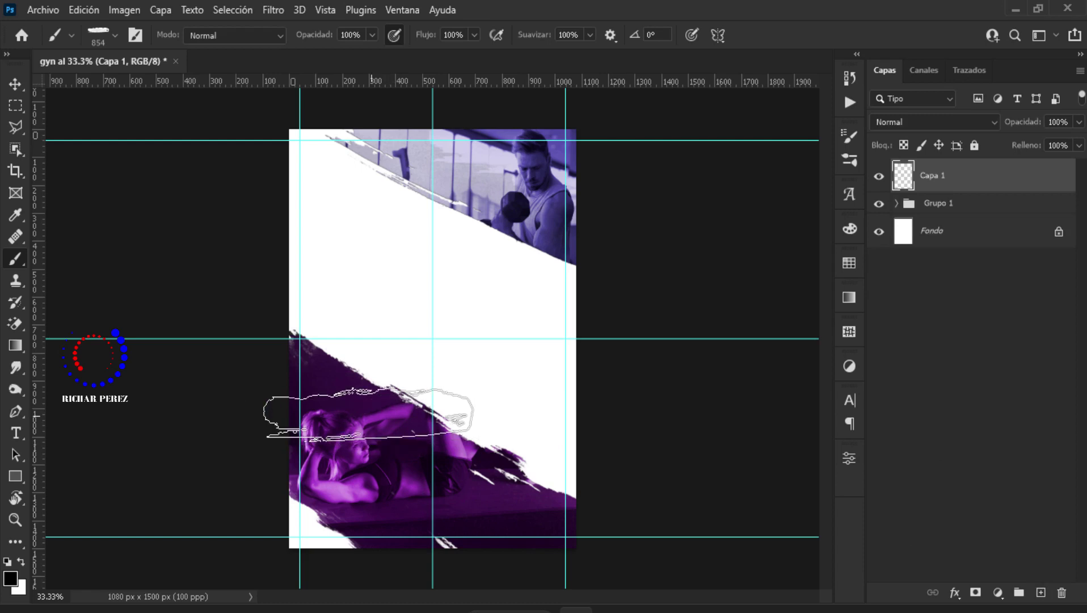
key(t)
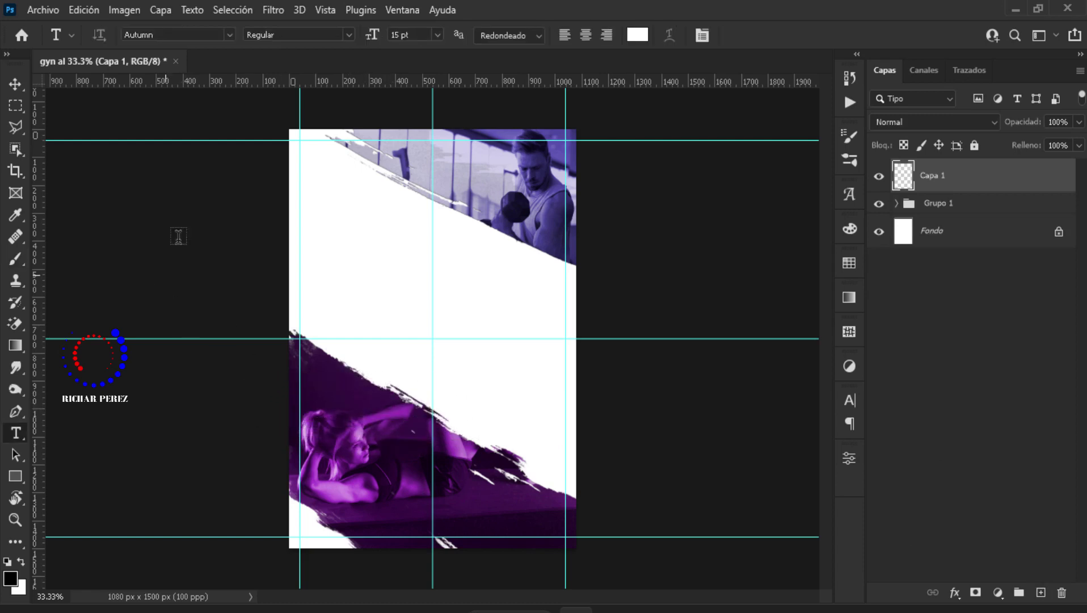
click(208, 36)
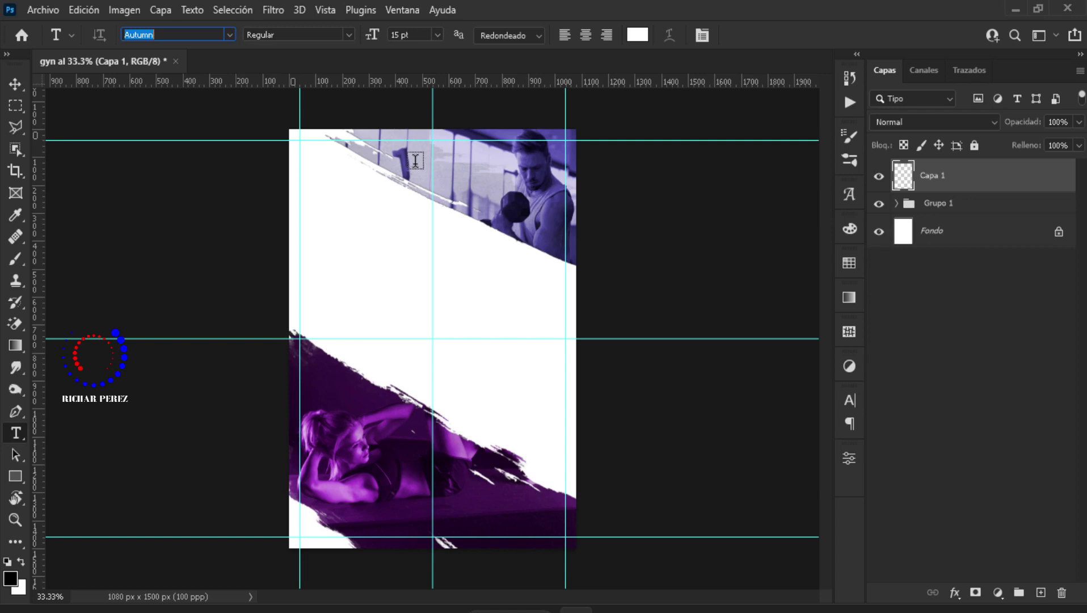
key(alt)
key(Escape)
click(398, 152)
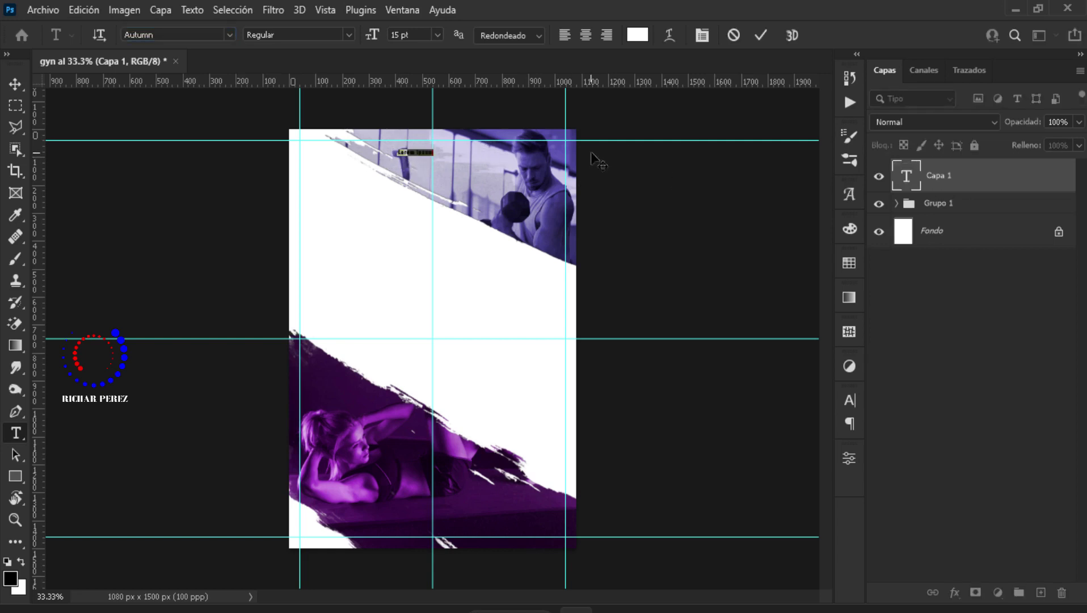
drag(372, 35, 373, 36)
click(637, 35)
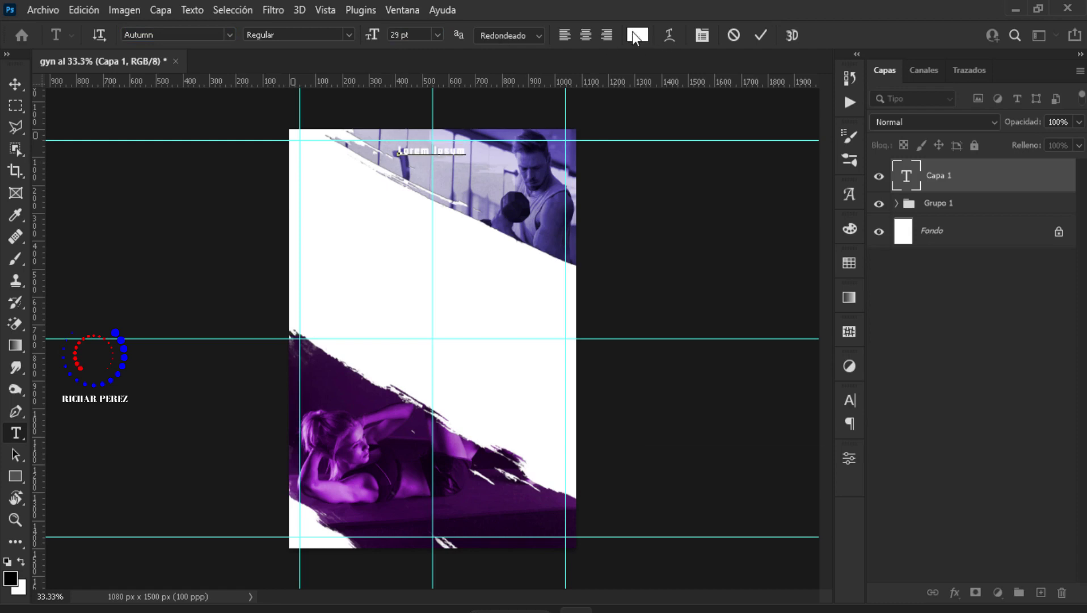
drag(689, 188, 680, 376)
text(000000)
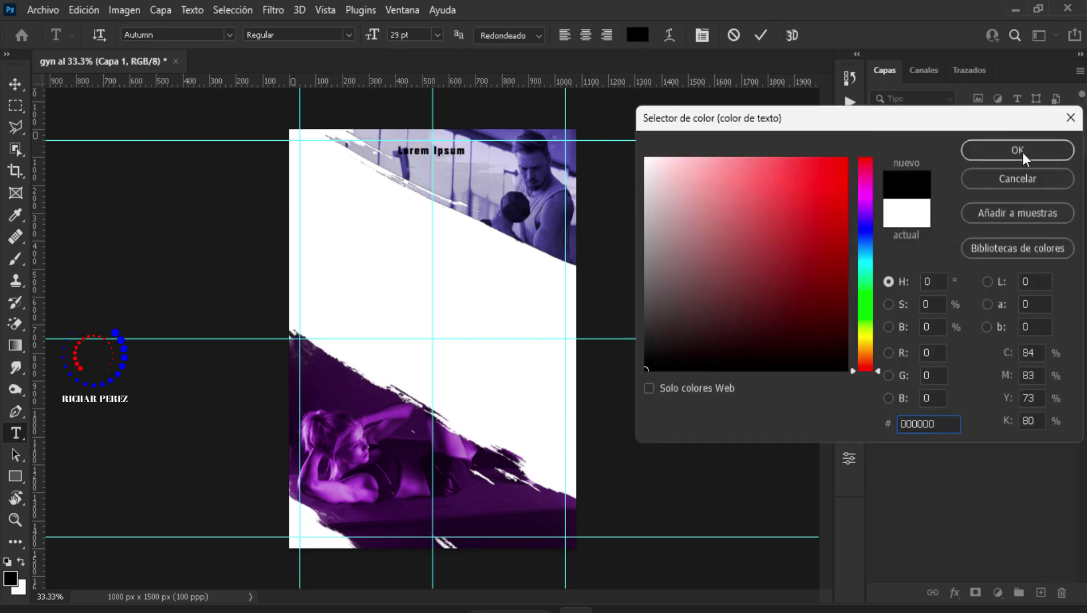
click(1022, 151)
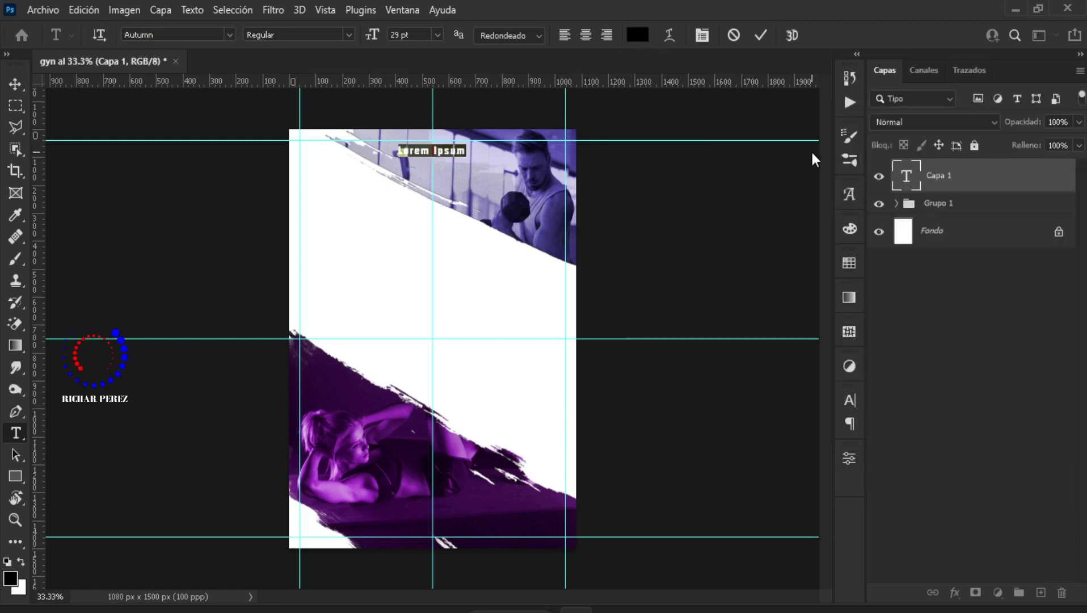
key(BackSpace)
text(www.sitioweb.com.ec)
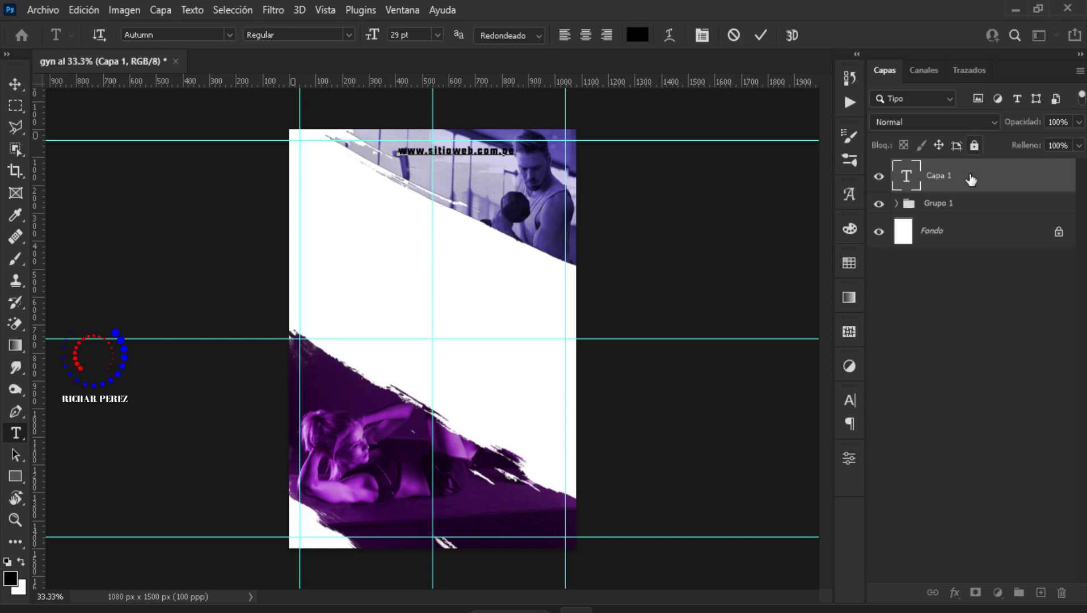
text(p)
click(972, 179)
Enlarge the website text to 37.91 pt and shift it up-left.
key(ctrl+t)
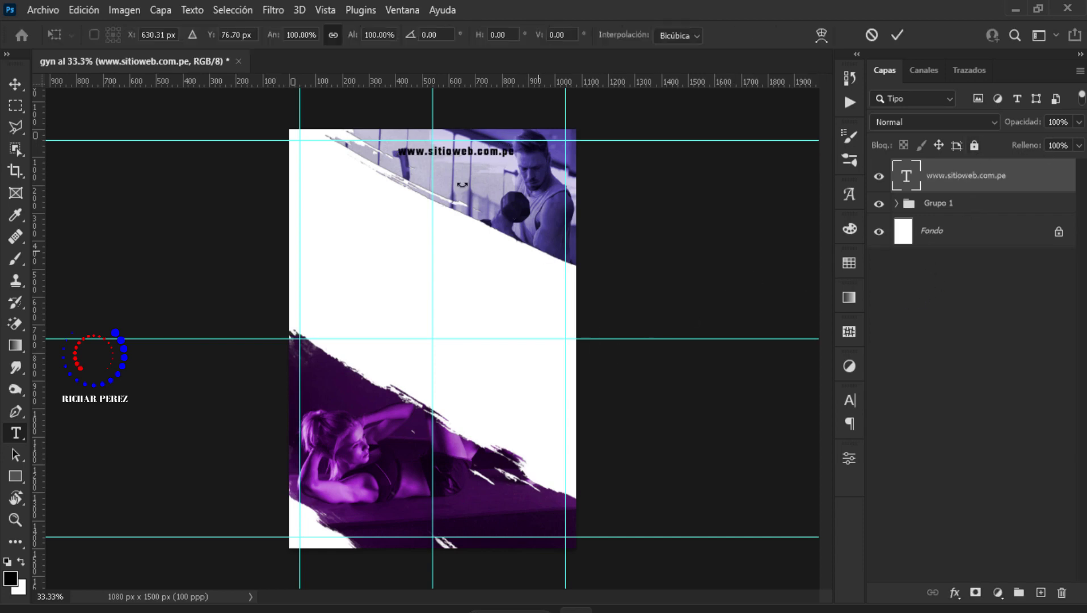
mouse_move(522, 152)
mouse_down()
mouse_move(546, 151)
mouse_move(474, 158)
mouse_up()
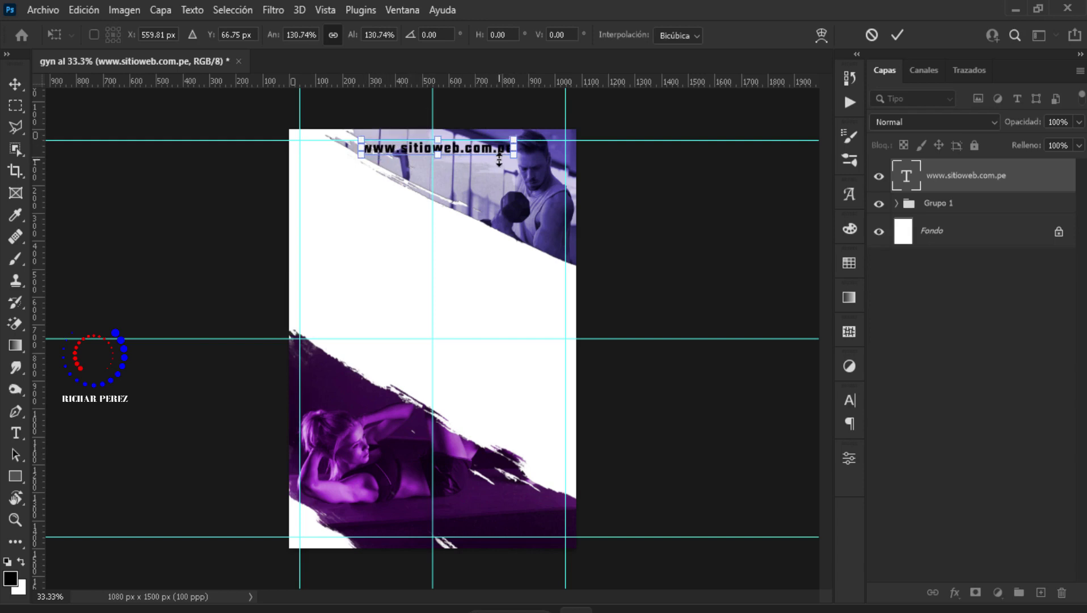
key(Return)
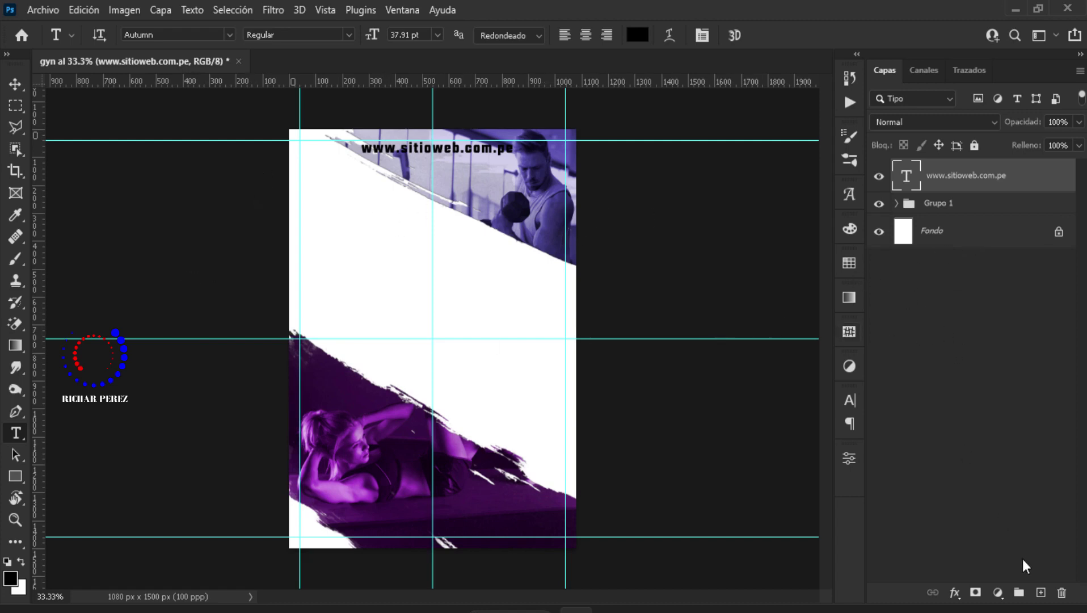
Type a three-line FITNESS … EXTREMO title in 52 pt Lazer Game Zone in the white band.
click(1040, 593)
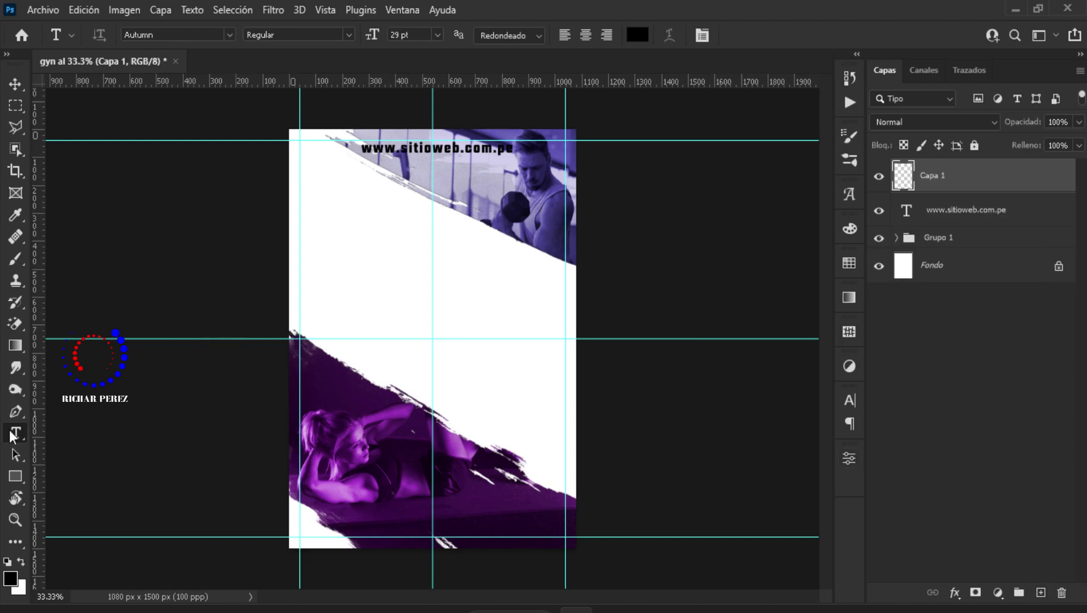
click(230, 35)
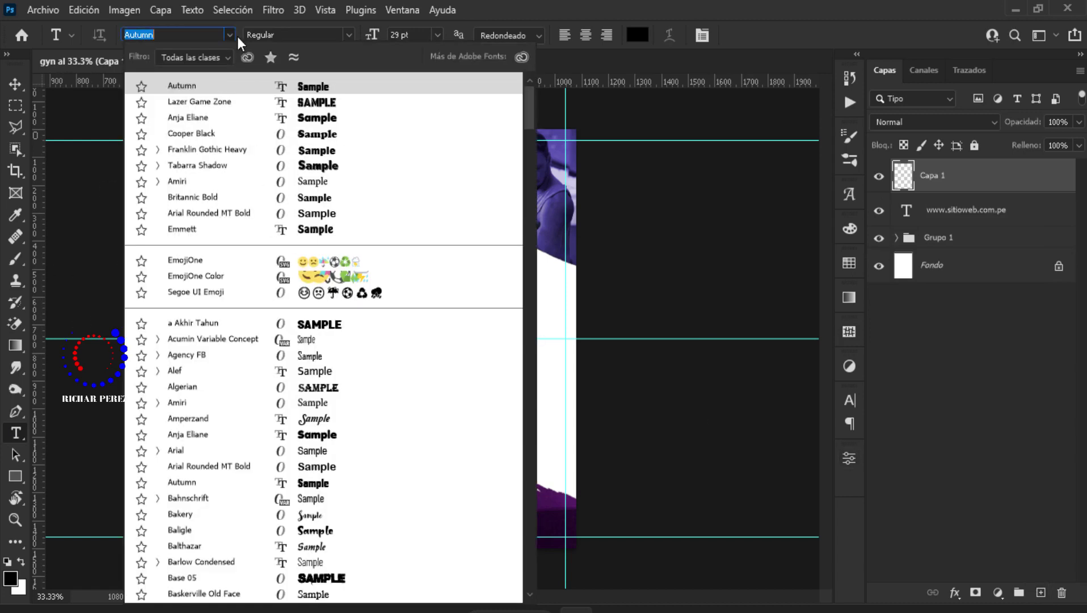
click(220, 106)
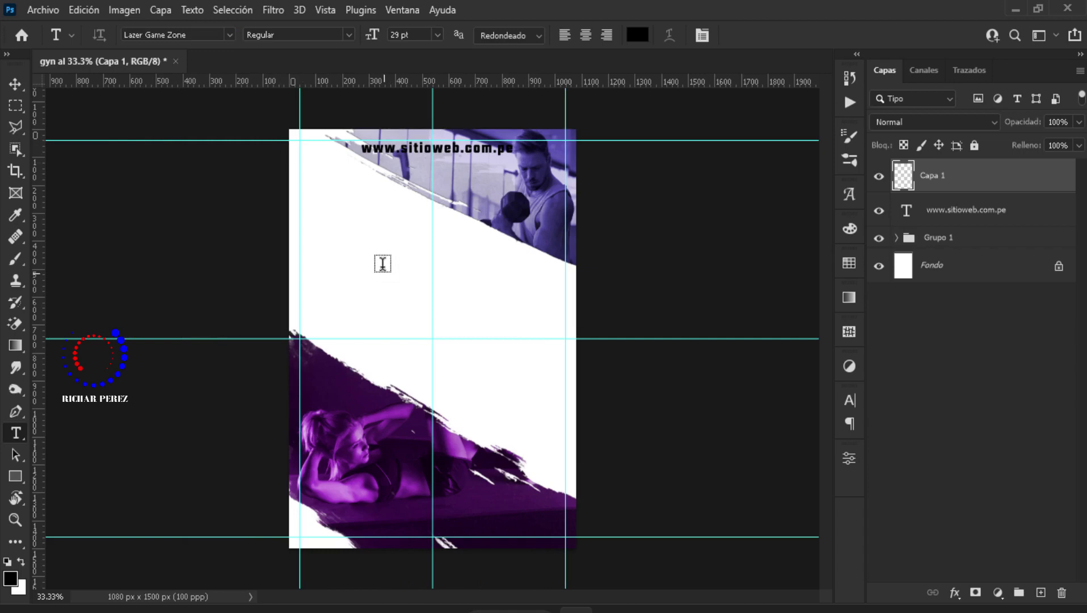
click(377, 249)
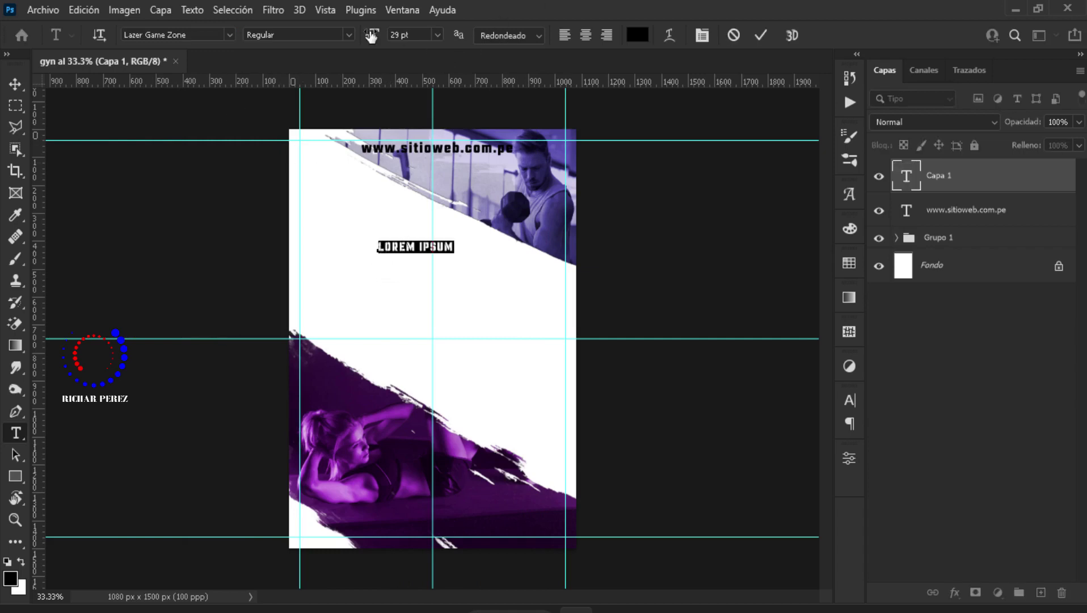
drag(371, 36, 389, 45)
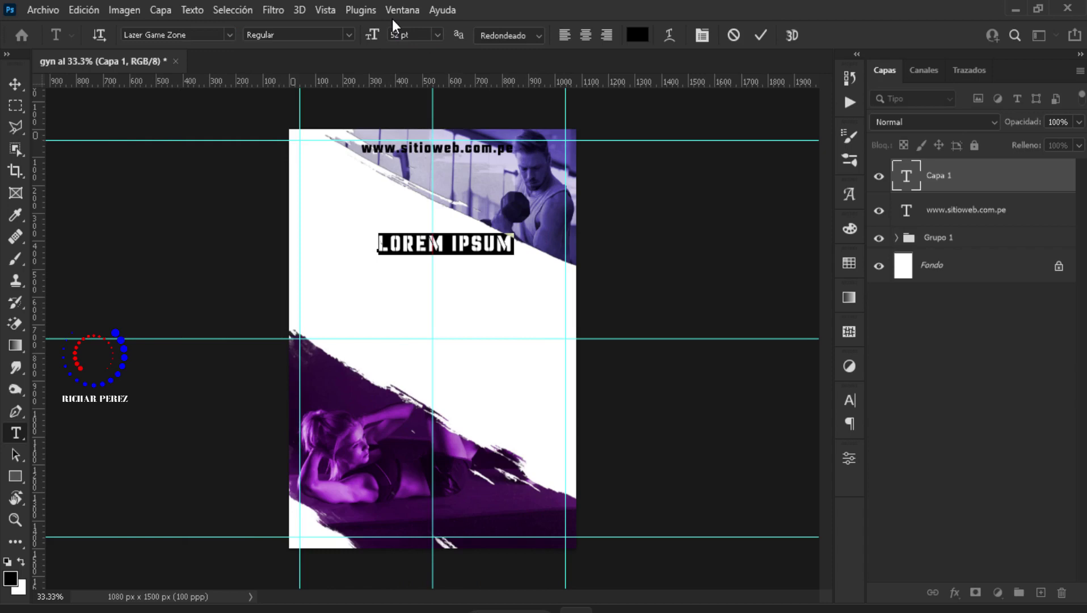
text(FIT)
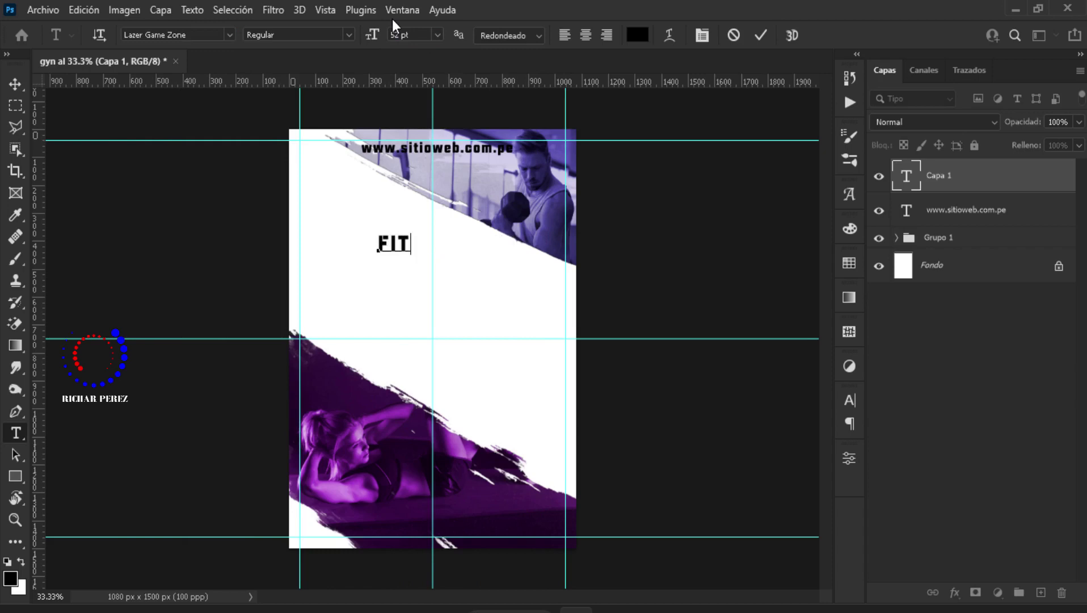
text(NE)
text(SS)
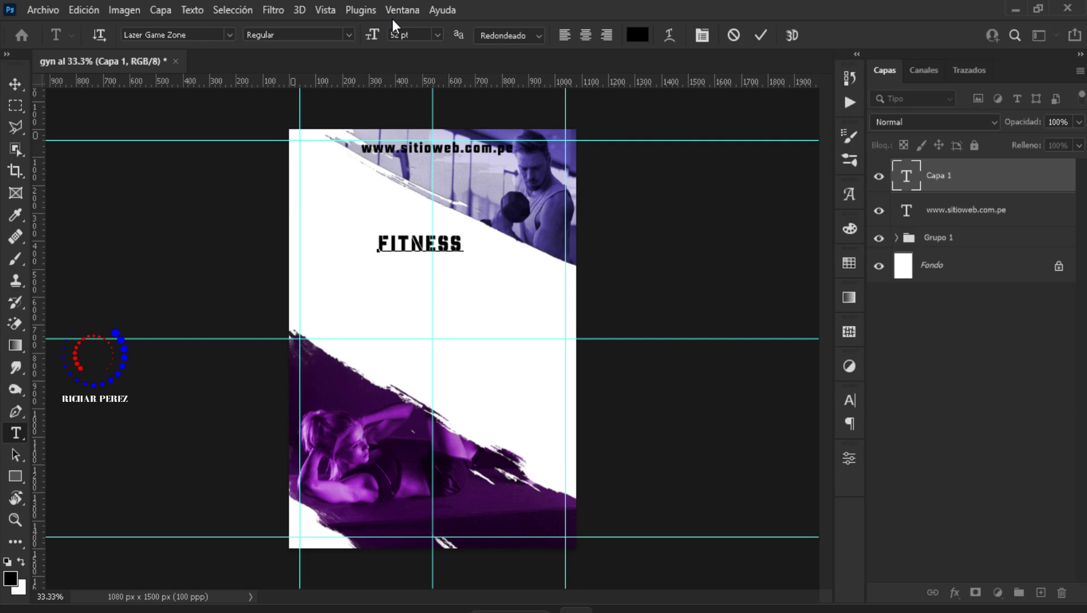
text(C)
text(LUB)
text(EXTREM)
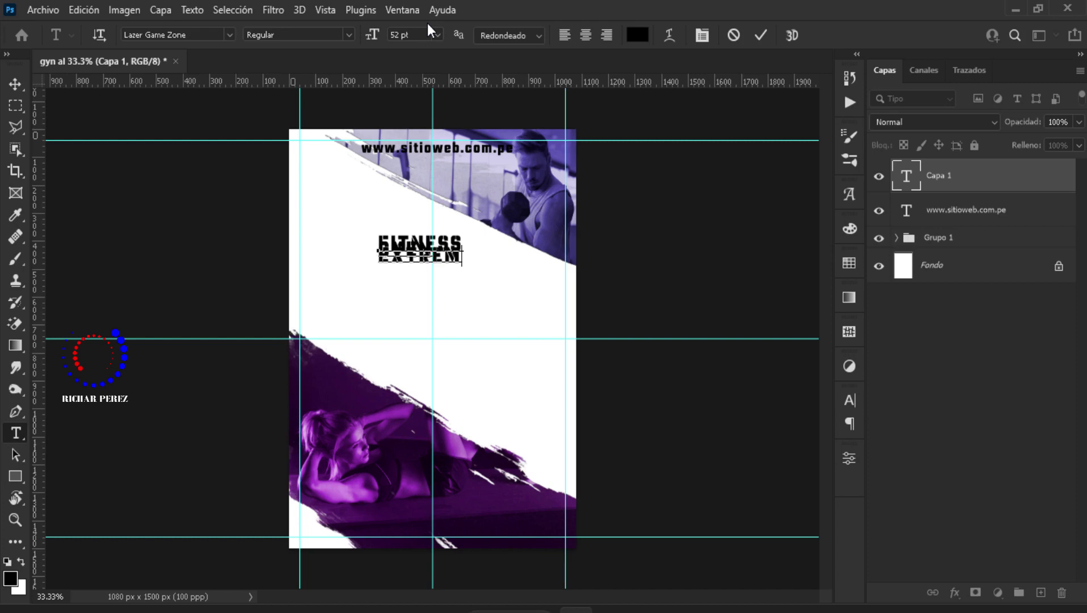
text(O)
Set the title's leading to 51 pt and center-align its lines.
click(970, 177)
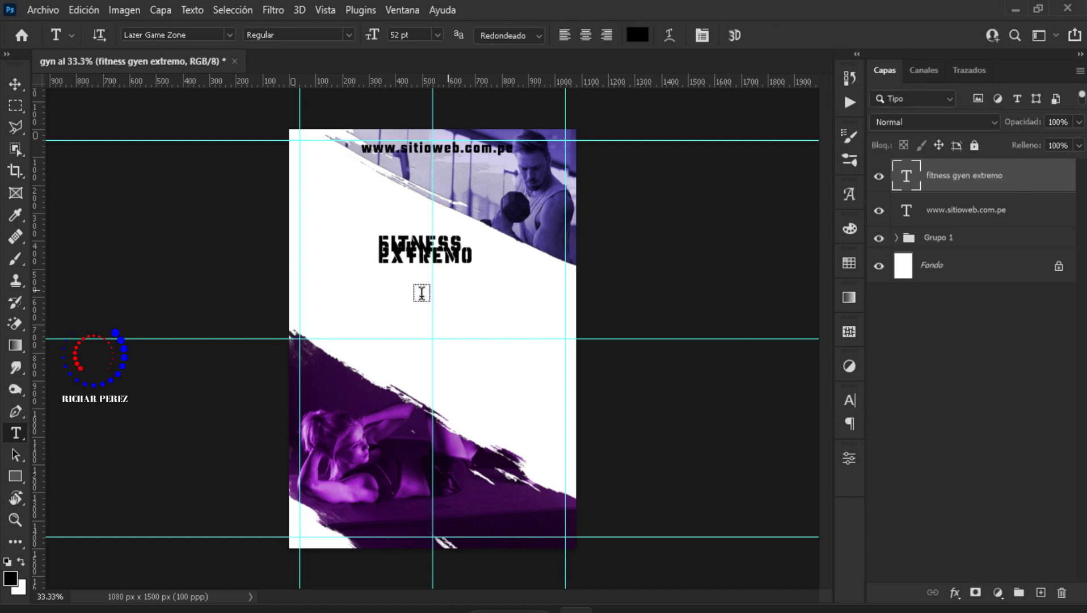
scroll(437, 266, up, 2)
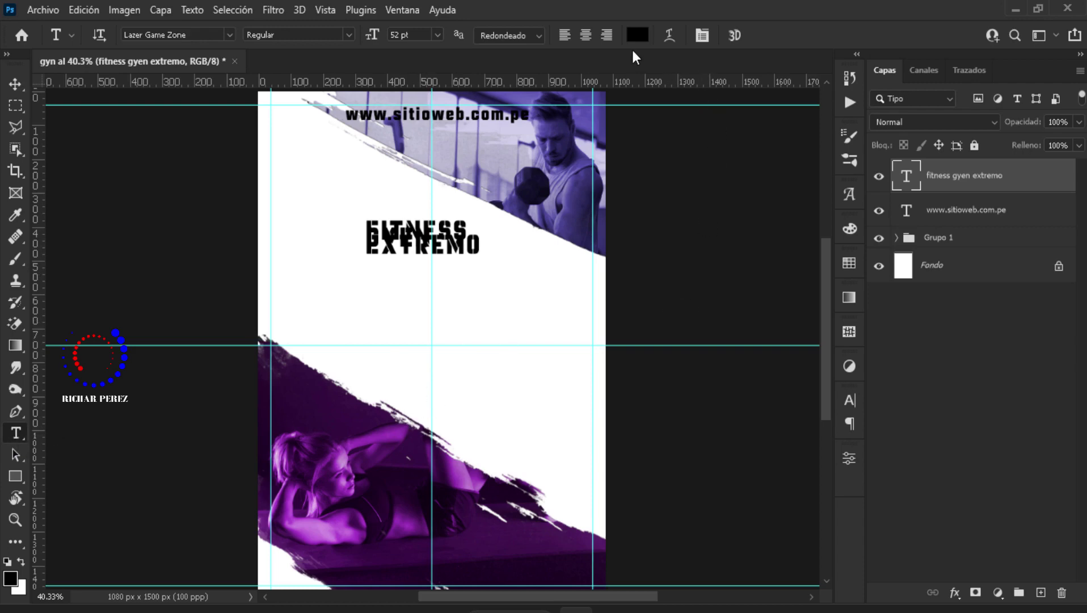
click(701, 36)
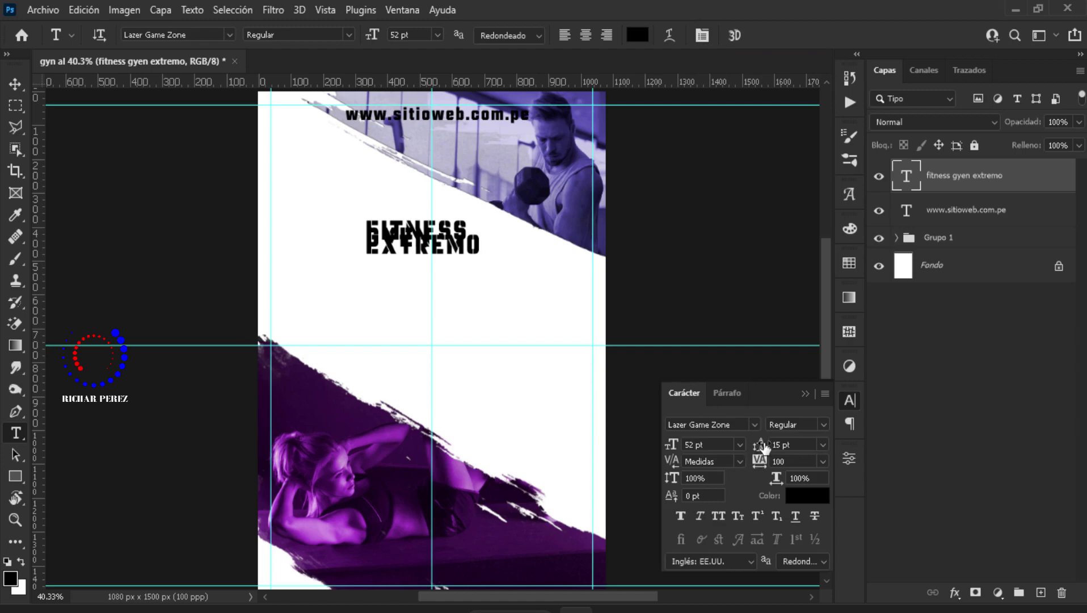
drag(757, 454, 772, 443)
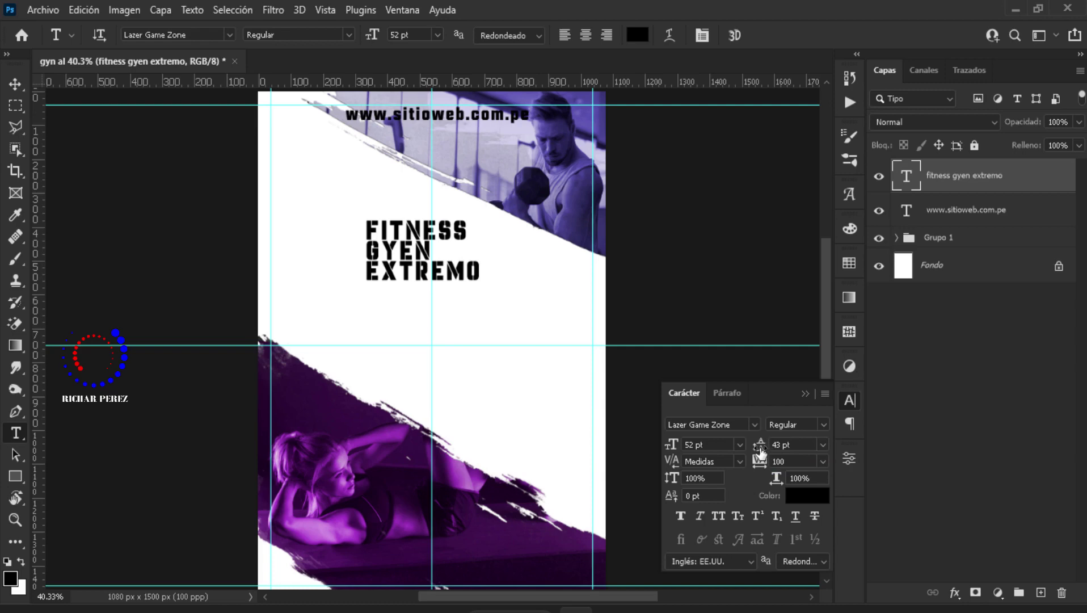
drag(760, 451, 760, 457)
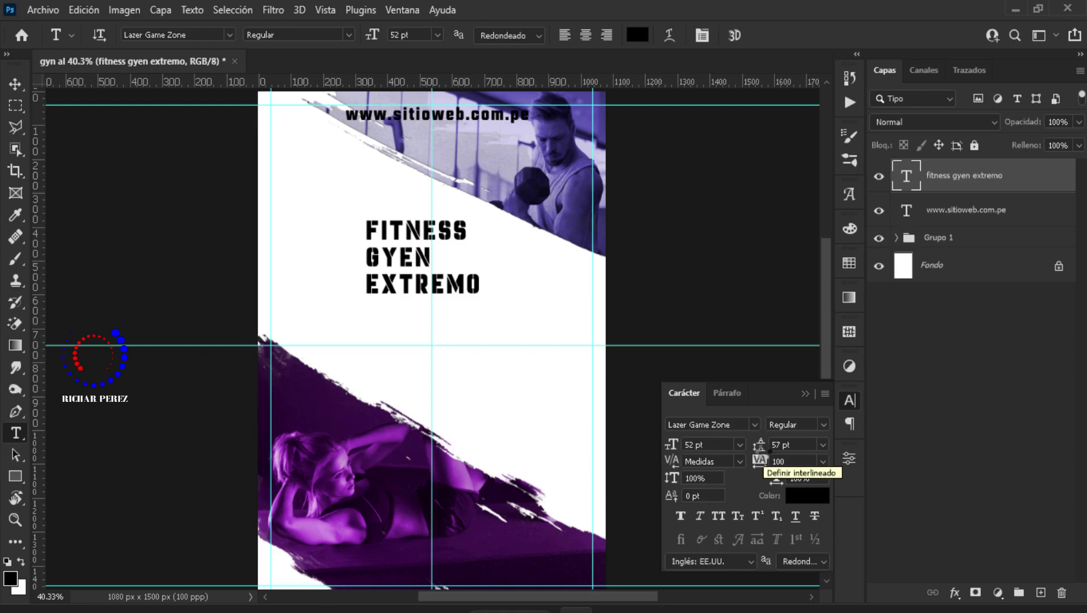
drag(760, 454, 756, 454)
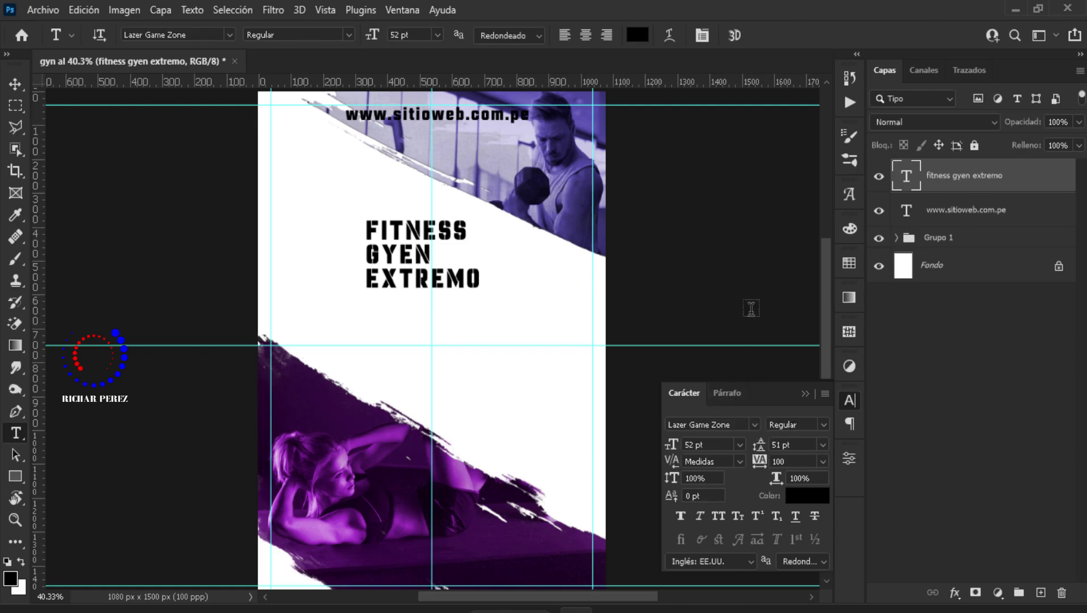
click(580, 40)
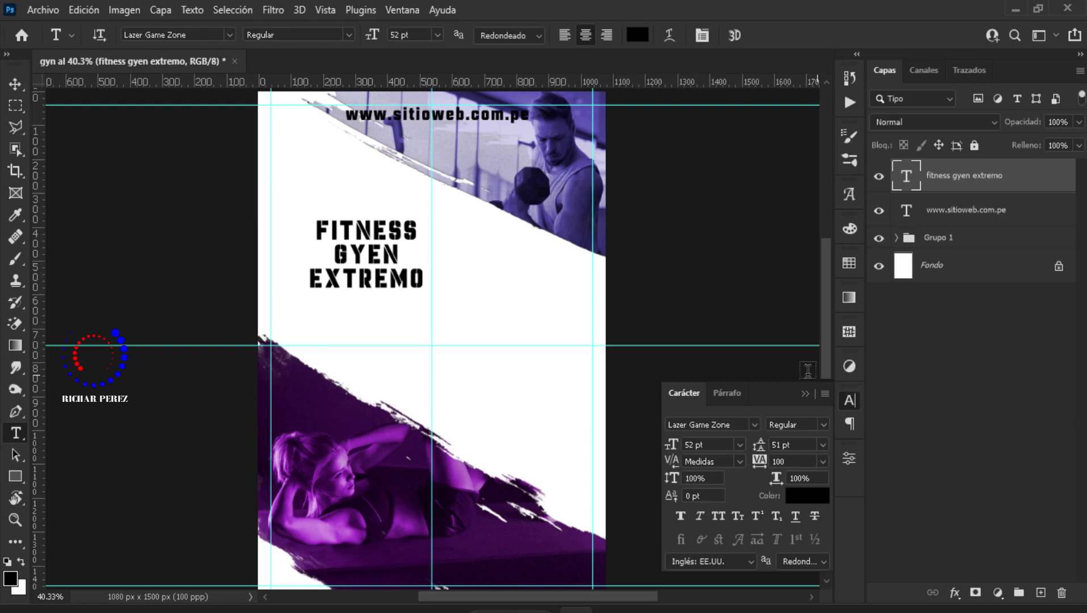
click(806, 393)
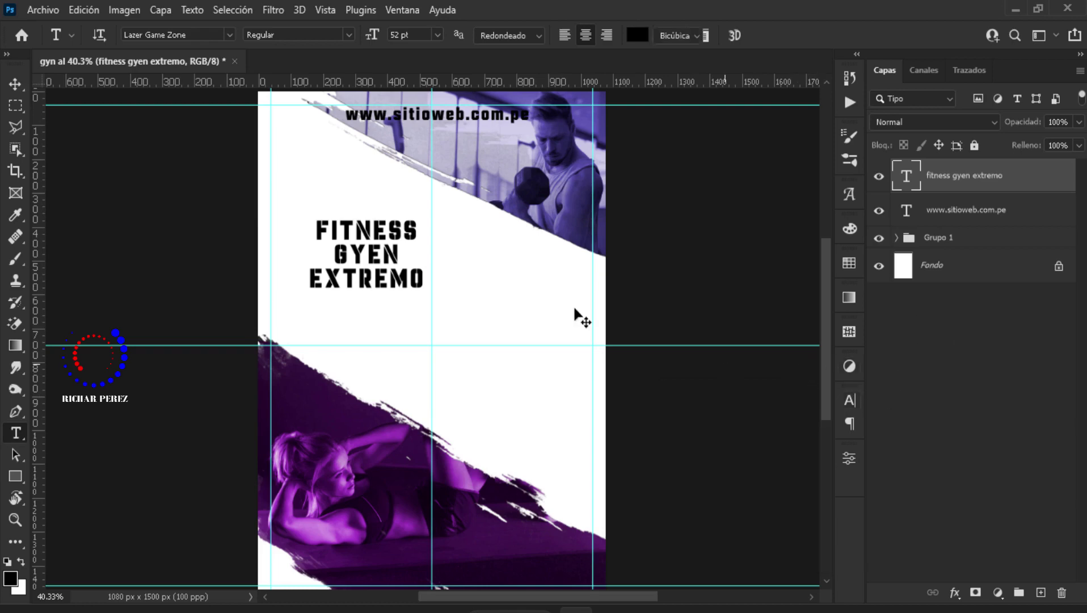
Scale the title up to 77.4 pt and duplicate its layer.
key(ctrl+t)
drag(427, 257, 485, 273)
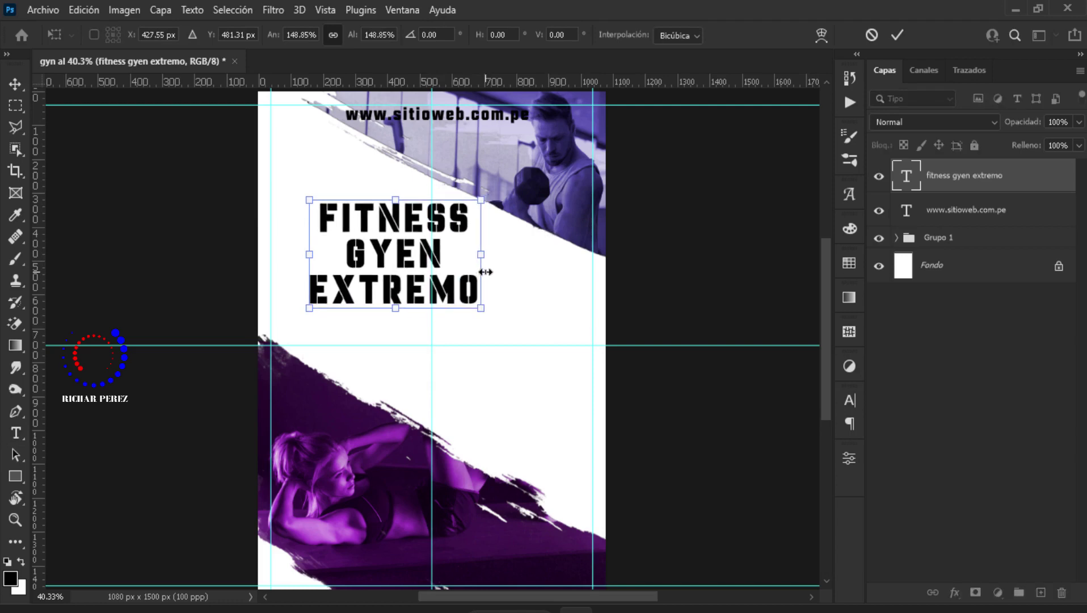
key(Return)
key(t)
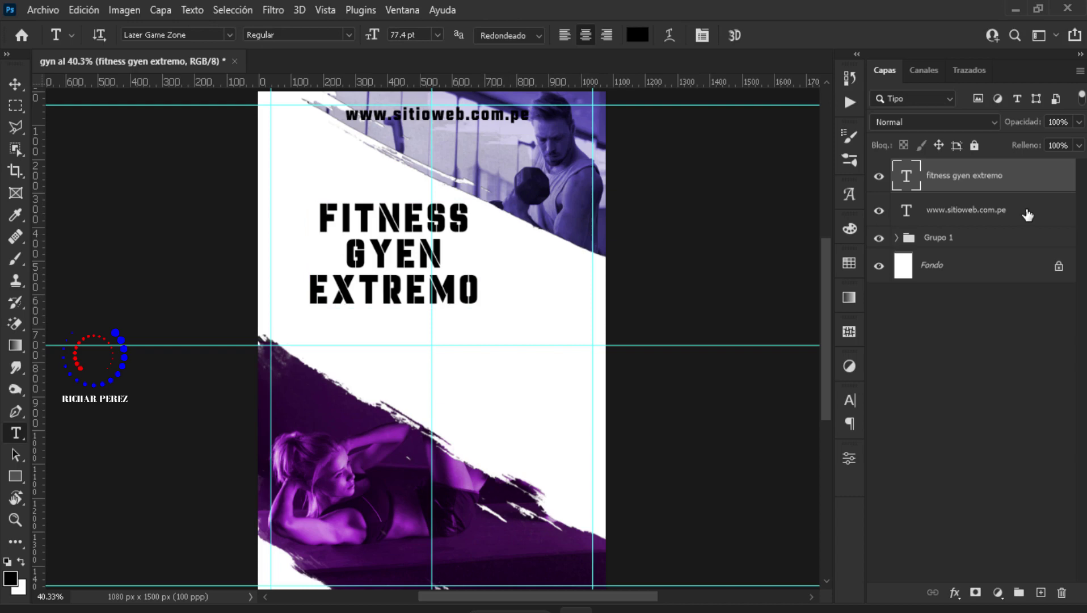
key(ctrl+j)
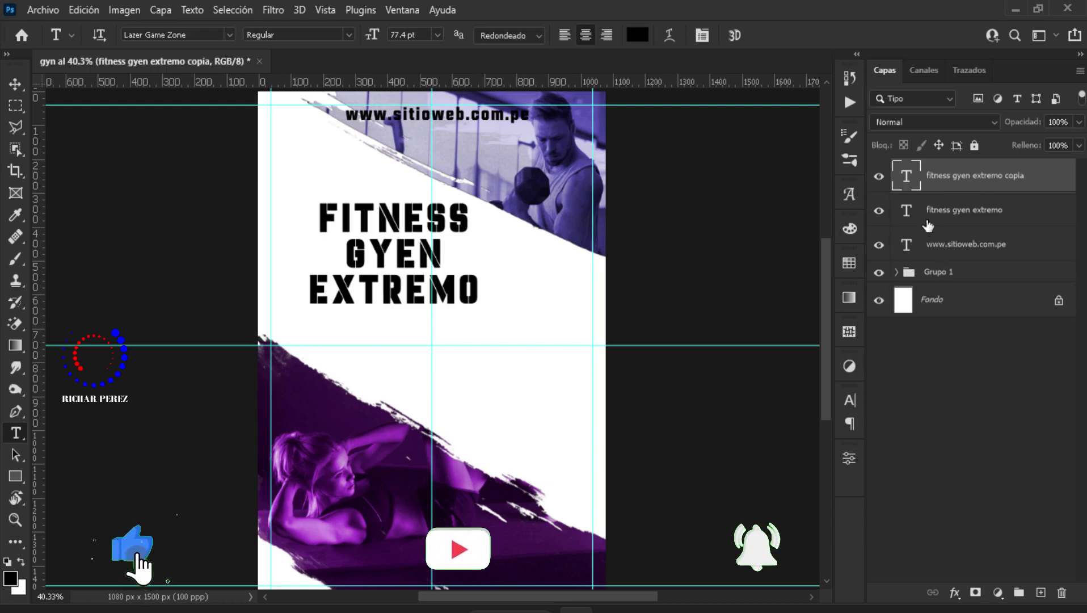
Reduce the copied title layer to just the word EXTREMO.
click(879, 211)
click(438, 253)
key(ctrl+a)
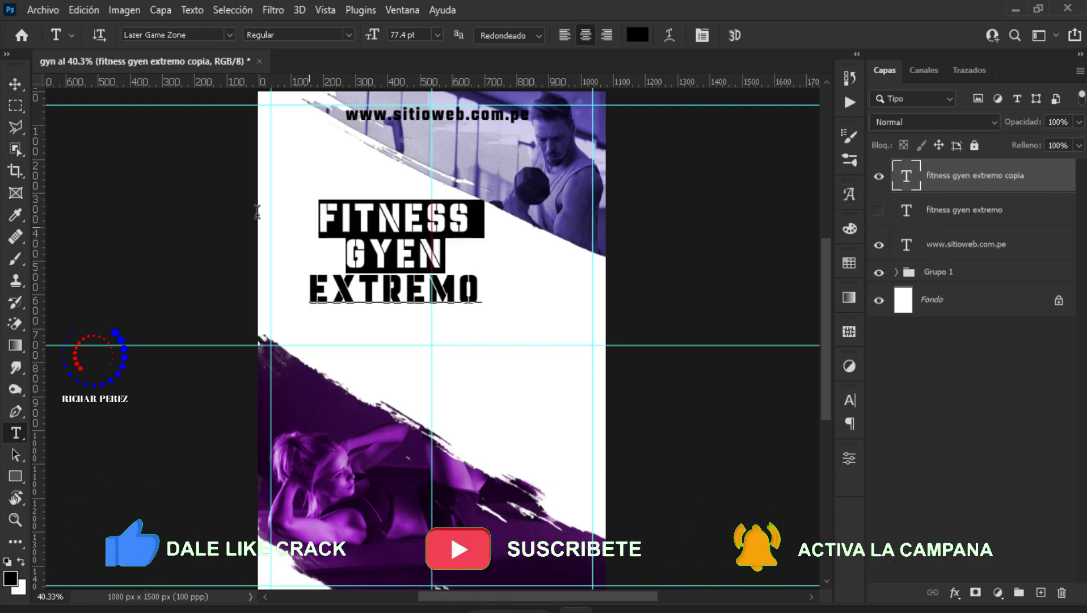
key(BackSpace)
key(Return)
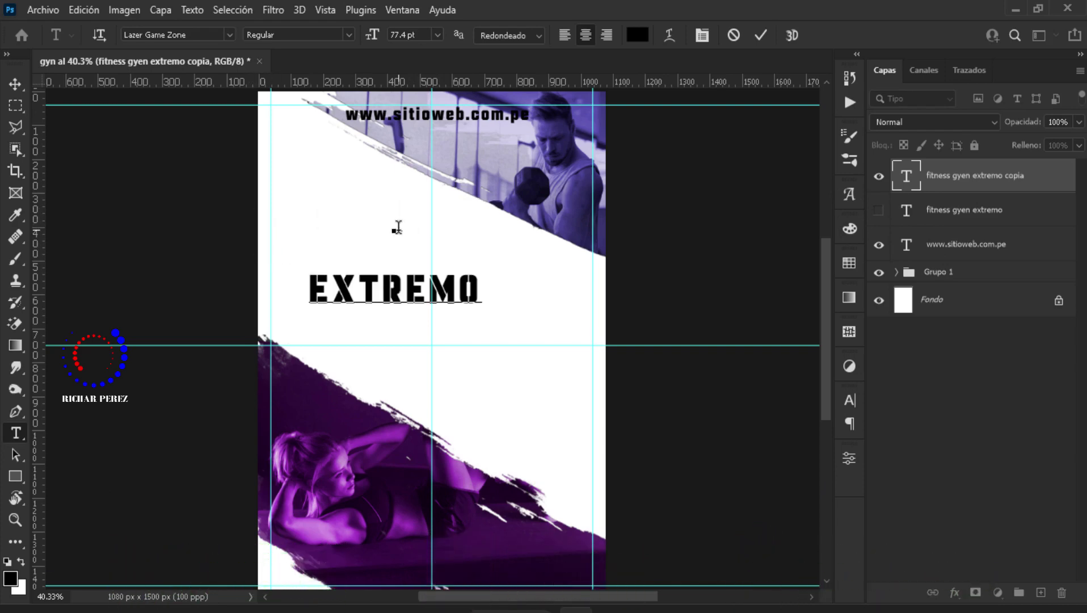
click(967, 184)
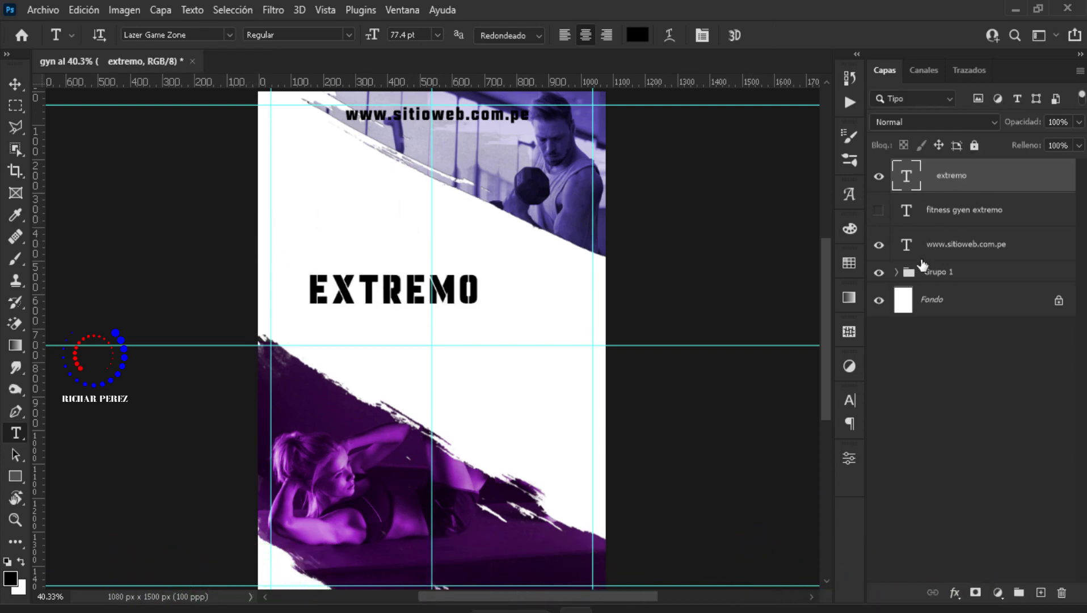
Delete the EXTREMO line from the original title, leaving FITNESS GYEN.
click(879, 211)
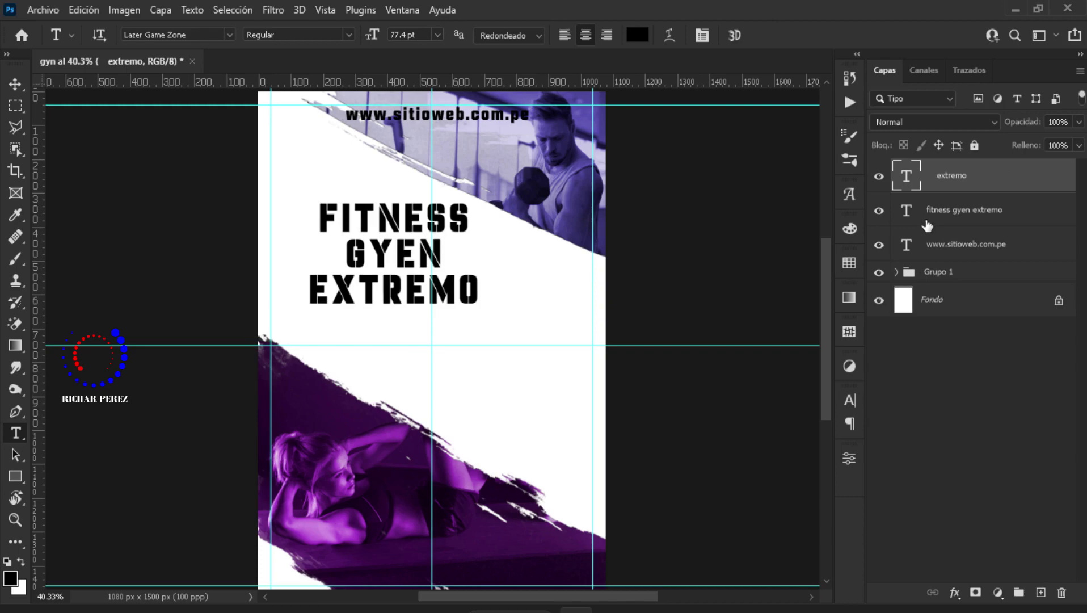
click(878, 178)
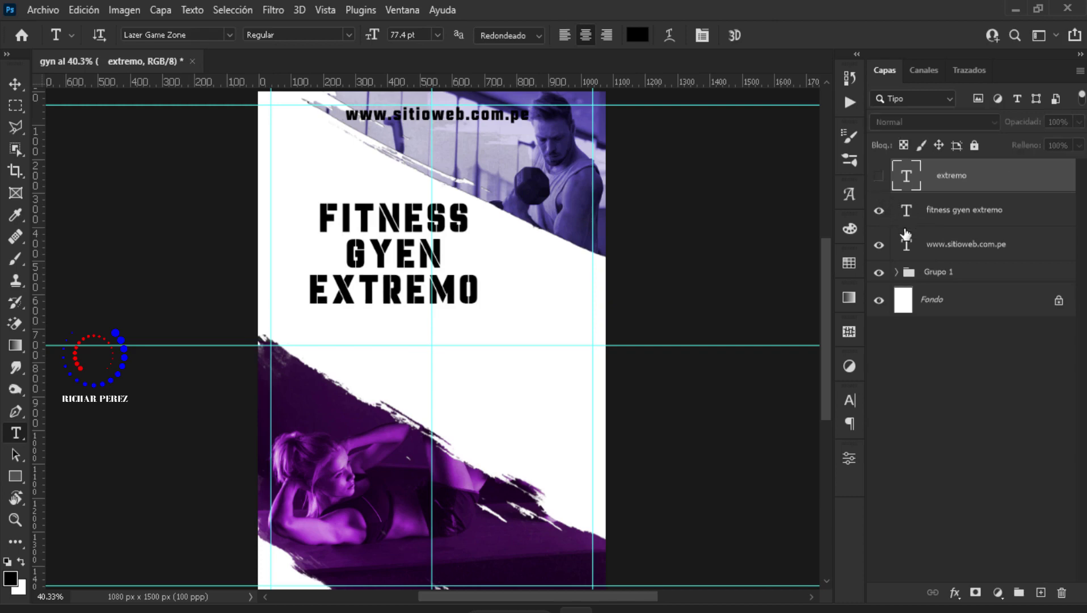
click(947, 216)
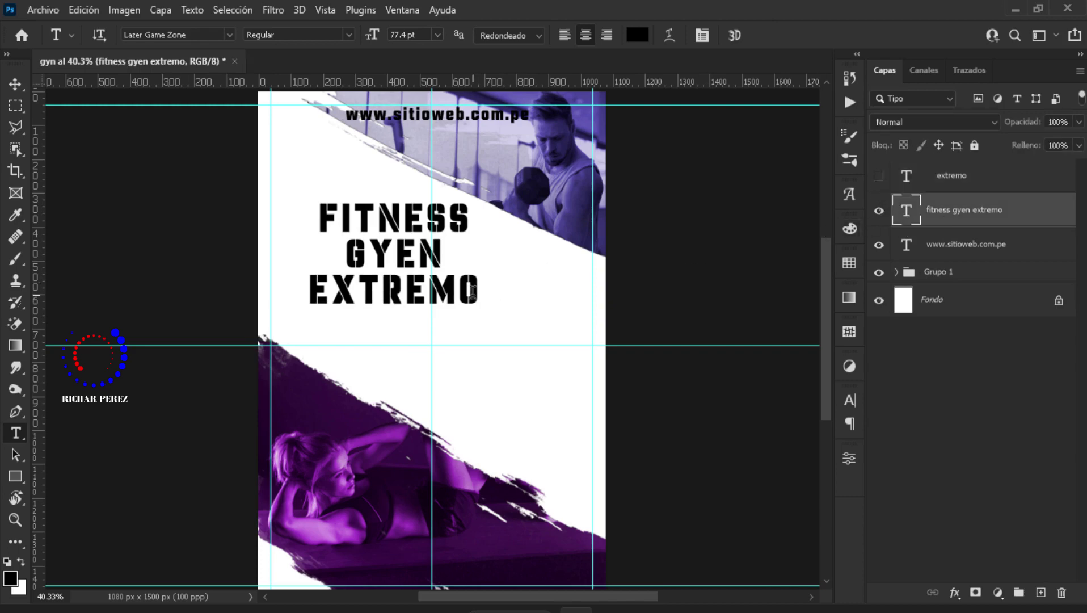
drag(480, 292, 240, 325)
key(BackSpace)
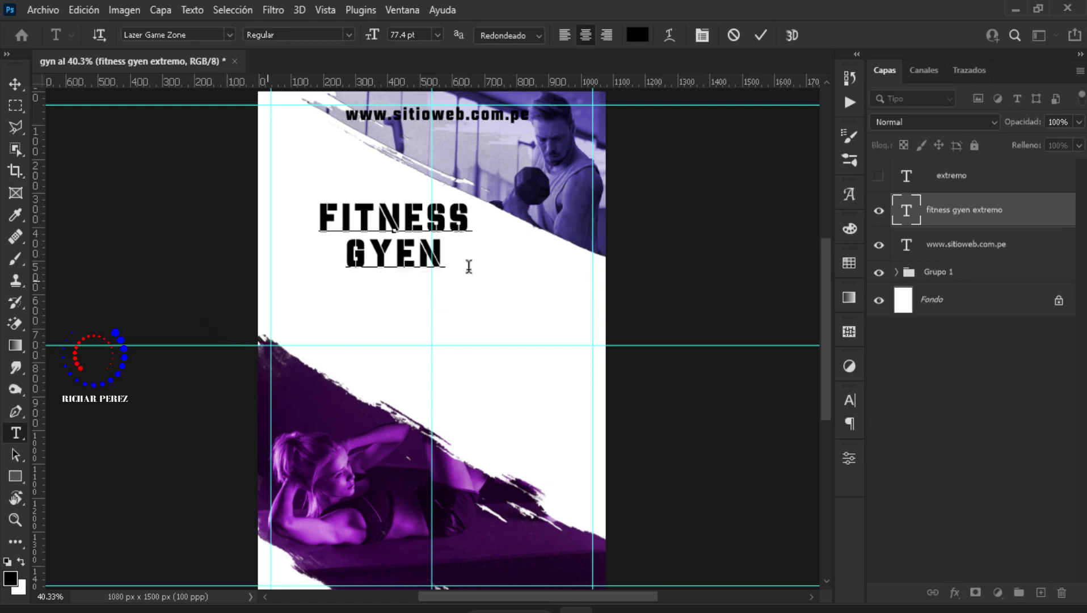
click(880, 177)
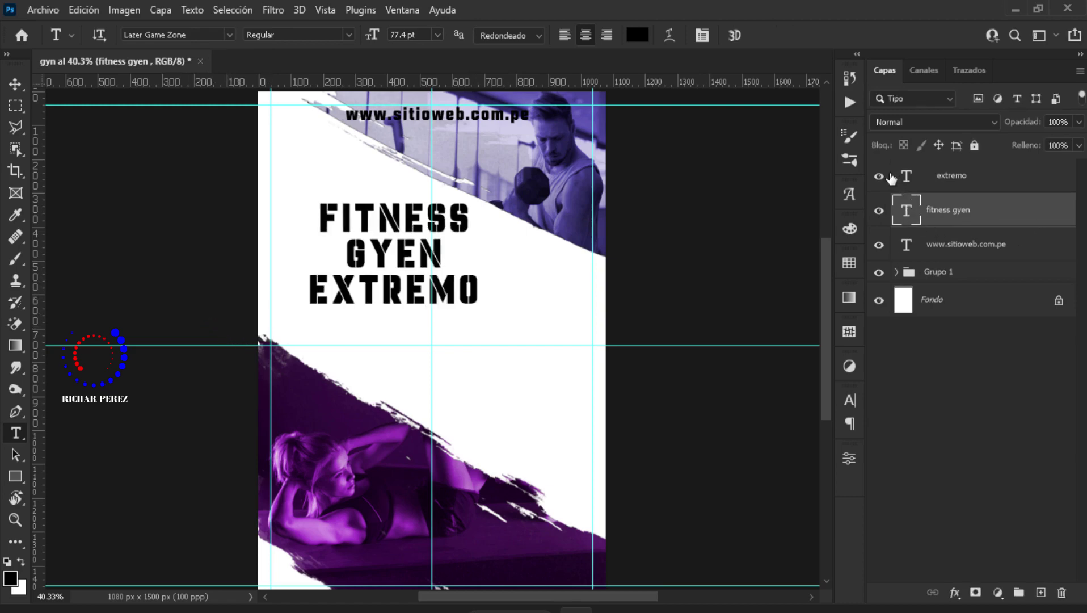
click(948, 181)
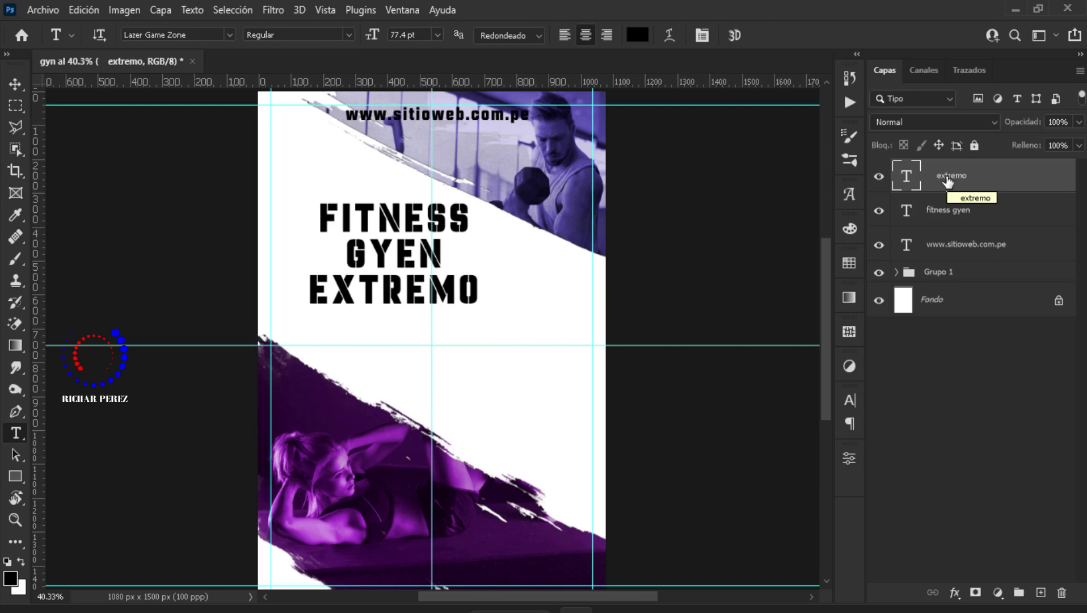
Correct GYEN to GYN and select it to change its text colour.
click(948, 216)
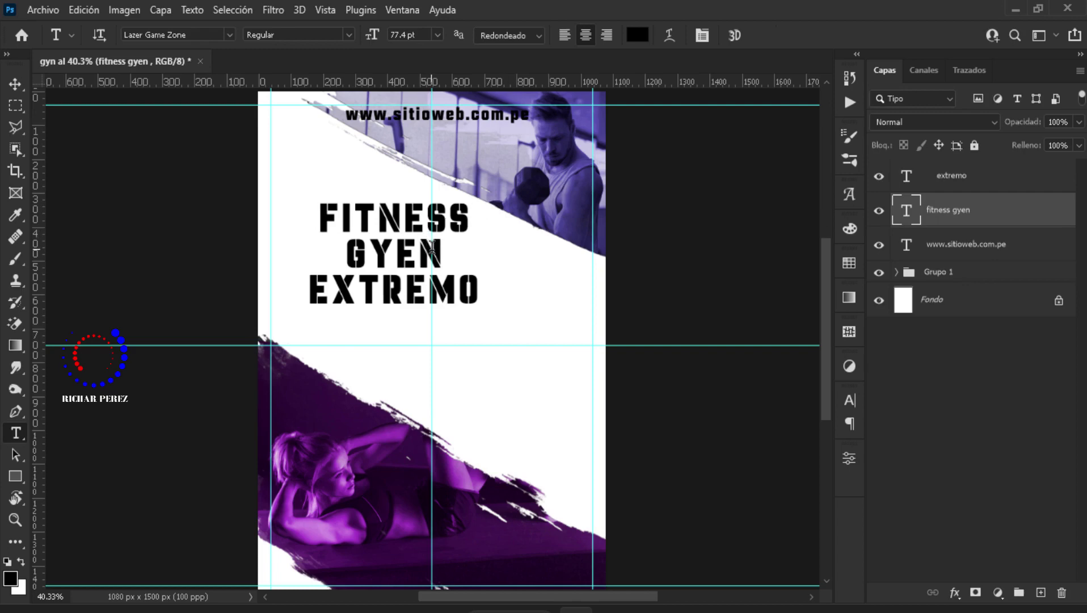
click(401, 245)
key(Delete)
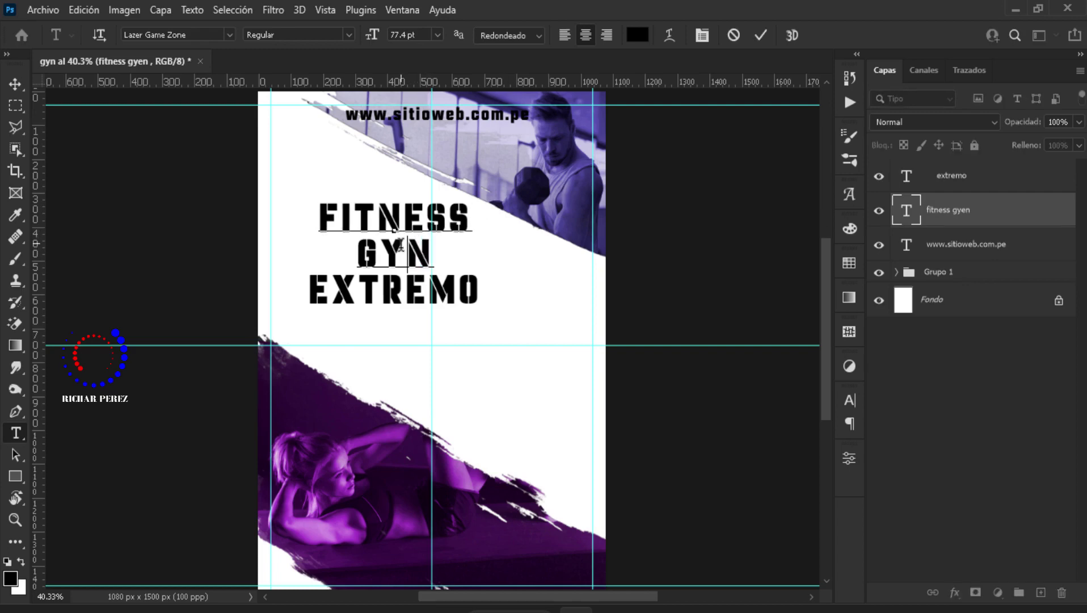
double_click(426, 255)
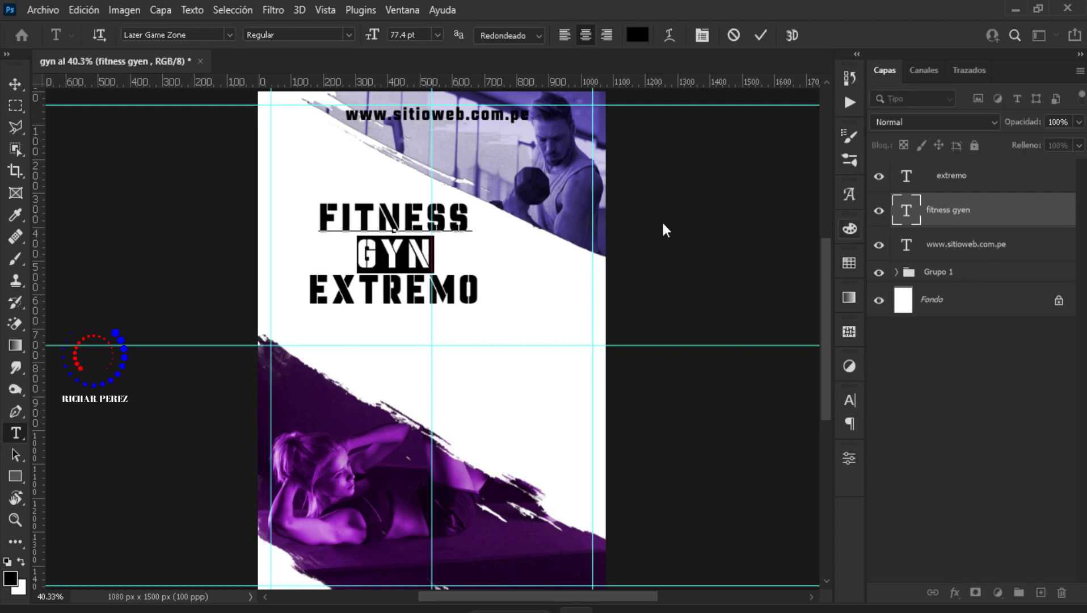
click(637, 36)
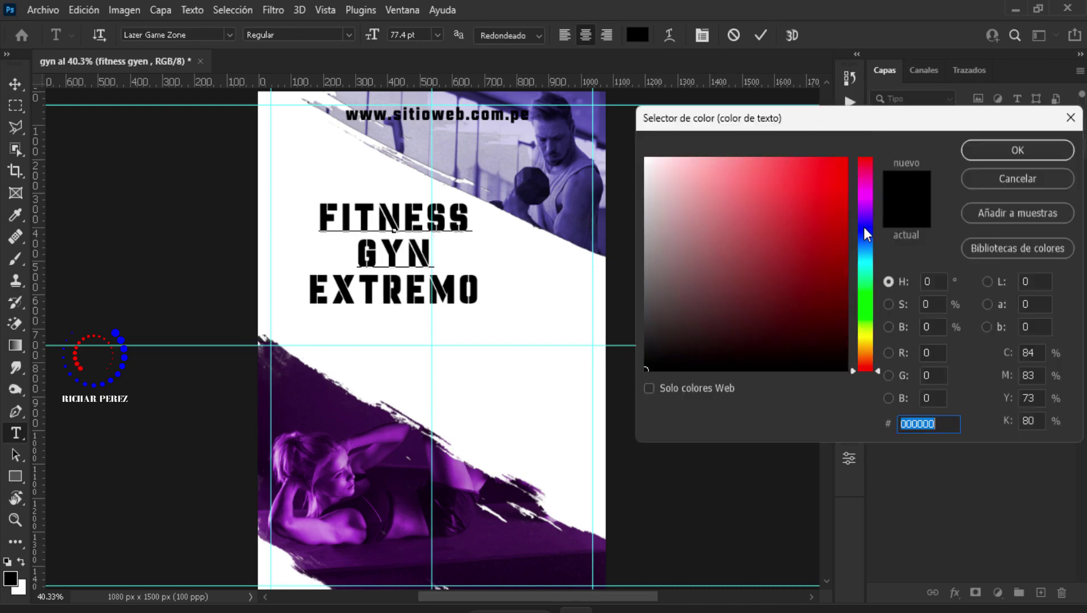
Colour GYN deep purple #4e0085 and commit the text edit.
mouse_move(863, 227)
mouse_down()
mouse_move(859, 210)
mouse_move(846, 249)
mouse_up()
click(846, 161)
click(851, 258)
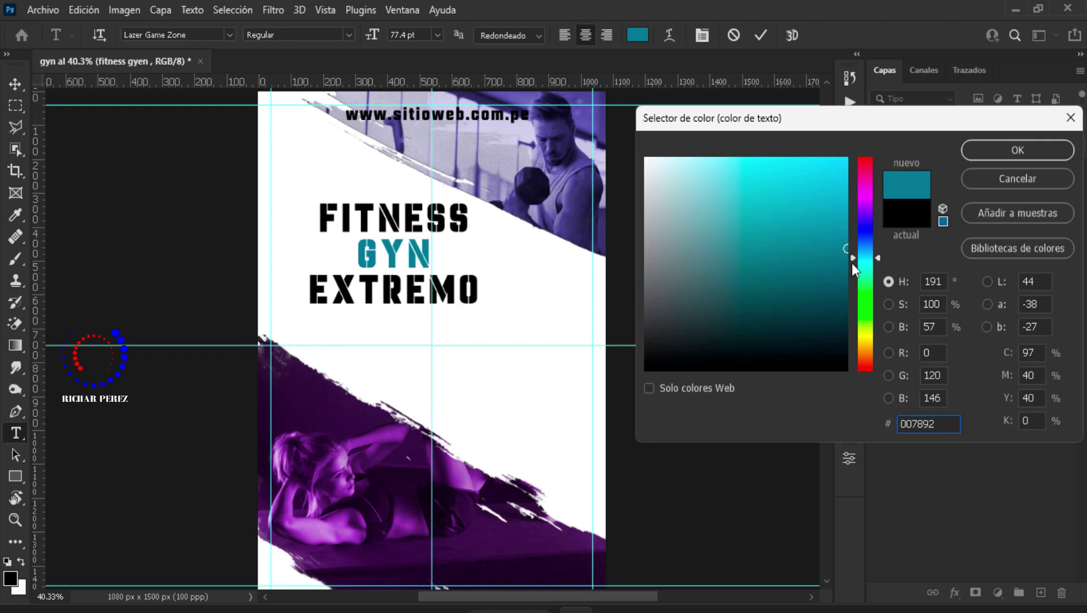
click(865, 209)
drag(846, 249, 848, 260)
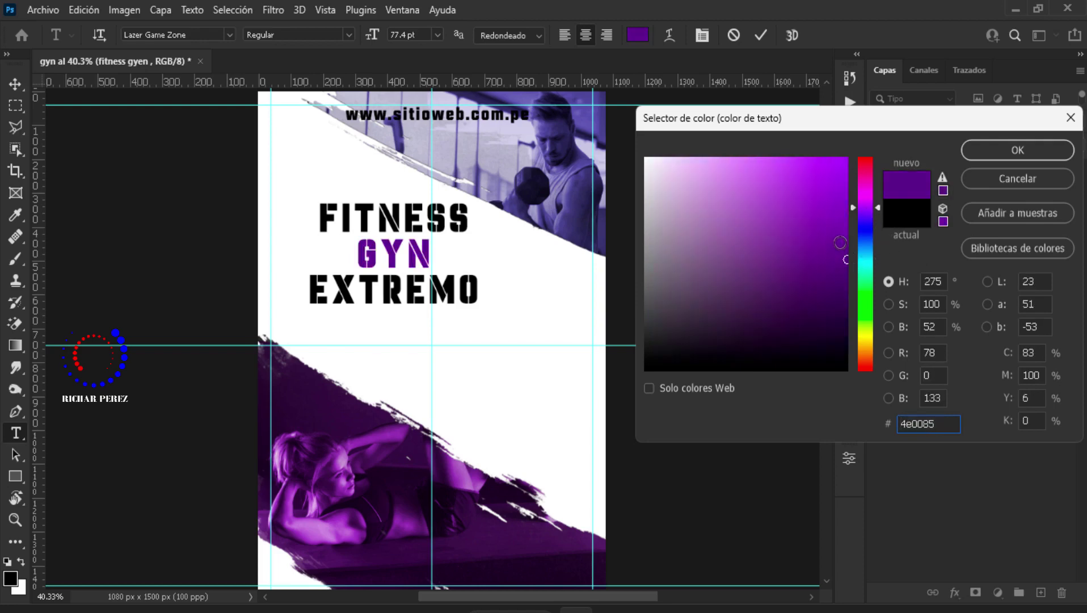
click(1040, 150)
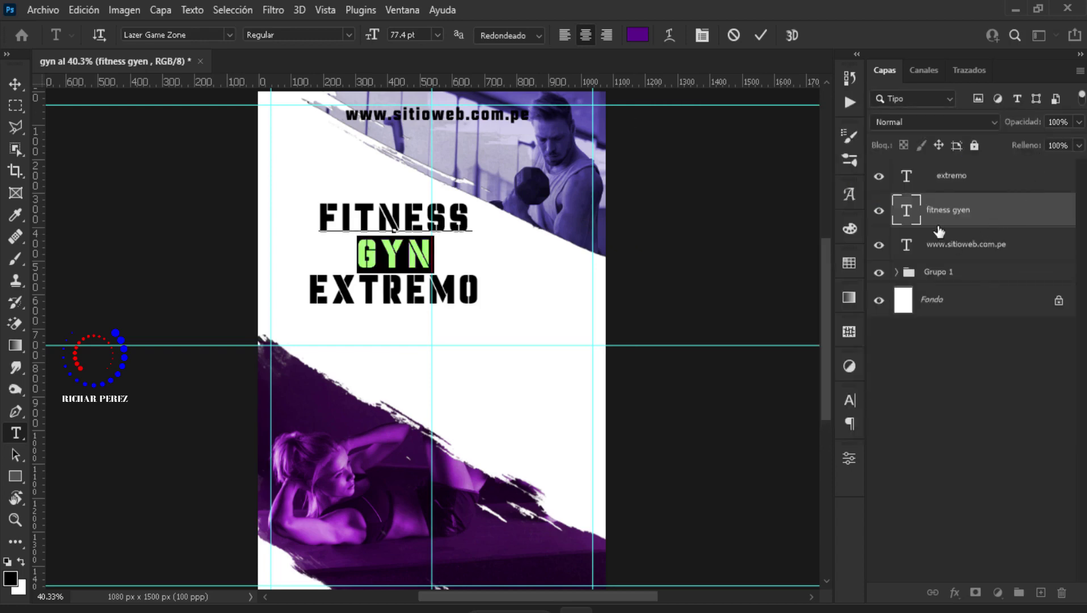
click(956, 187)
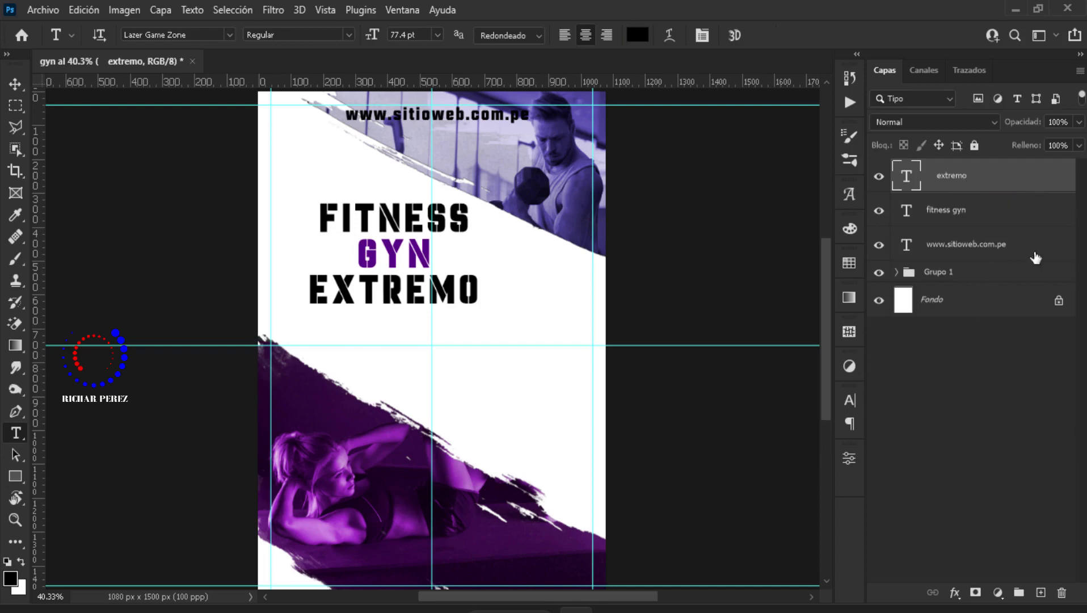
Add a 3 px outside black stroke around the EXTREMO letters in Blending Options.
right_click(954, 169)
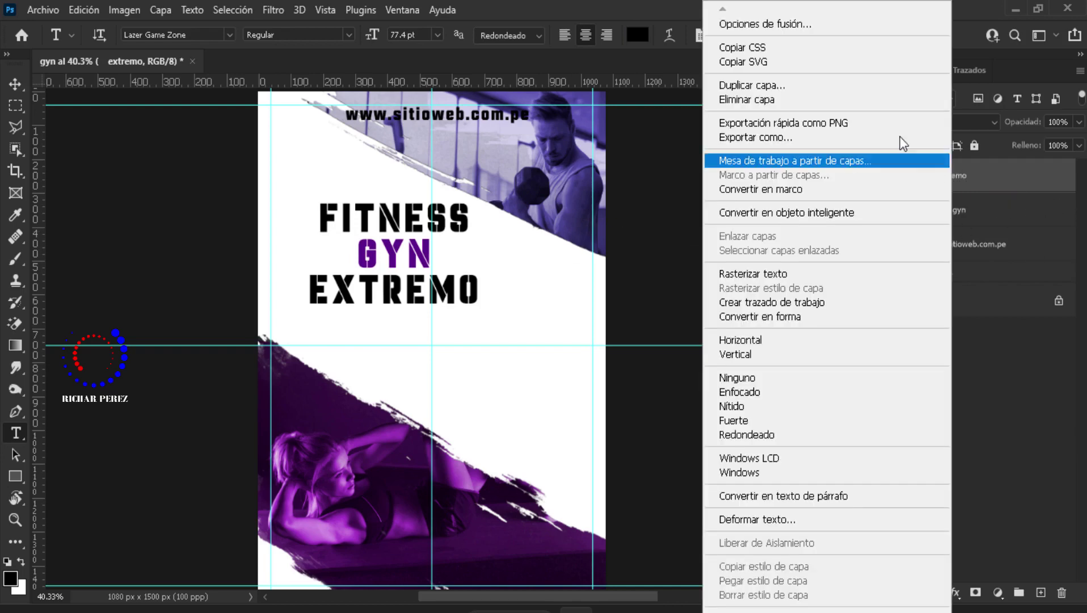
click(762, 31)
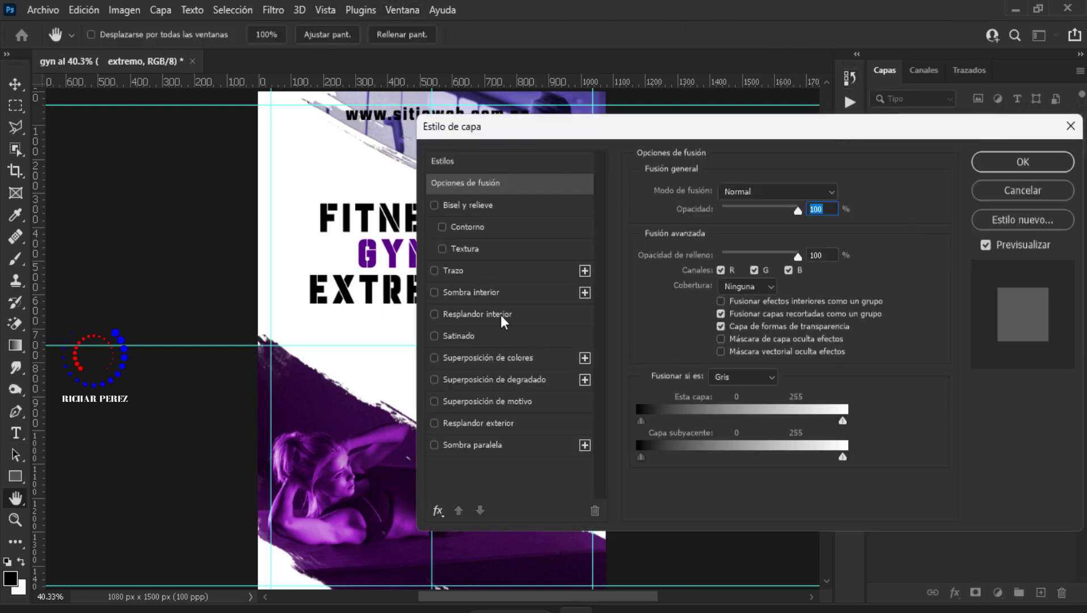
click(435, 289)
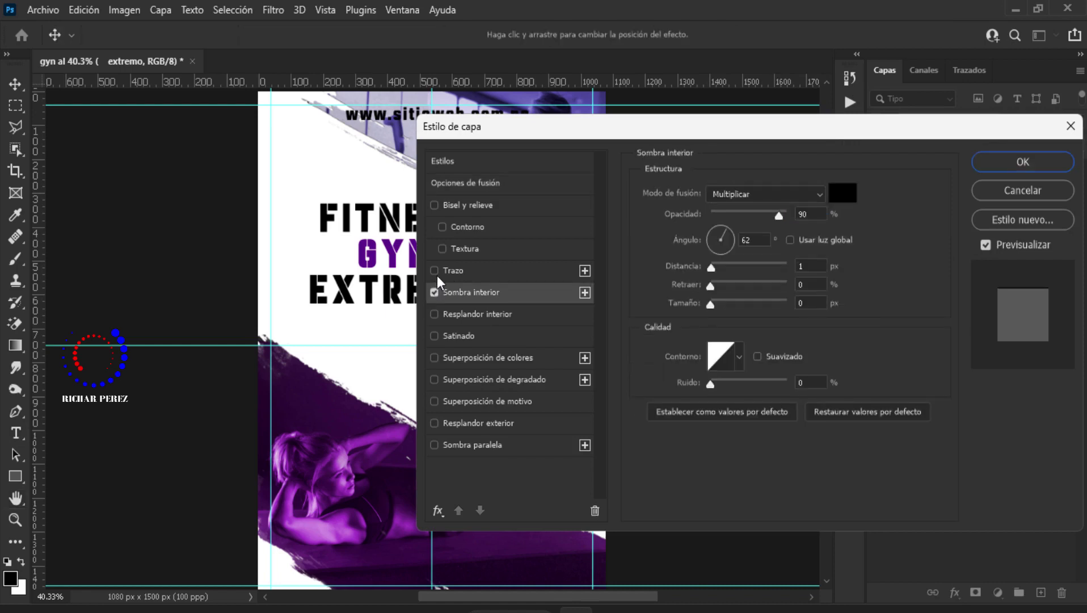
click(470, 270)
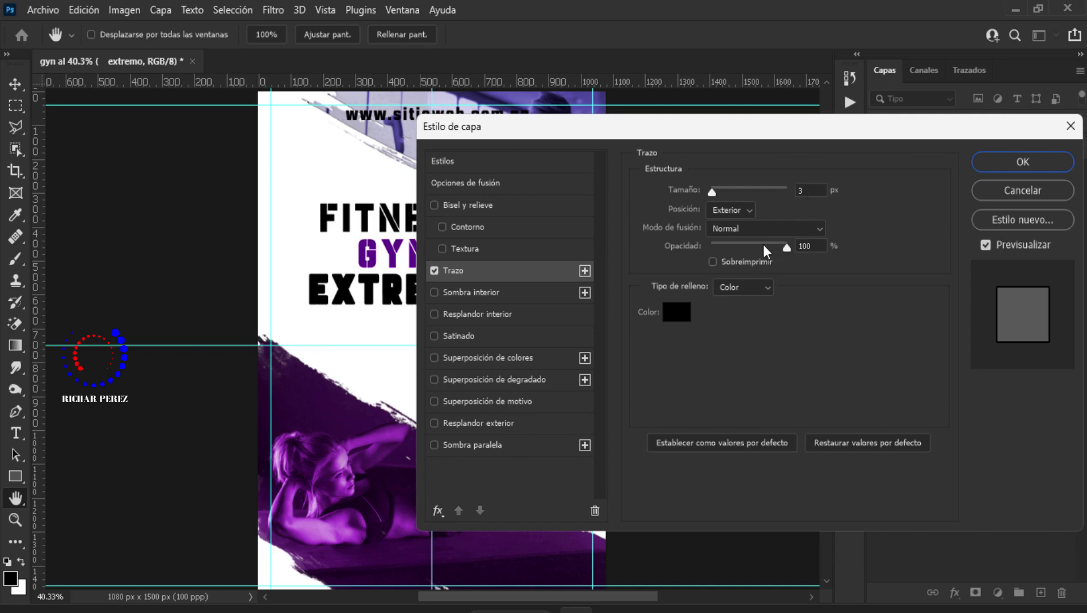
click(753, 289)
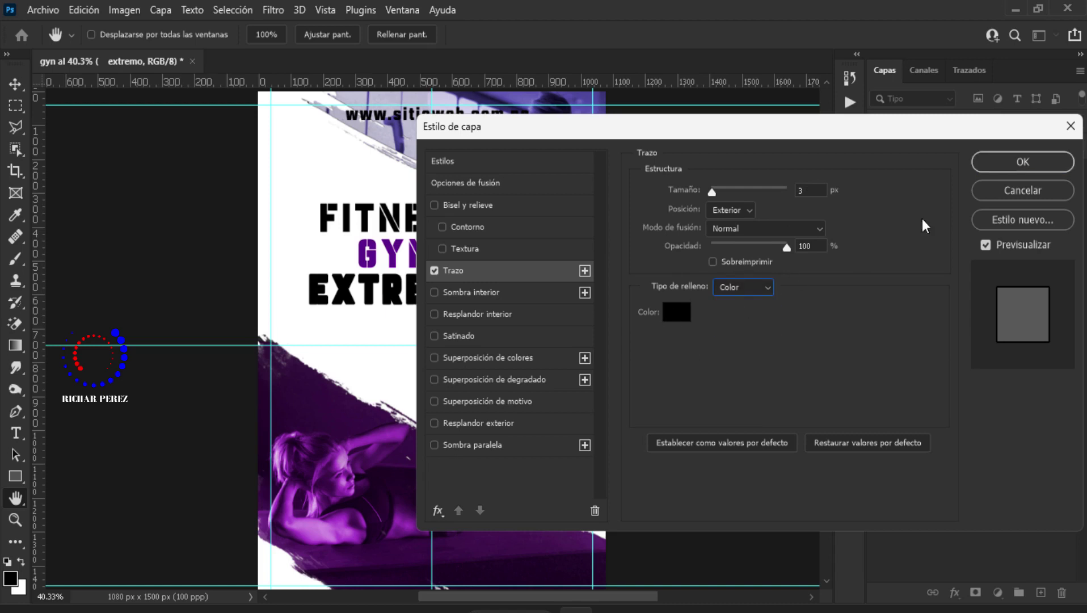
Drop EXTREMO's fill opacity to 0% so only the outline shows, and apply the style.
click(446, 162)
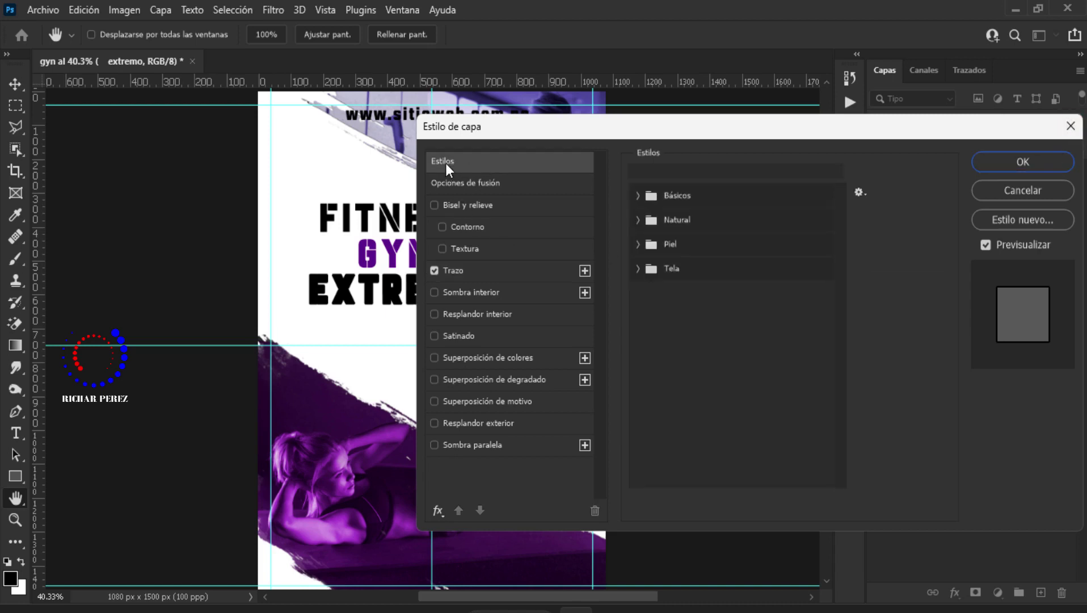
click(453, 183)
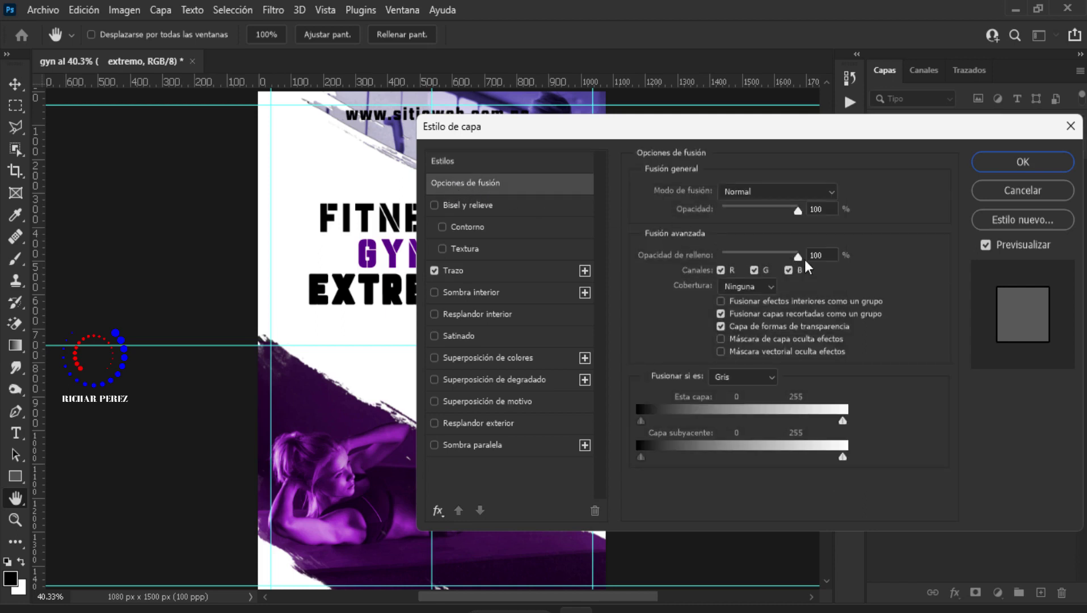
drag(798, 256, 723, 255)
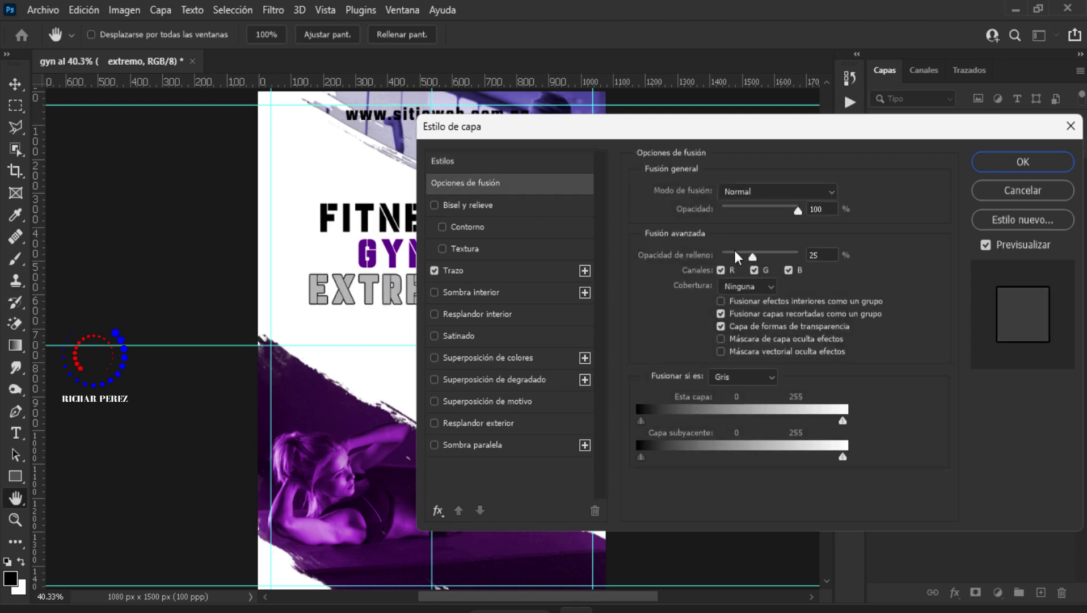
click(994, 165)
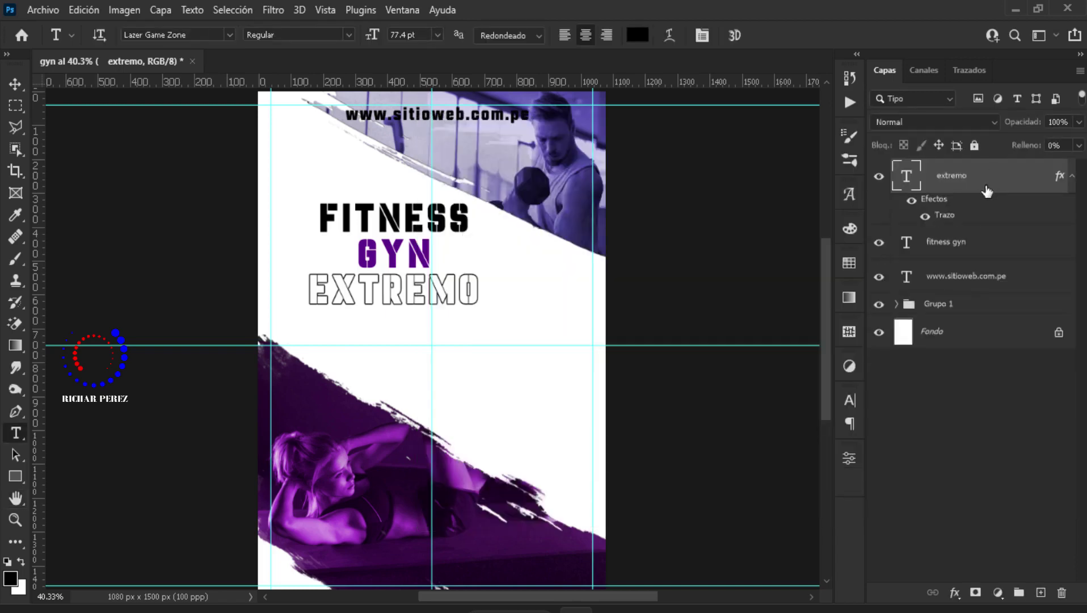
click(635, 37)
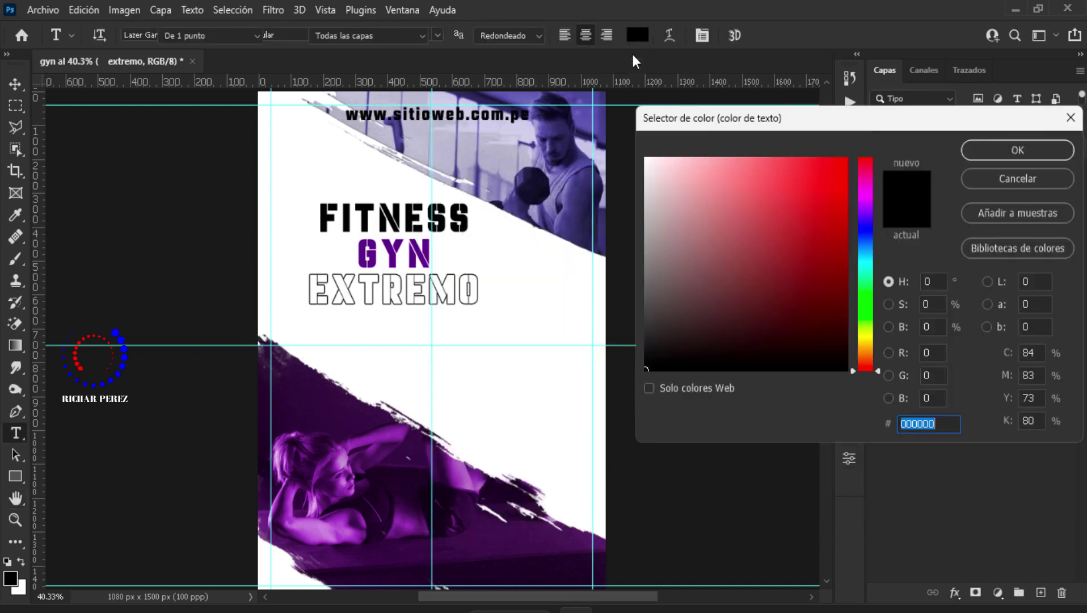
click(973, 160)
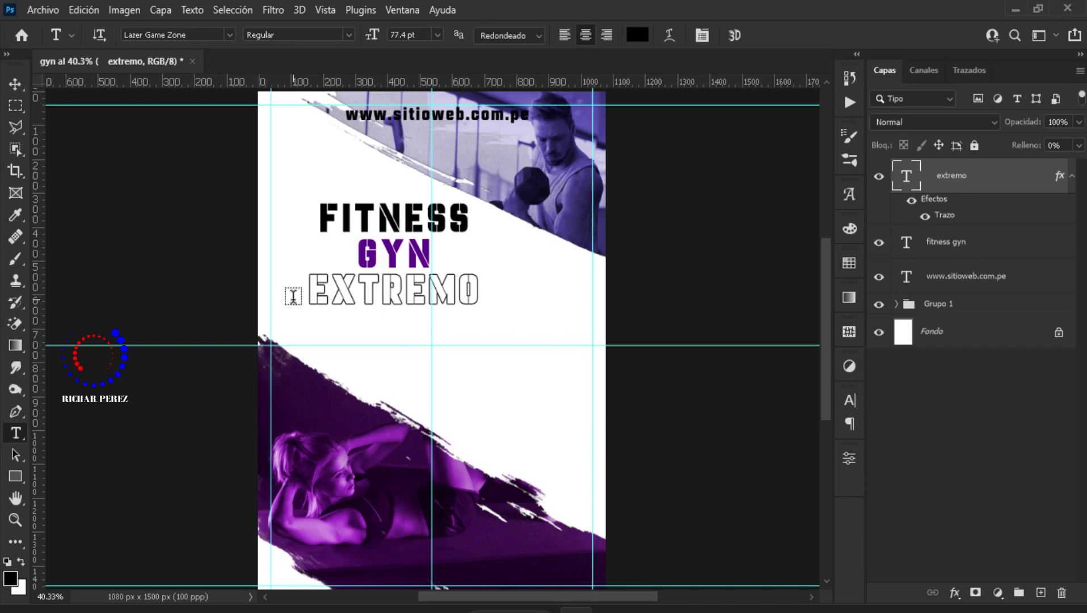
On a new layer, draw an Autumn-font paragraph text box below EXTREMO.
click(1041, 592)
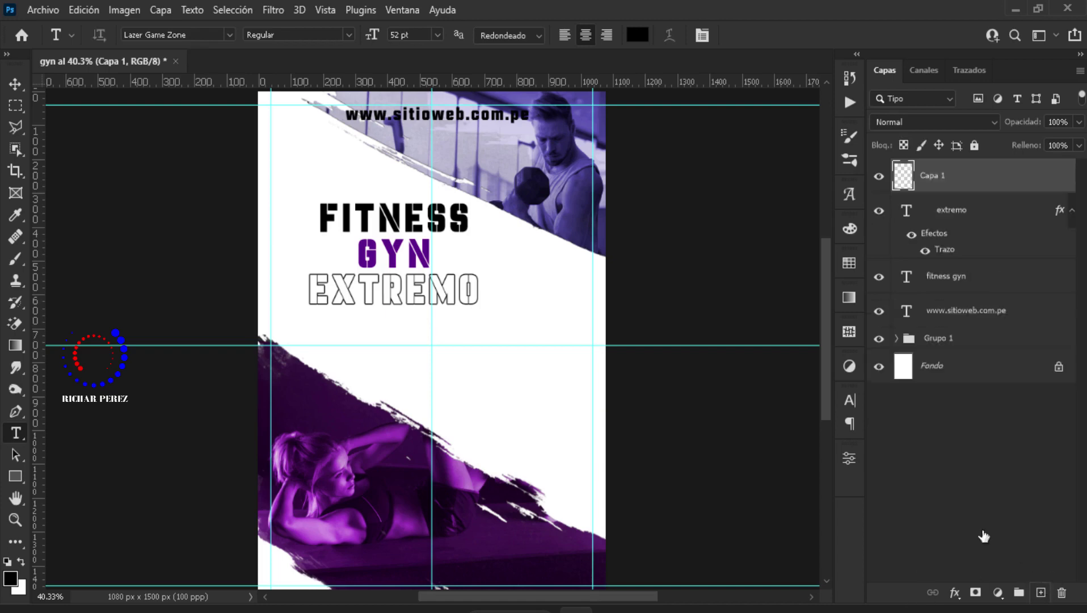
click(202, 35)
click(229, 35)
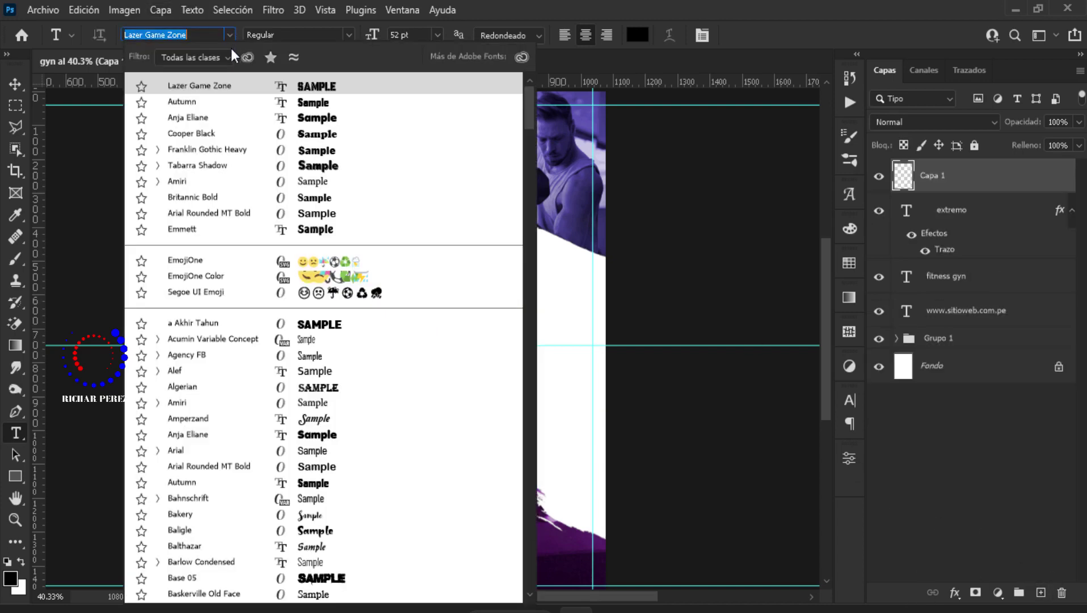
click(219, 110)
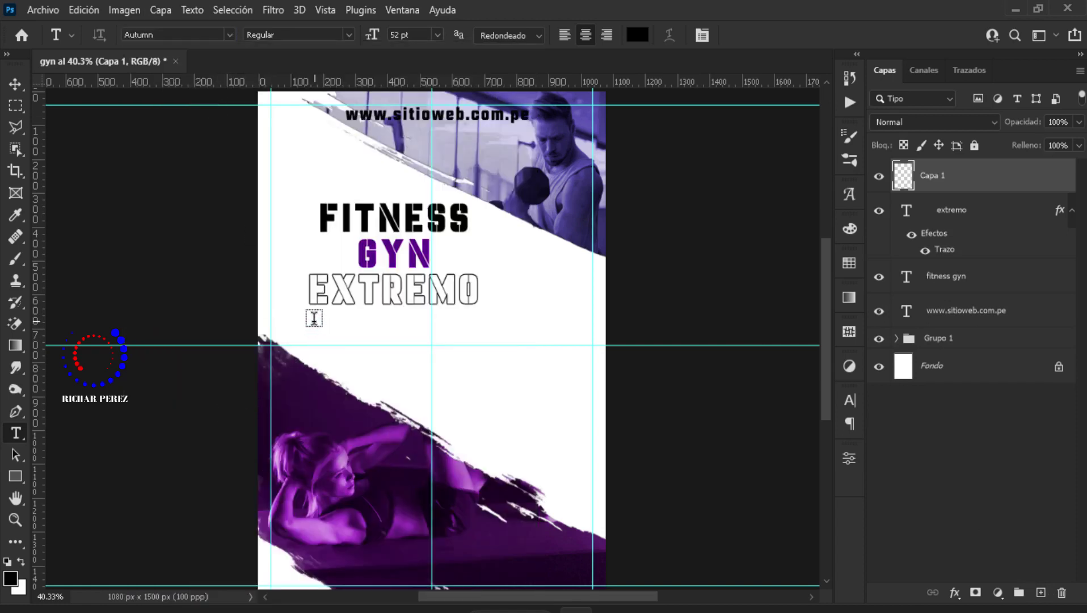
drag(309, 321, 522, 347)
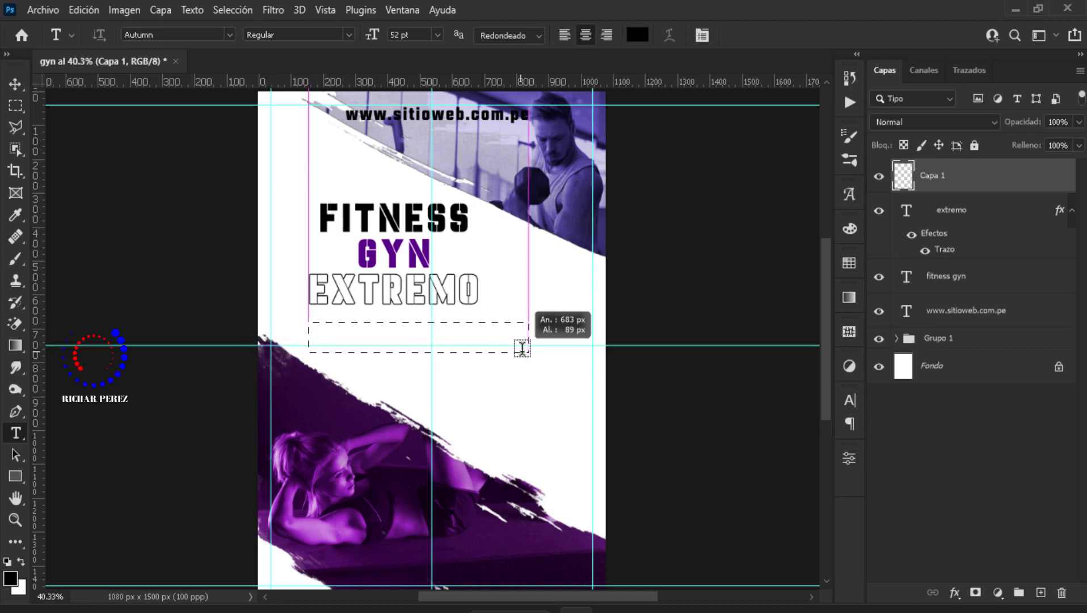
drag(520, 347, 517, 356)
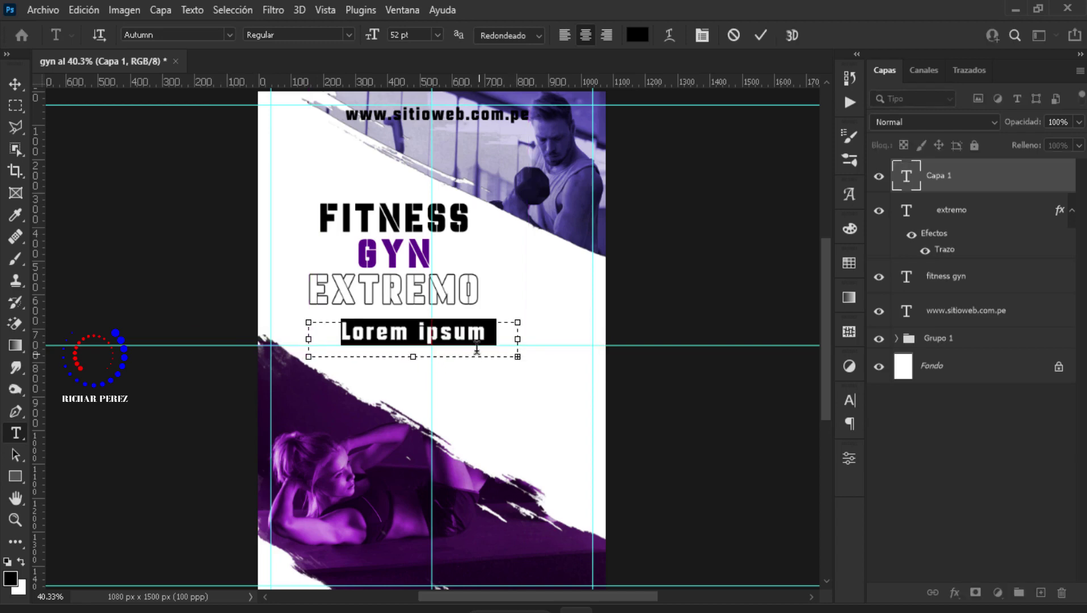
Set the Lorem ipsum paragraph's font size to 12 pt.
click(438, 35)
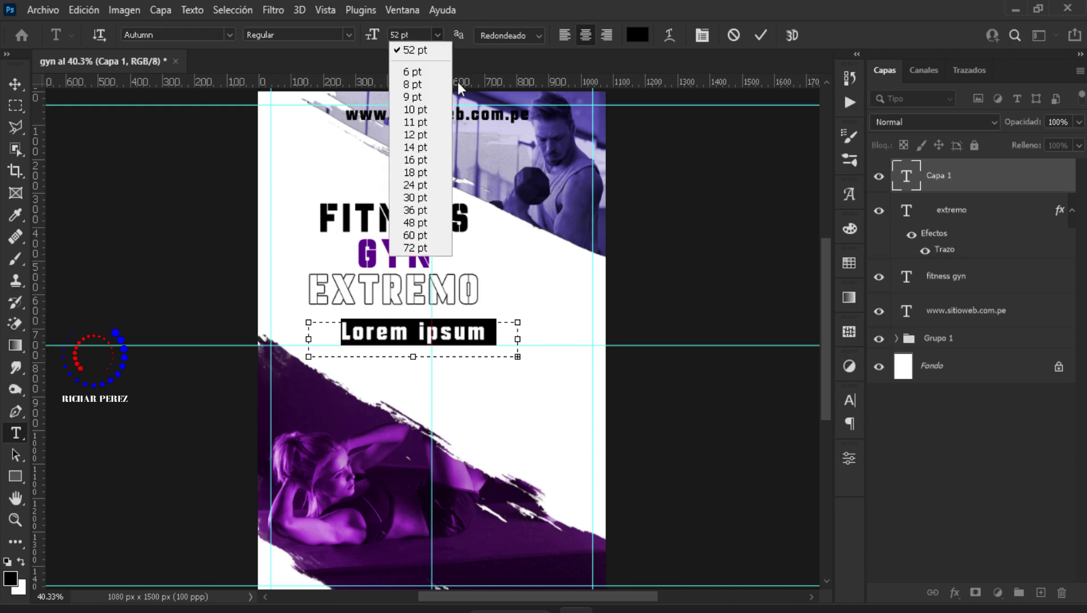
click(431, 111)
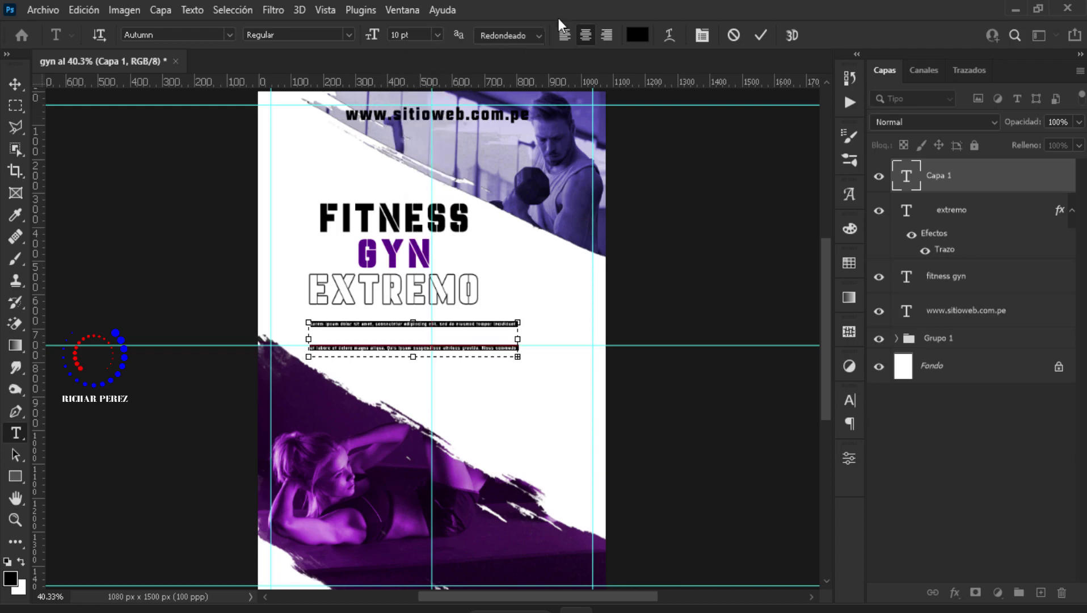
click(416, 37)
text(125)
key(Return)
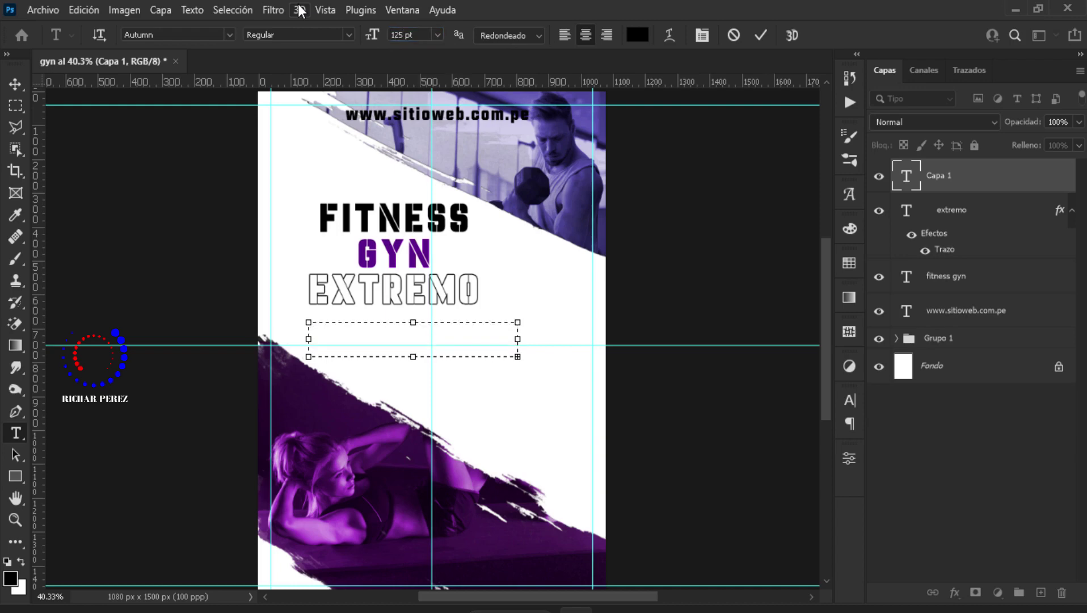
text(12)
key(Return)
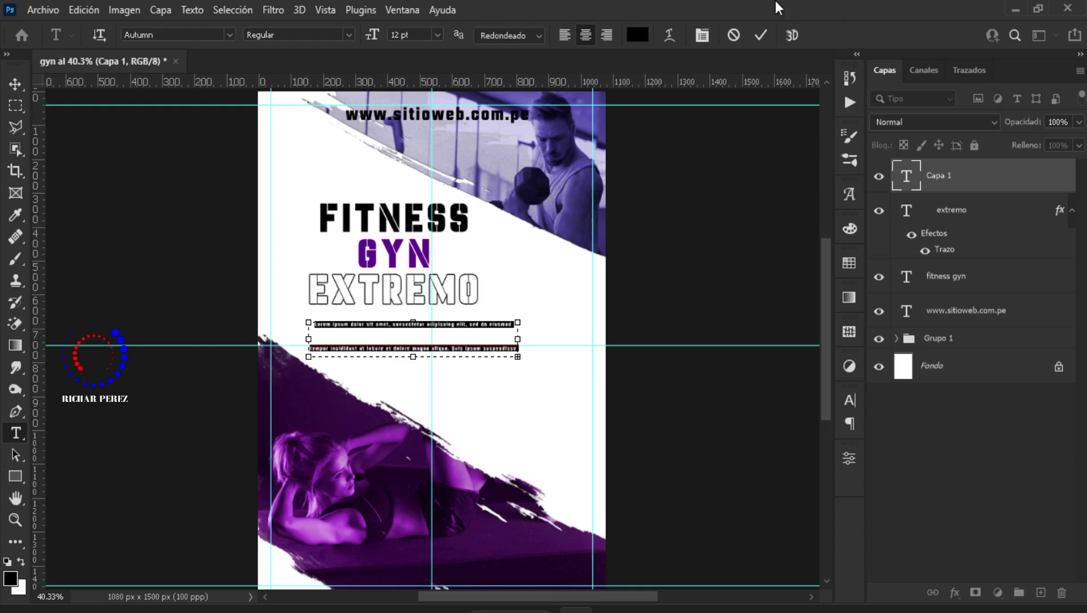
click(702, 35)
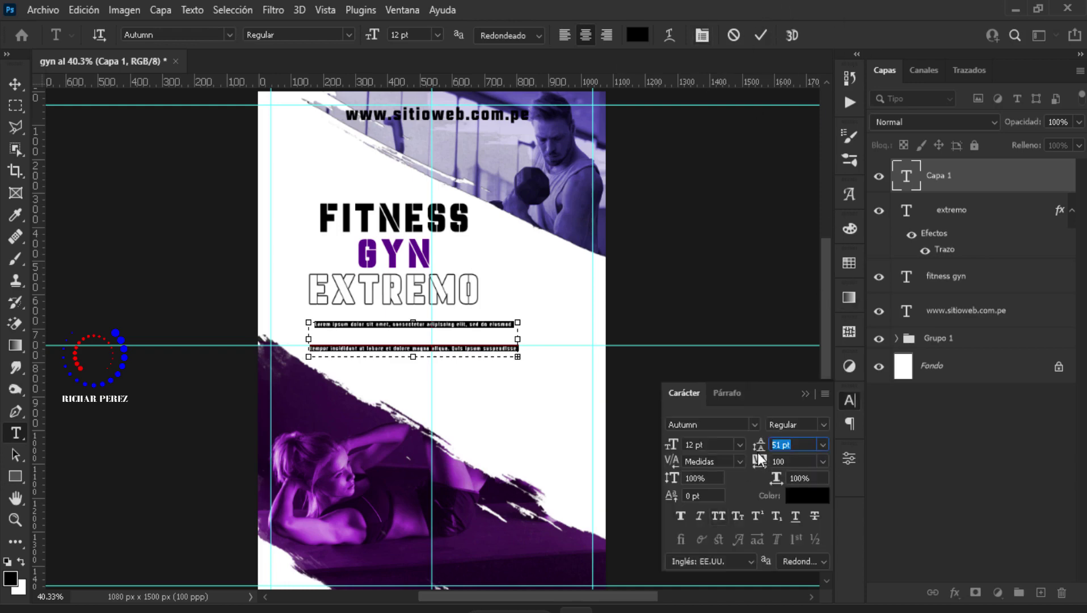
Tighten the paragraph's leading to 19 pt and set its size to 15 pt.
drag(758, 451, 762, 449)
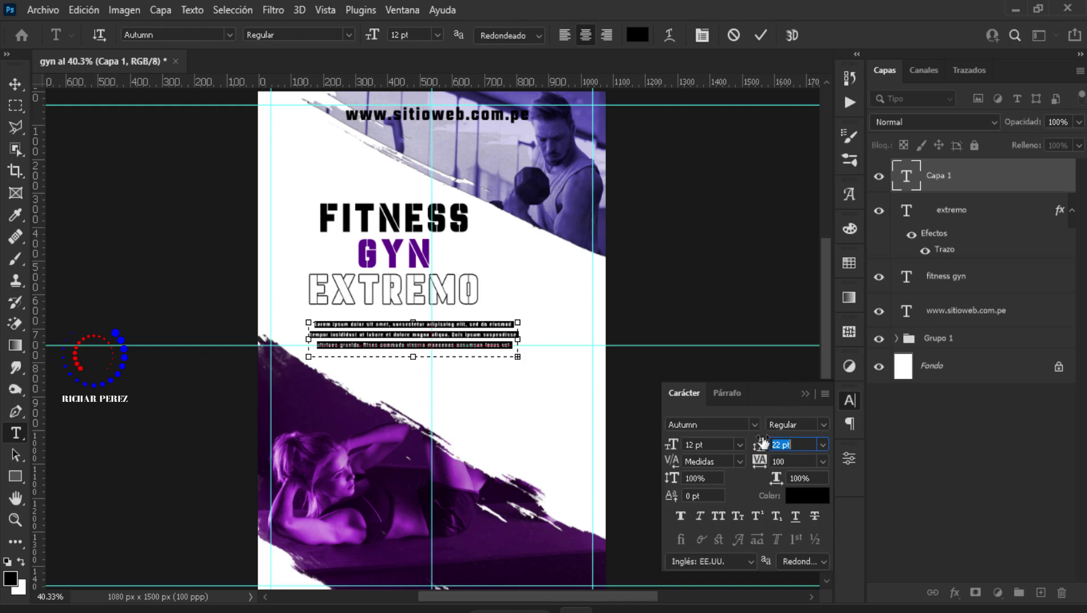
drag(763, 442, 760, 449)
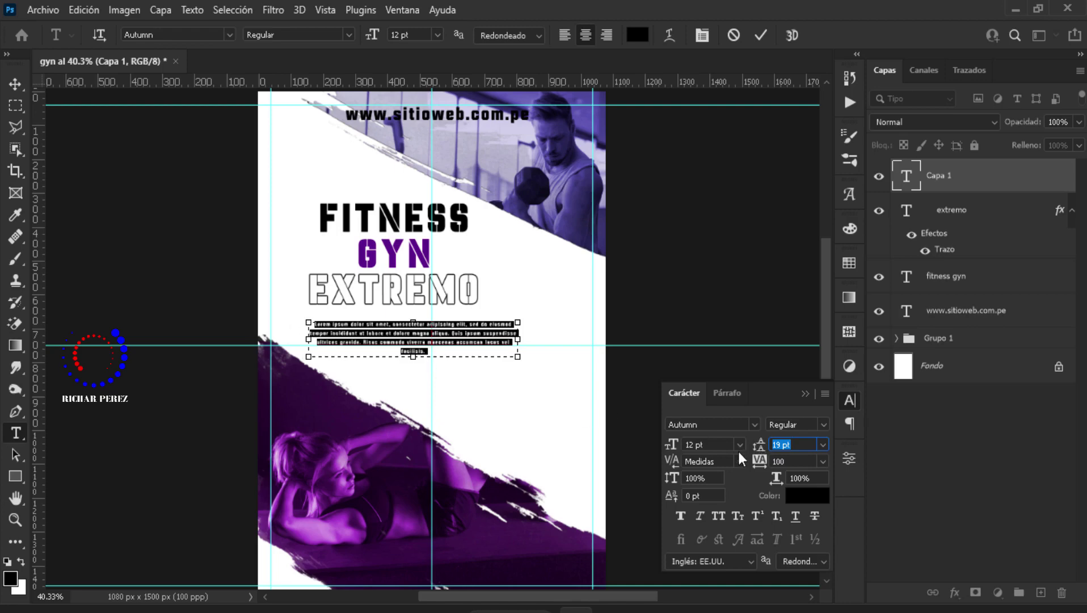
click(944, 189)
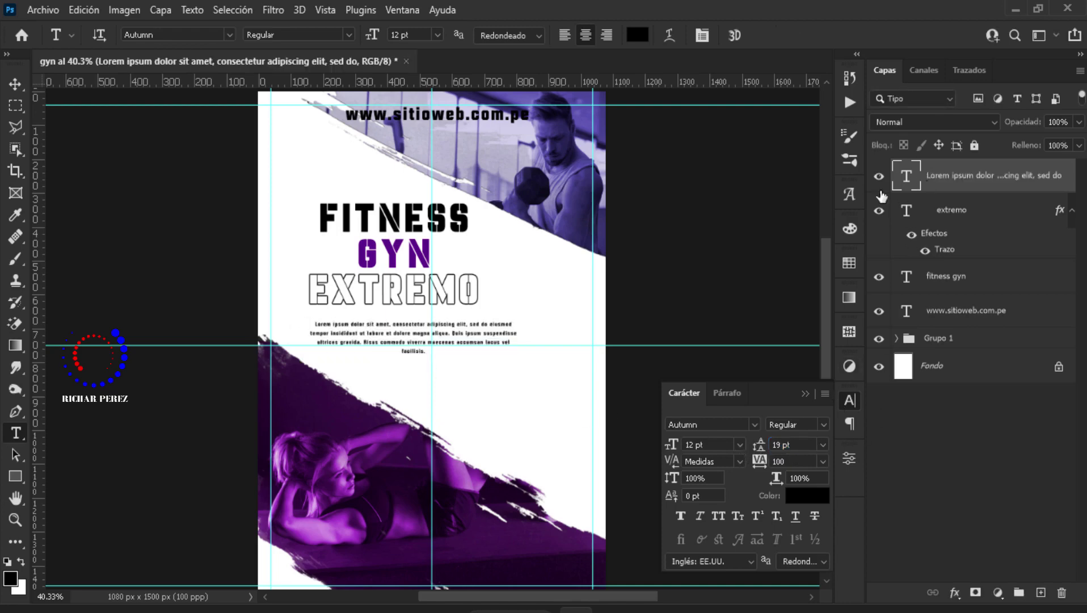
click(420, 35)
text(15)
key(Return)
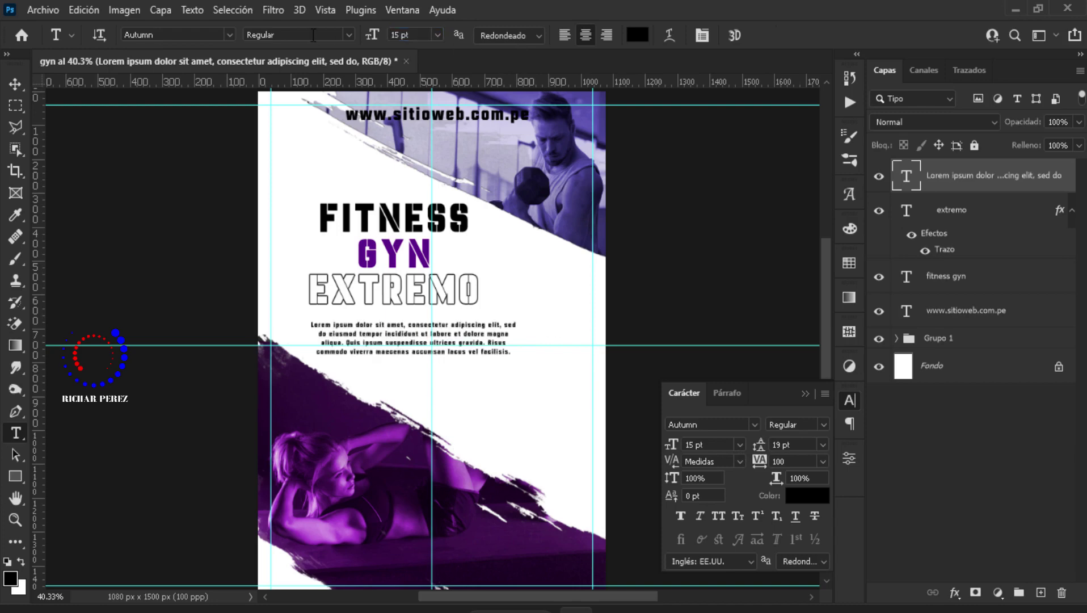
click(803, 395)
Move the lorem paragraph up and left, directly beneath EXTREMO.
key(ctrl+t)
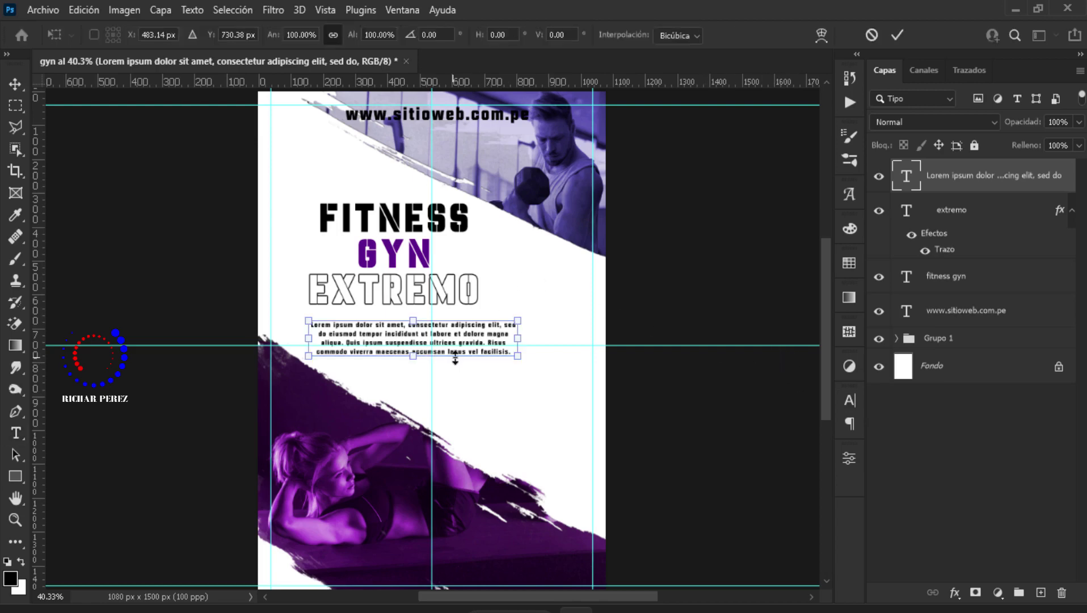
drag(455, 354, 459, 335)
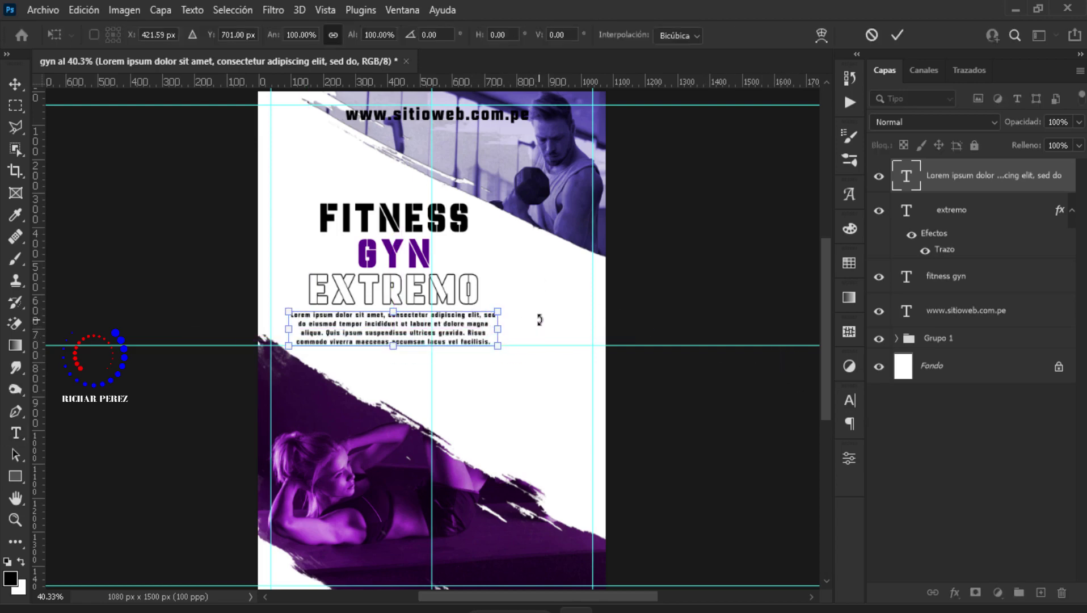
key(Return)
key(t)
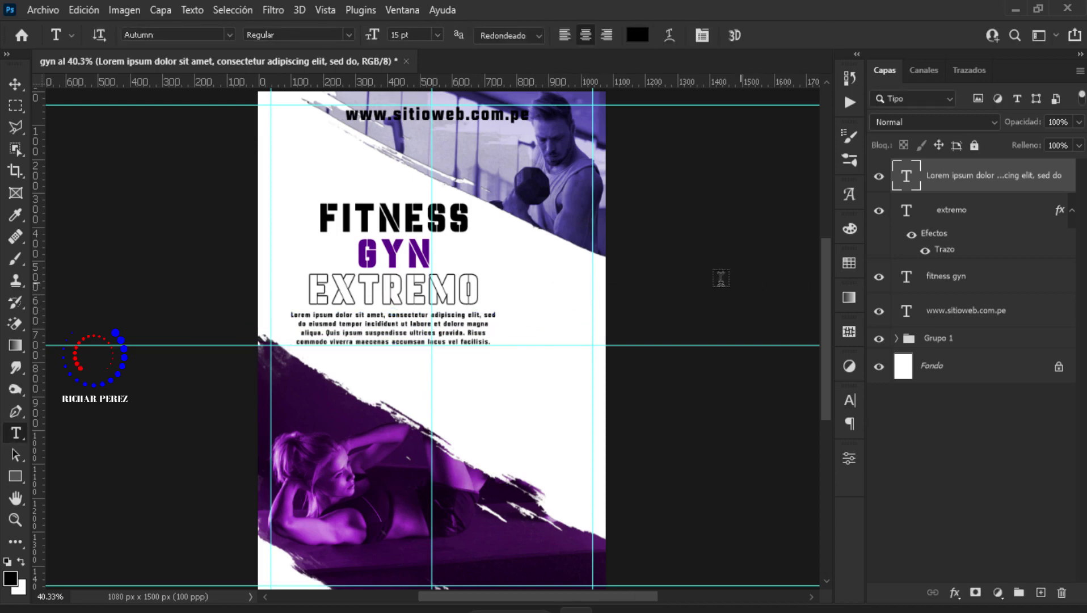
scroll(488, 486, up, 3)
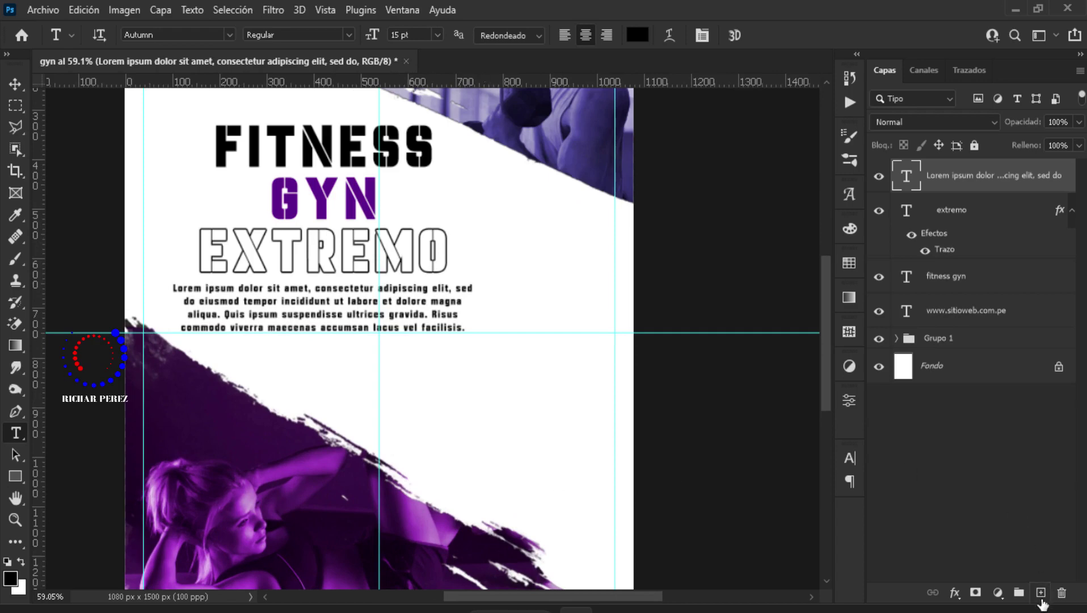
Start a new 16 pt Lazer Game Zone text line on a new layer below the paragraph.
click(1040, 592)
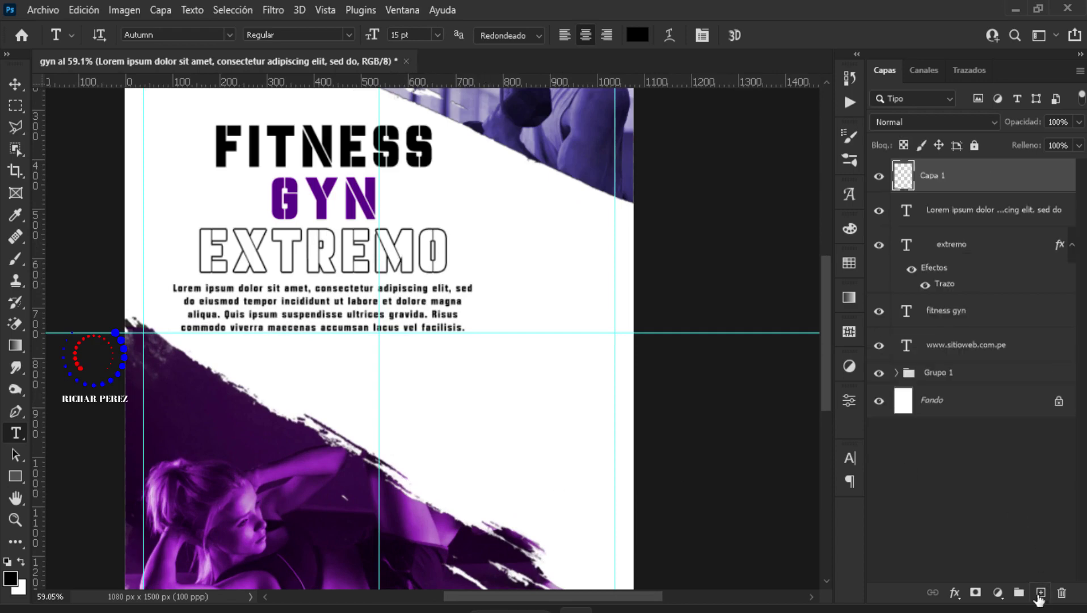
click(229, 34)
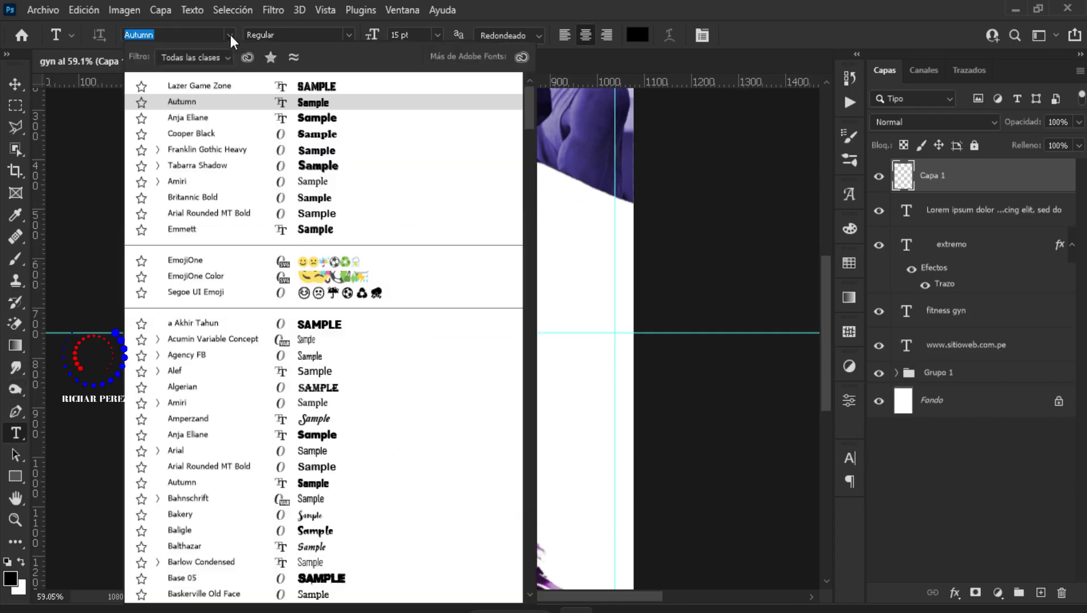
click(219, 86)
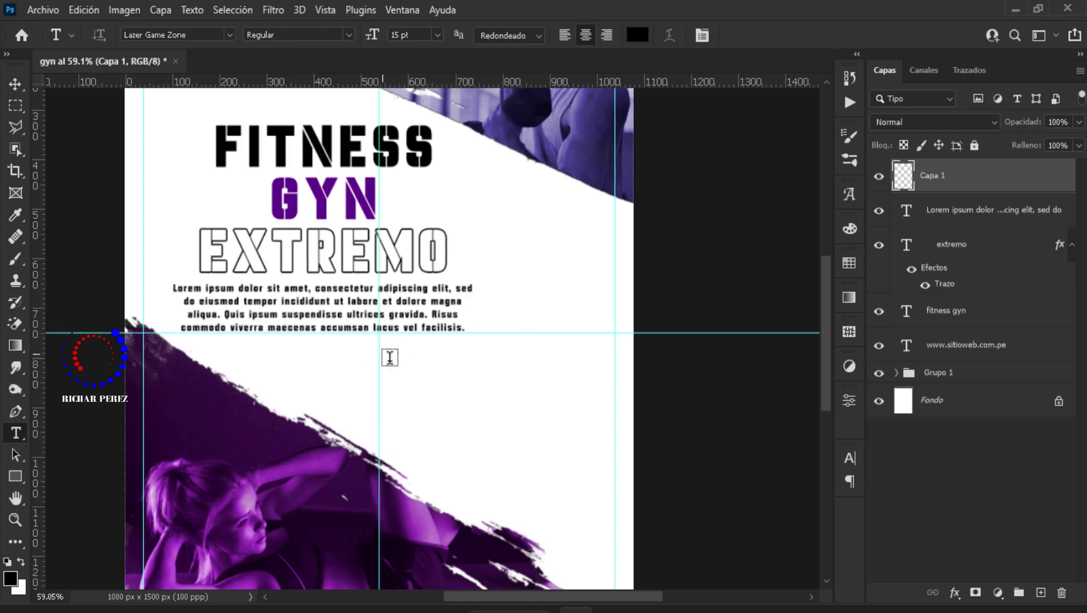
click(383, 354)
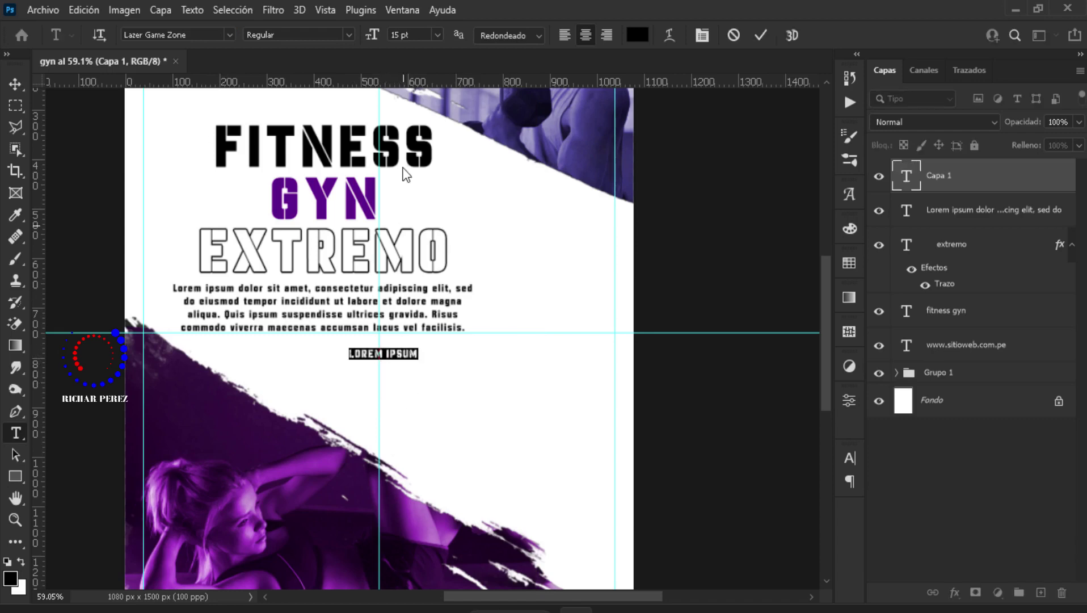
click(436, 35)
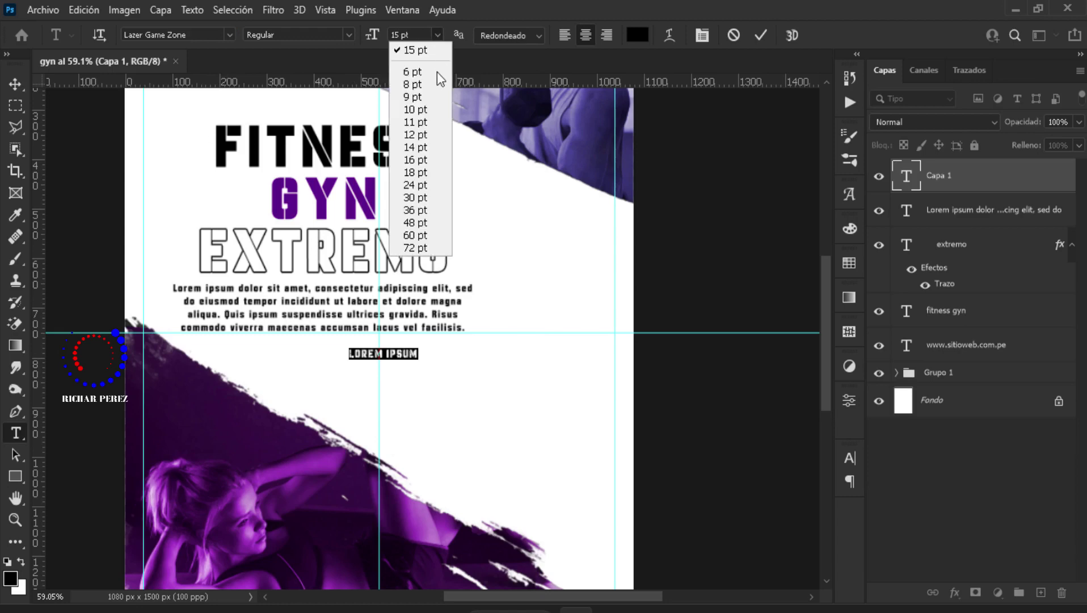
click(421, 161)
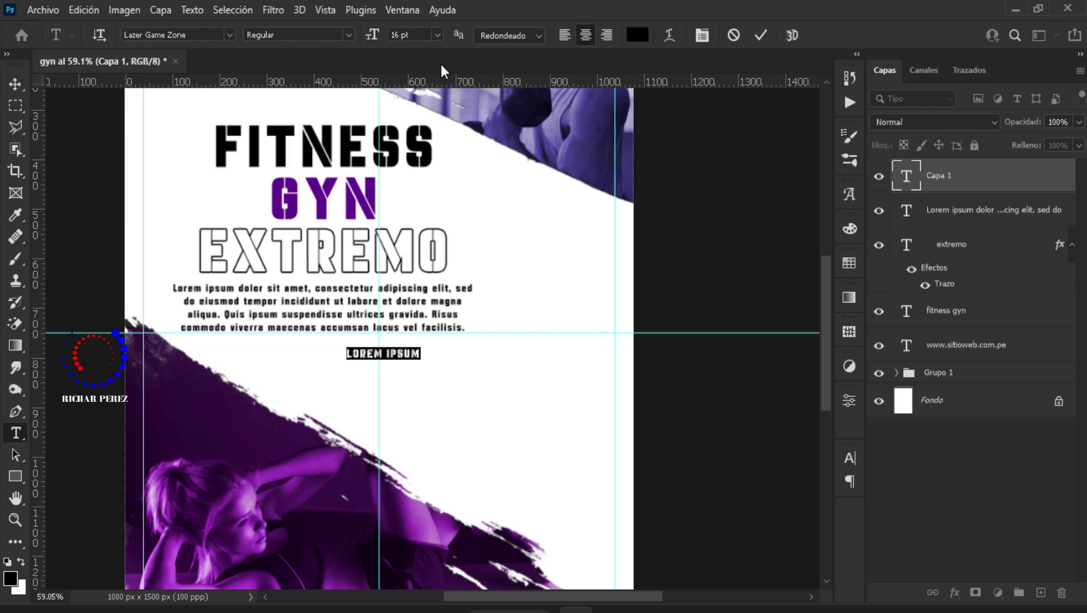
key(super+period)
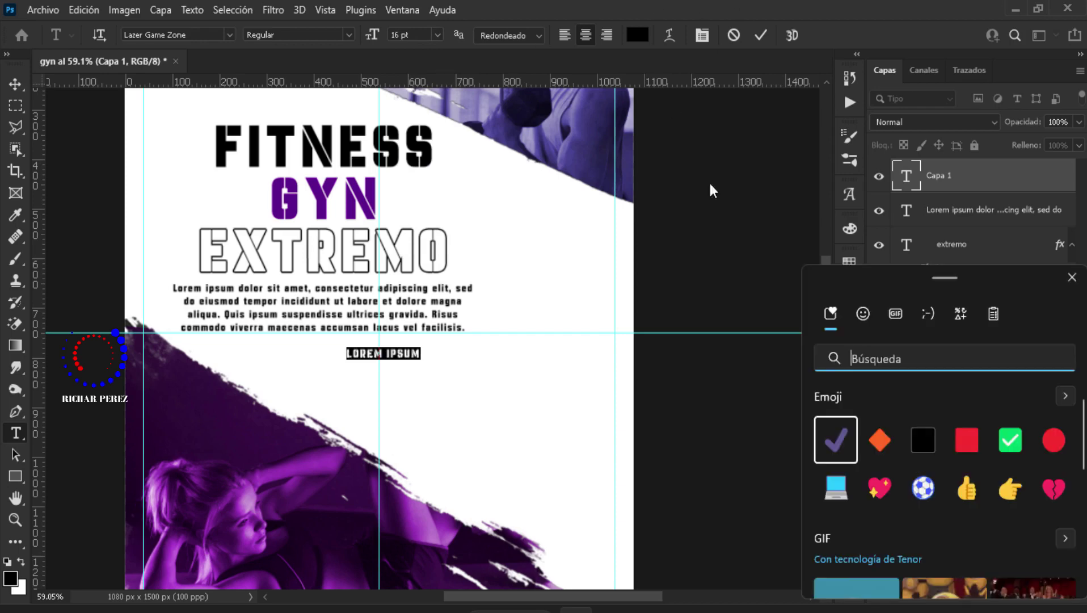
drag(851, 281, 630, 198)
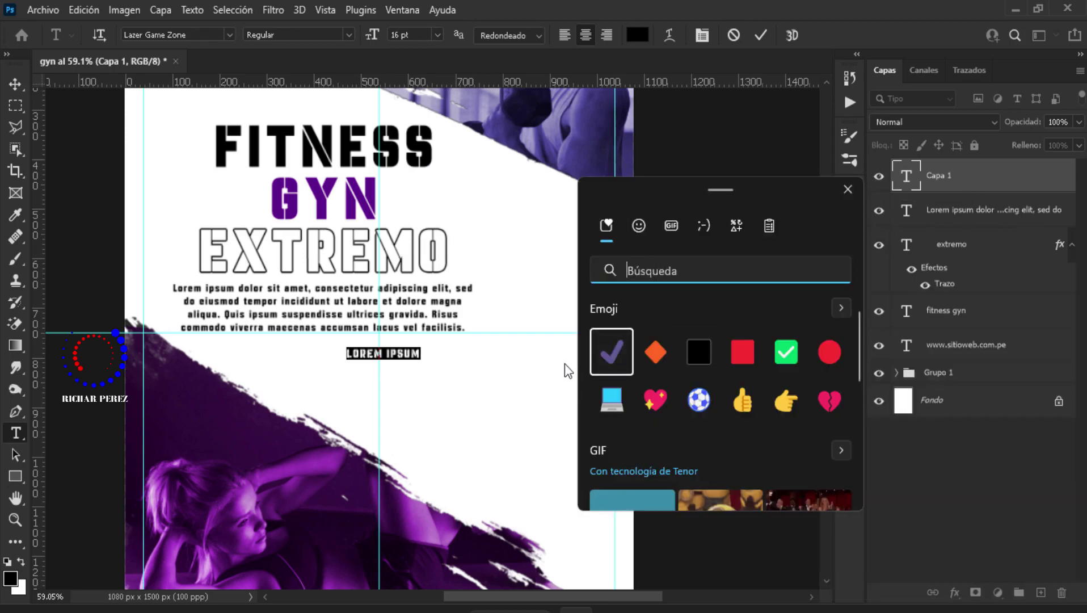
Type the first item '✓ ENTRENAMIENTO PERSONAL' and left-align the list.
click(624, 361)
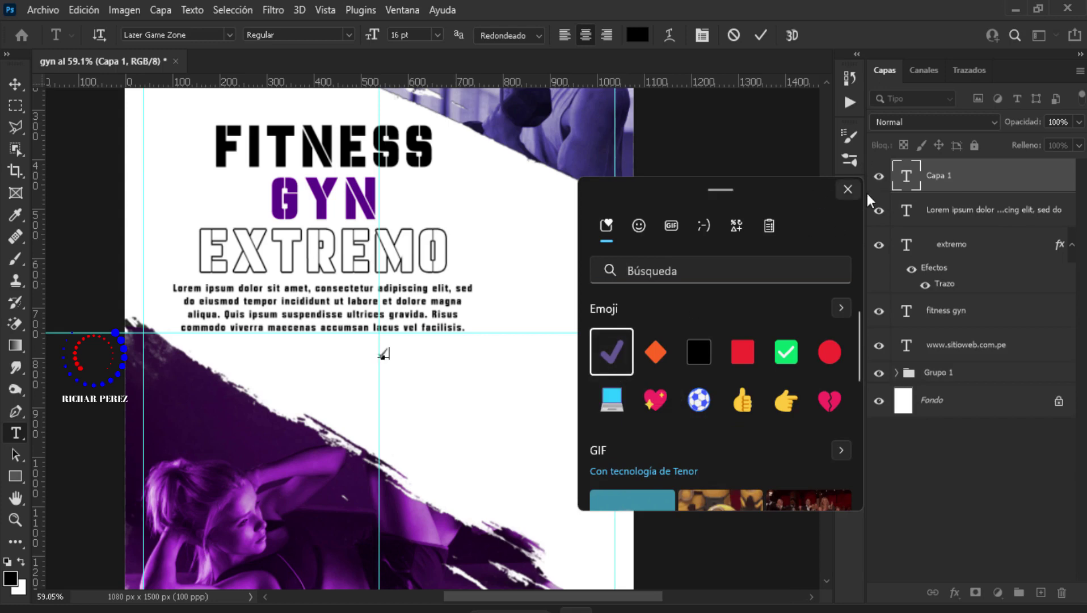
click(909, 180)
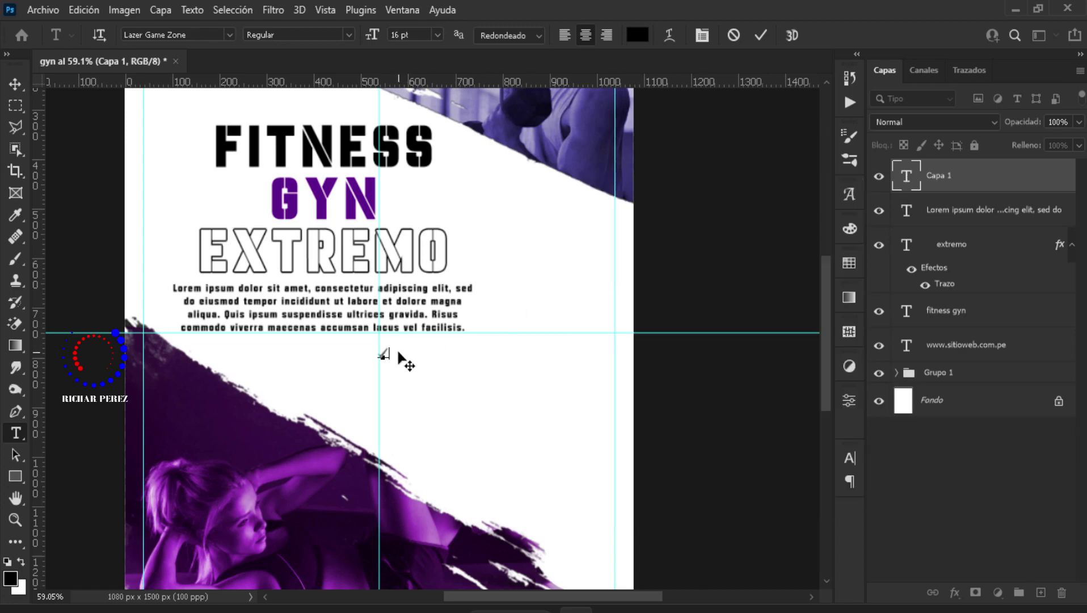
text(ENTR)
text(EN)
text(AMIENTO PERSONA)
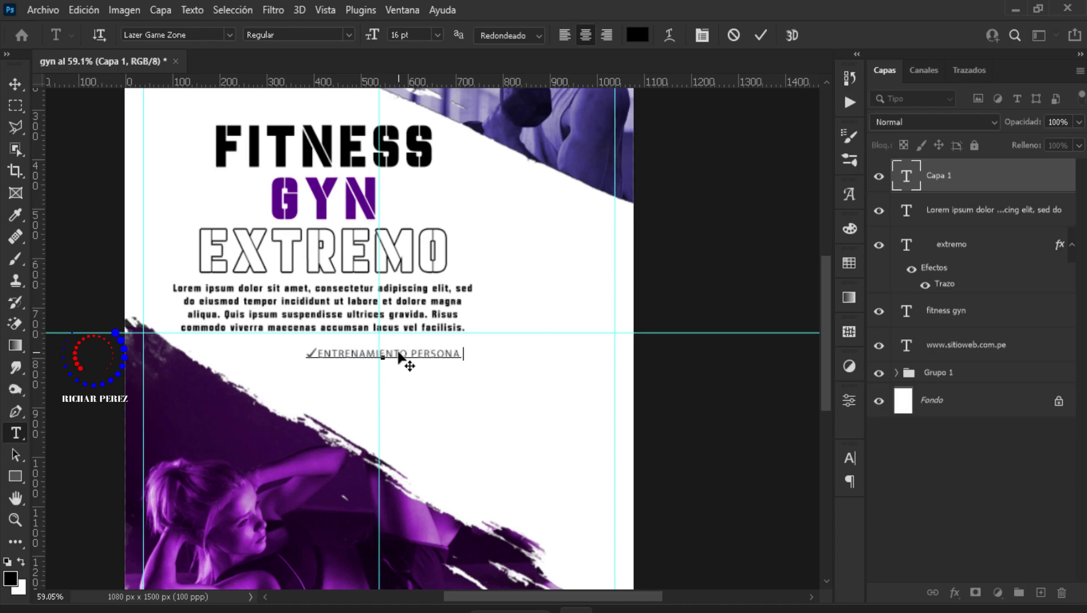
text(L)
scroll(505, 393, up, 2)
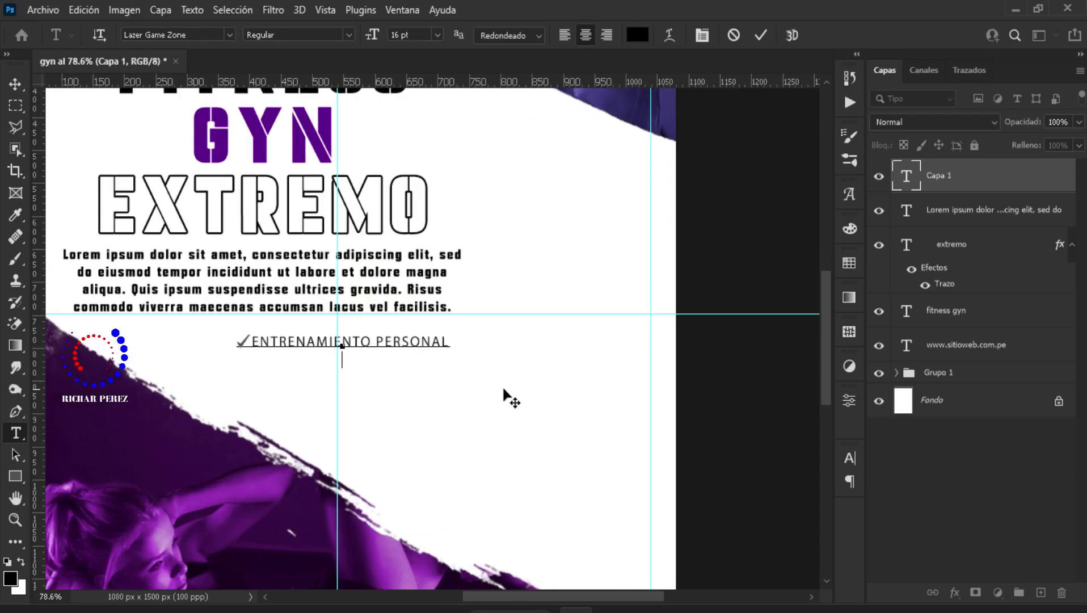
key(ctrl+shift+l)
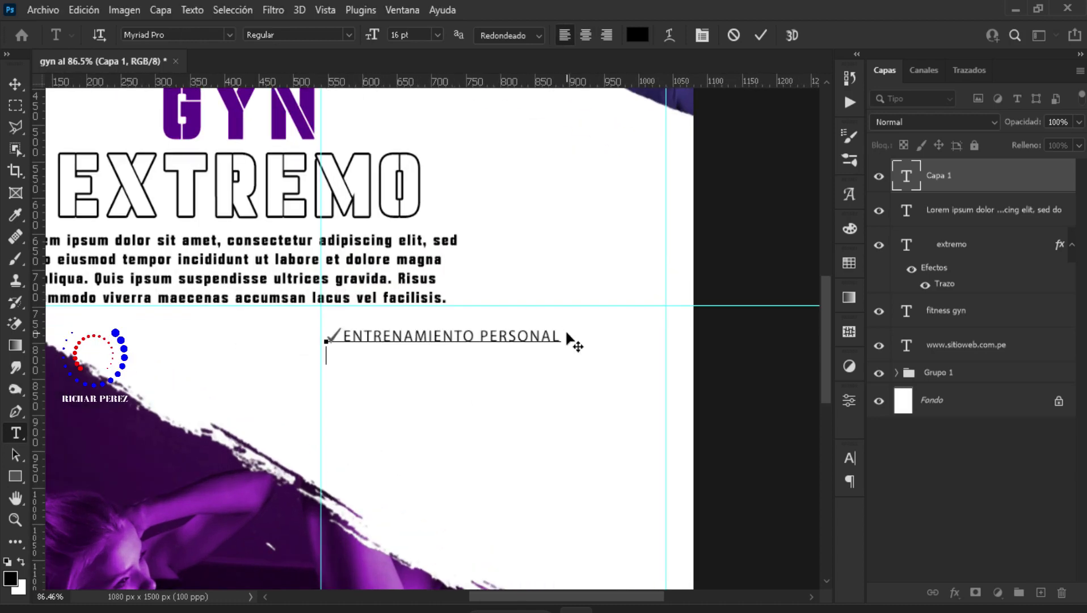
Add checkmarked items QUEMAR GRASAS and TRABAJO DEL MUSCULO.
key(super+period)
key(Return)
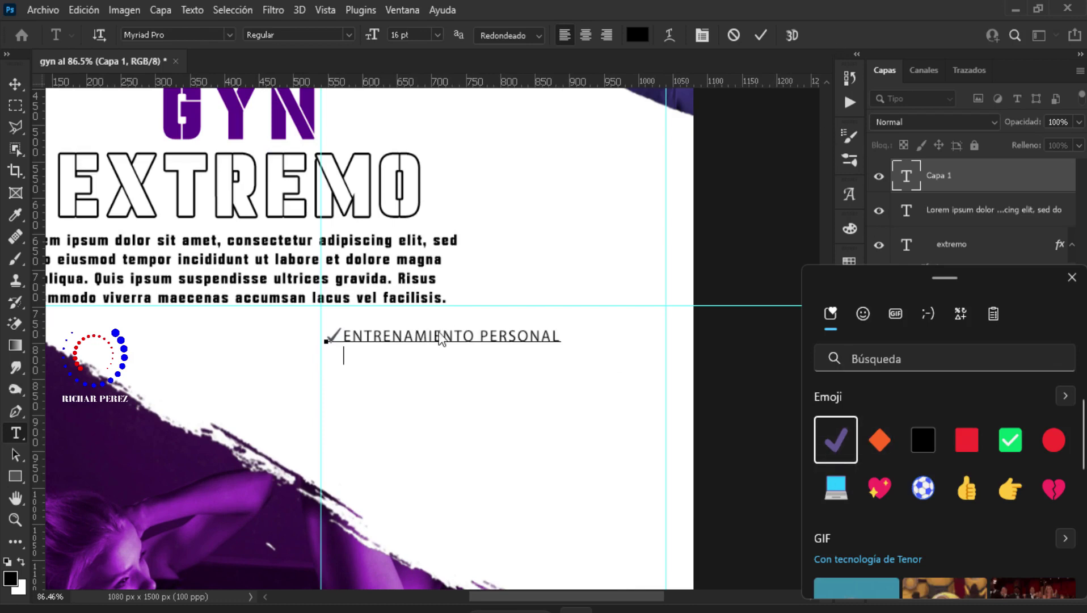
key(Return)
key(Escape)
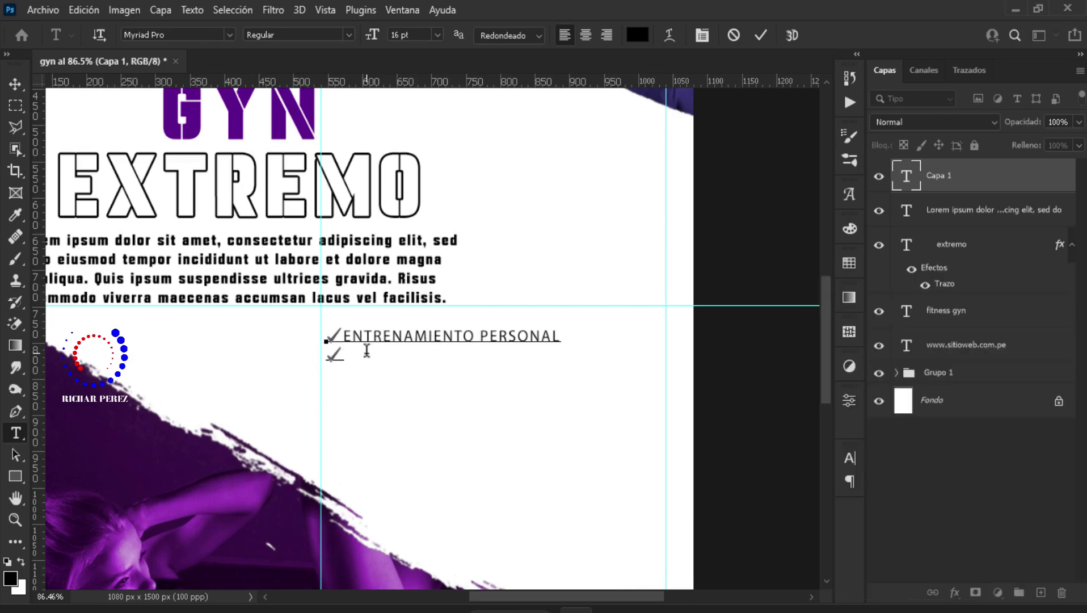
text(QUEMAR)
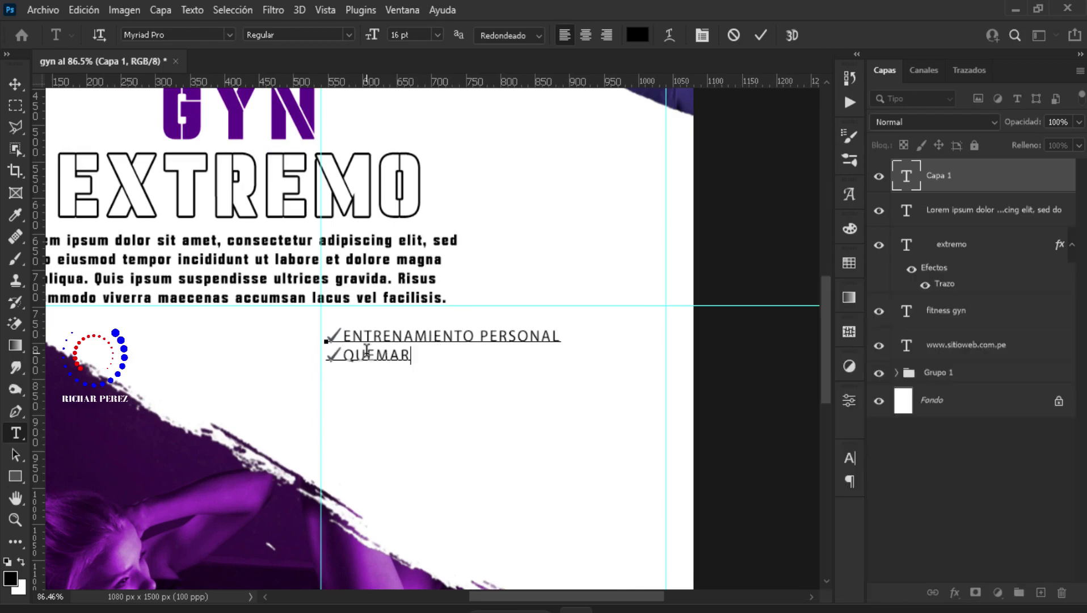
text( GRASAS)
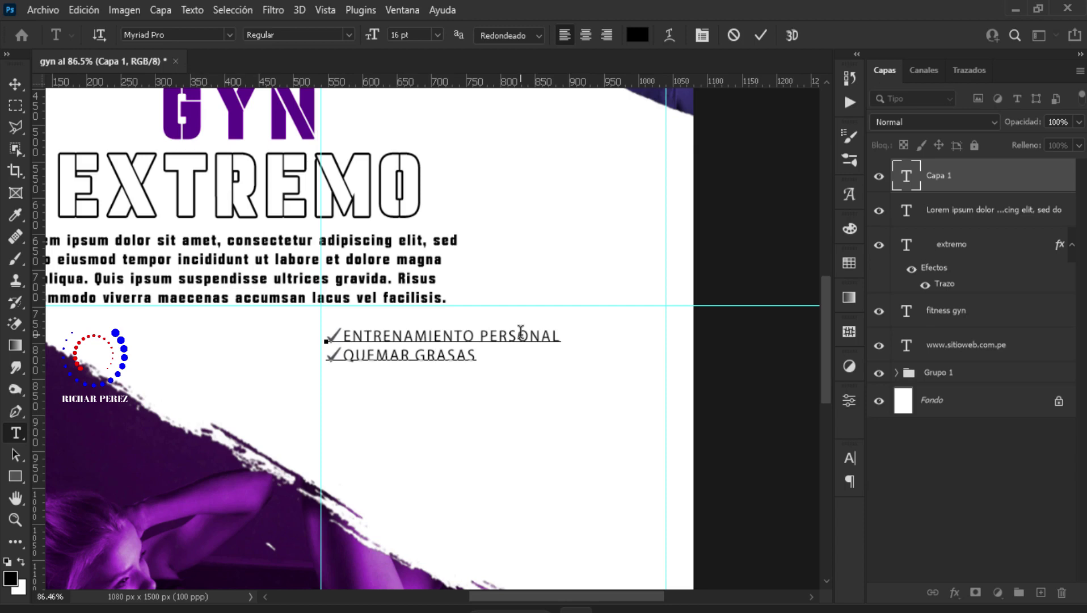
key(super+period)
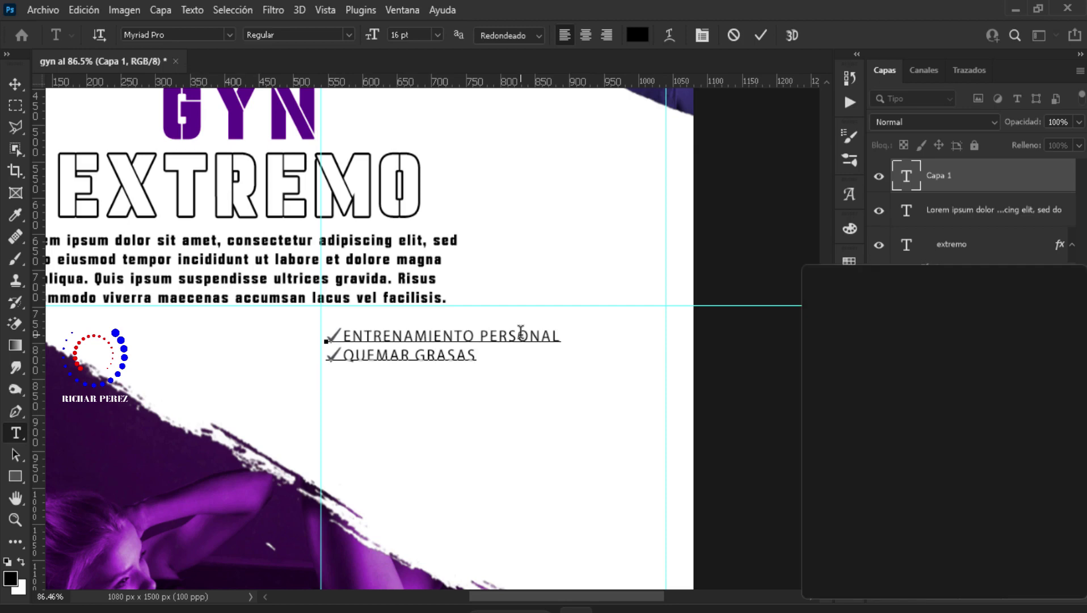
click(838, 441)
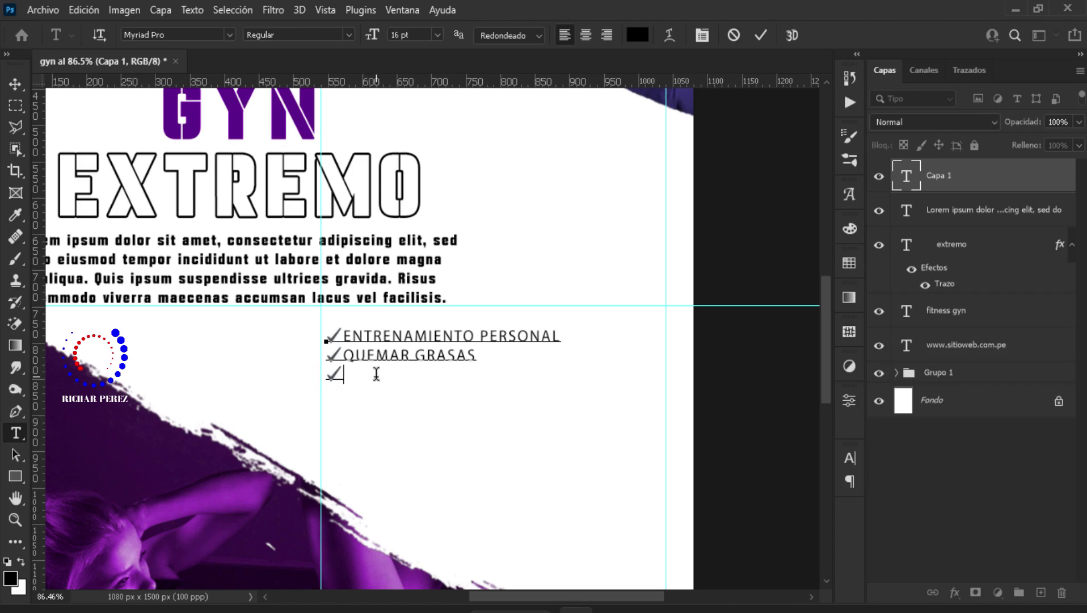
text(TRA)
text(NA)
key(BackSpace)
key(BackSpace)
text(BA)
text(JO DEL MUSCU)
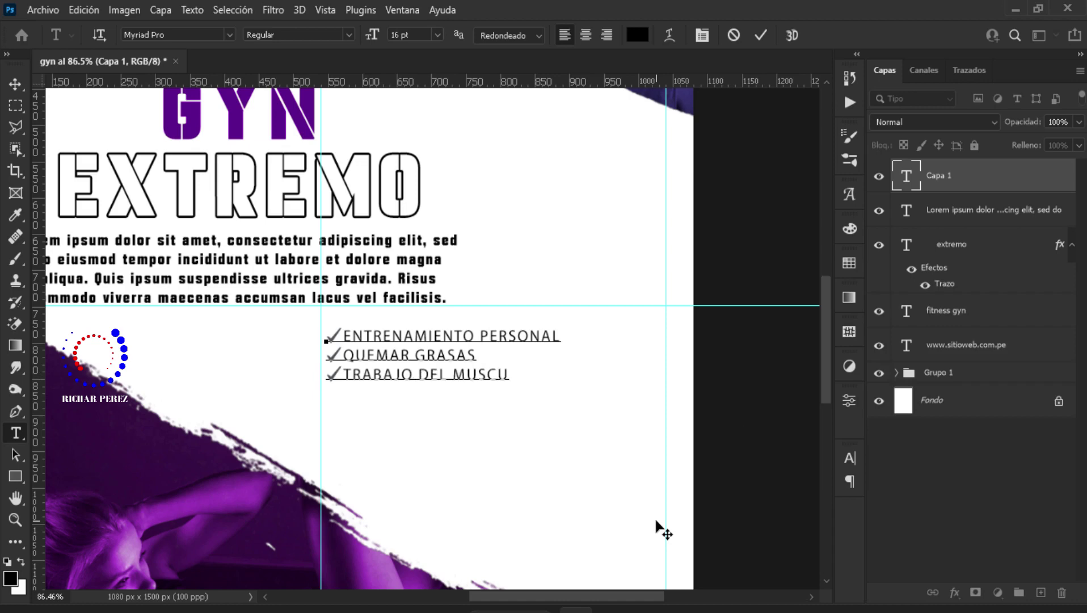
text(LO)
key(Return)
Add checkmarked items VITAMINAS and NUTRICIONISTAS, then commit the list.
key(super+period)
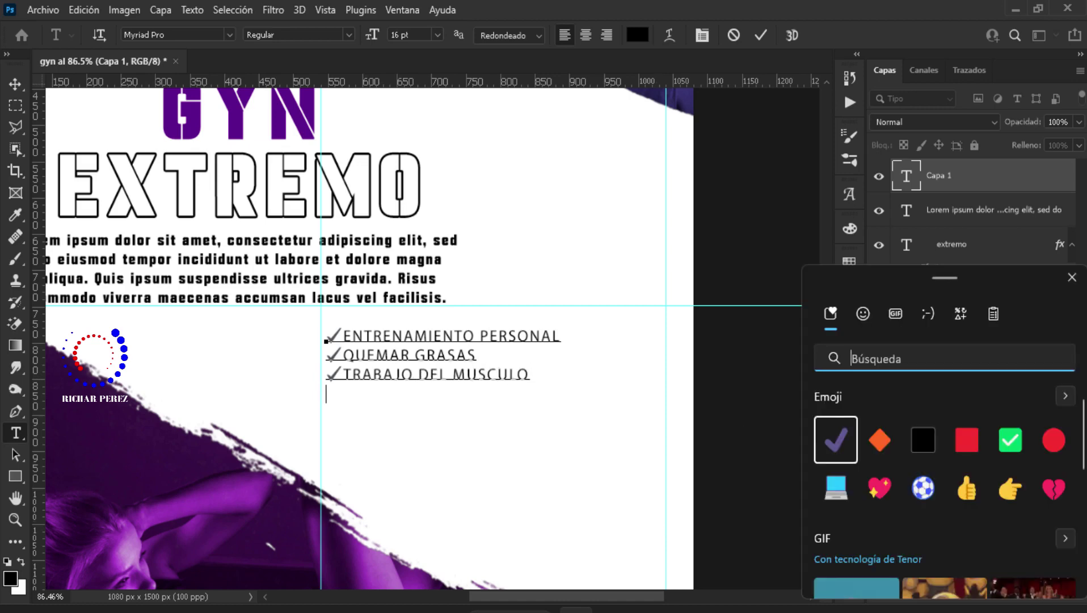
click(834, 440)
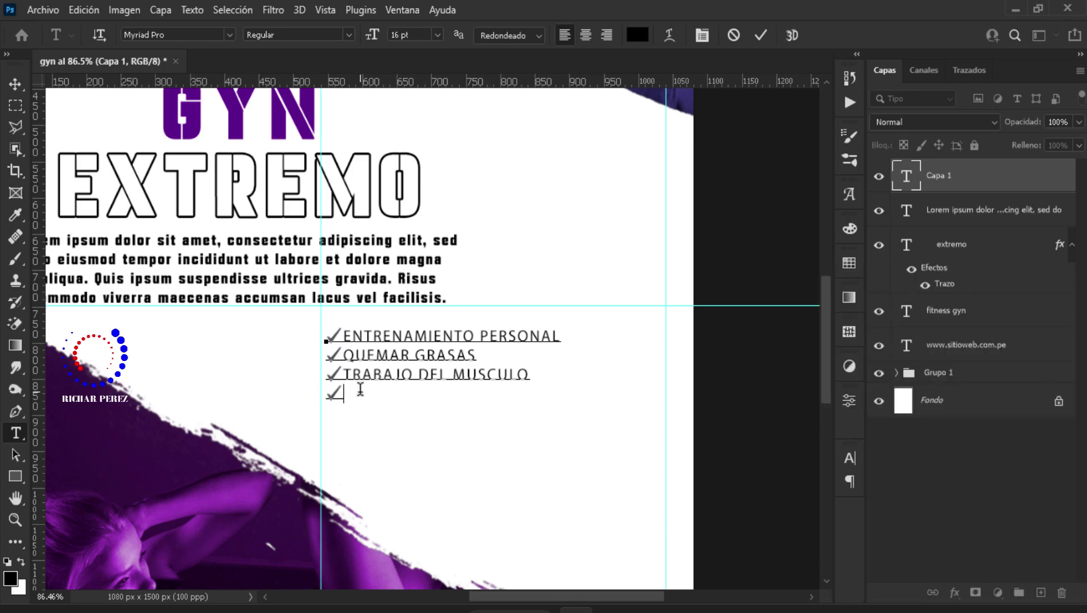
text(VITANI)
key(BackSpace)
key(Left)
text(MINAS)
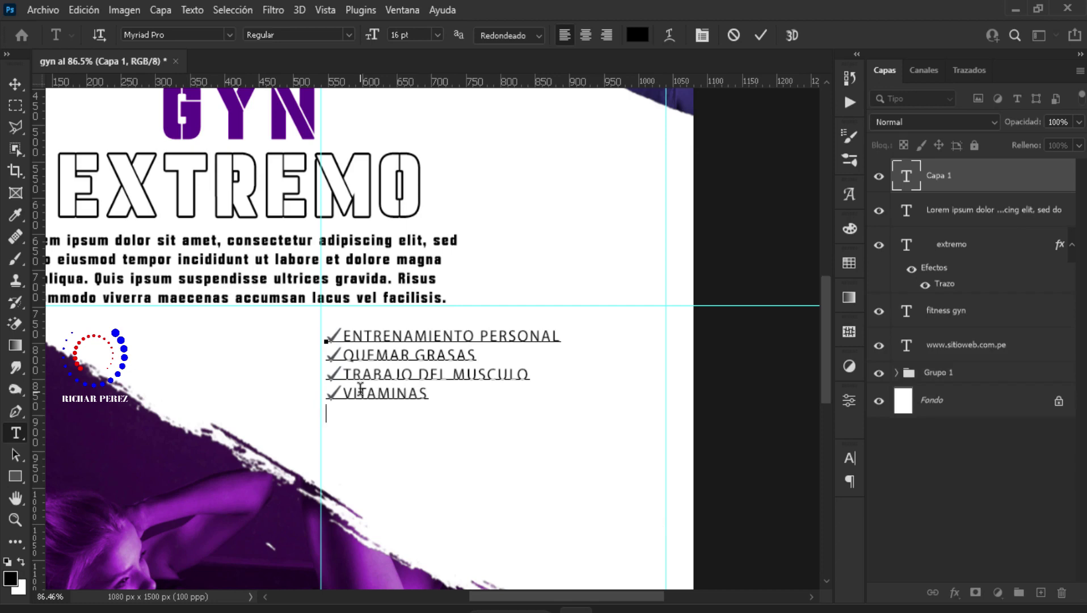
key(super+period)
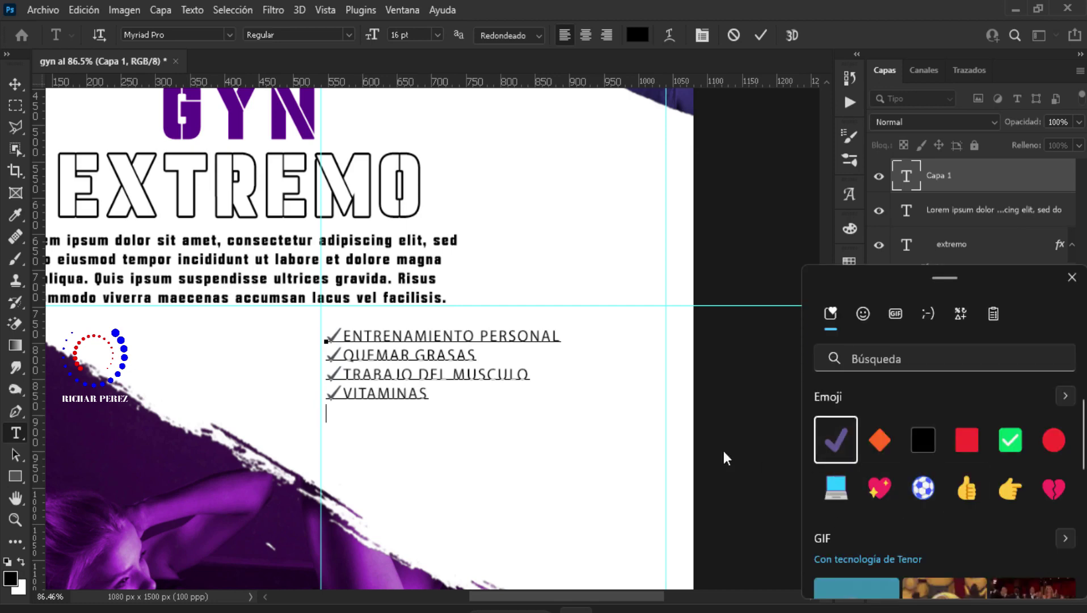
key(Return)
click(380, 409)
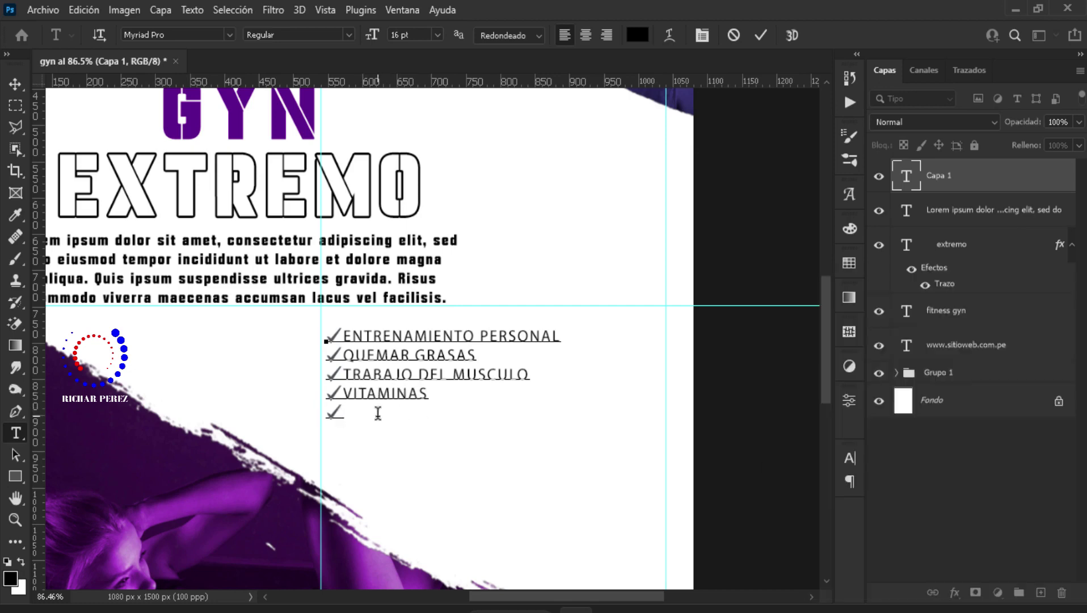
text(N)
text(UTRICION)
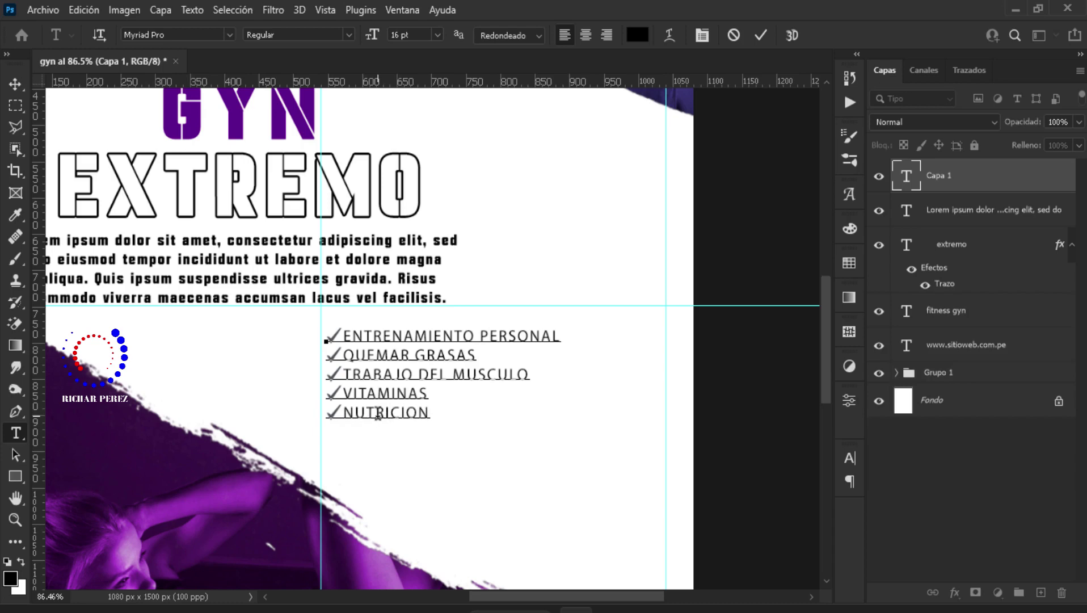
text(ISTAS)
click(983, 182)
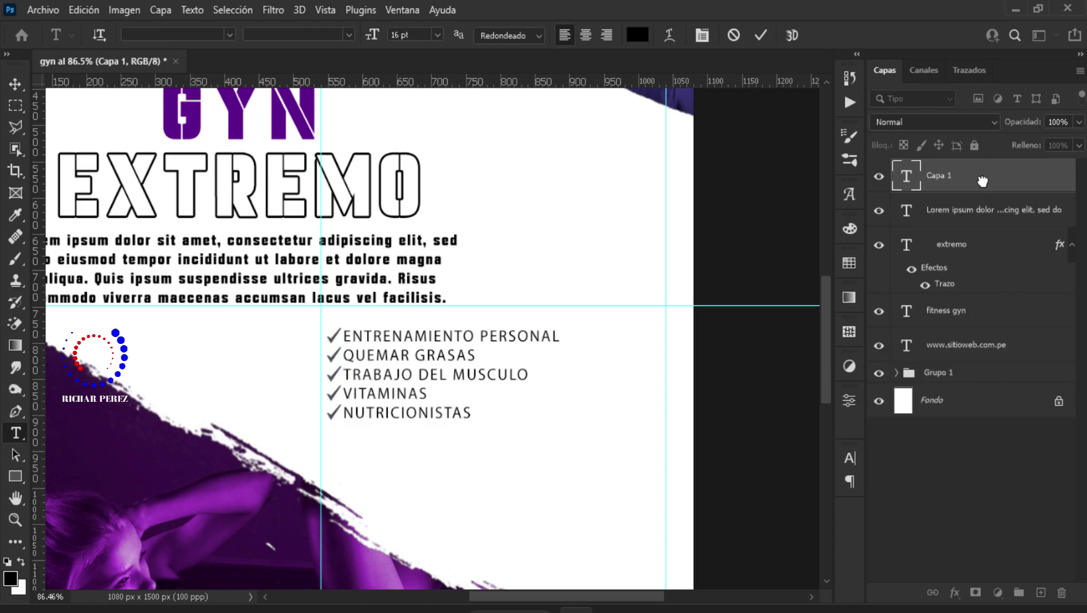
Set the service list in the Lazer Game Zone font.
click(230, 35)
scroll(359, 174, up, 1)
scroll(487, 274, up, 2)
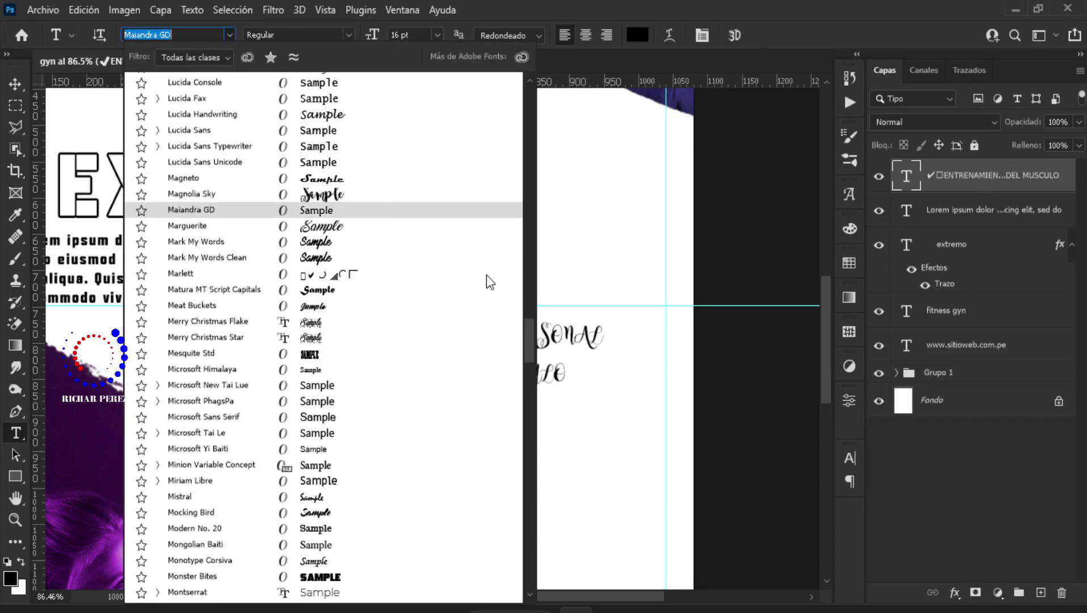
drag(529, 249, 526, 85)
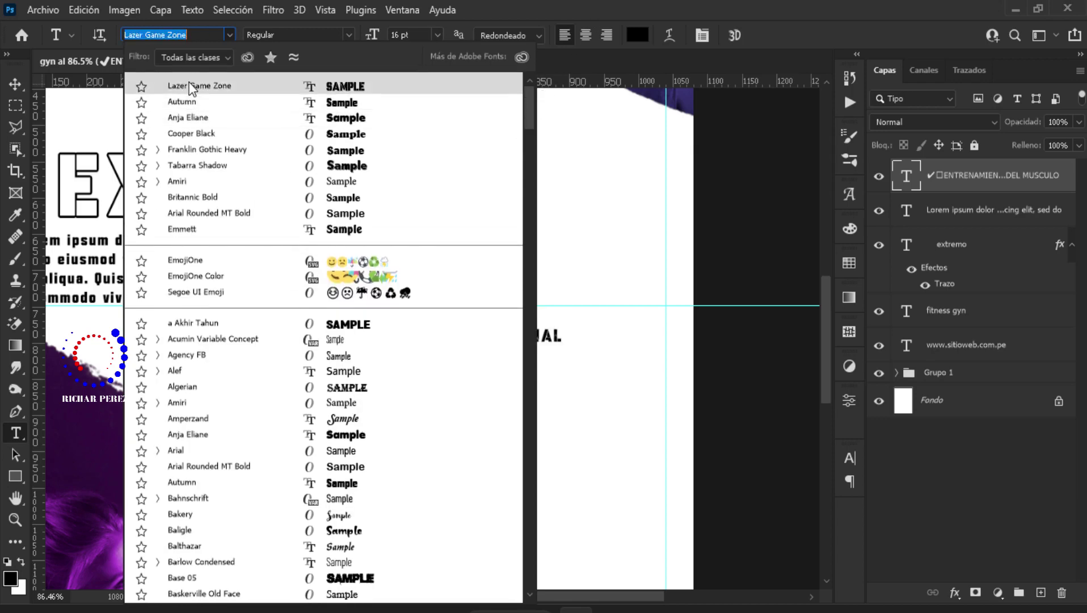
click(195, 90)
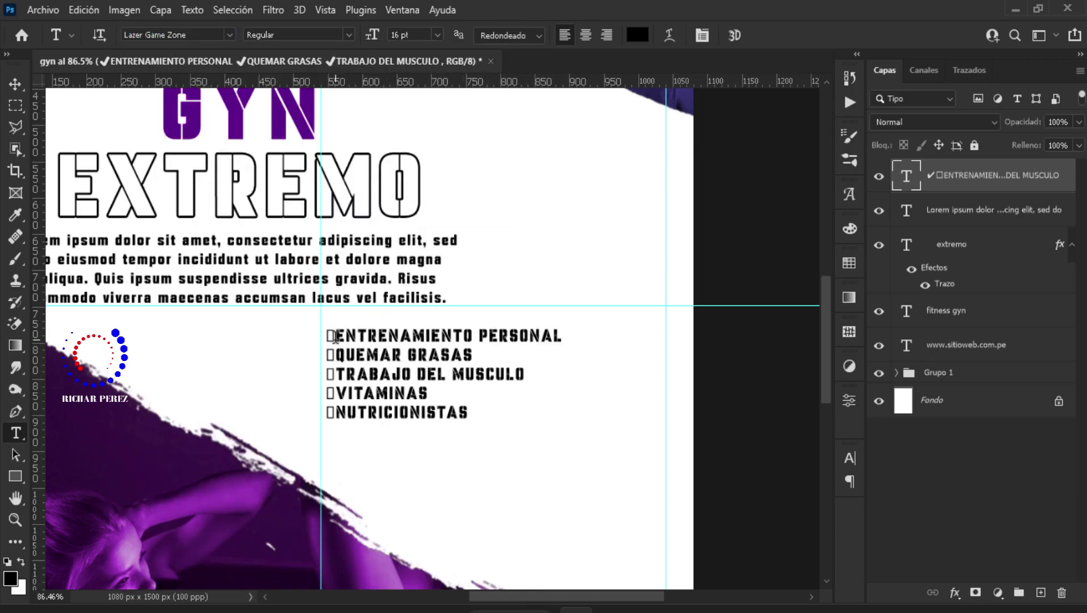
Replace the bullets before ENTRENAMIENTO PERSONAL and QUEMAR GRASAS with checkmarks.
drag(335, 337, 324, 338)
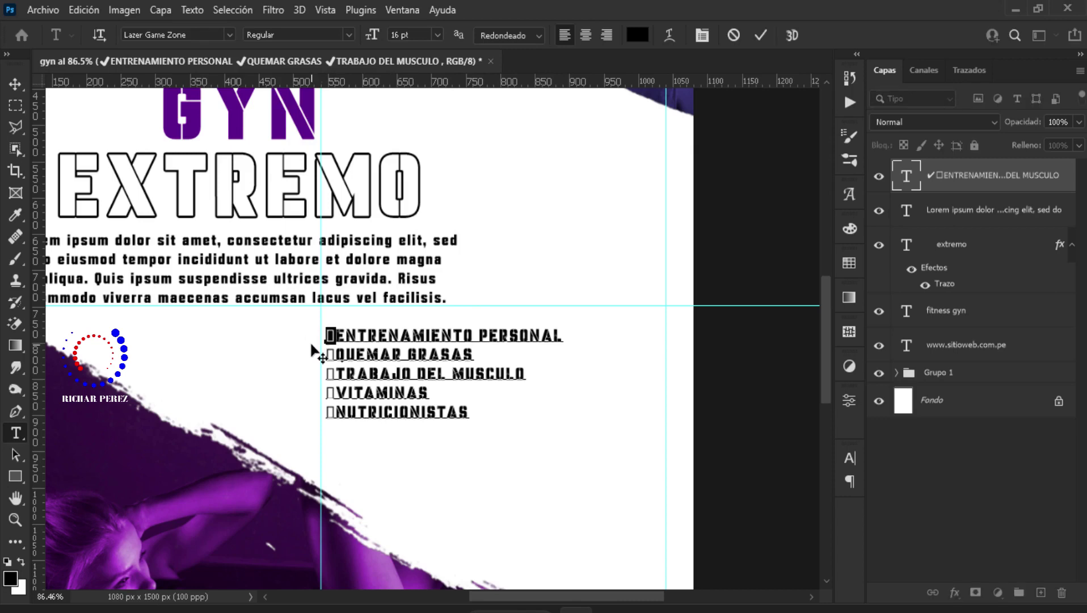
key(super+period)
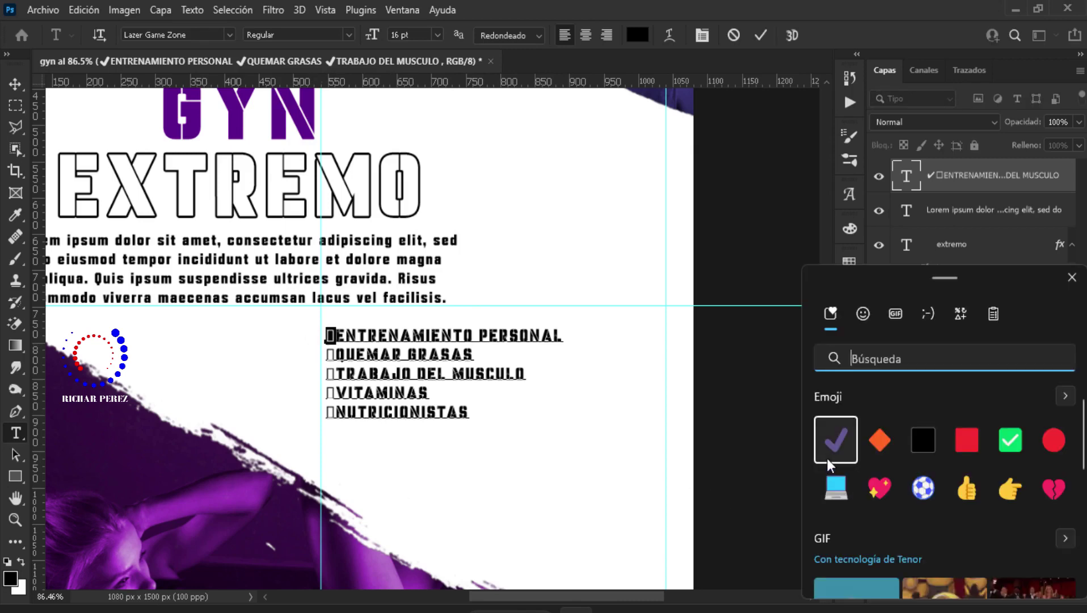
click(833, 460)
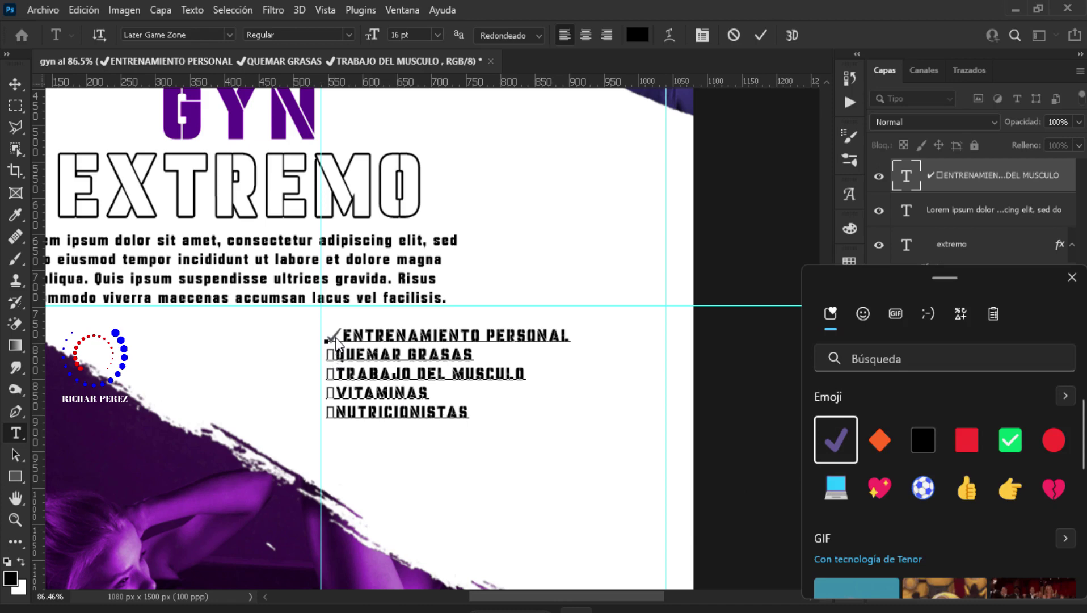
drag(343, 338, 326, 340)
key(ctrl+c)
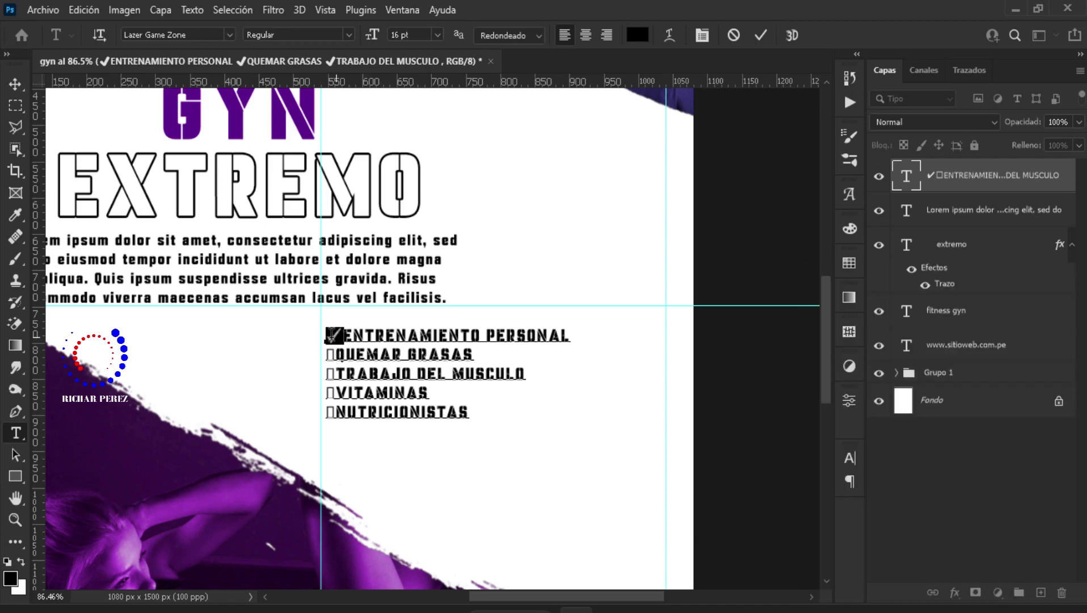
click(327, 342)
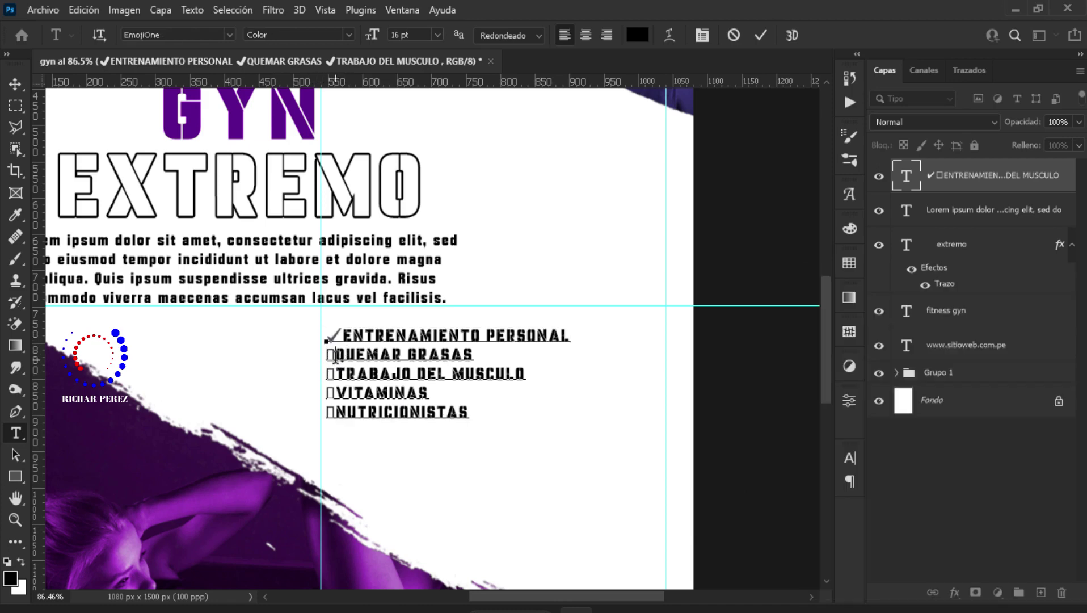
drag(336, 353, 326, 355)
key(ctrl+v)
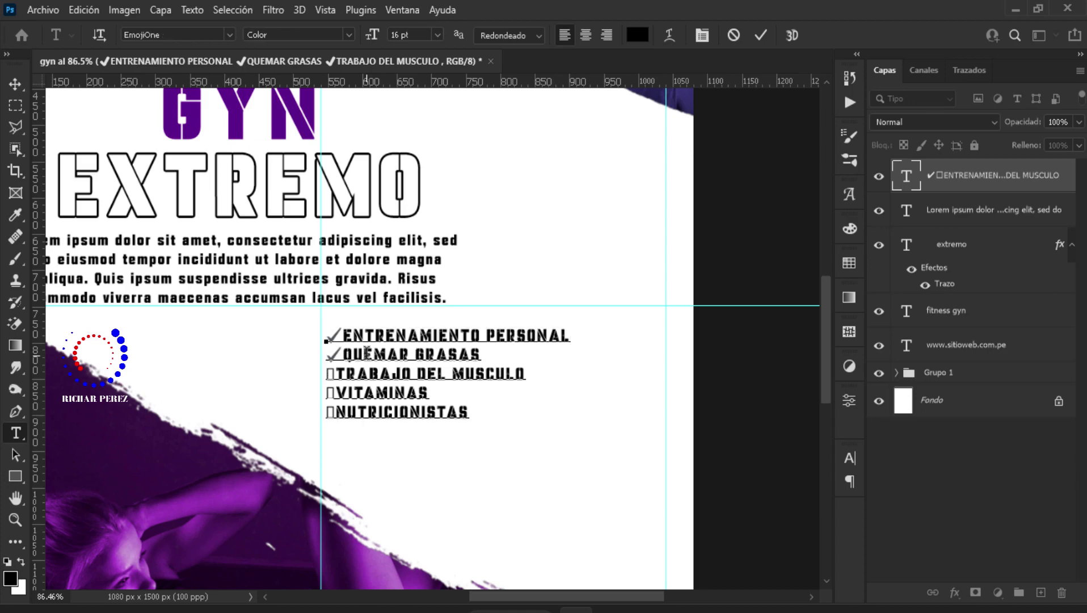
Replace the bullets before TRABAJO DEL MUSCULO, VITAMINAS and NUTRICIONISTAS with checkmarks, then commit.
click(332, 373)
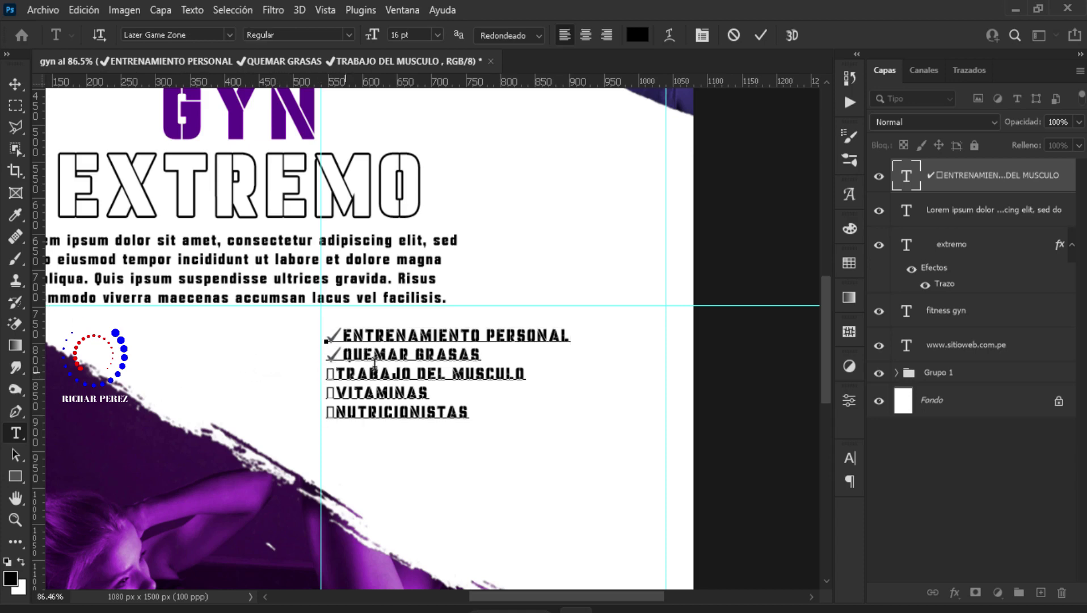
key(BackSpace)
key(ctrl+v)
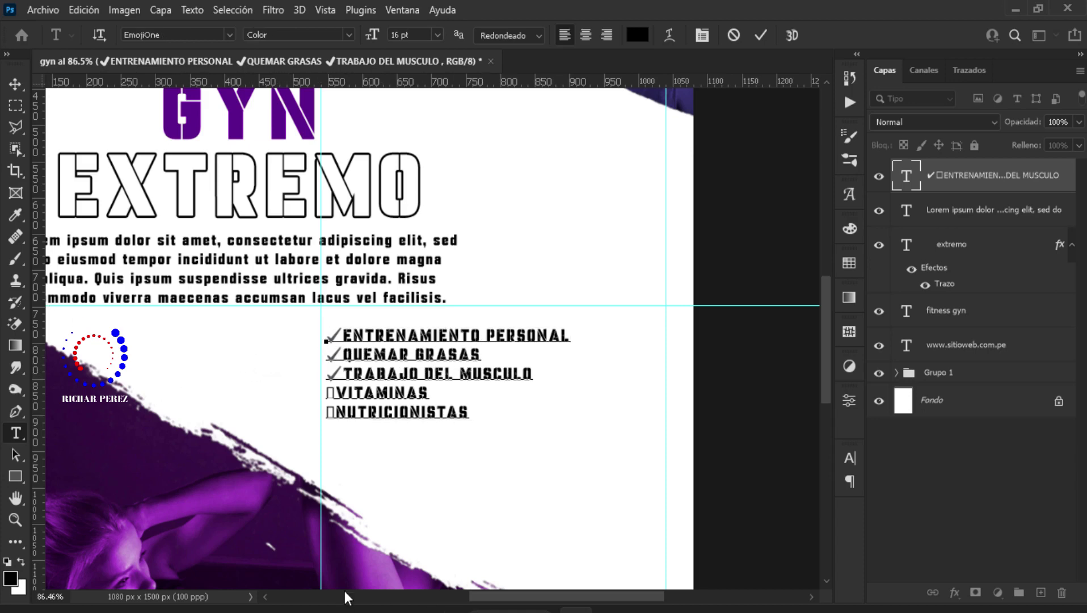
click(336, 392)
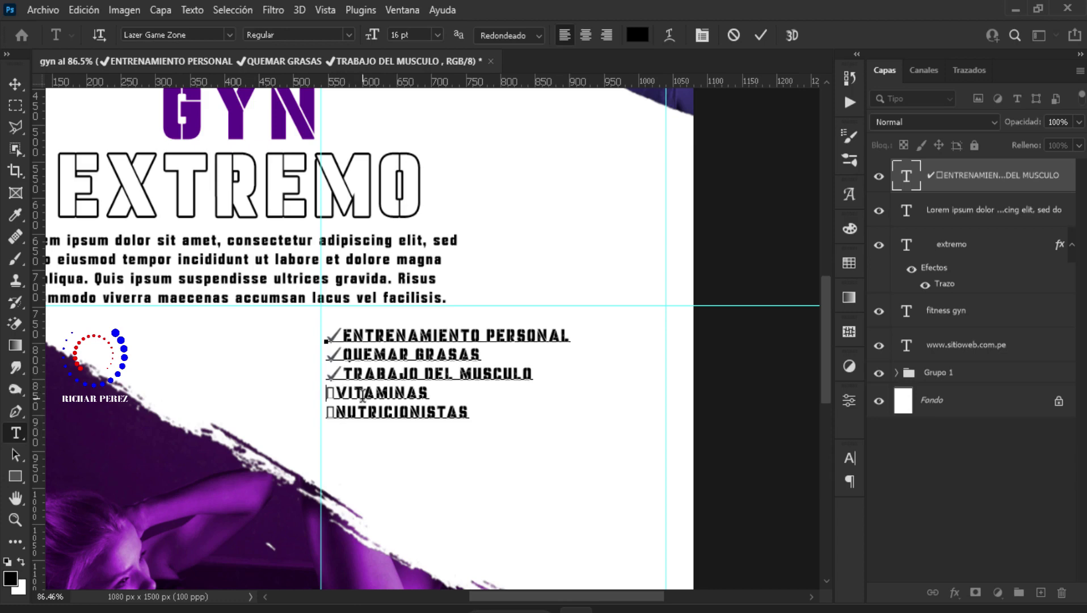
key(BackSpace)
key(ctrl+v)
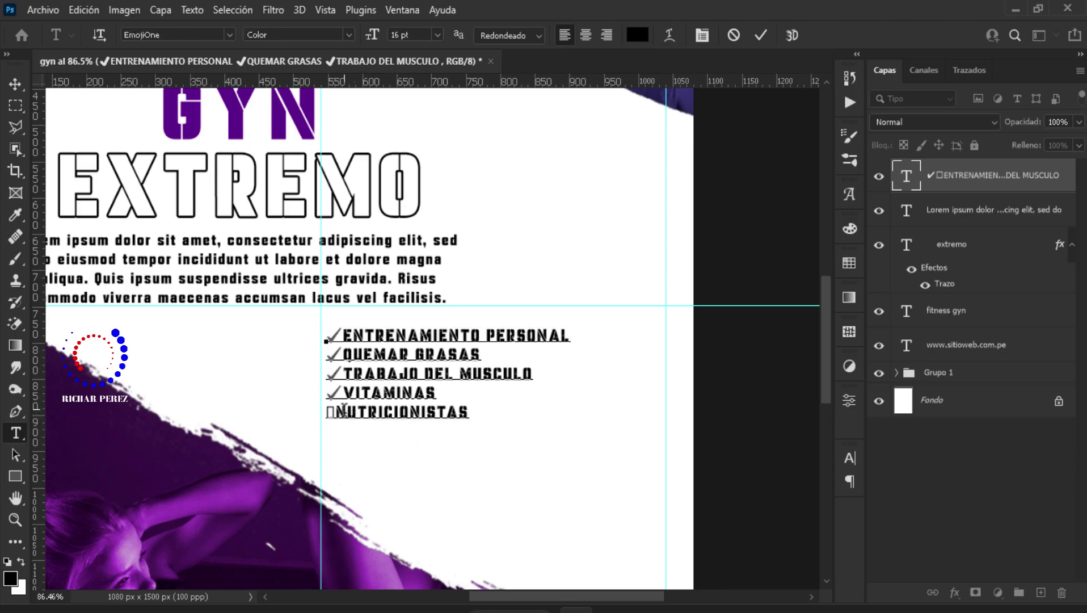
click(334, 411)
key(BackSpace)
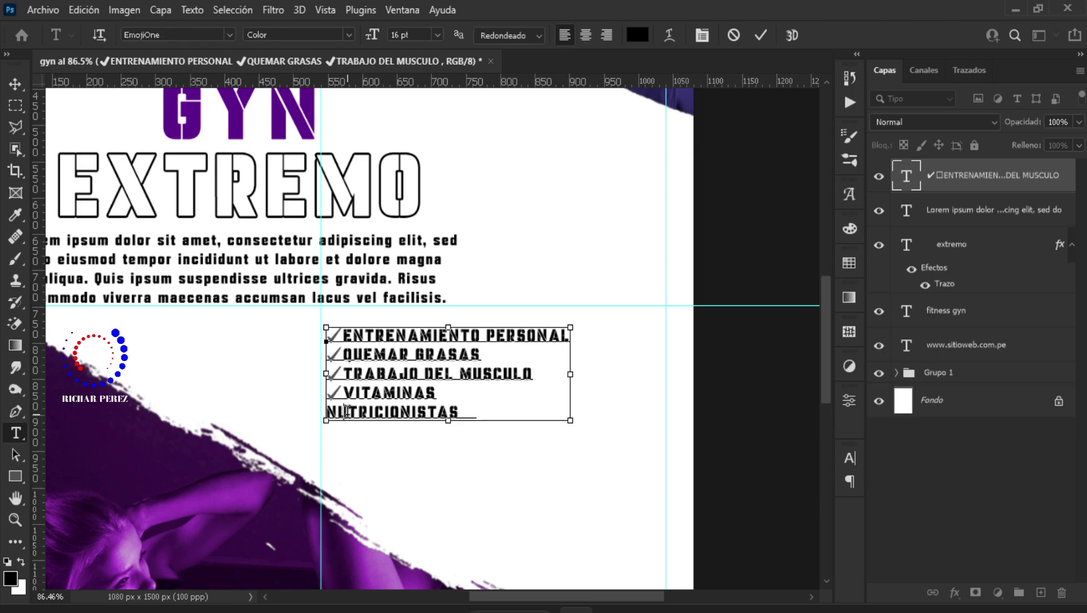
key(ctrl+v)
click(964, 177)
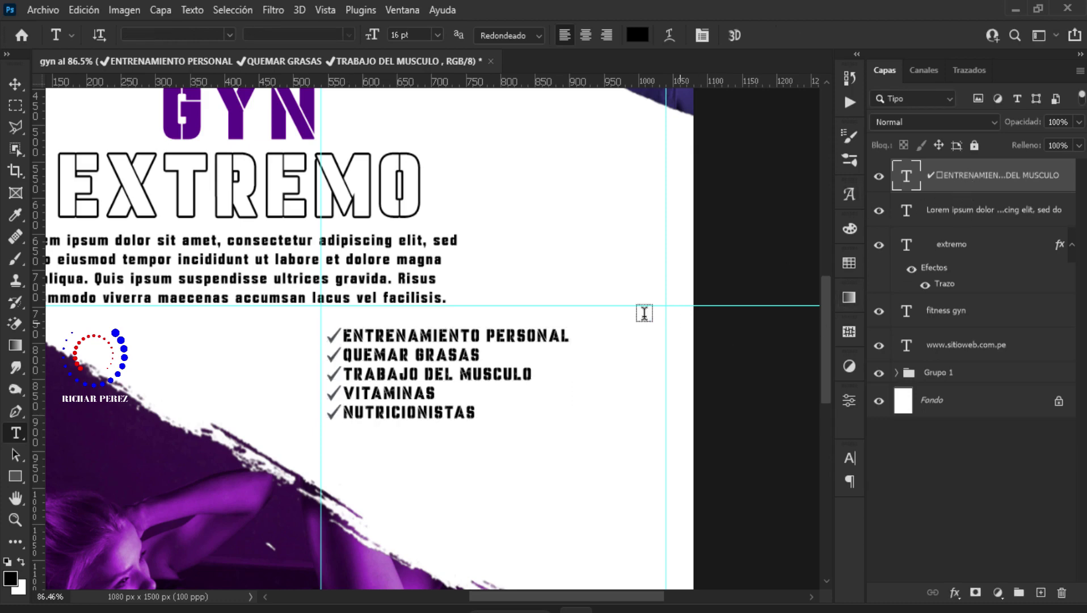
Raise the checklist's tracking from 100 to 160 in the Character panel.
scroll(429, 383, down, 2)
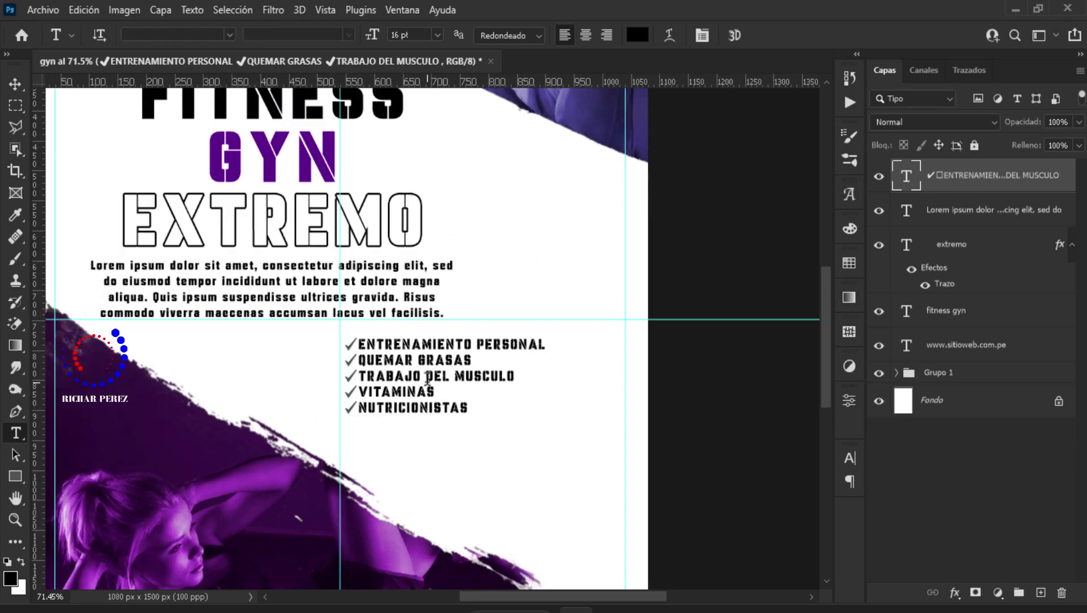
scroll(429, 383, up, 2)
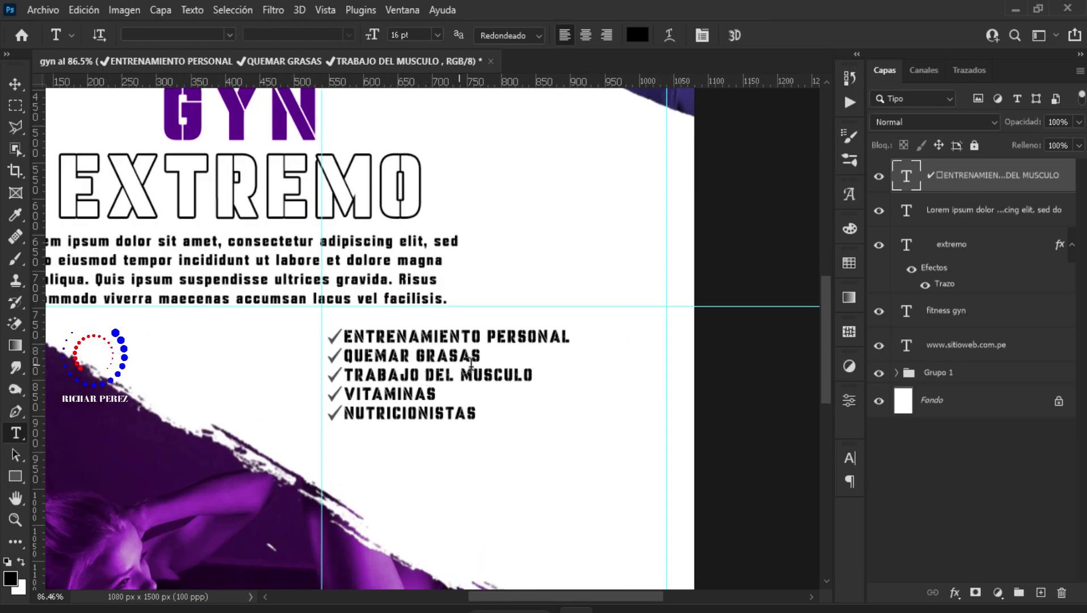
click(702, 35)
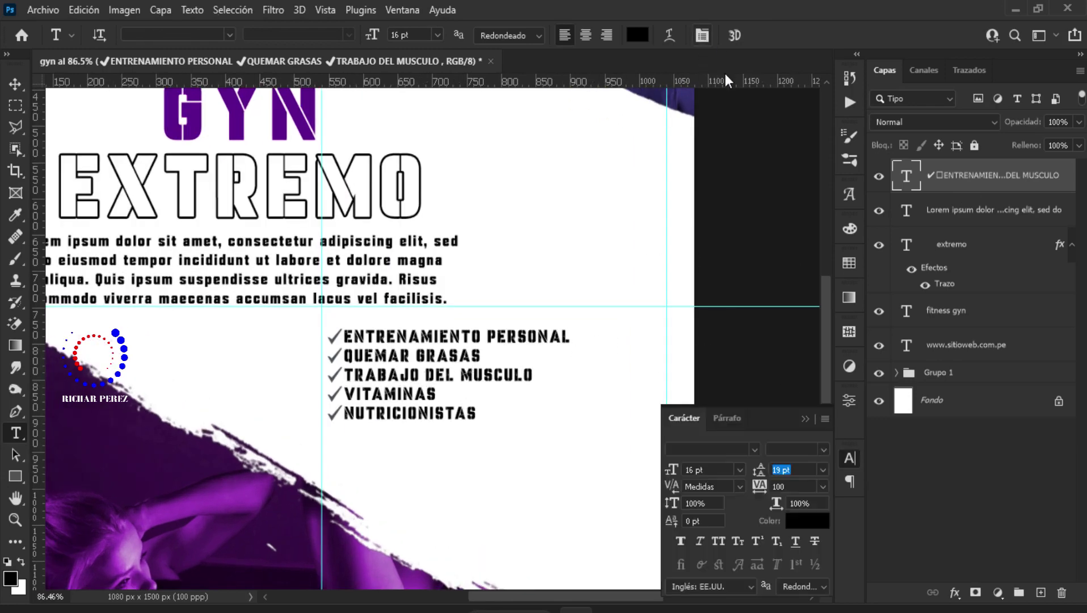
click(760, 491)
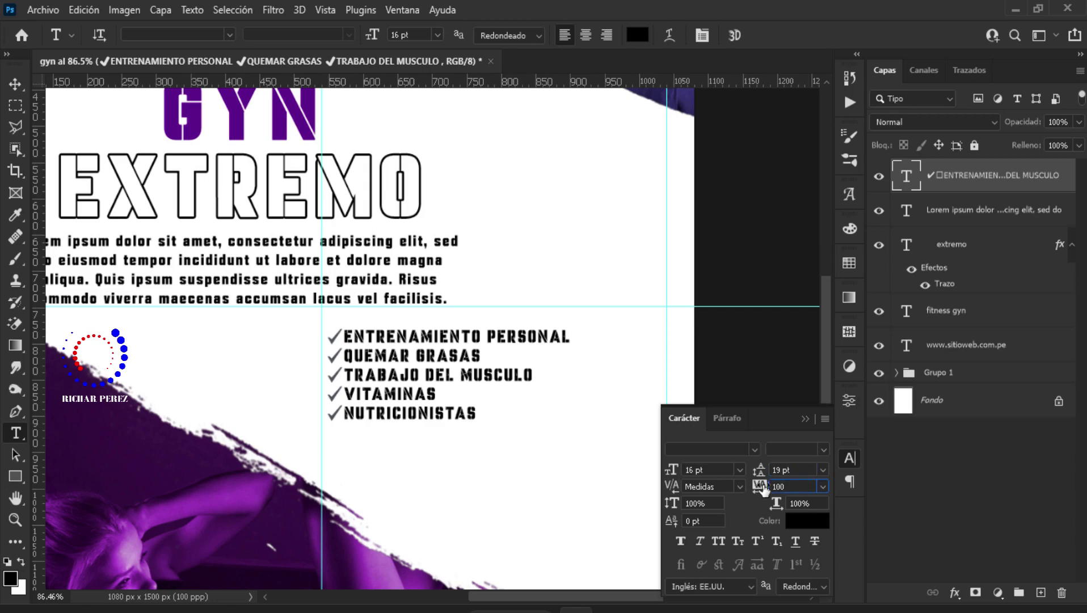
drag(763, 489, 766, 490)
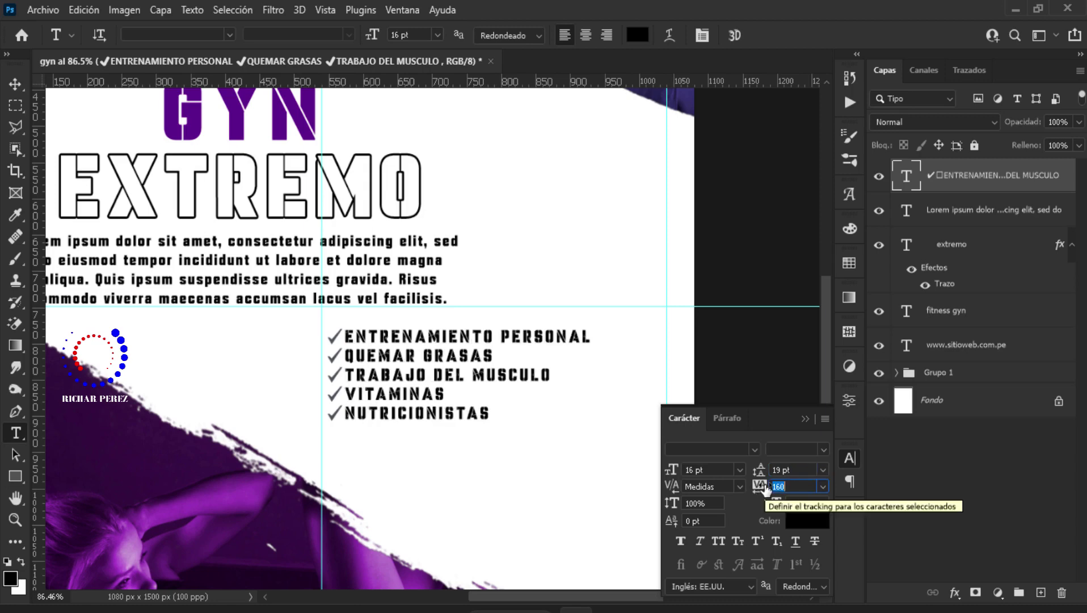
click(957, 192)
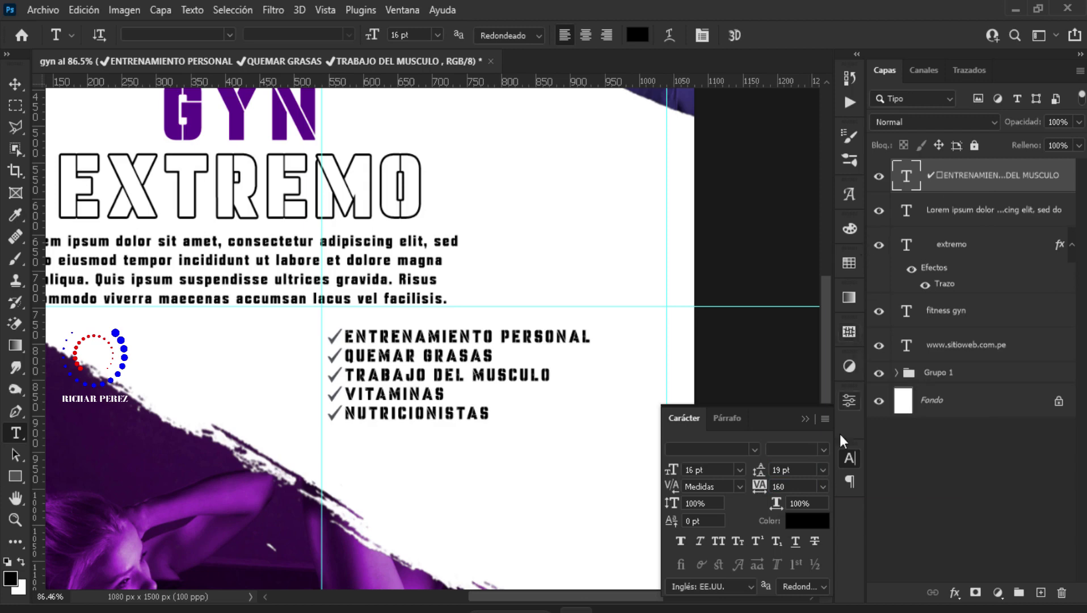
click(804, 418)
scroll(504, 492, down, 3)
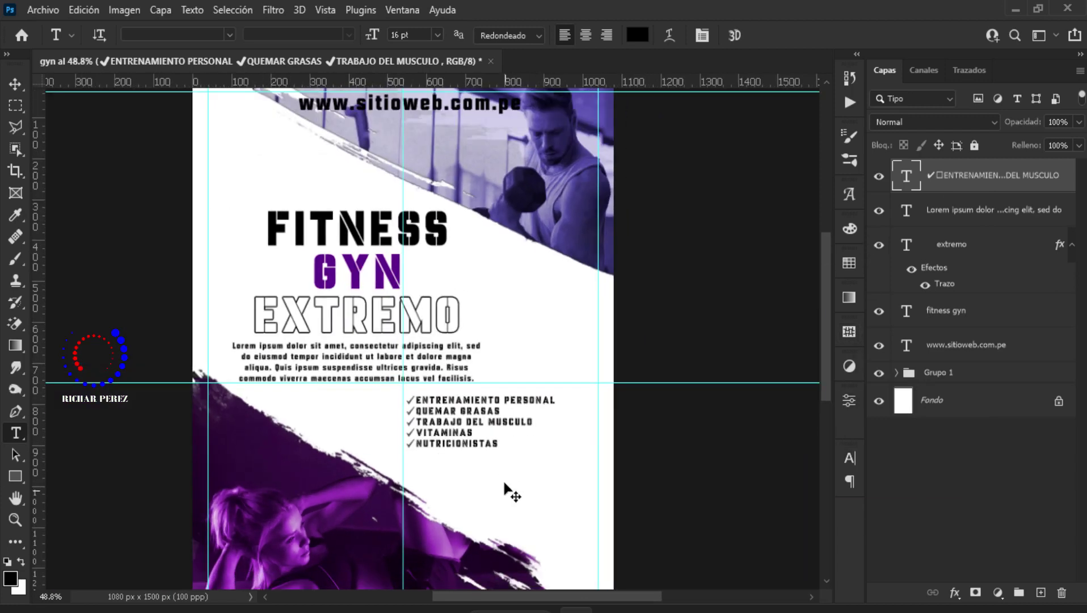
Scale the checklist text layer up to about 128% with Free Transform.
key(ctrl+t)
mouse_move(556, 421)
mouse_down()
mouse_move(602, 428)
mouse_move(561, 432)
mouse_up()
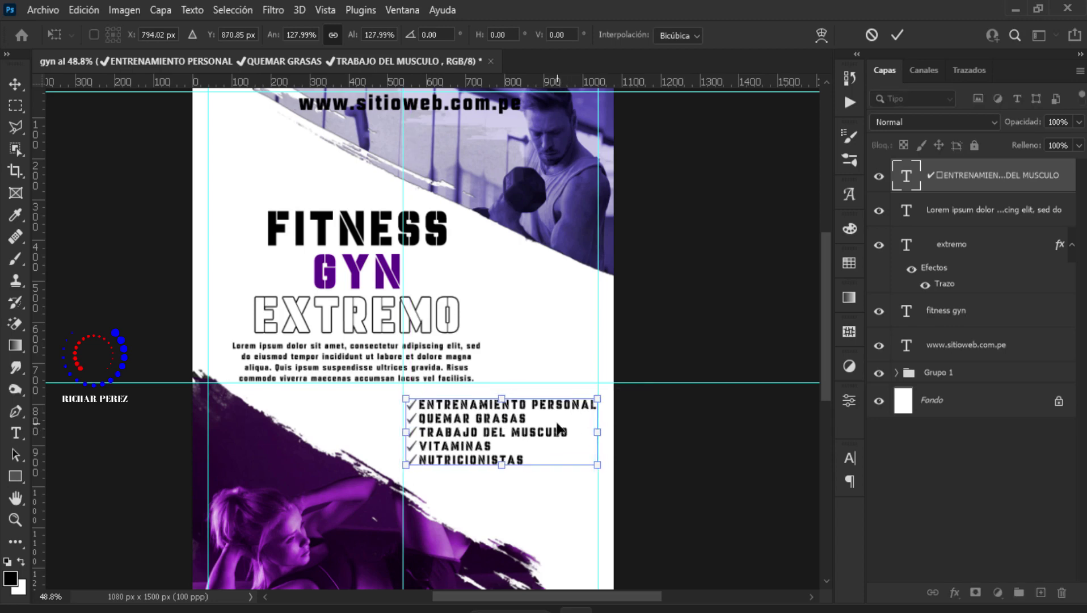
key(Return)
scroll(537, 479, down, 2)
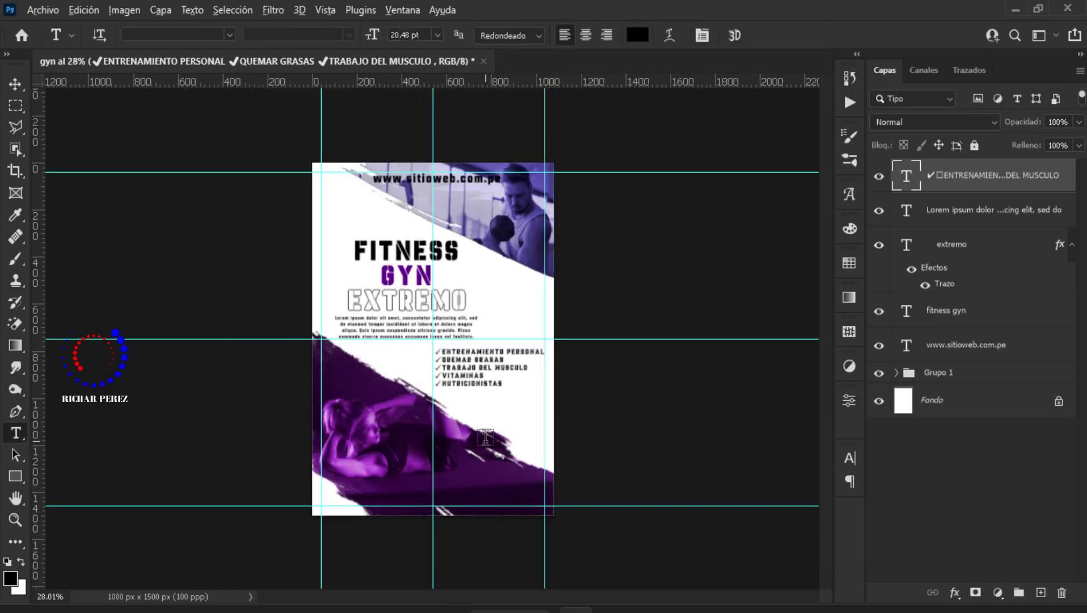
scroll(484, 448, up, 1)
scroll(482, 468, up, 1)
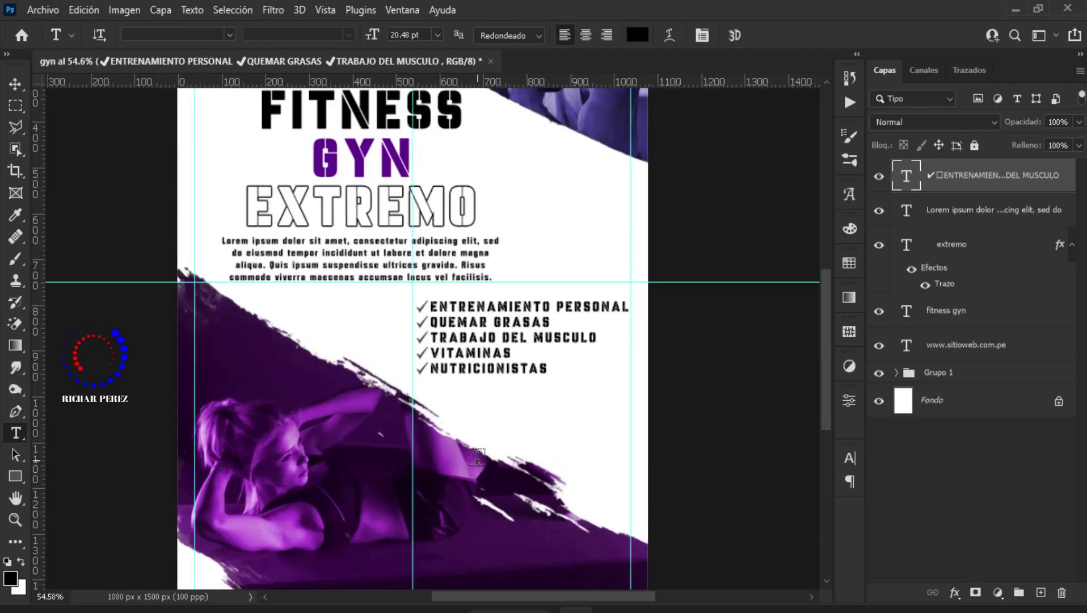
scroll(472, 455, up, 1)
scroll(466, 448, up, 1)
scroll(462, 445, up, 1)
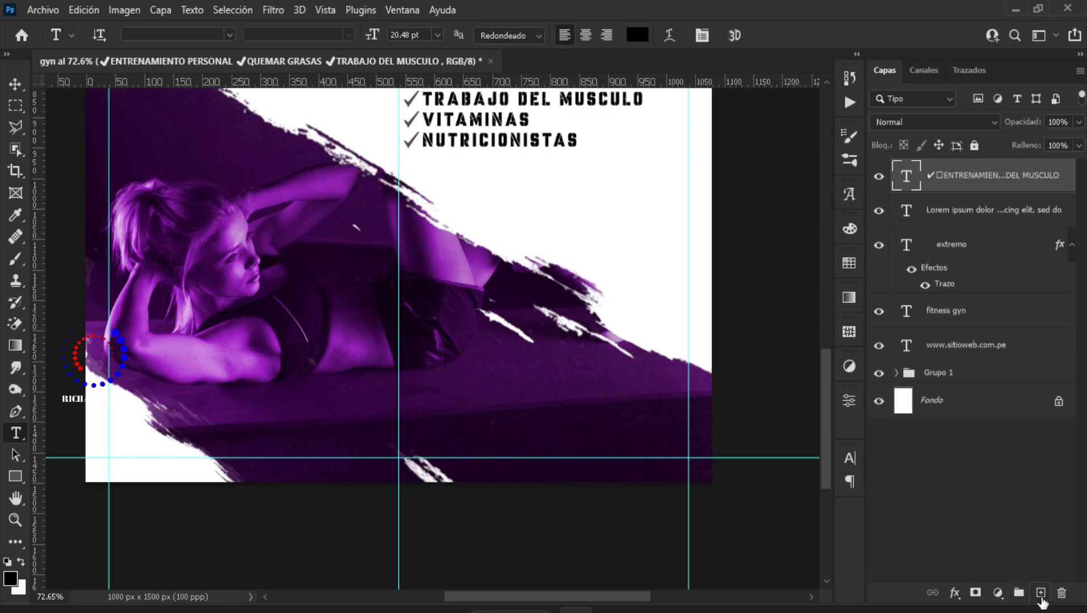
Add a new layer and type the gym's phone number on the purple band.
click(1039, 593)
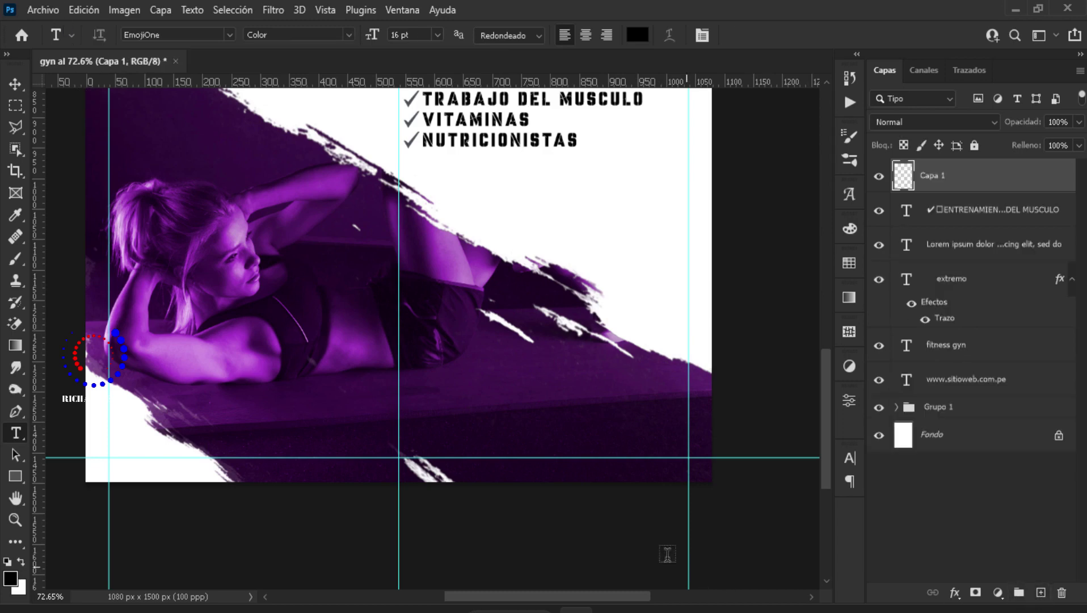
click(455, 383)
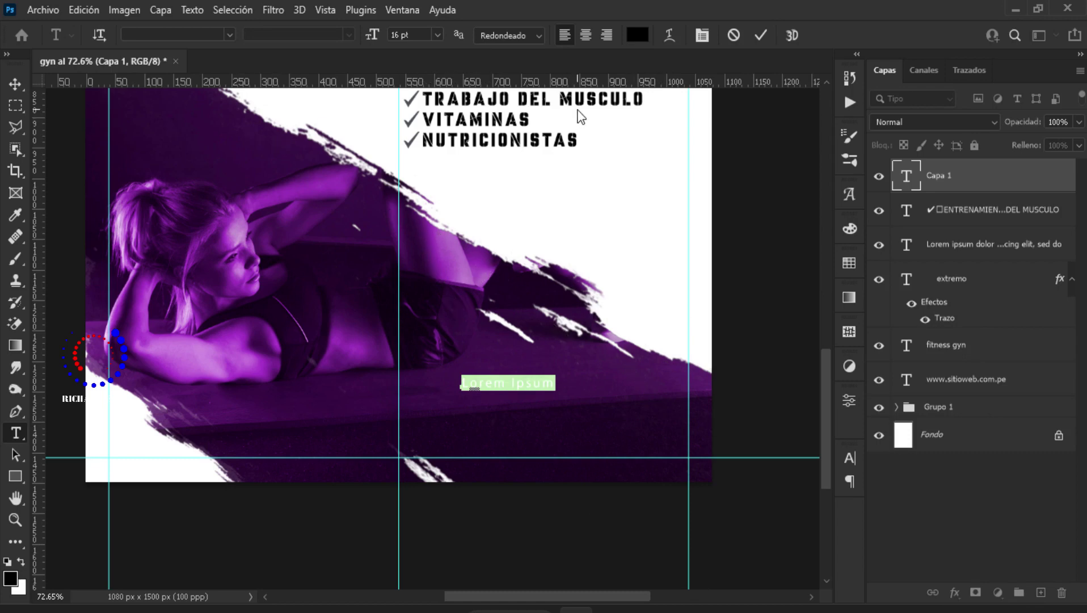
text(PI)
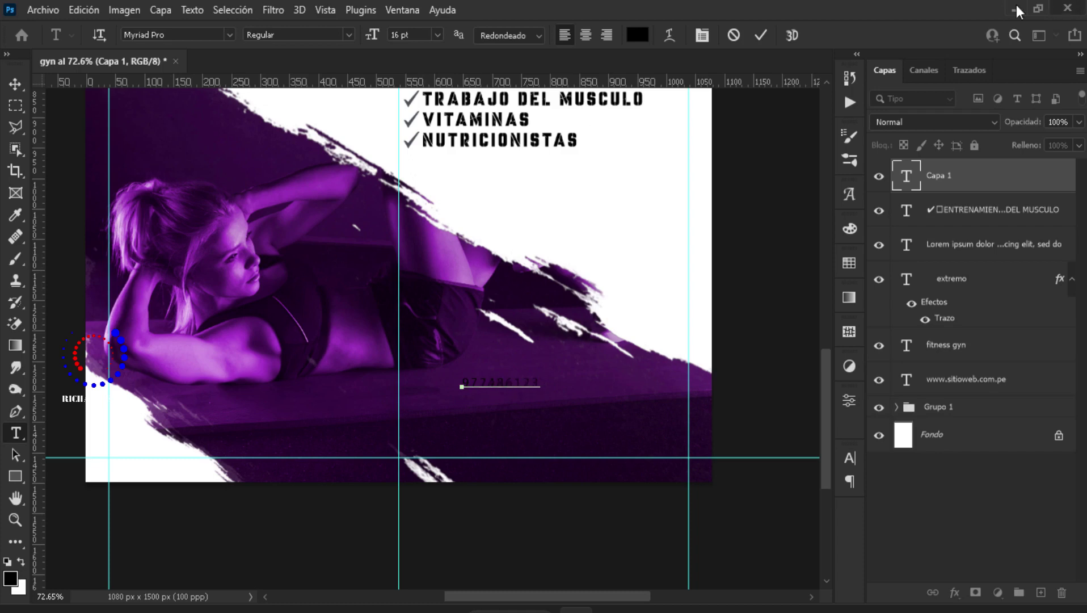
click(906, 176)
Make the phone number white (#ffffff) in the Lazer Game Zone font.
click(637, 35)
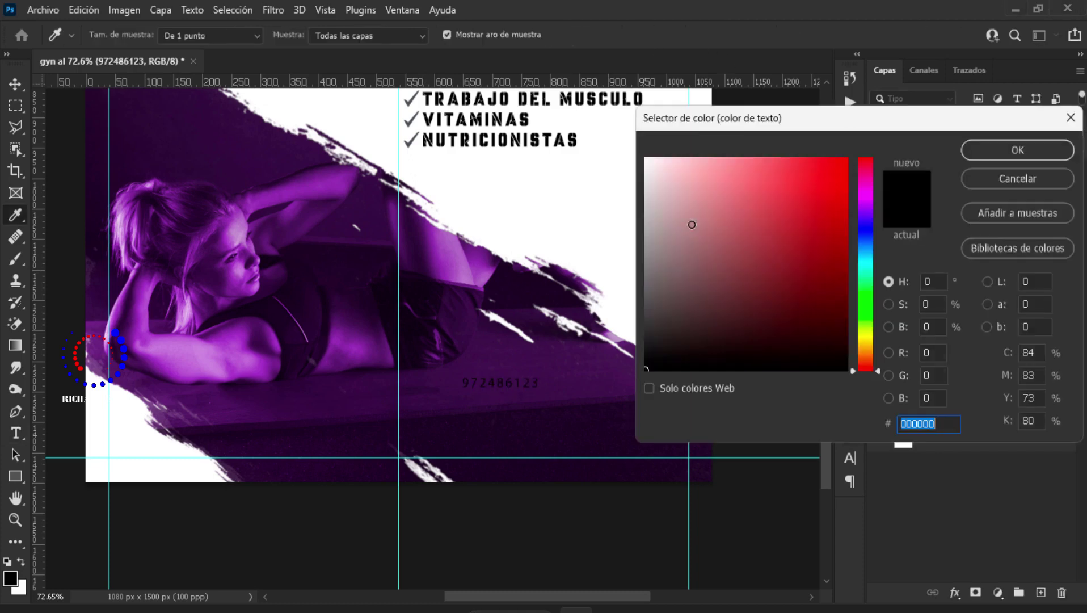
text(ffffff)
click(992, 154)
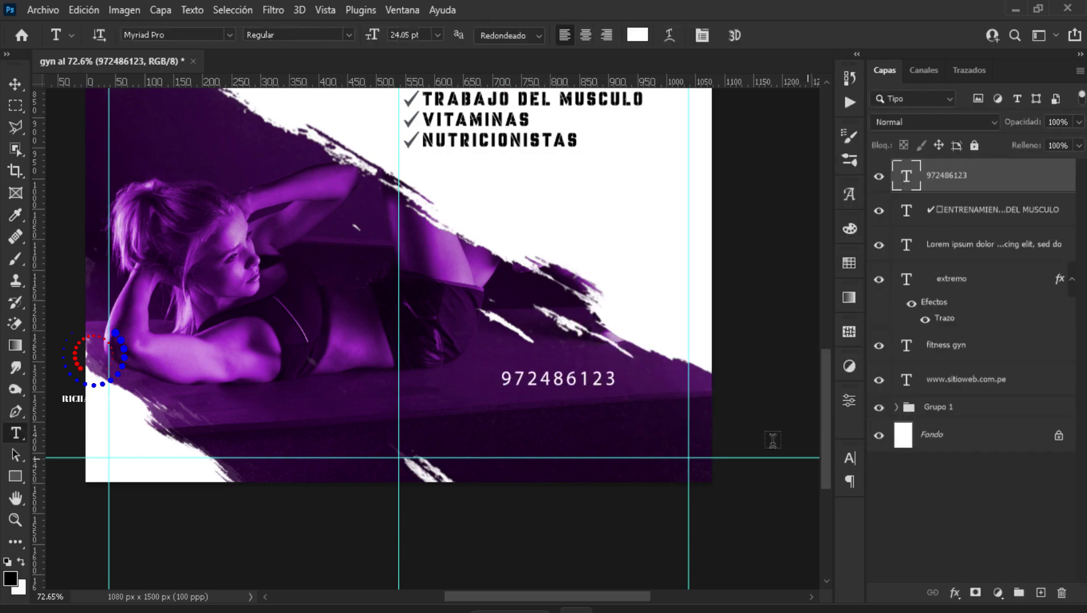
click(201, 90)
key(Return)
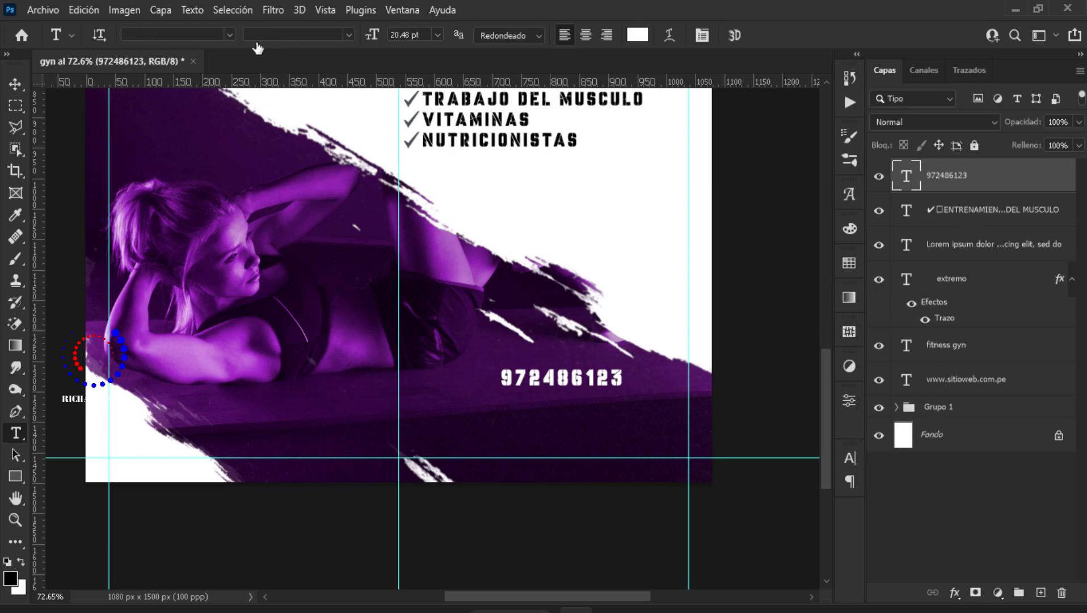
click(975, 213)
Place the 'cel' image as a red phone icon, shrunk to 45 px, just left of the number.
click(43, 10)
click(179, 374)
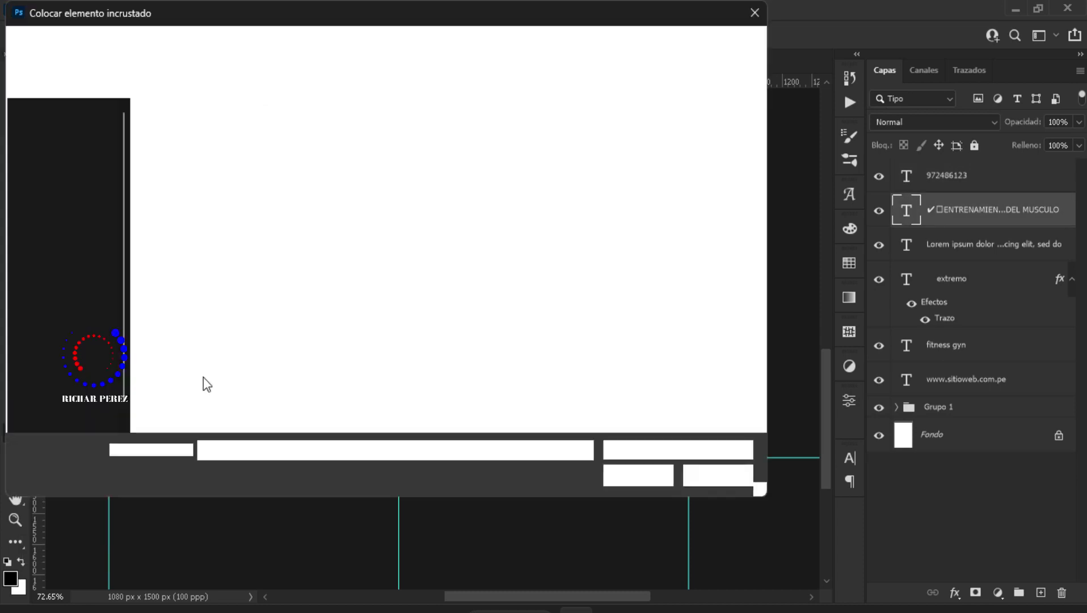
key(c)
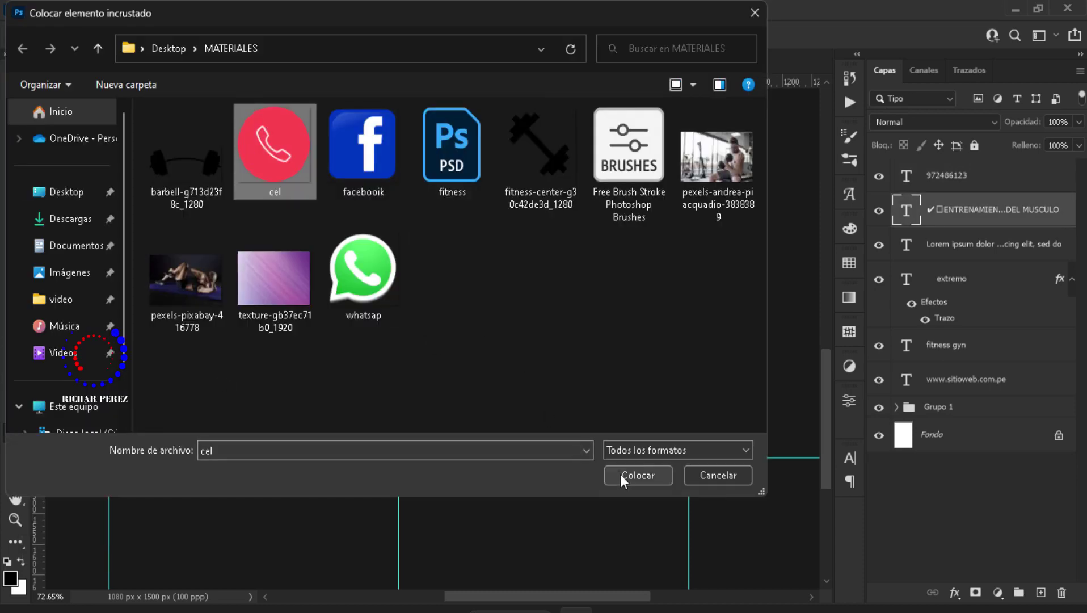
click(624, 475)
drag(477, 375, 489, 377)
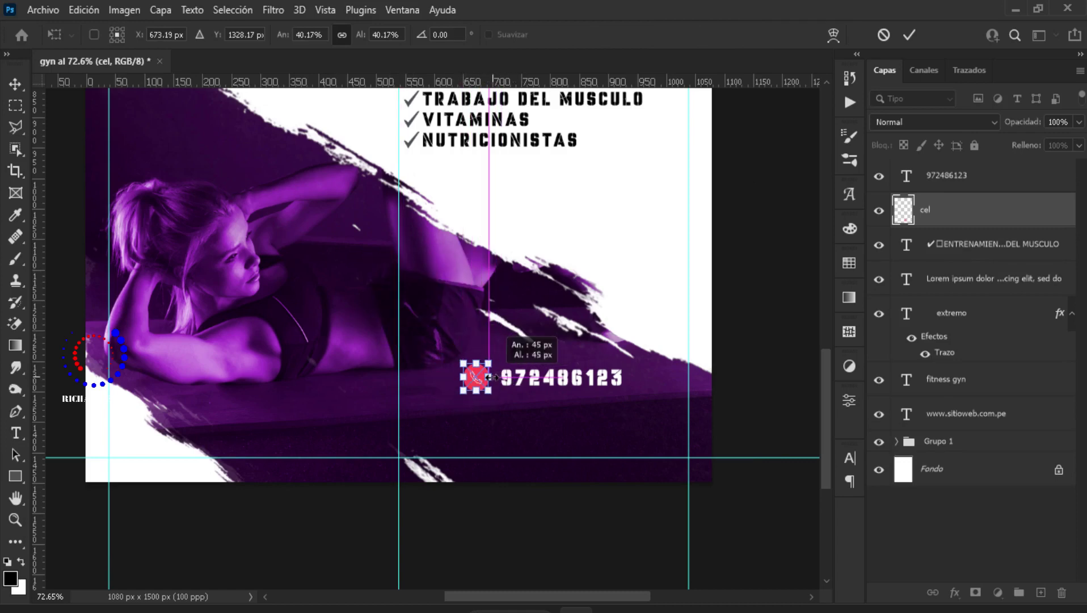
key(Right)
key(Right)
key(Right)
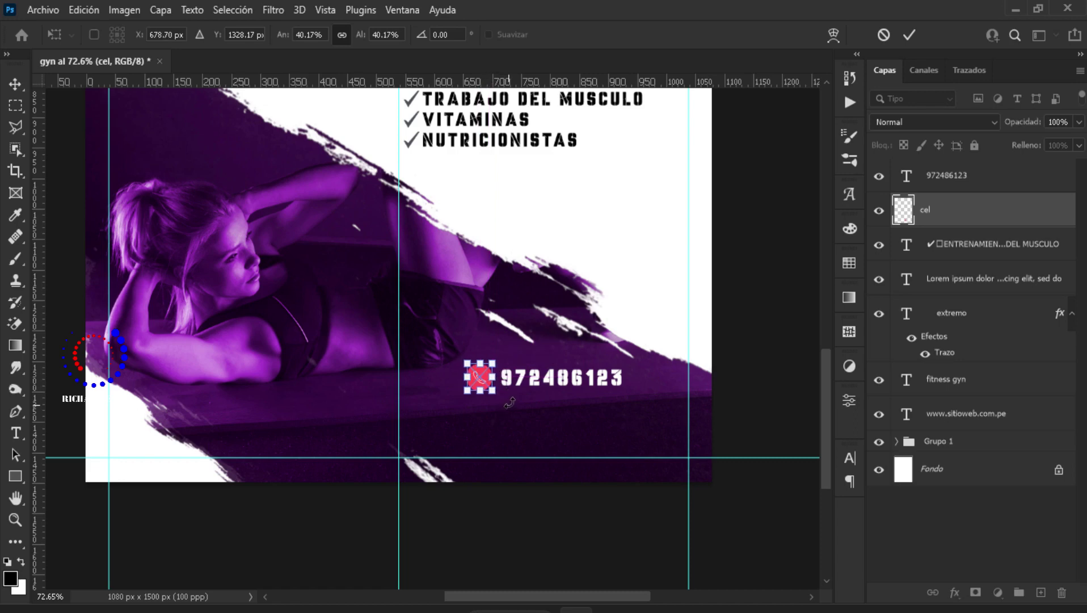
key(Return)
key(t)
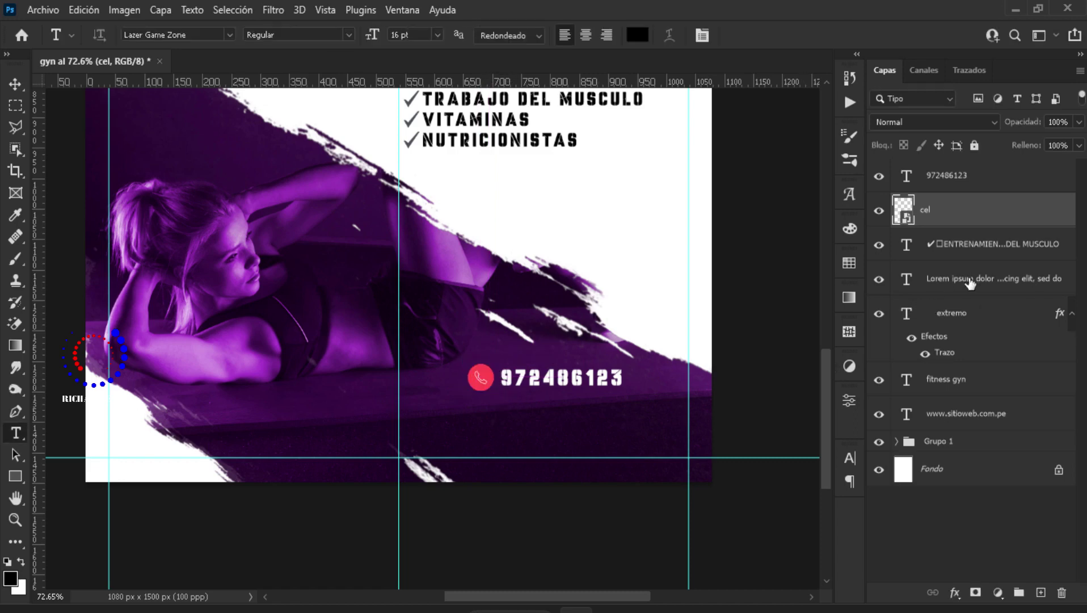
click(960, 251)
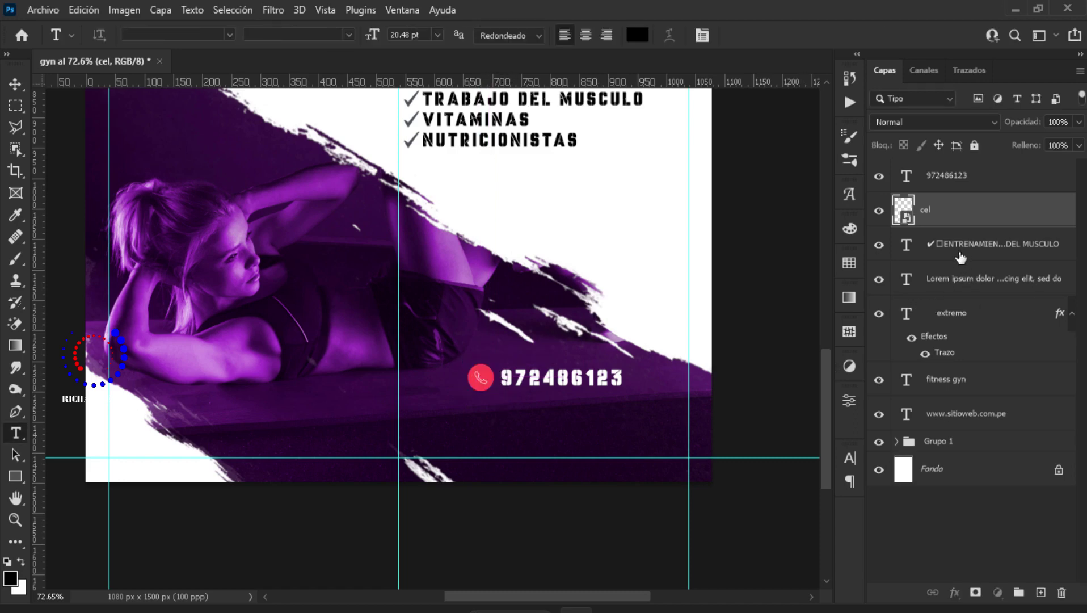
Draw a rectangle behind the phone number.
click(15, 476)
click(68, 476)
scroll(532, 418, up, 5)
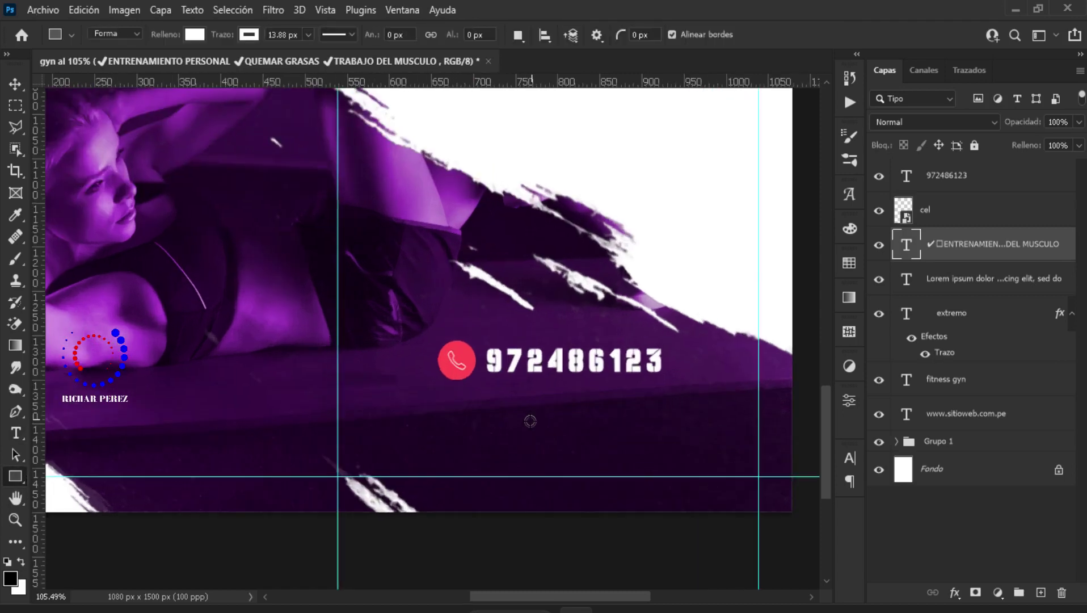
drag(412, 309, 715, 365)
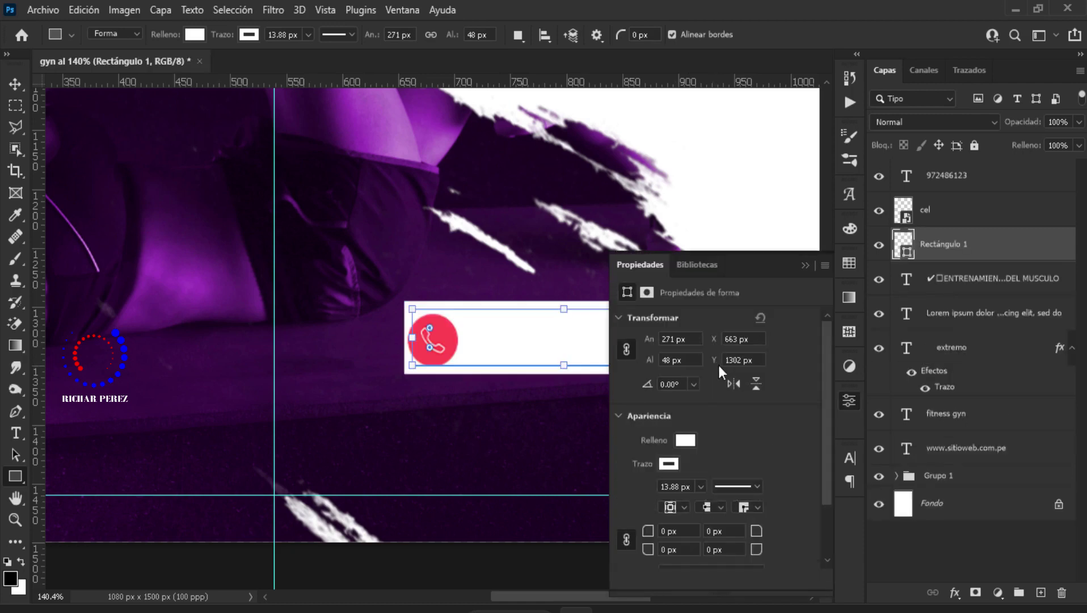
Fill the rectangle with the phone icon's pink and remove its outline.
click(685, 440)
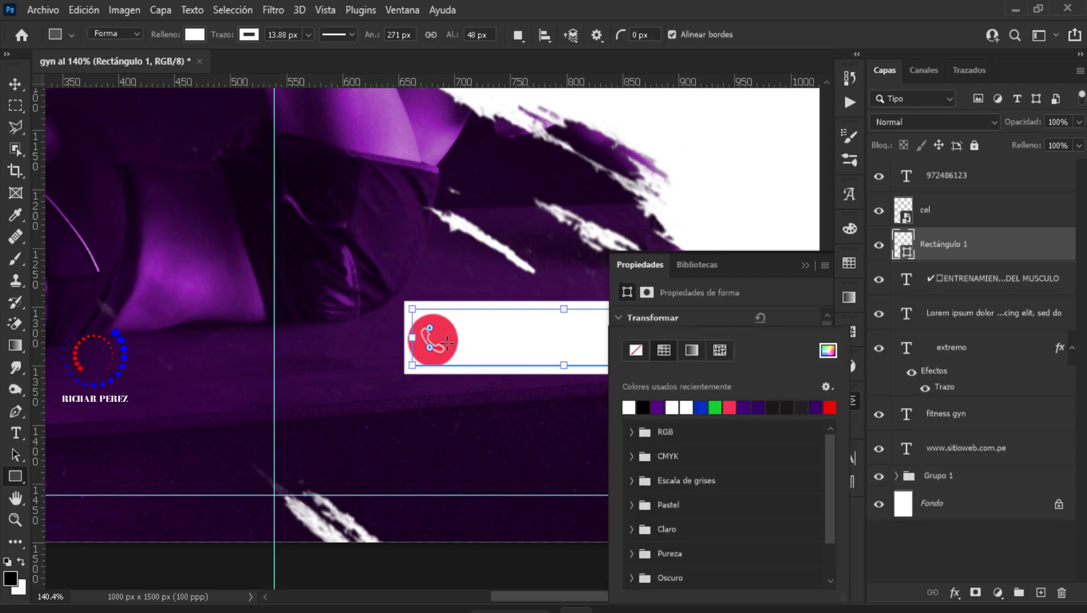
click(827, 350)
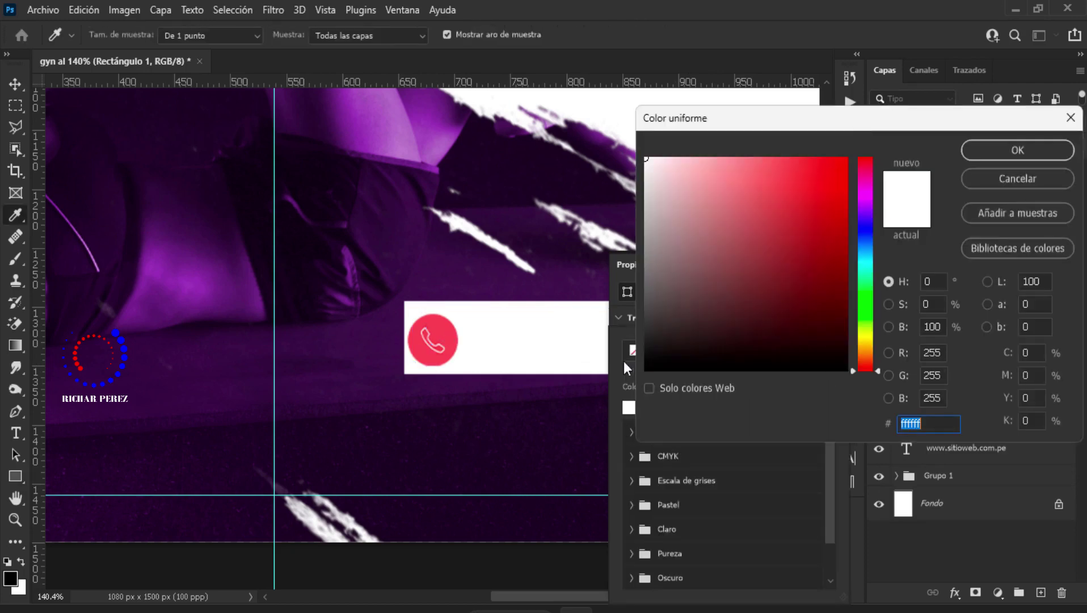
click(449, 337)
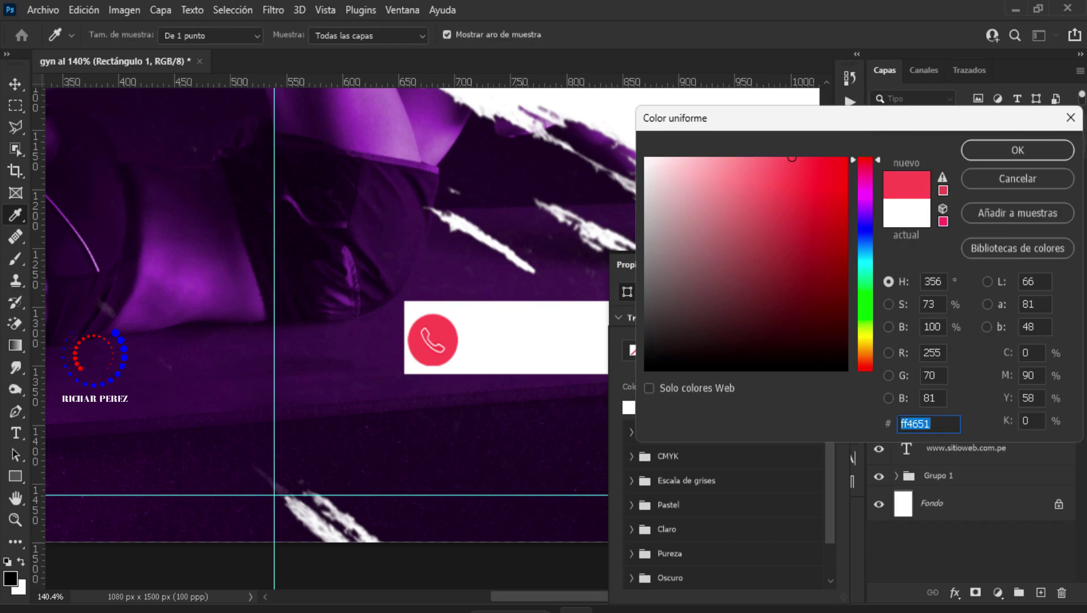
click(1016, 149)
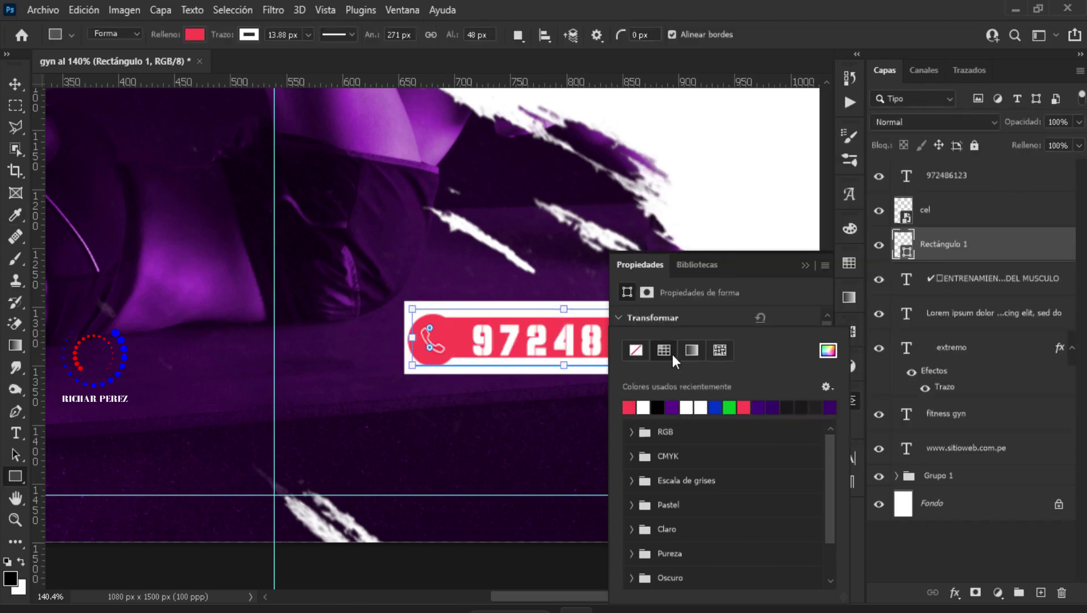
click(632, 319)
click(670, 392)
click(633, 351)
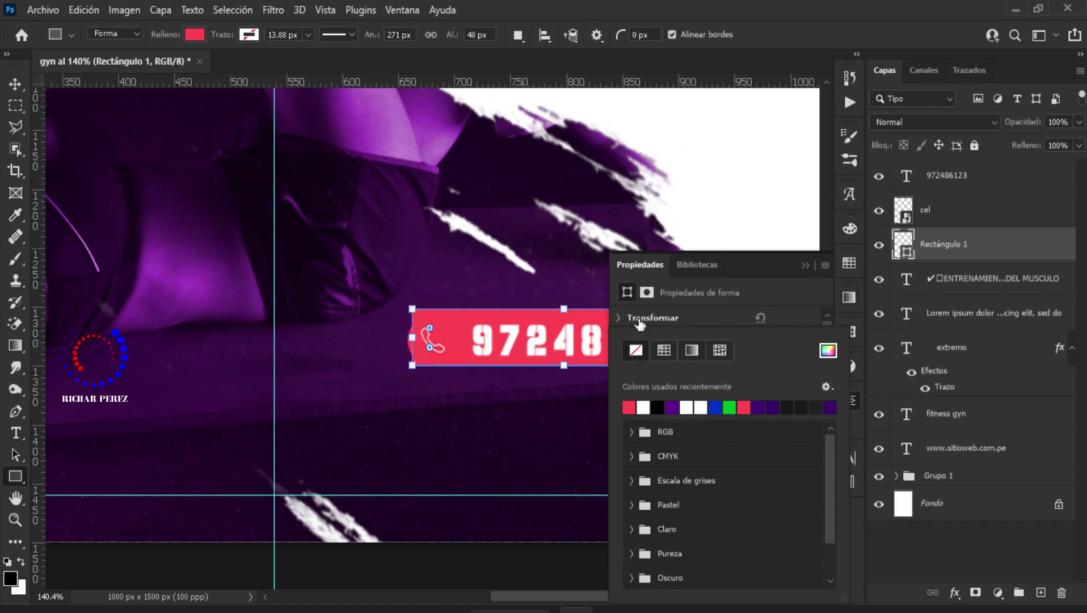
click(640, 320)
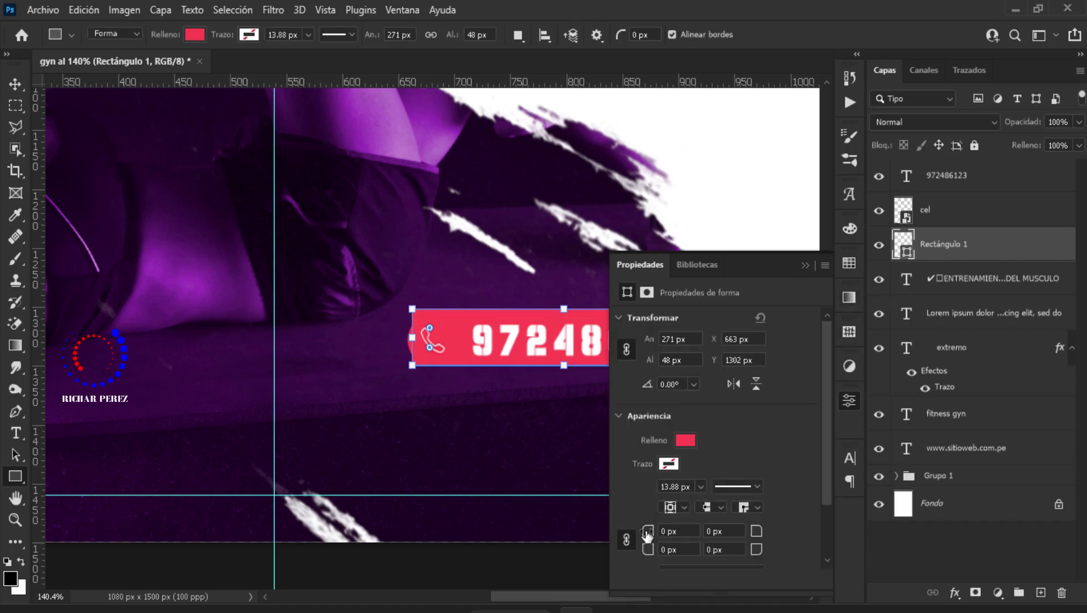
Round the rectangle's corners to 24 px.
click(647, 533)
text(24)
key(Return)
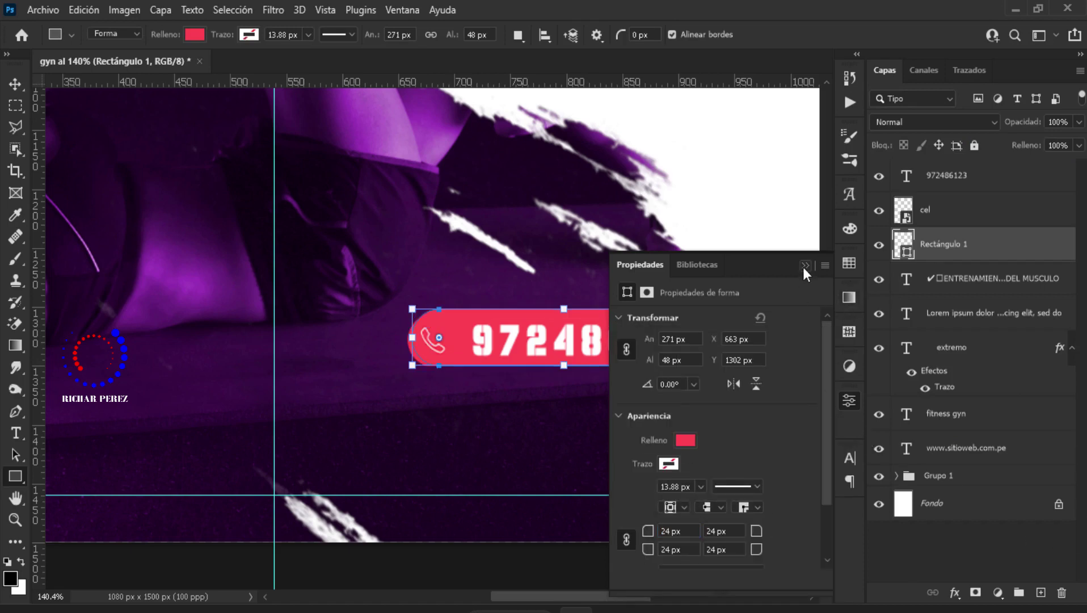
click(805, 265)
key(Return)
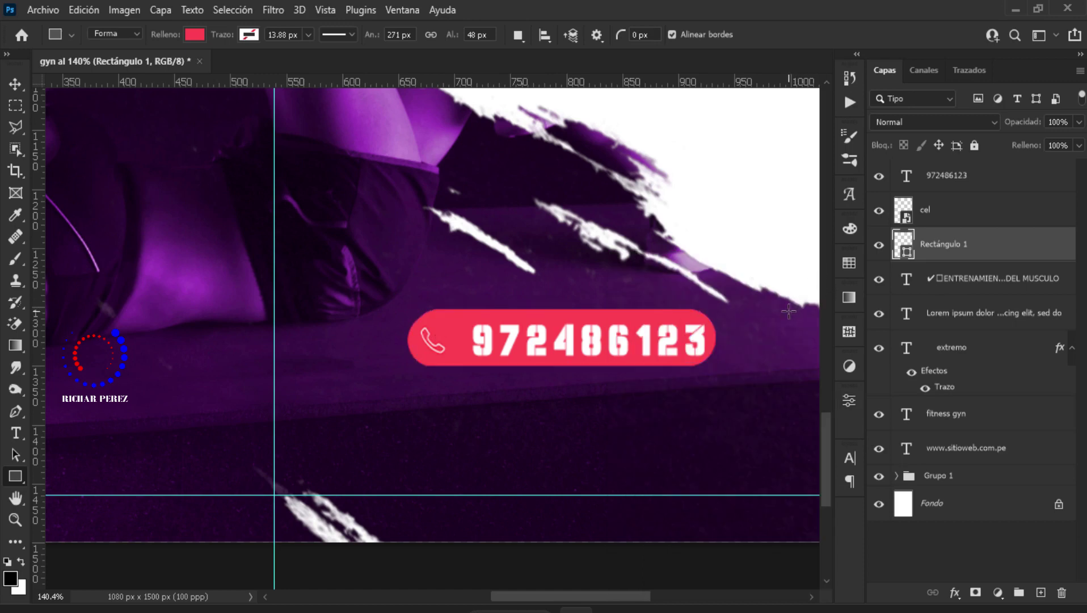
Nudge the phone icon right and up so it sits centred in the pink bar.
click(920, 220)
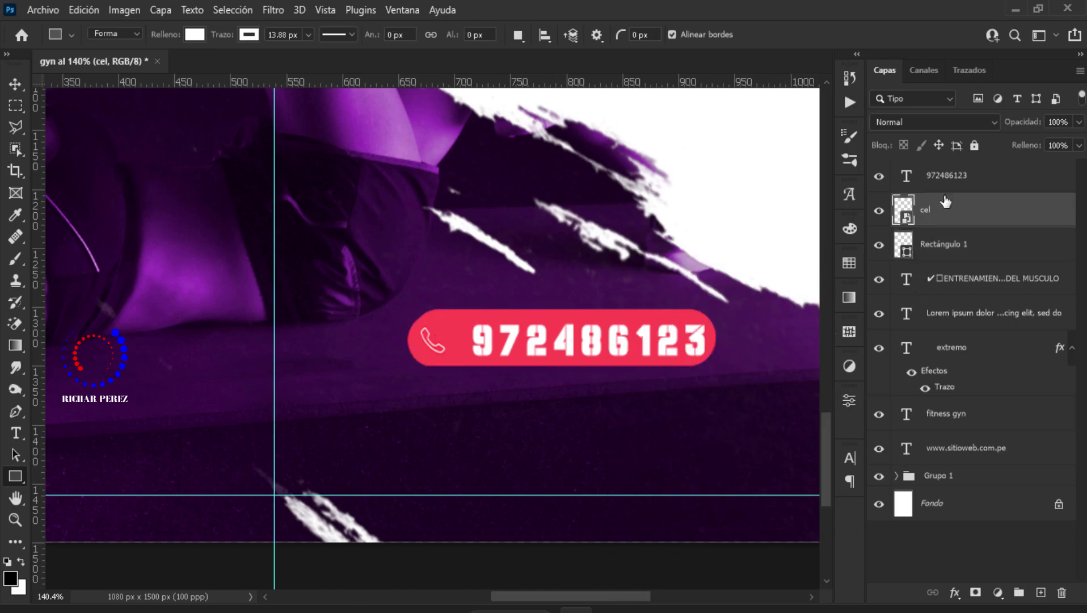
key(ctrl+t)
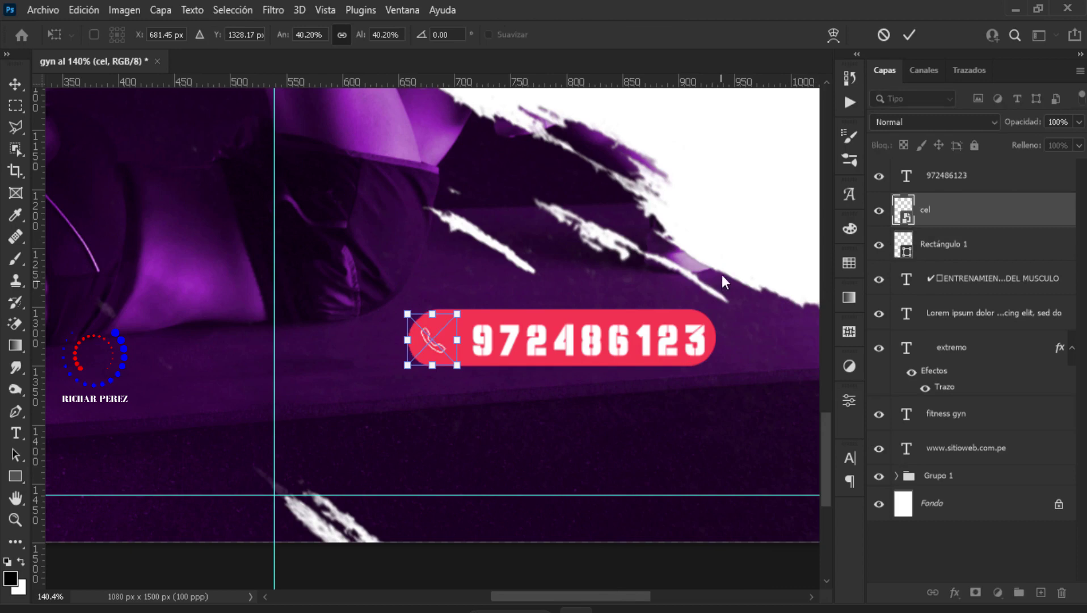
key(Right)
key(Right)
key(Right)
key(Right)
key(Right)
key(Up)
key(Up)
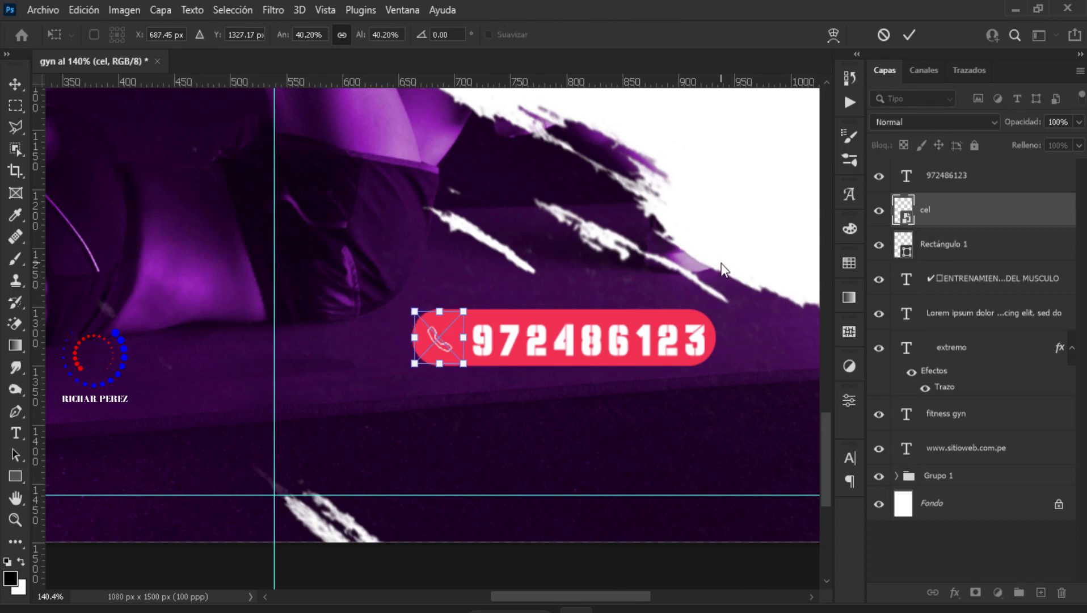
key(Right)
key(Right)
key(Return)
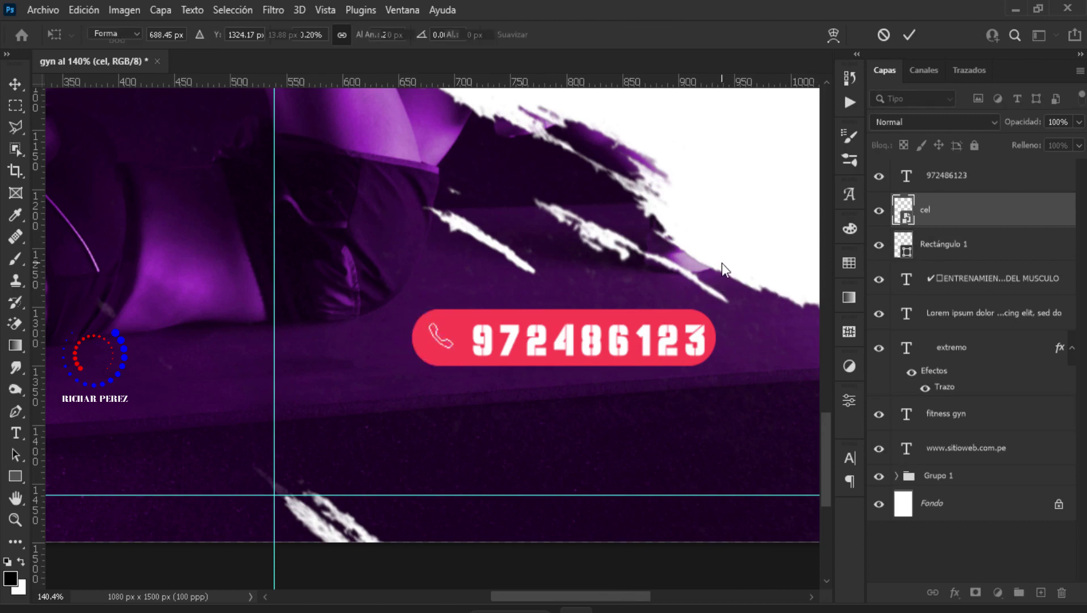
key(u)
scroll(775, 371, down, 2)
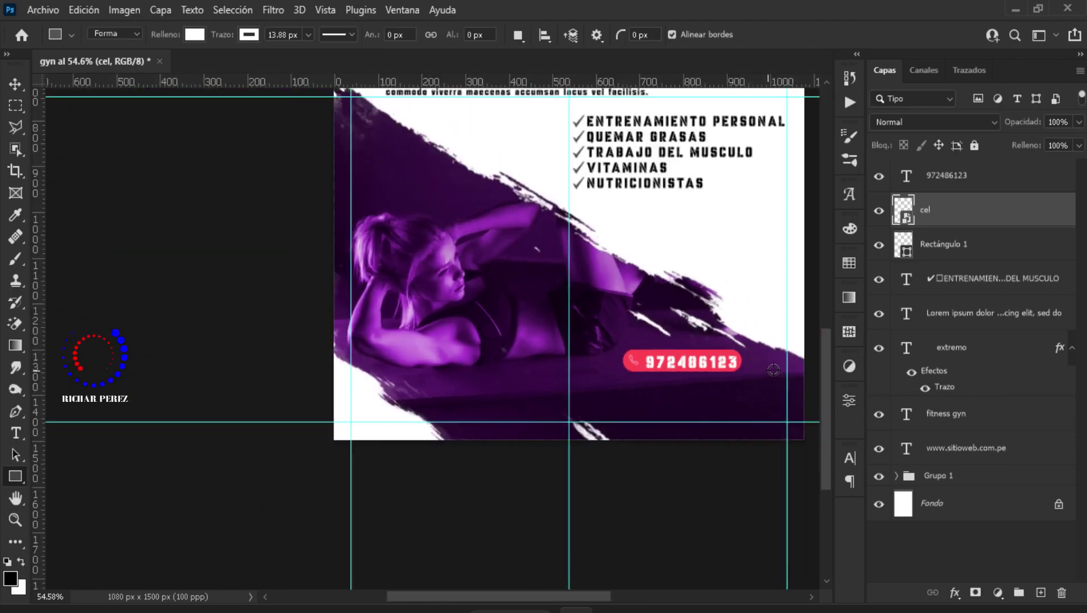
scroll(775, 371, down, 3)
scroll(775, 372, up, 2)
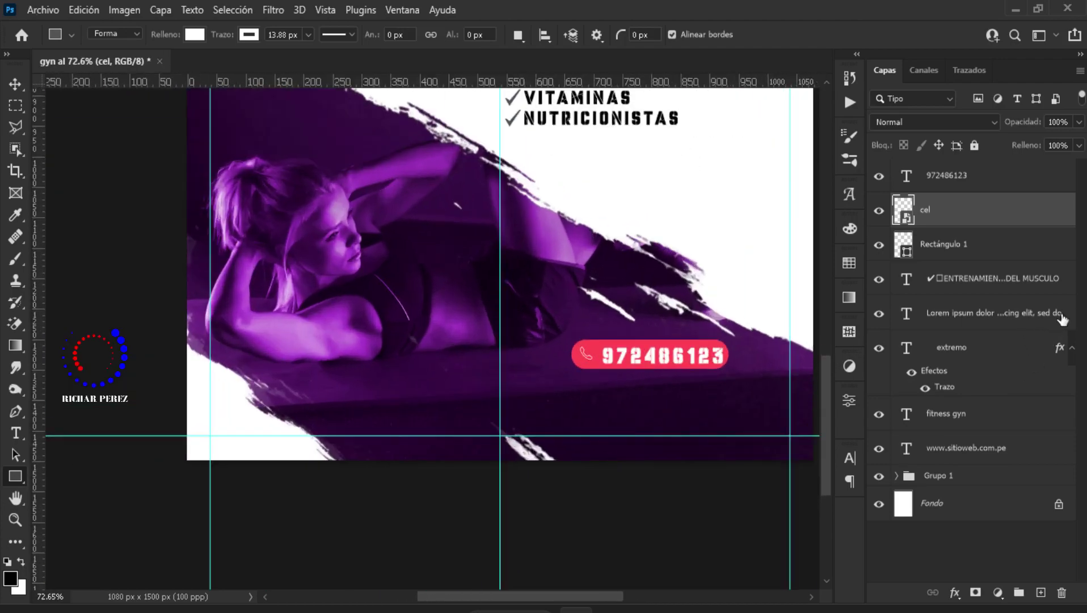
Duplicate the phone number text layer.
click(992, 245)
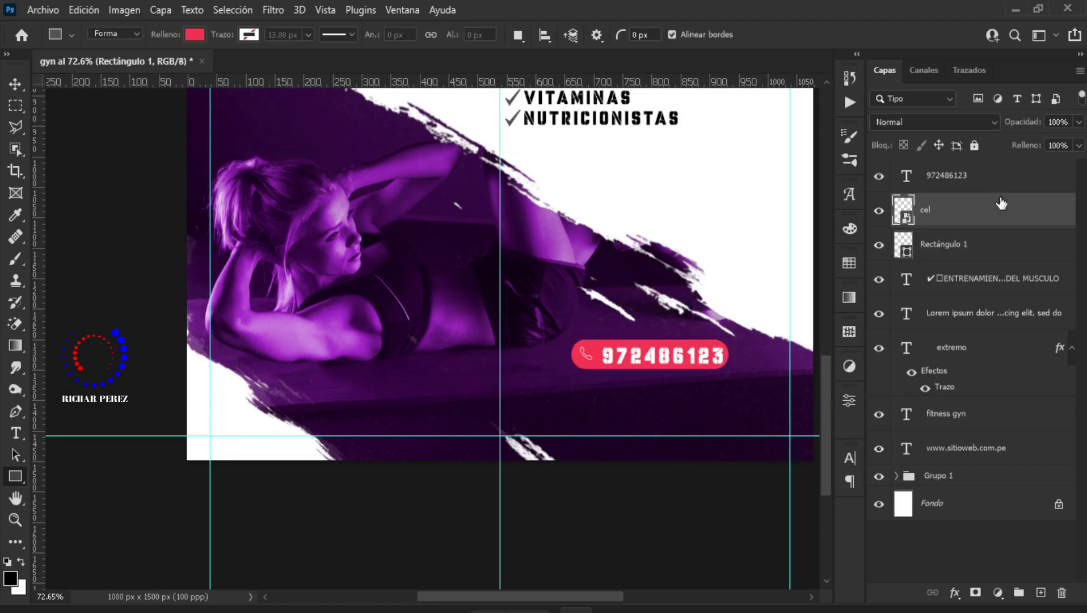
click(999, 209)
click(1004, 180)
key(ctrl+j)
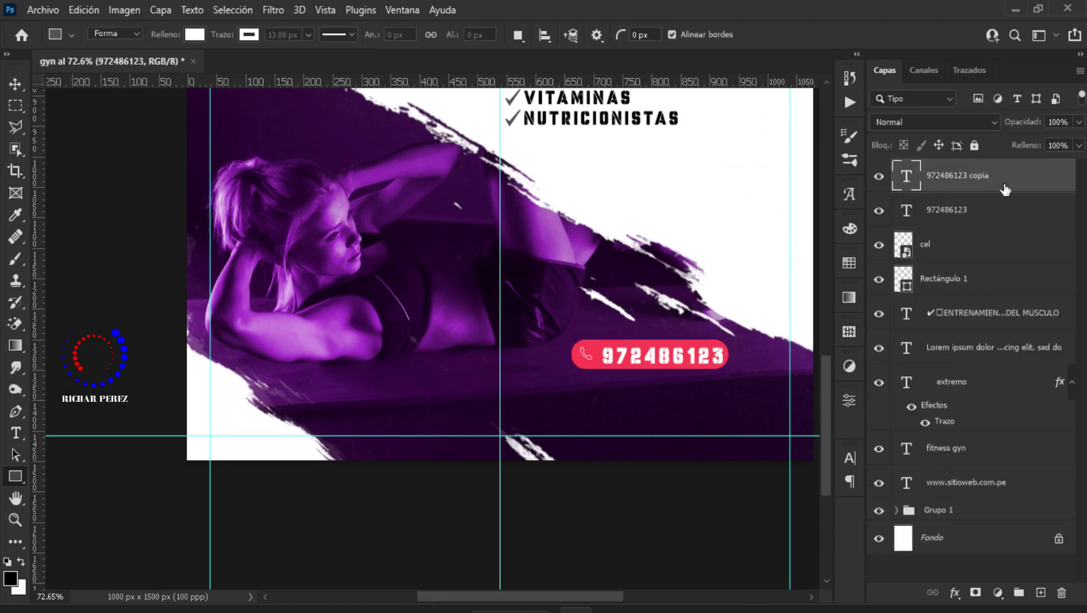
key(ctrl+t)
drag(696, 356, 688, 390)
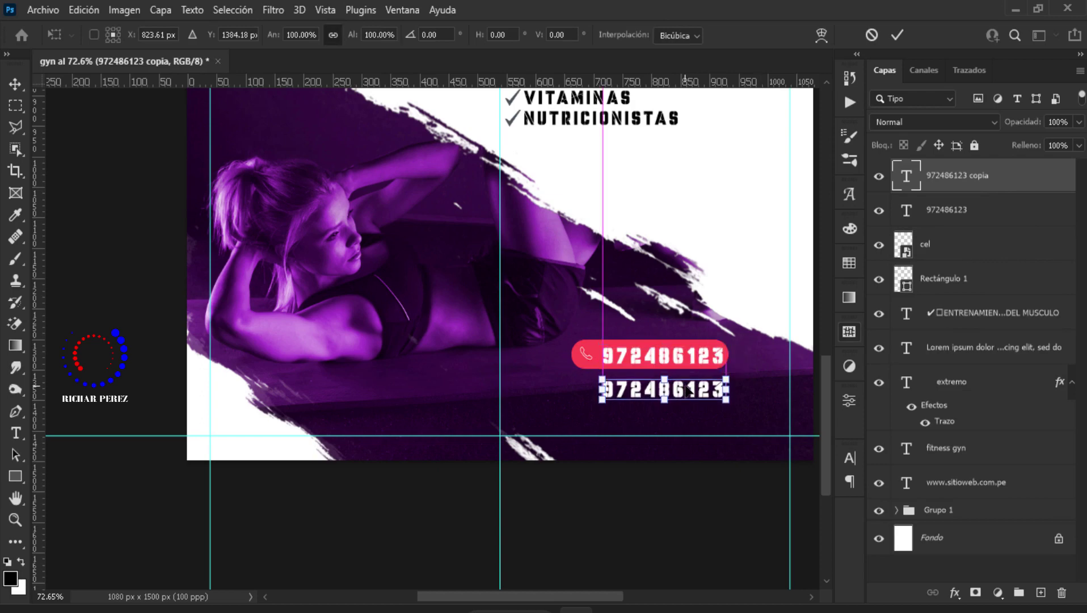
key(ctrl+z)
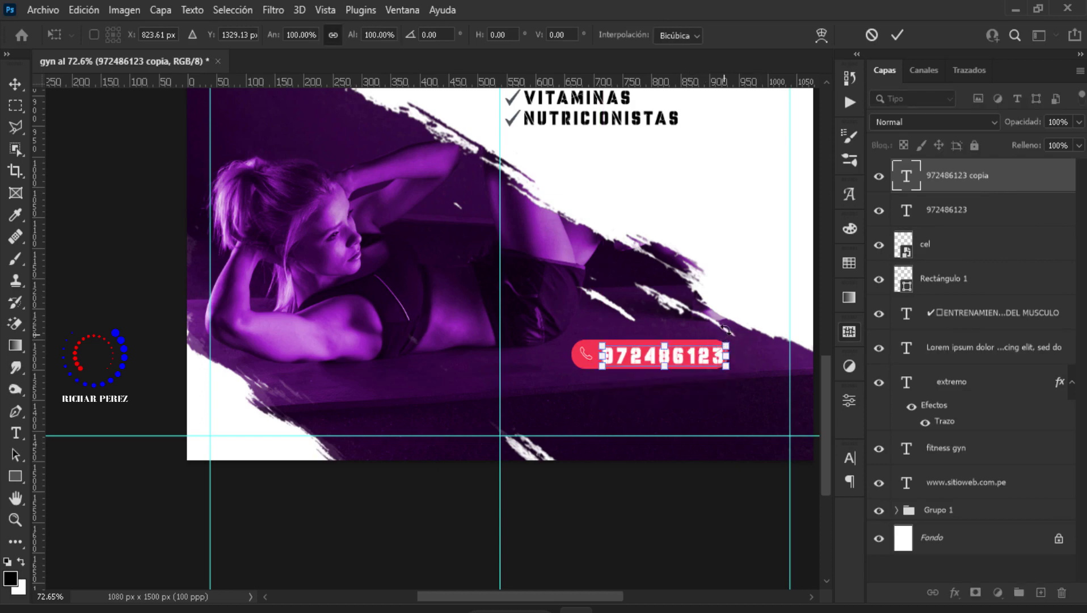
key(Return)
Duplicate the pink pill and move it with the number copy below the original pill.
key(u)
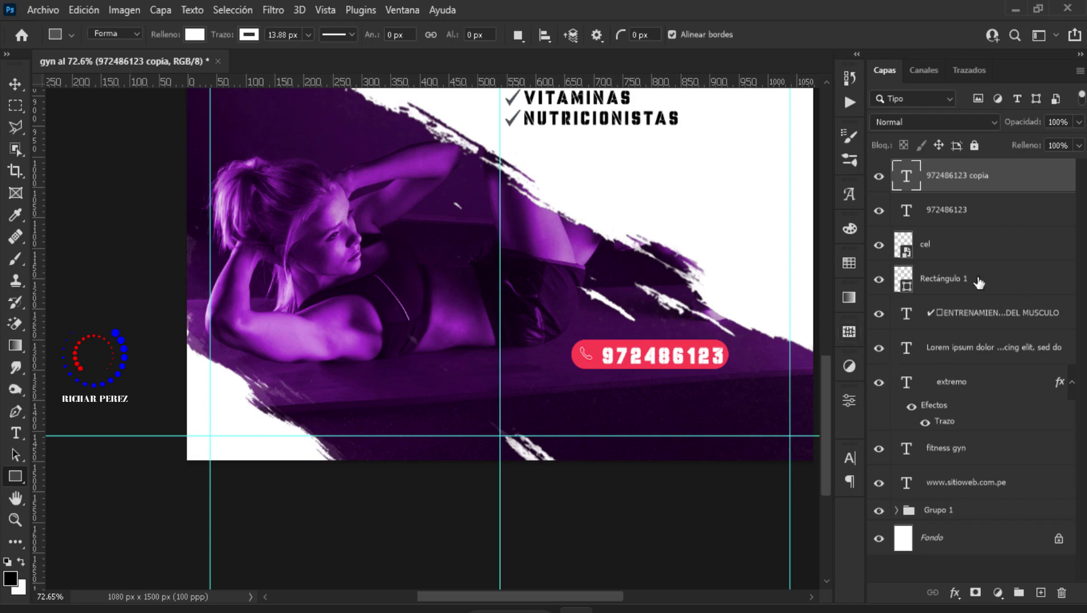
click(978, 280)
key(ctrl+j)
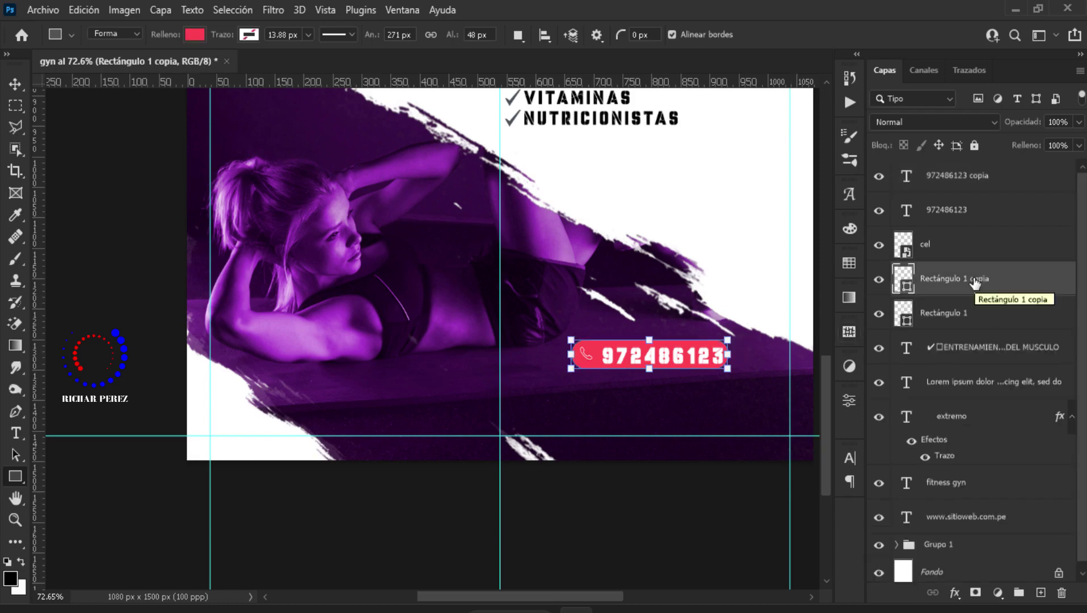
drag(974, 282, 975, 188)
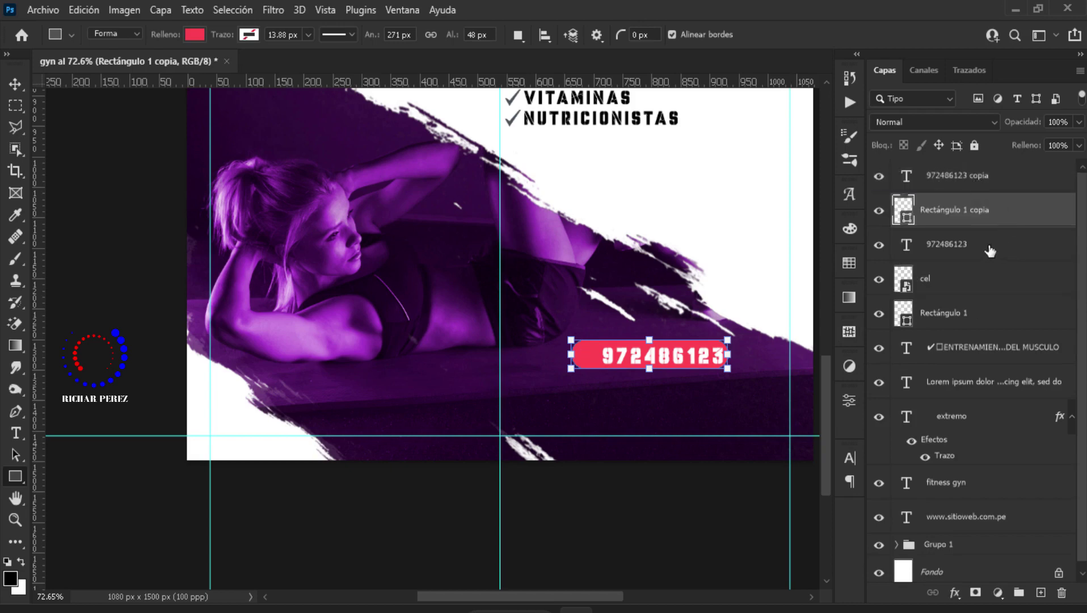
ctrl+click(966, 182)
key(ctrl+t)
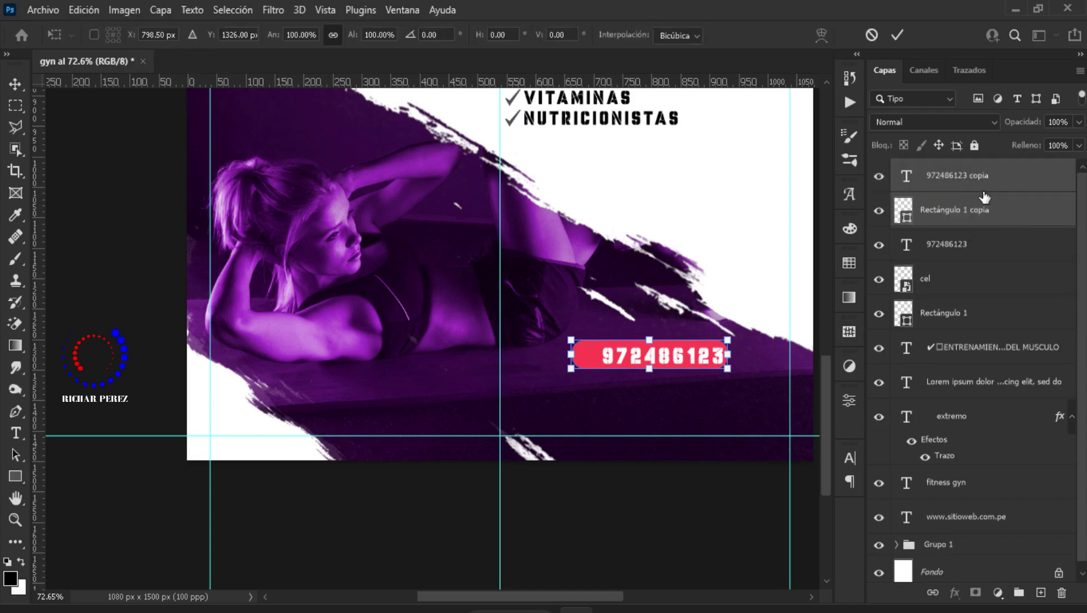
key(Down)
key(Down)
key(Down)
key(Down)
key(Down)
key(Down)
key(Down)
key(Down)
key(Down)
key(Down)
key(Down)
key(Down)
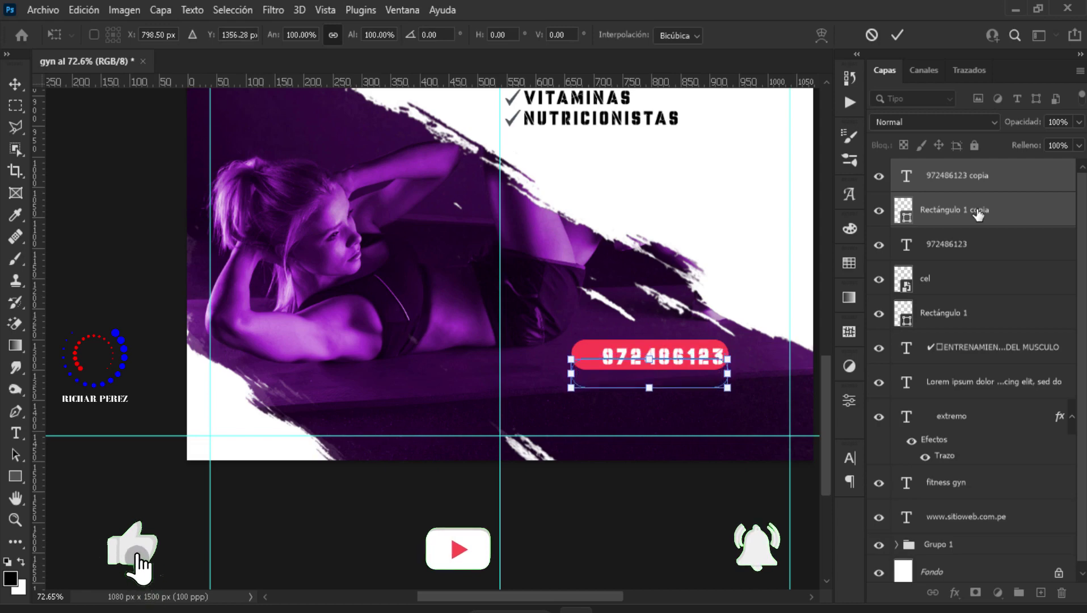
key(Down)
key(Down)
key(Down)
key(Down)
key(Down)
key(Down)
key(Return)
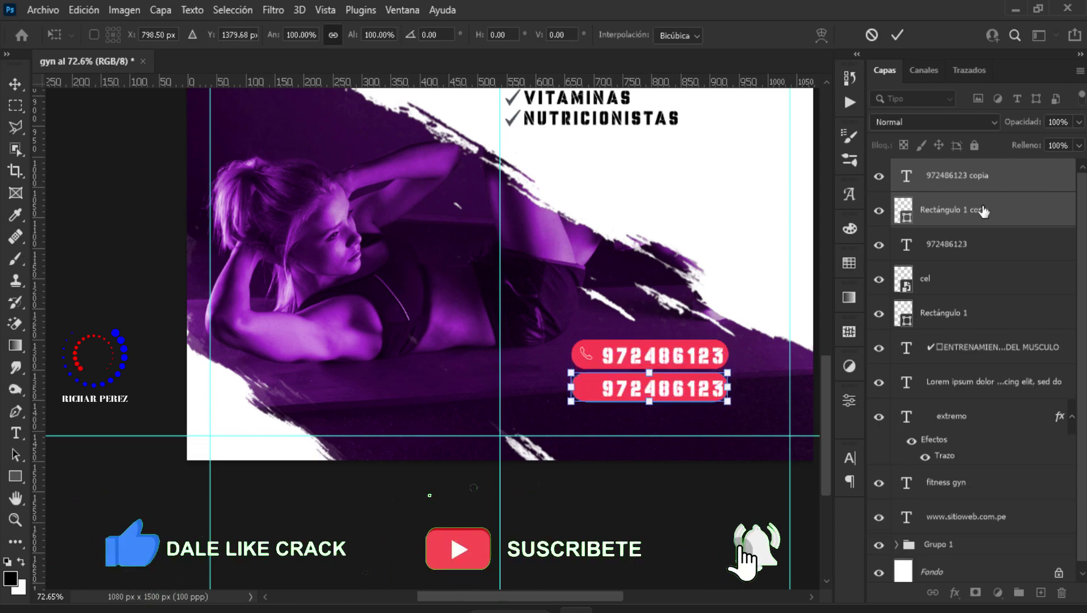
key(Escape)
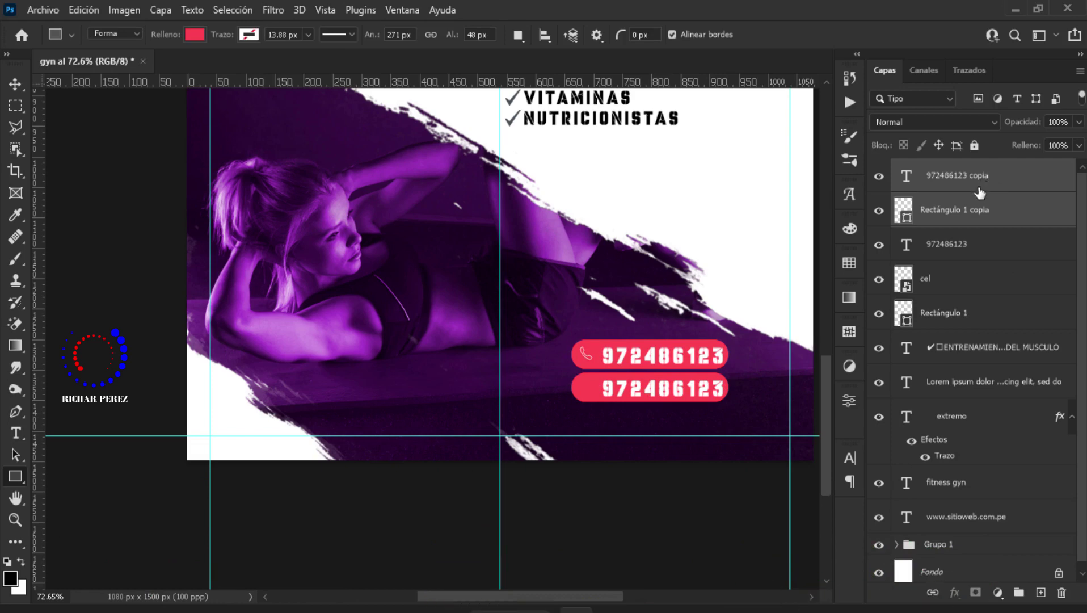
click(990, 177)
Place the 'whatsap' image, shrunk to icon size, at the left of the second pill.
click(42, 10)
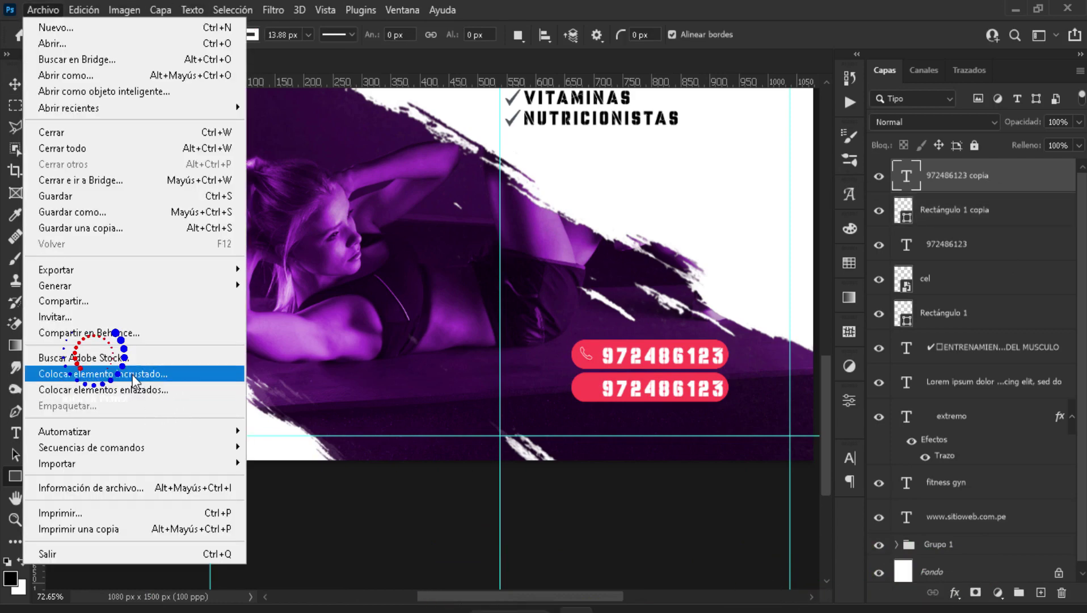
click(114, 373)
click(363, 268)
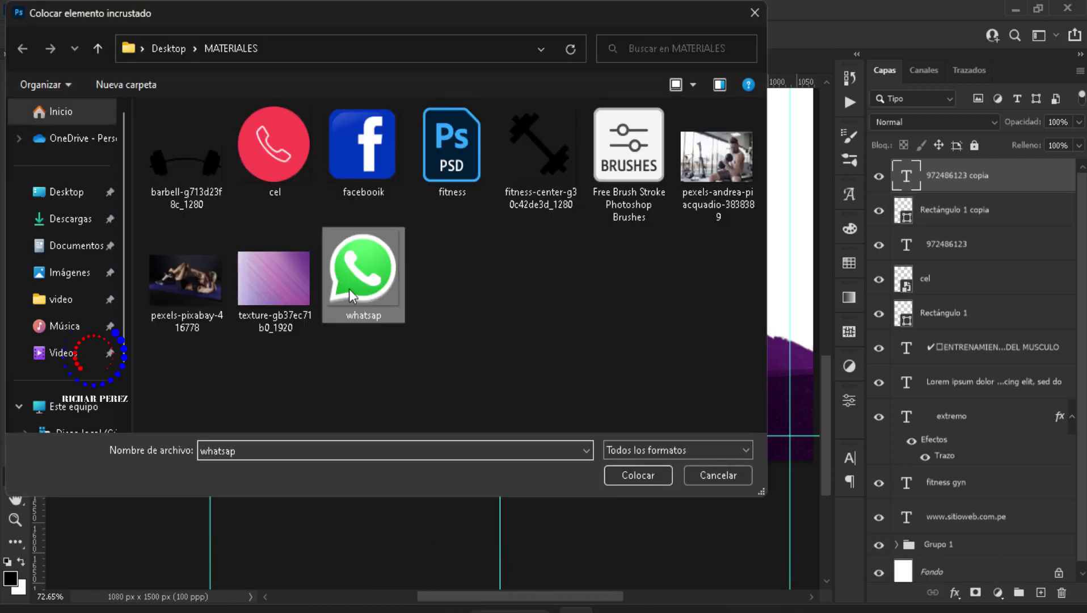
click(636, 475)
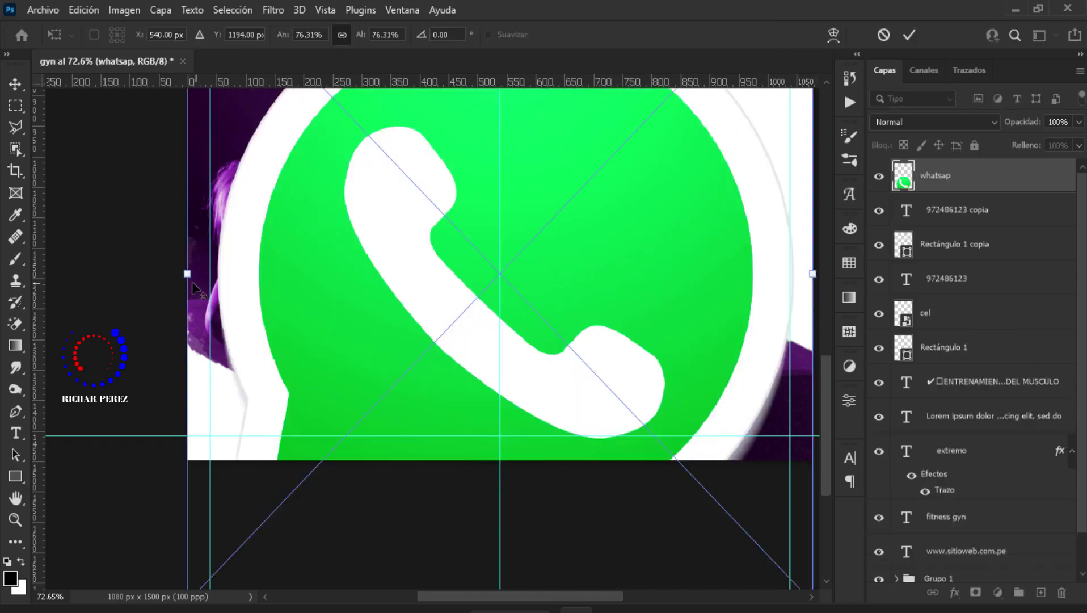
mouse_move(193, 284)
mouse_down()
mouse_move(469, 283)
mouse_move(576, 412)
mouse_move(570, 369)
mouse_up()
scroll(575, 411, up, 5)
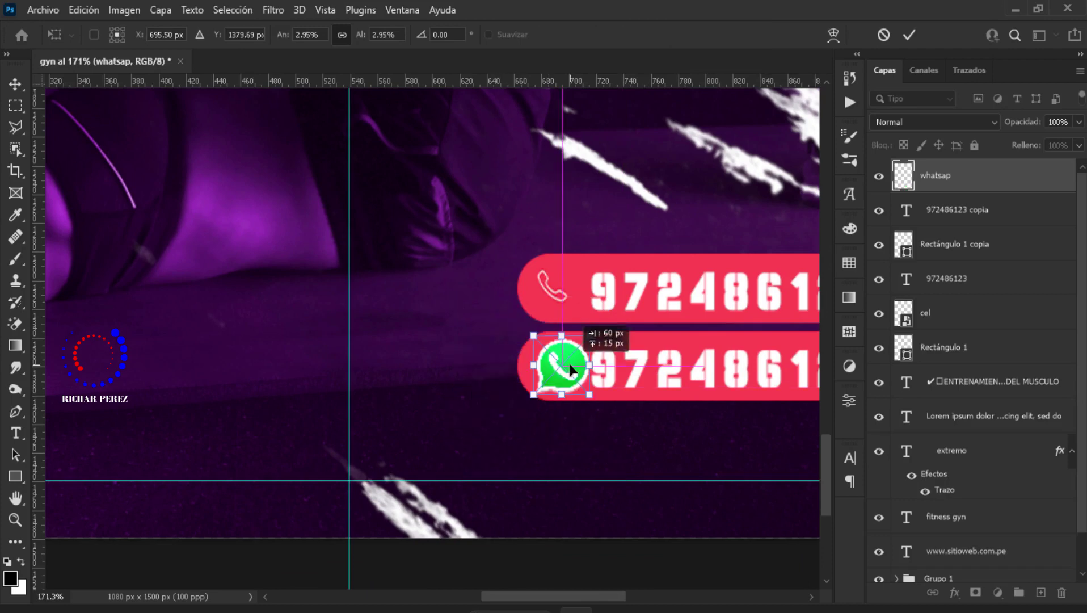
key(u)
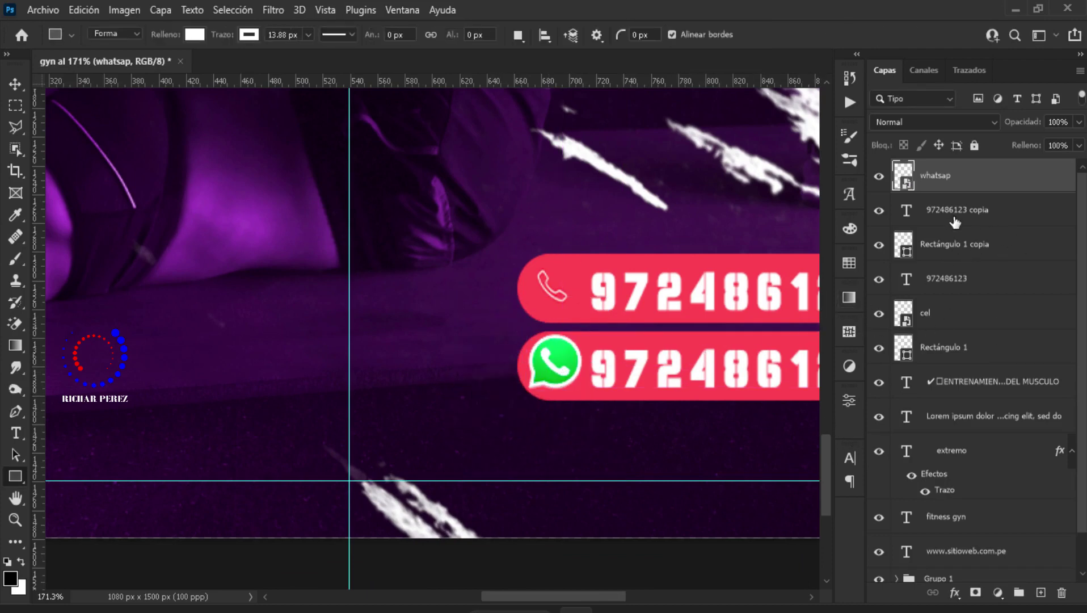
Fill the second pill with WhatsApp green (41d85b) sampled from the icon.
click(898, 252)
double_click(906, 252)
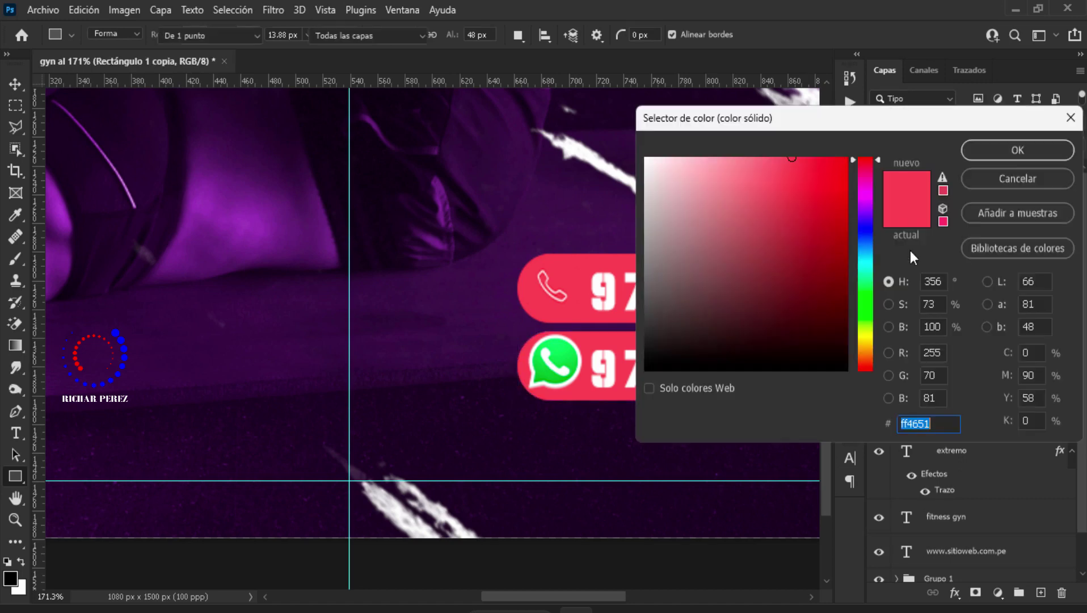
click(567, 358)
click(1042, 155)
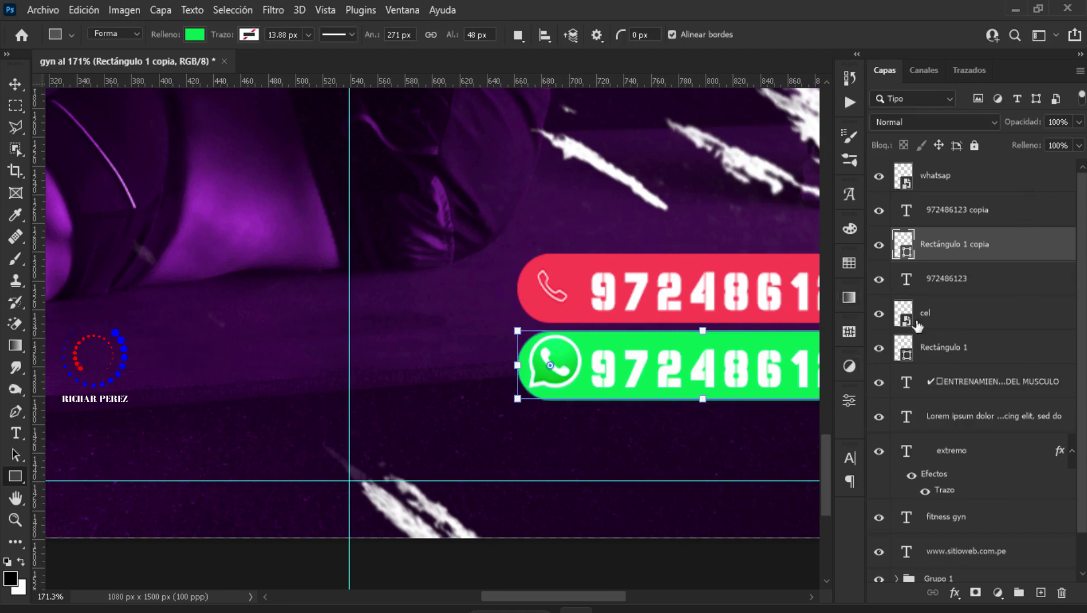
double_click(898, 254)
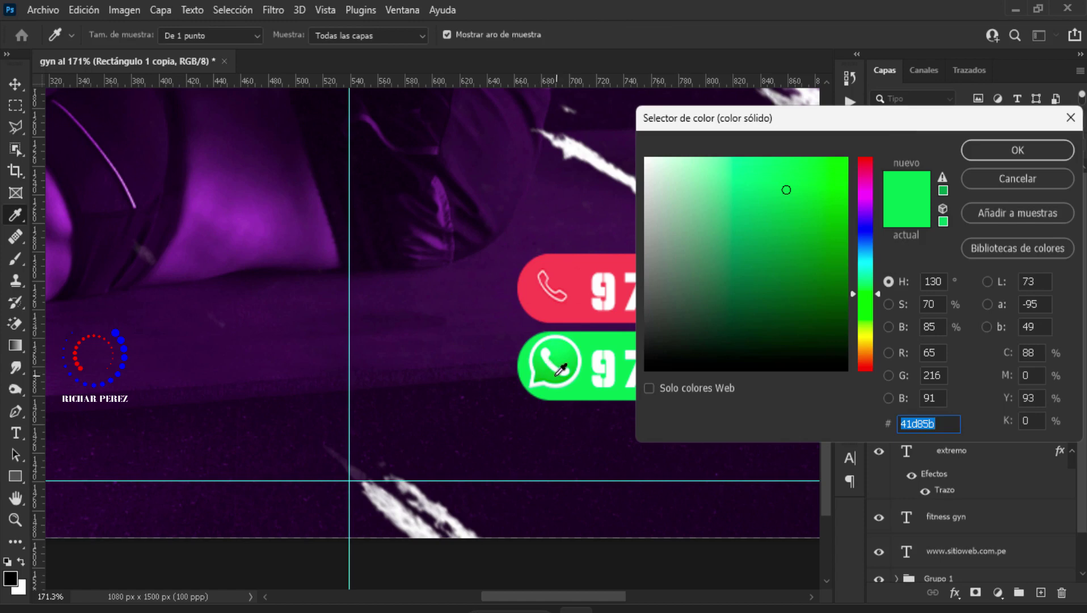
click(550, 367)
click(1036, 154)
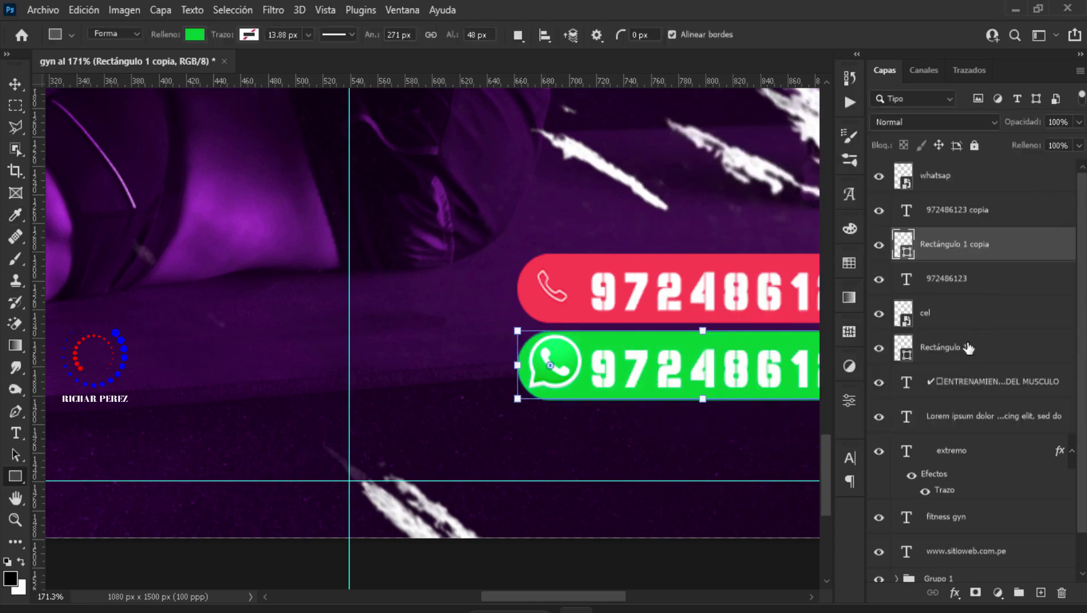
Select the second pill's shape and number layers together.
click(991, 220)
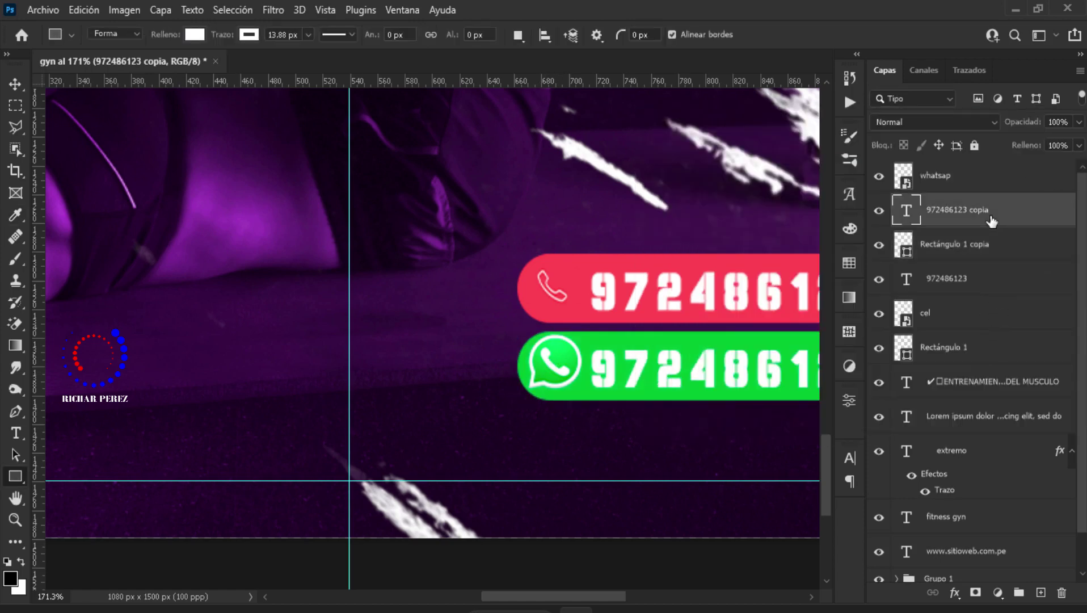
click(994, 252)
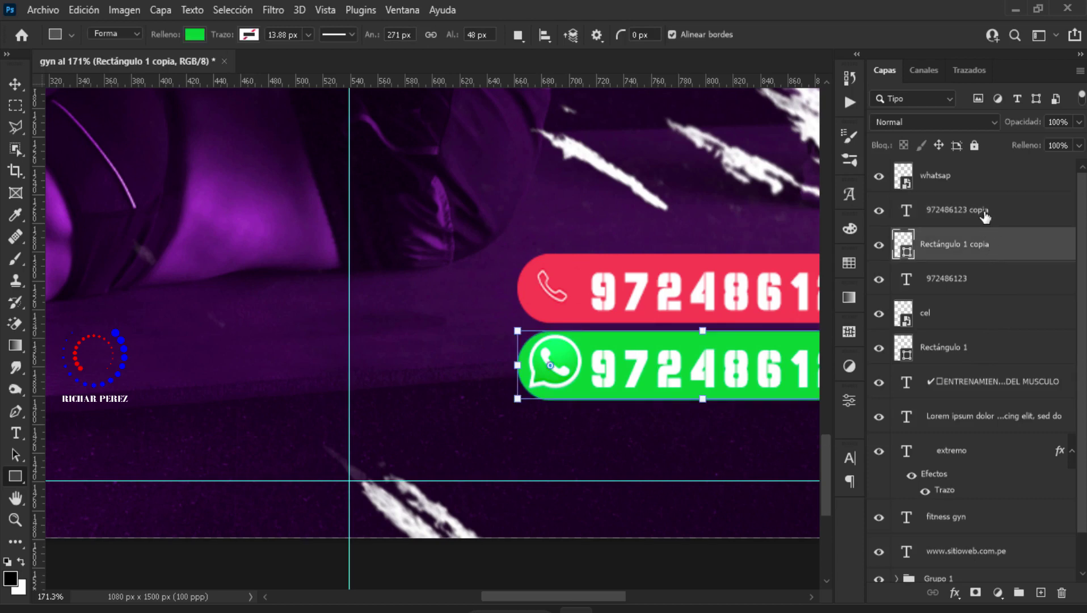
click(985, 214)
shift+click(979, 255)
Duplicate the green pill and number, placing the copy below the WhatsApp pill.
key(ctrl+j)
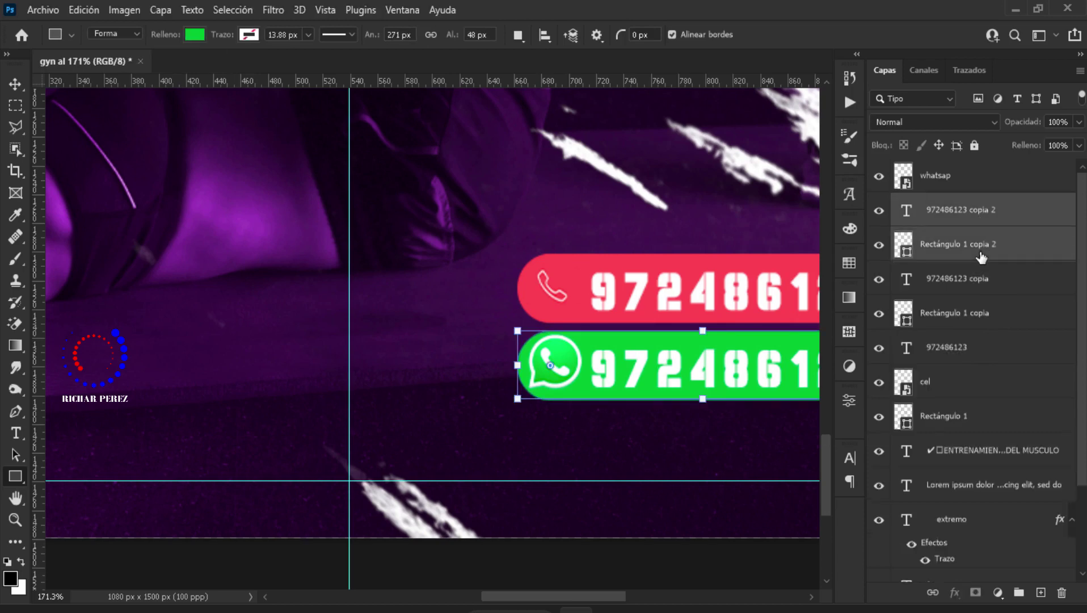
drag(985, 219, 954, 162)
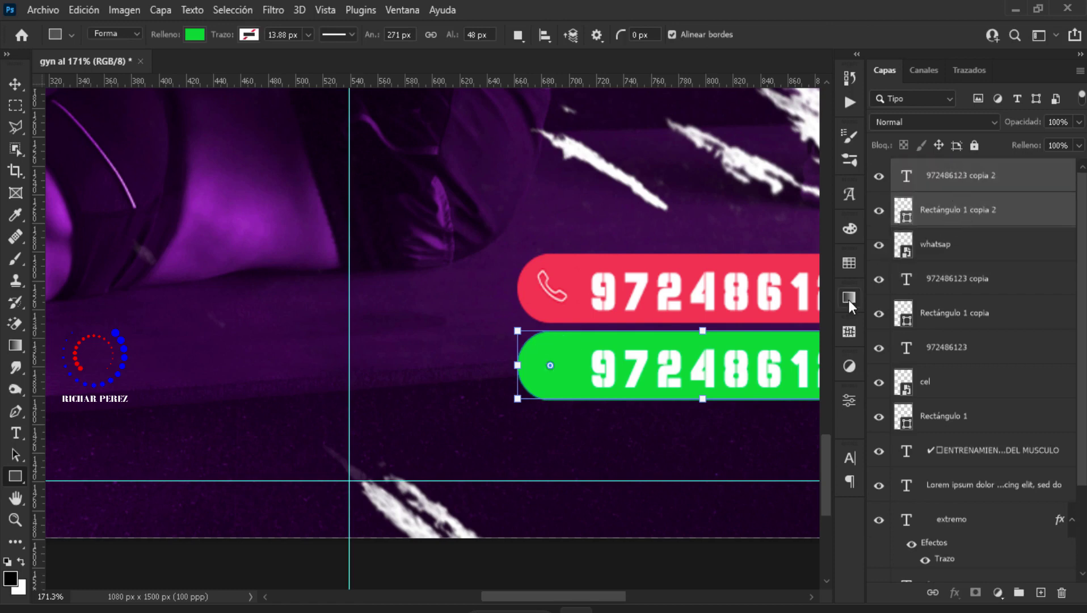
scroll(723, 372, down, 2)
scroll(723, 371, down, 2)
key(ctrl+t)
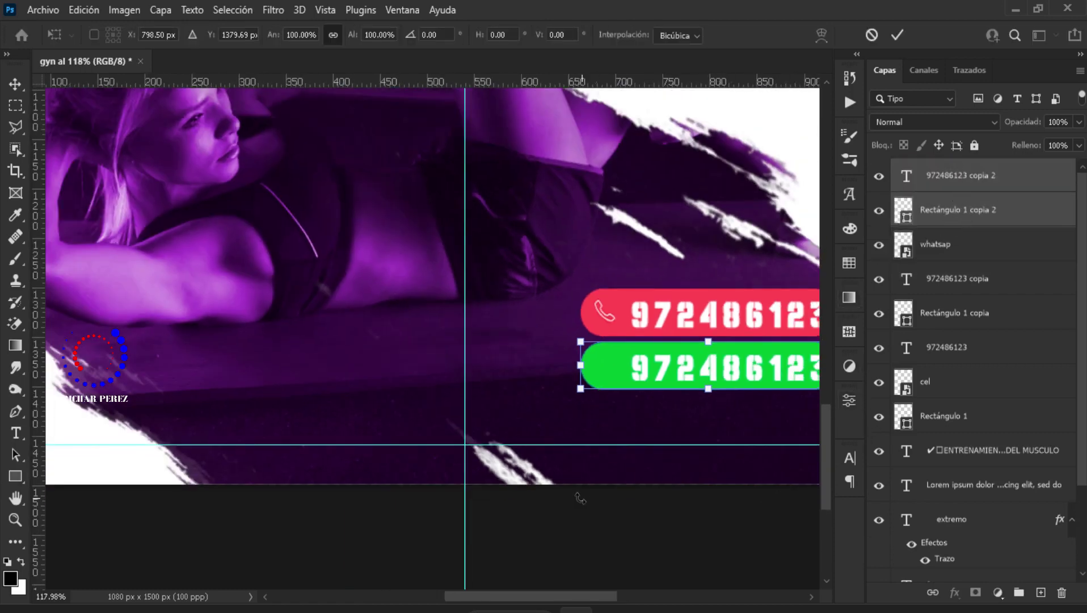
drag(625, 369, 624, 422)
key(Return)
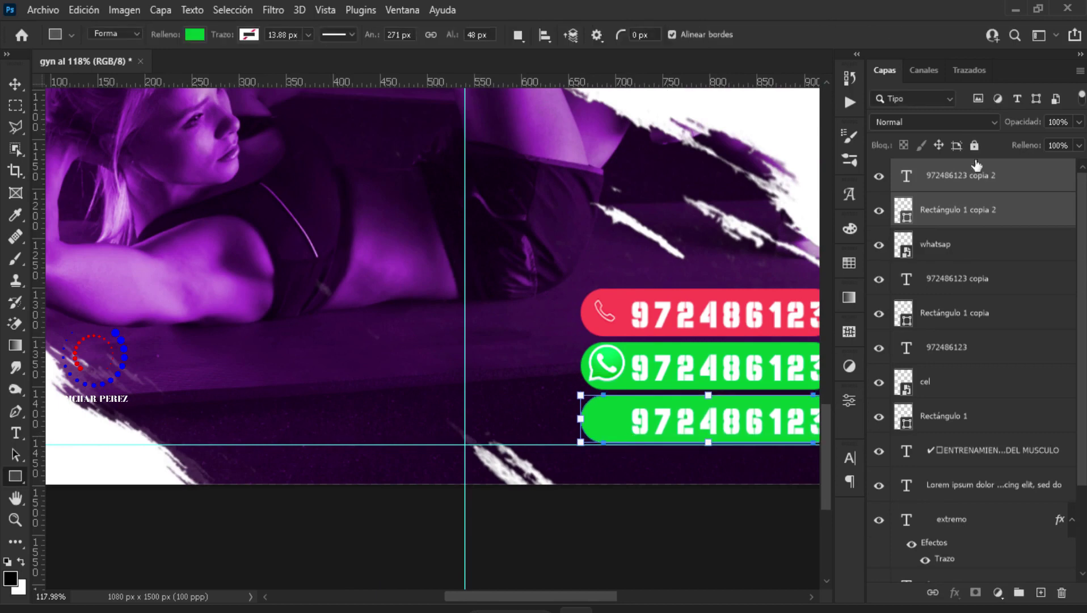
Replace the third pill's number with the text 'PAGINA OFICIAL'.
double_click(959, 177)
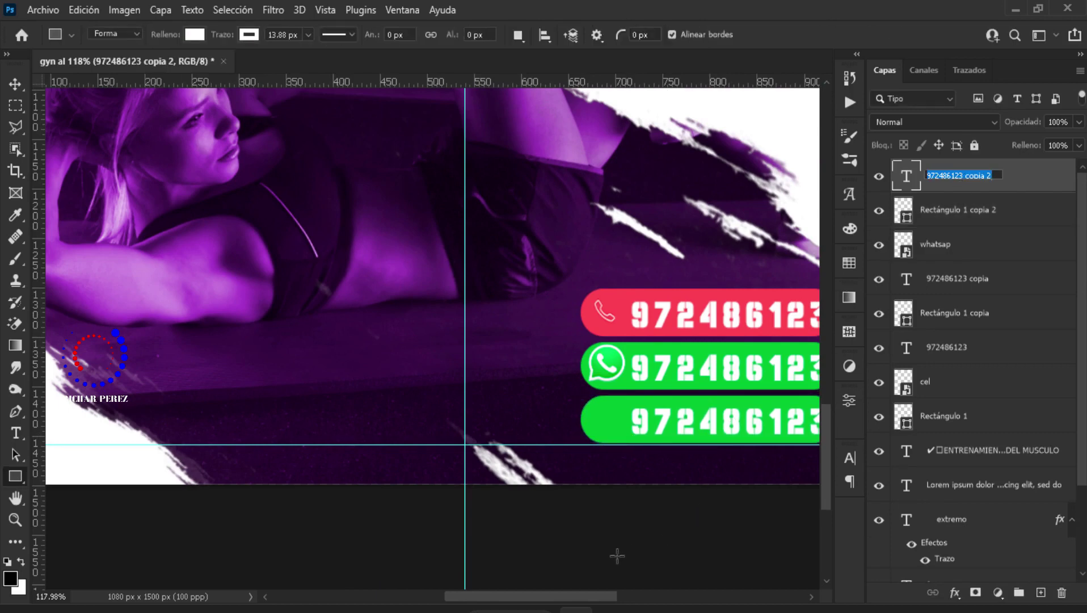
drag(584, 603, 644, 605)
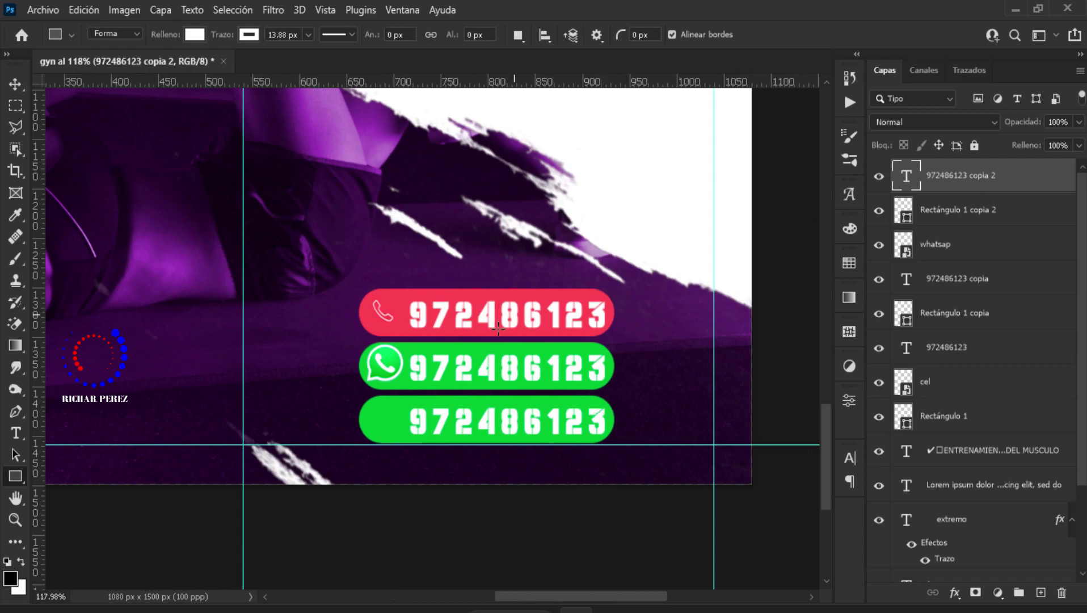
key(t)
drag(607, 430, 388, 432)
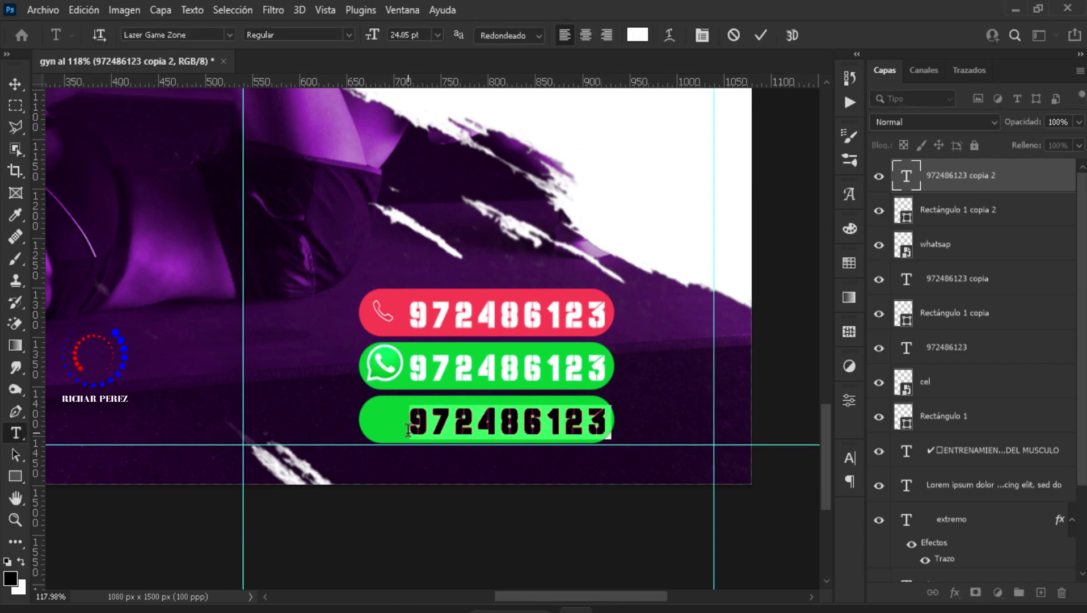
text(PAGINA OFIC)
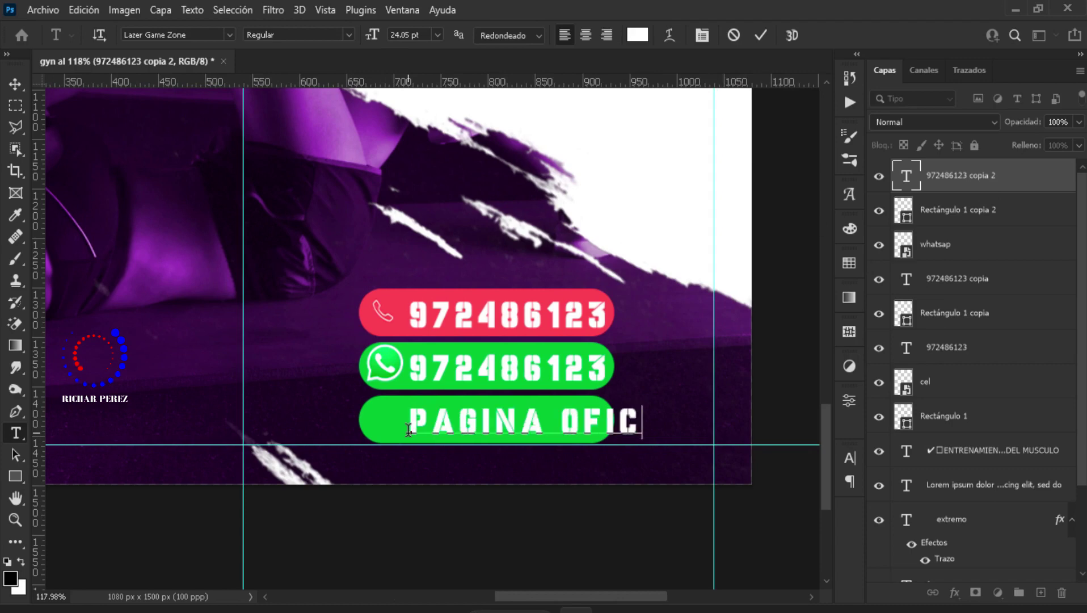
text(IAL)
click(988, 182)
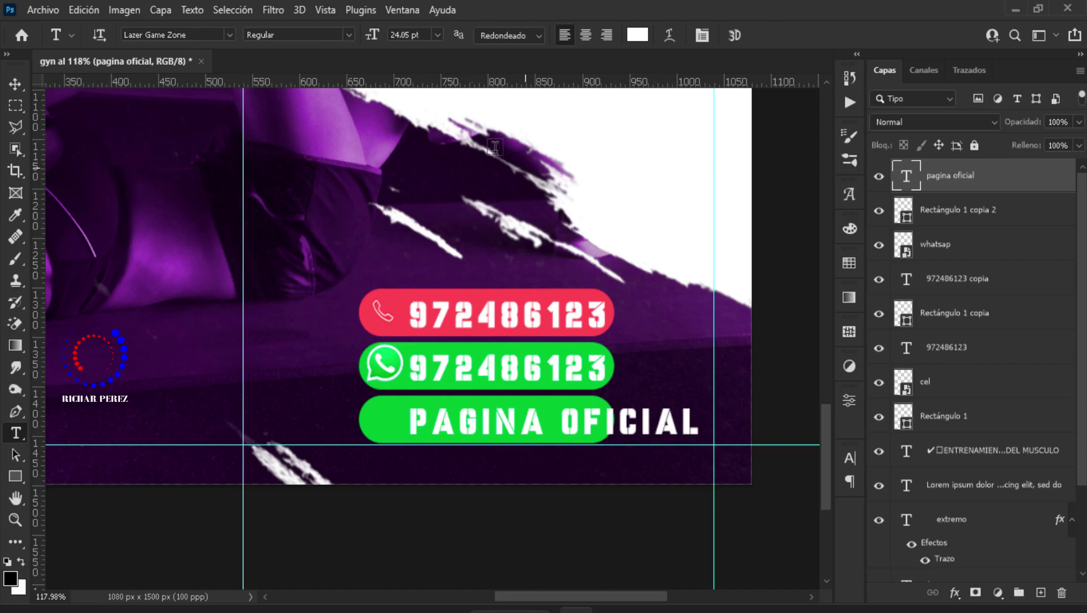
Set PAGINA OFICIAL to 14 pt and fit it inside the button.
double_click(404, 35)
text(14)
key(Return)
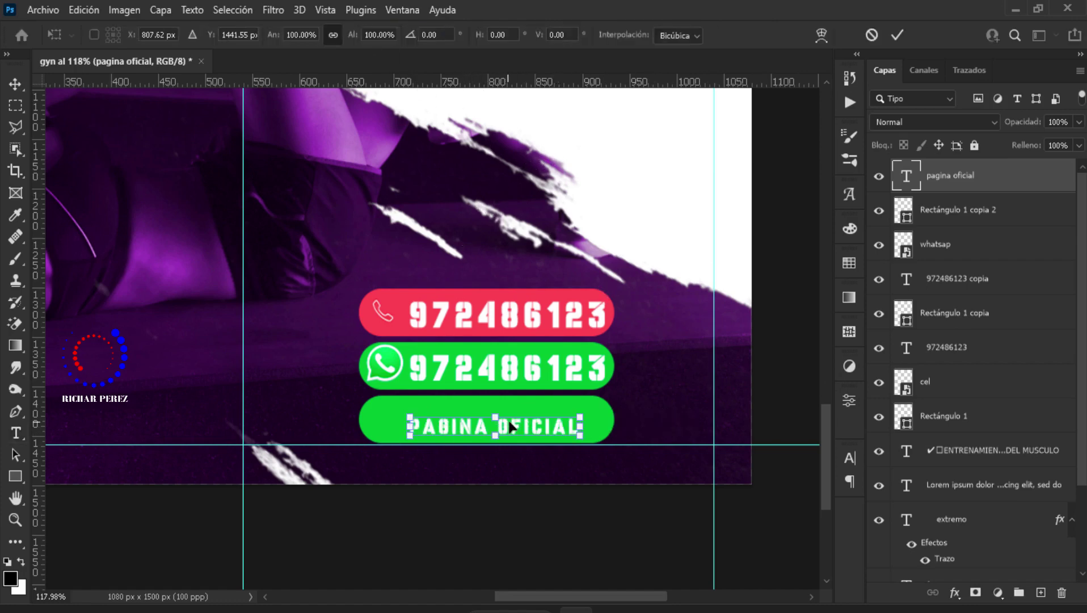
mouse_move(529, 442)
mouse_down()
mouse_move(520, 418)
mouse_move(604, 420)
mouse_up()
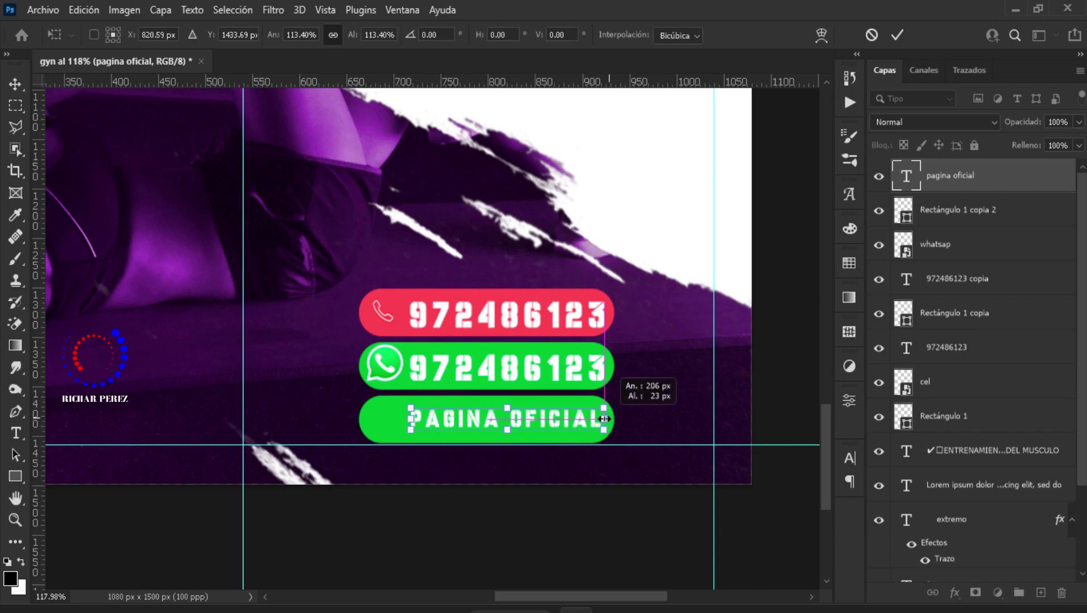
drag(410, 429, 407, 429)
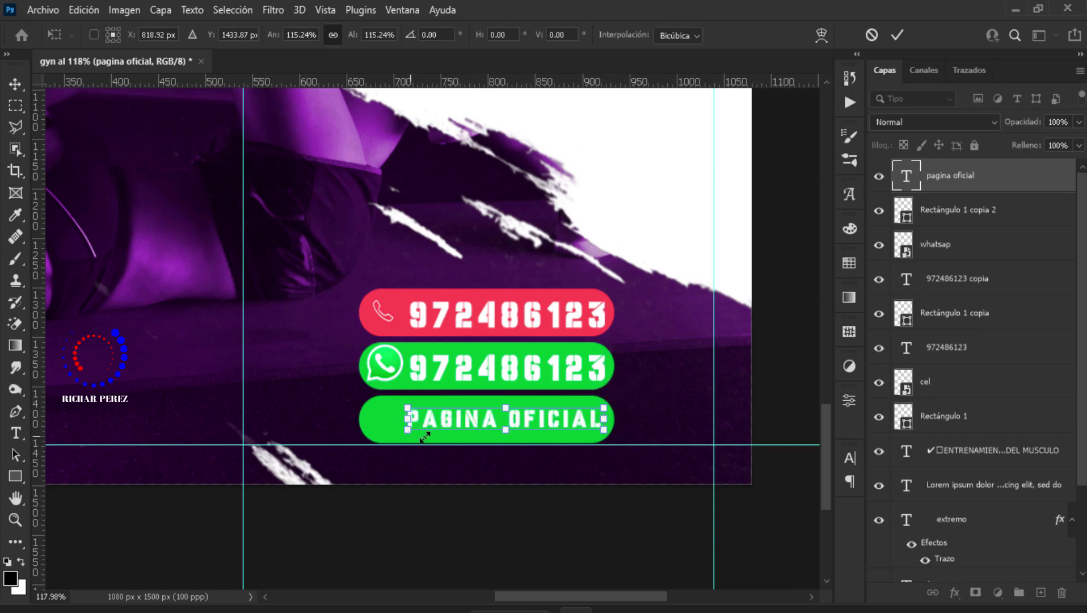
key(Return)
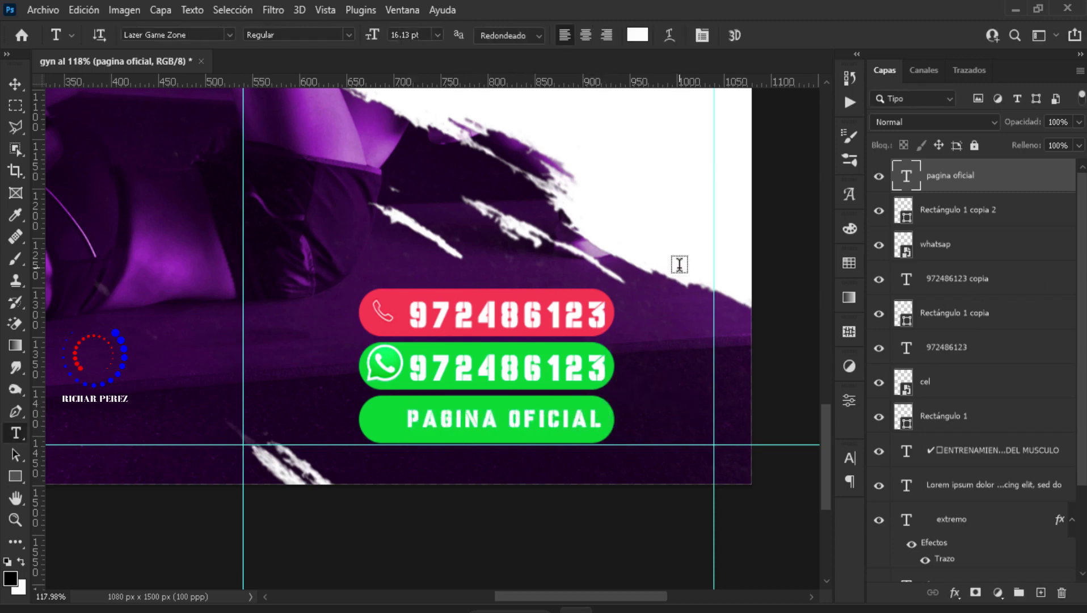
Place the 'facebooik' image at about 8% on the left of the PAGINA OFICIAL button.
click(43, 10)
click(172, 373)
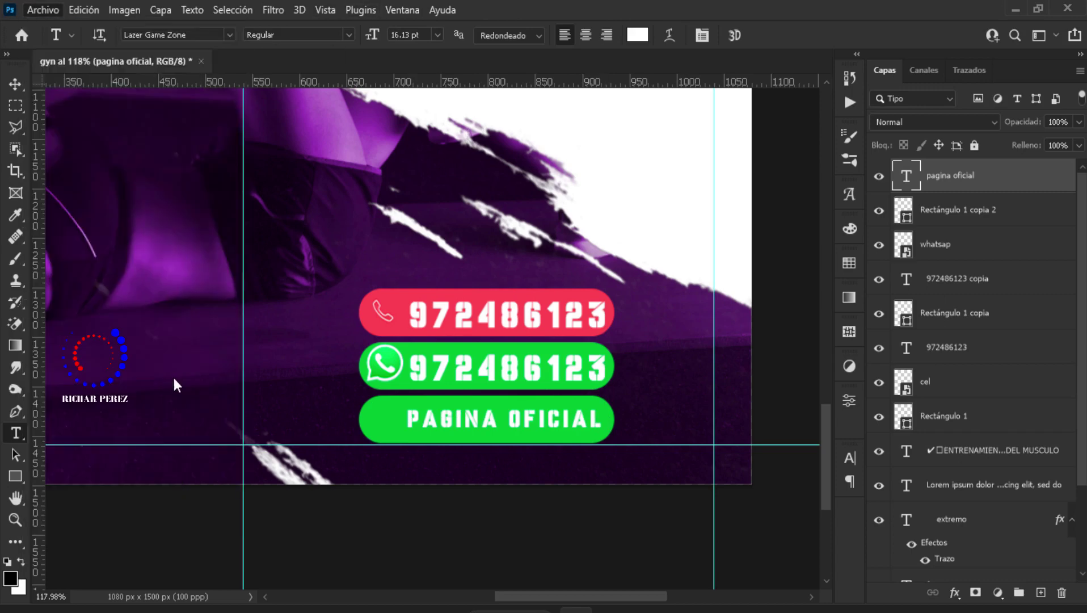
click(363, 150)
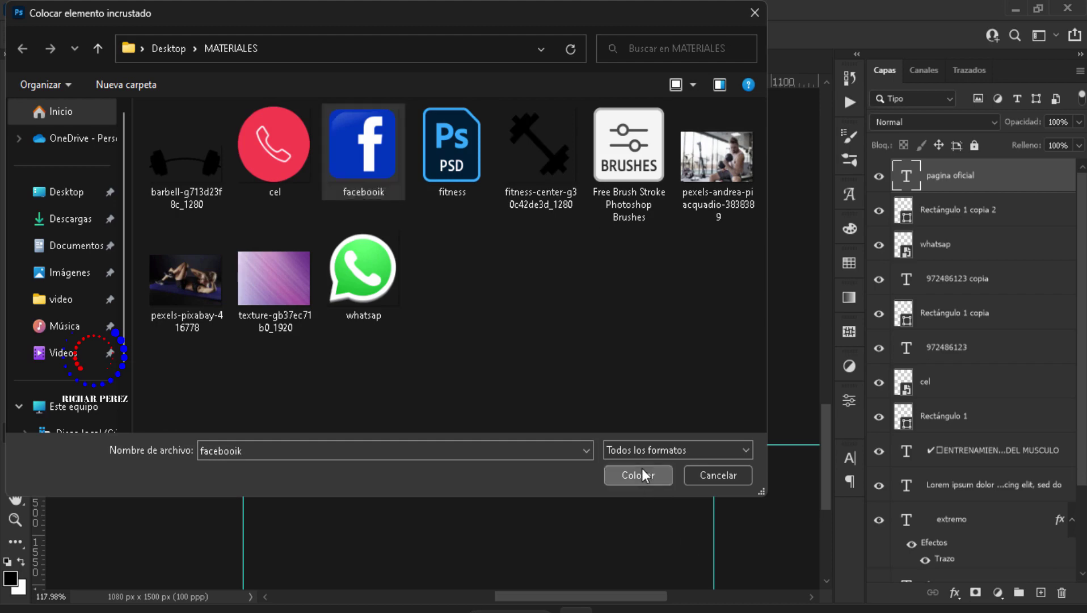
click(643, 470)
drag(674, 291, 417, 281)
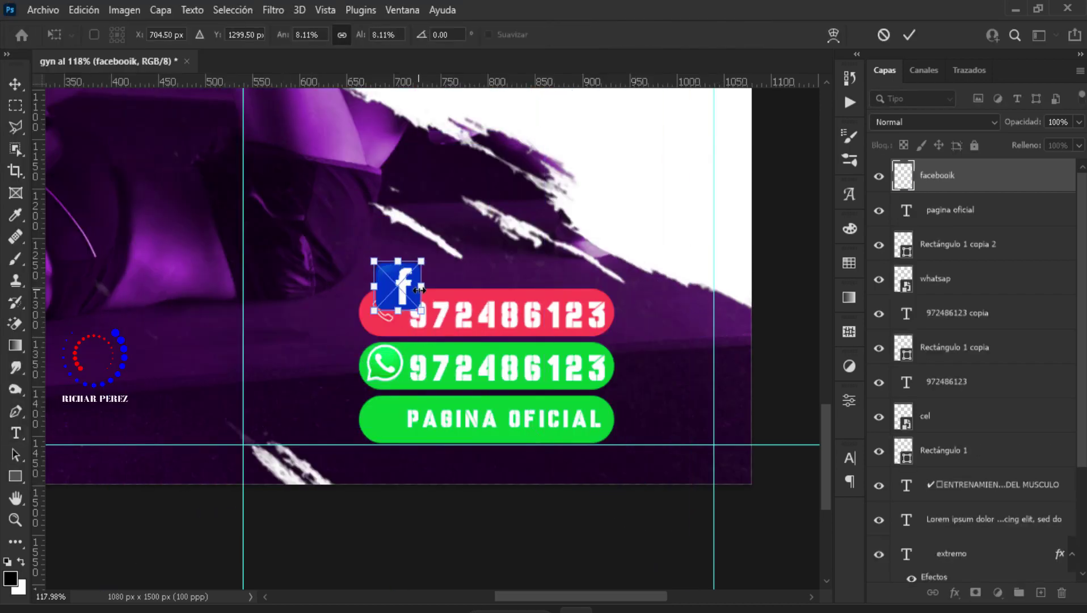
mouse_move(420, 315)
mouse_down()
mouse_move(416, 393)
mouse_move(385, 379)
mouse_move(399, 404)
mouse_up()
scroll(416, 393, up, 5)
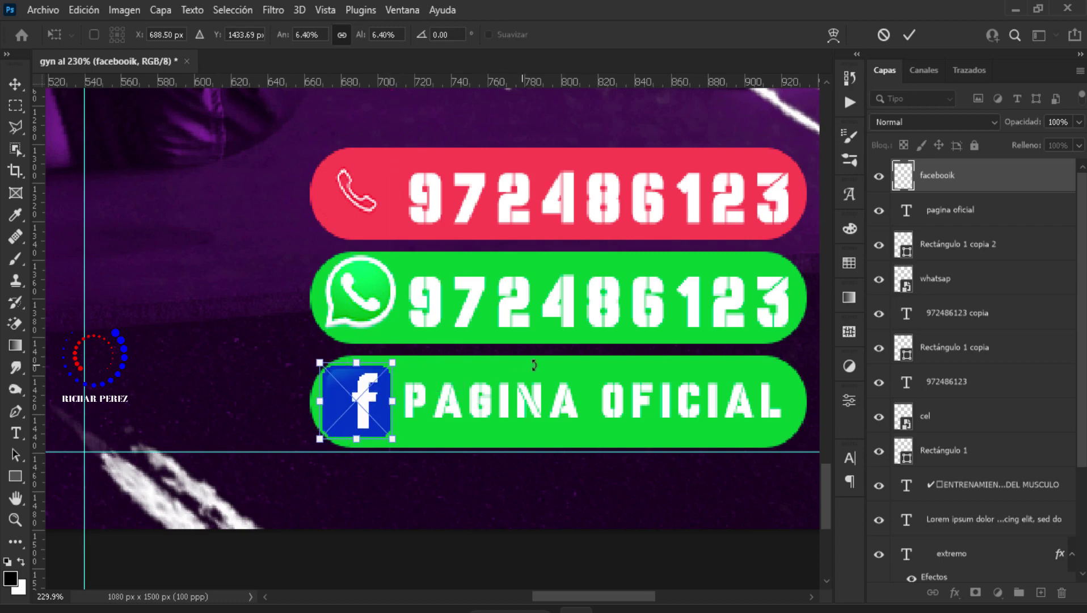
key(Return)
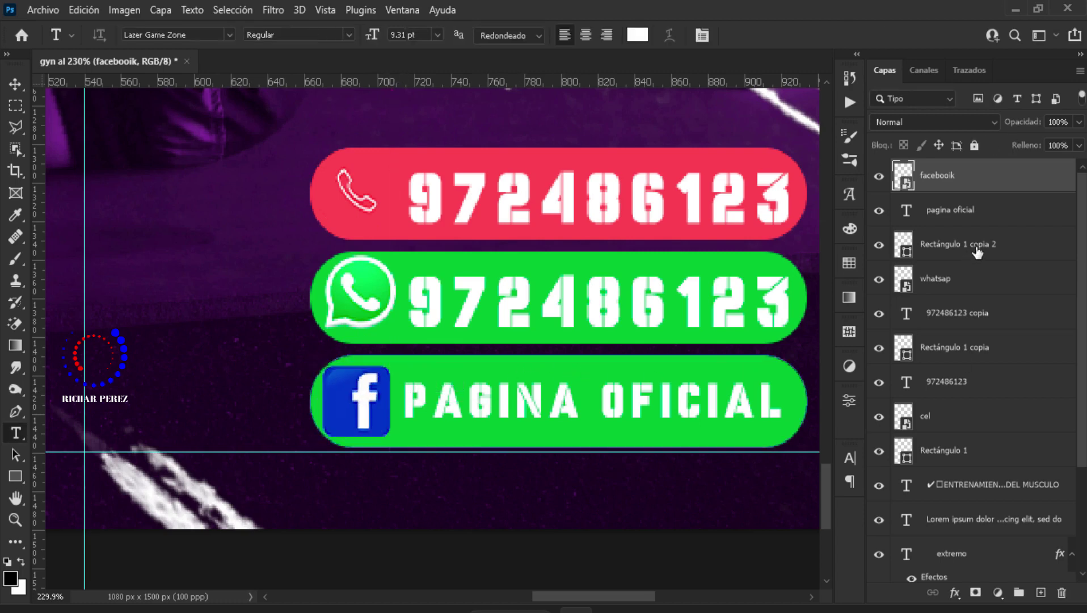
Recolour the bottom button with the Facebook blue sampled from the icon.
double_click(911, 242)
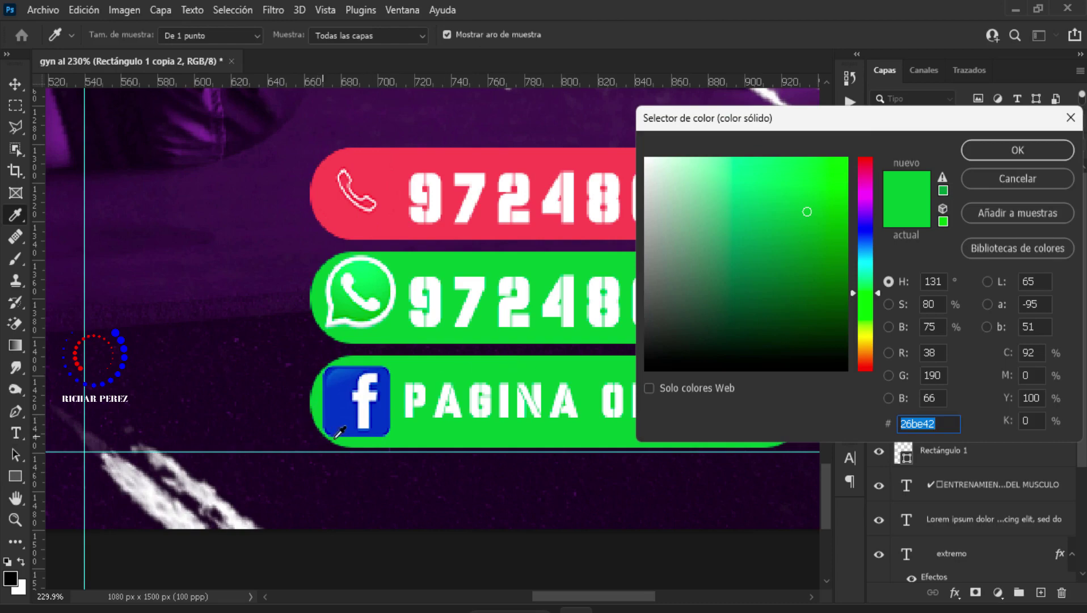
click(343, 422)
click(1021, 152)
scroll(569, 352, down, 3)
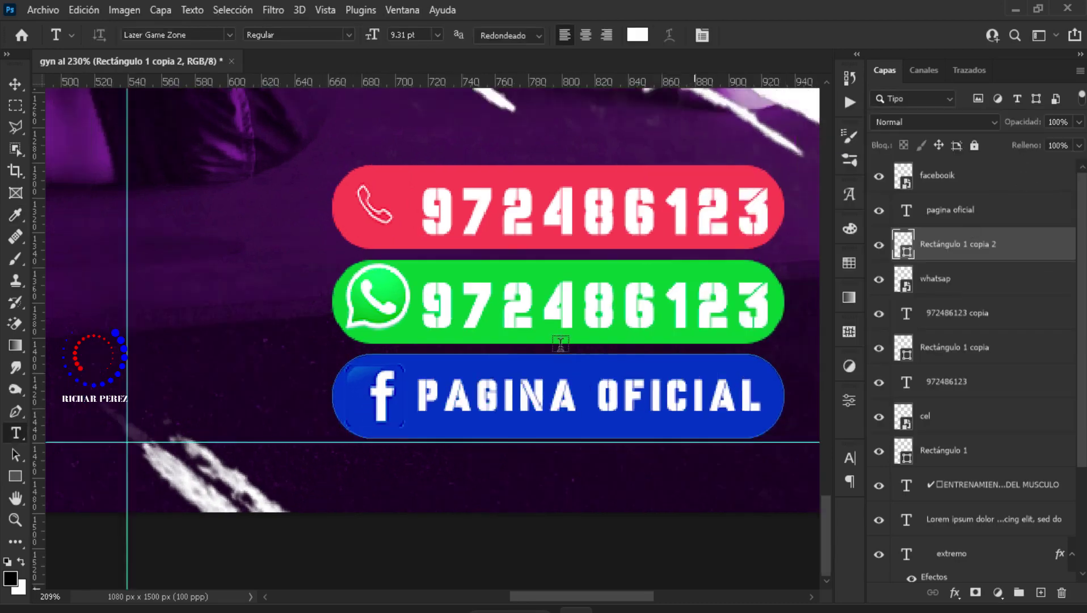
scroll(570, 351, down, 3)
scroll(569, 352, down, 3)
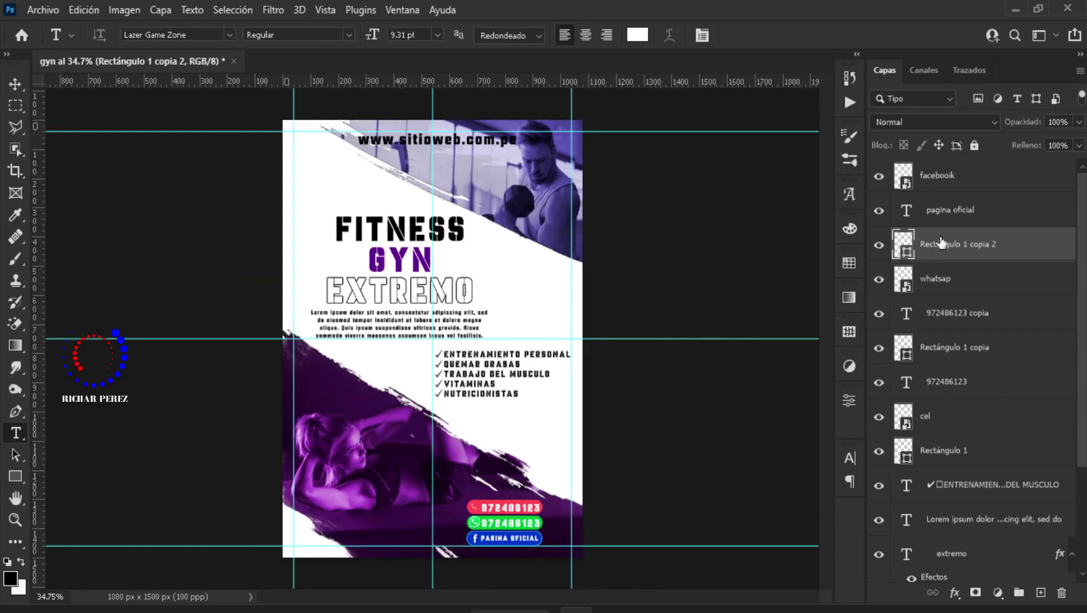
click(1001, 180)
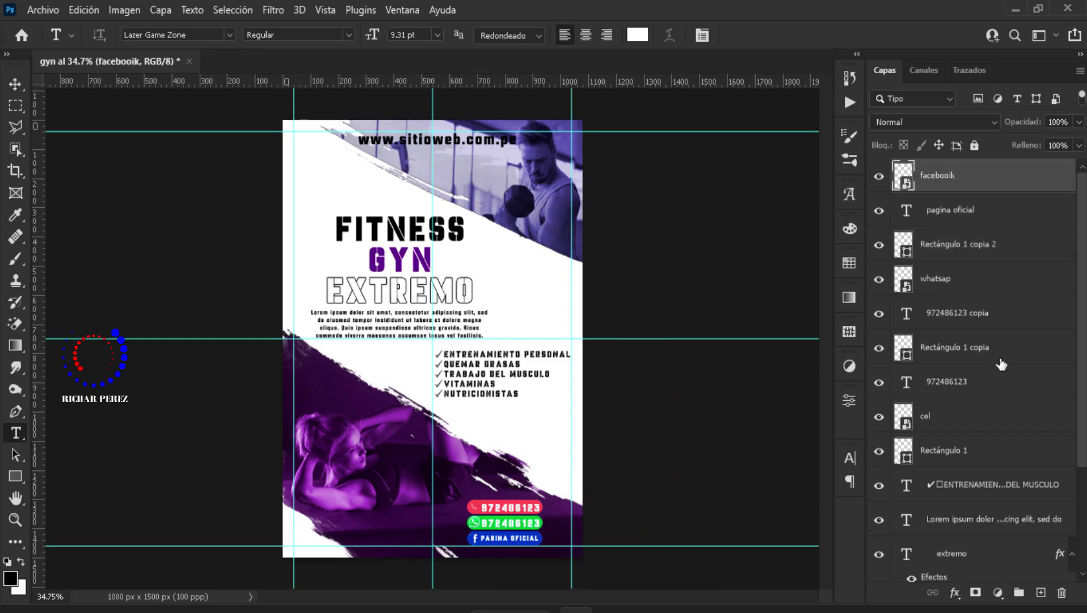
scroll(1019, 377, down, 1)
scroll(1019, 378, down, 2)
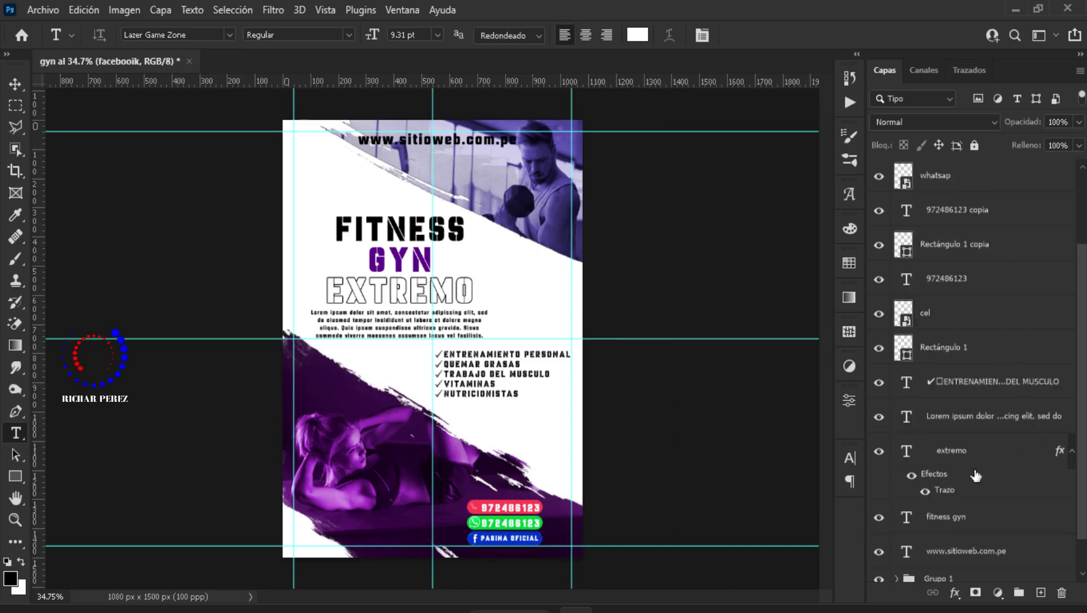
scroll(977, 480, down, 1)
click(959, 511)
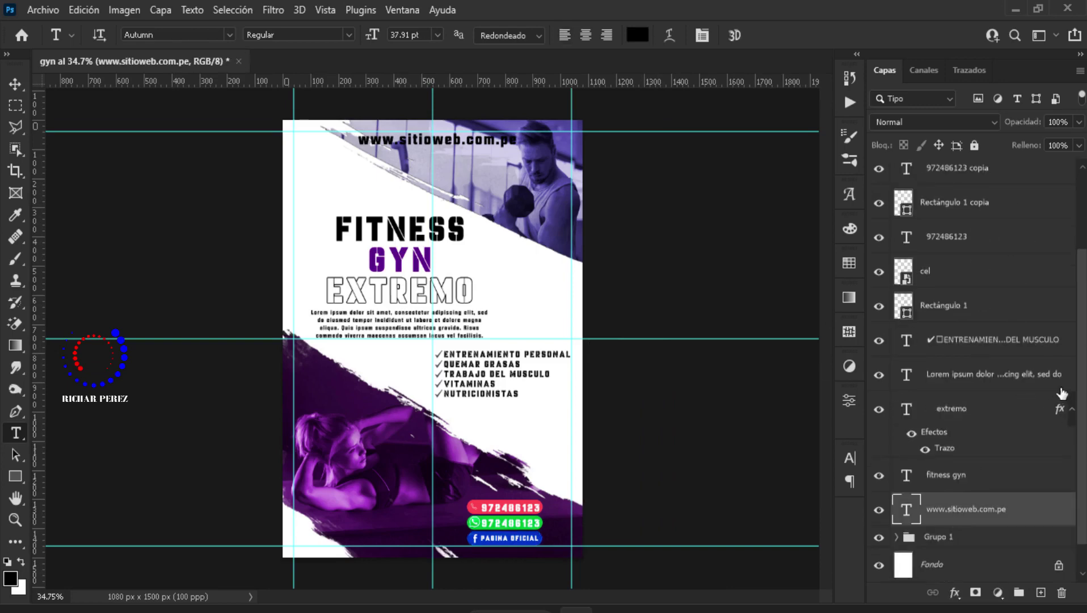
scroll(983, 181, up, 4)
shift+click(983, 181)
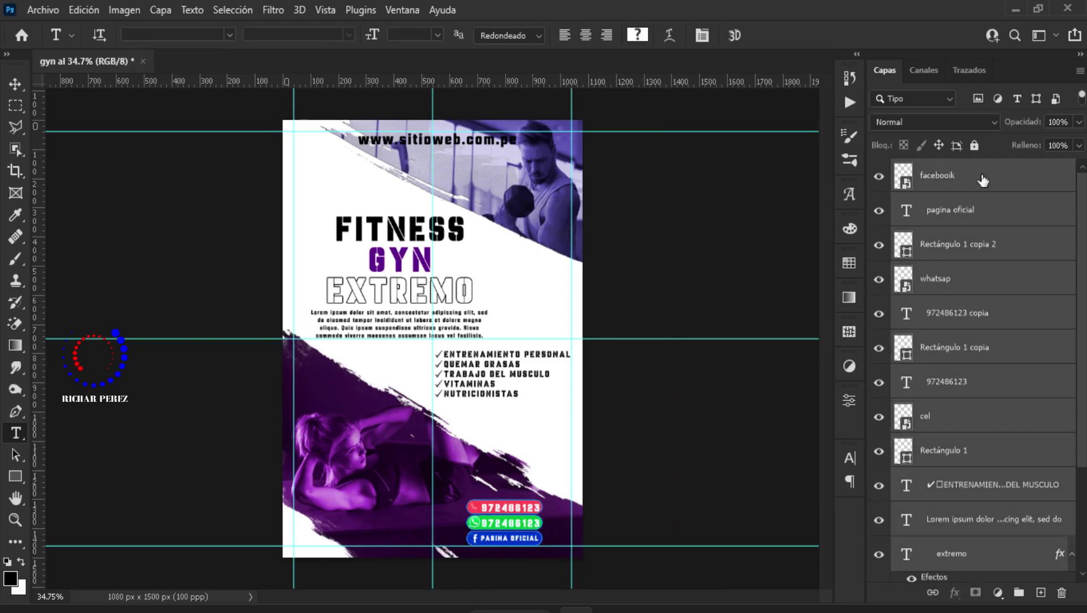
key(ctrl+g)
double_click(944, 170)
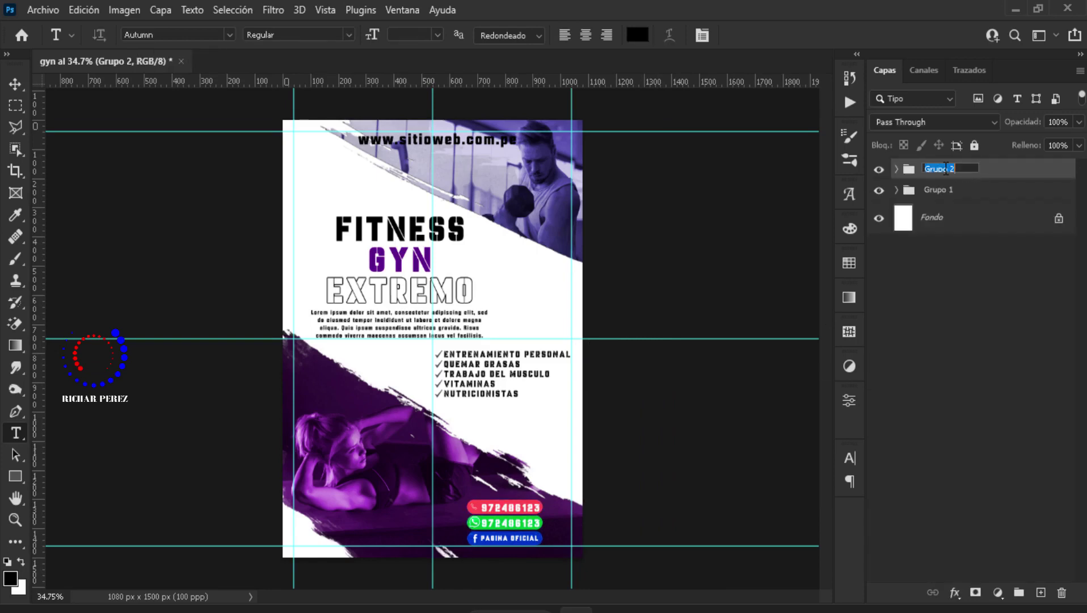
Name the text group 'textos' and select the Fondo background layer.
text(textos)
key(Return)
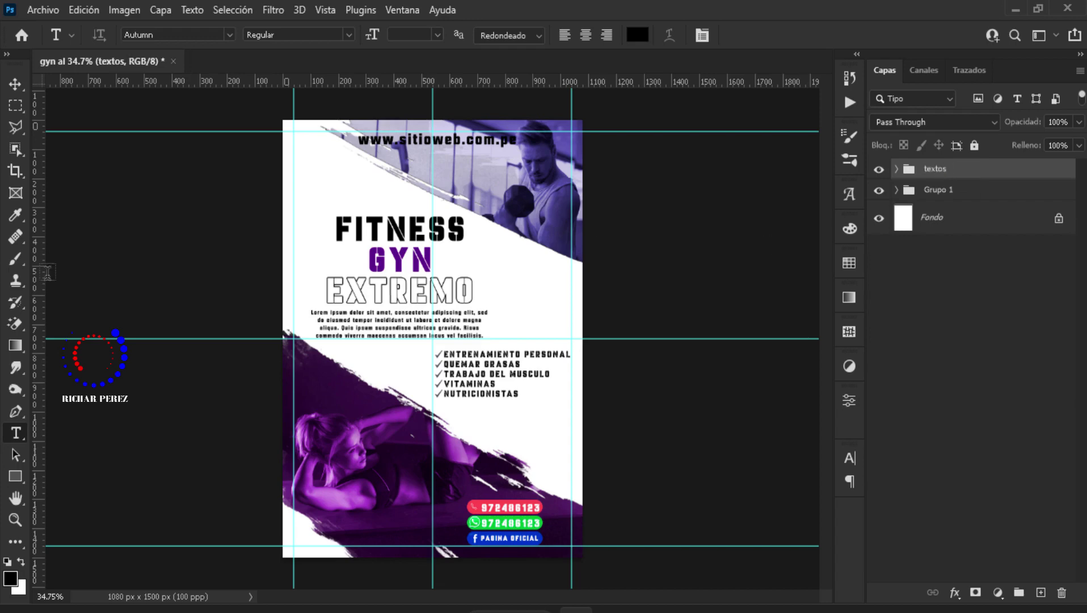
scroll(354, 325, up, 2)
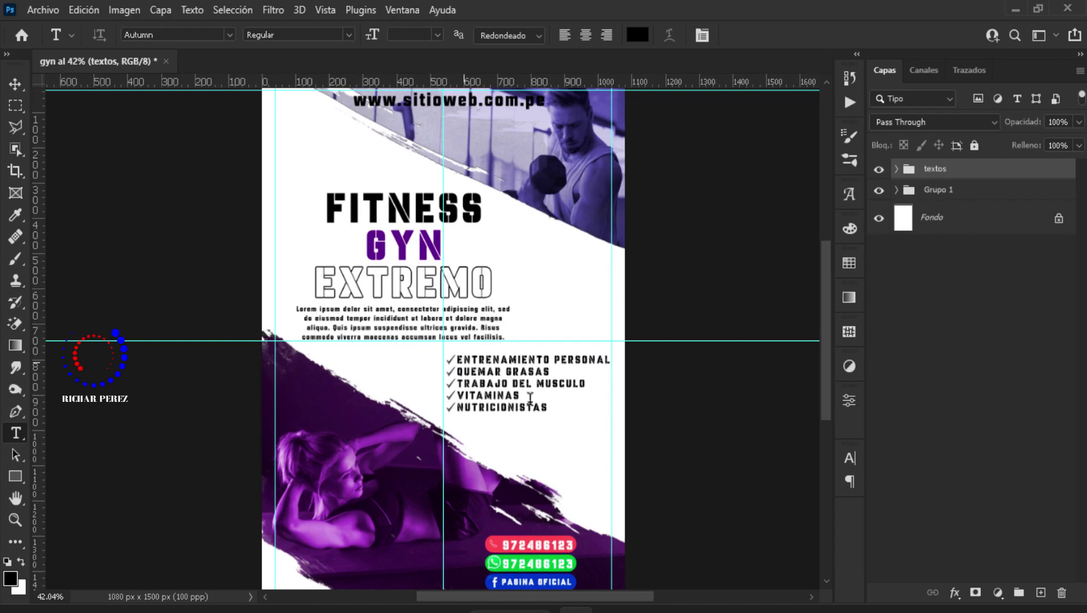
click(1031, 220)
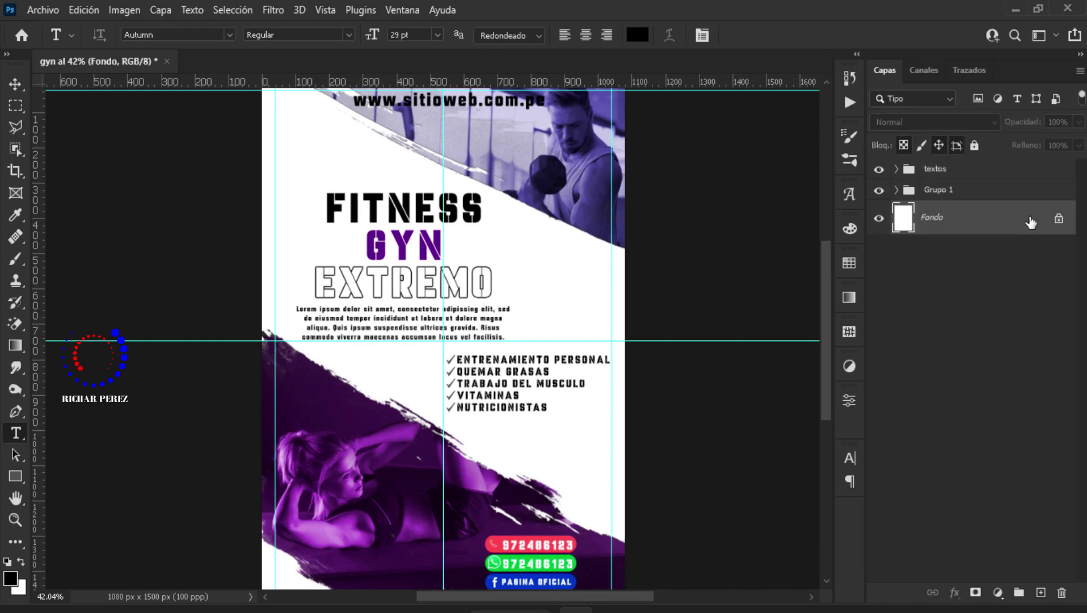
Embed the barbell-g713d23f8c_1280 image at 17.38%, tilted about 67° above FITNESS.
click(42, 10)
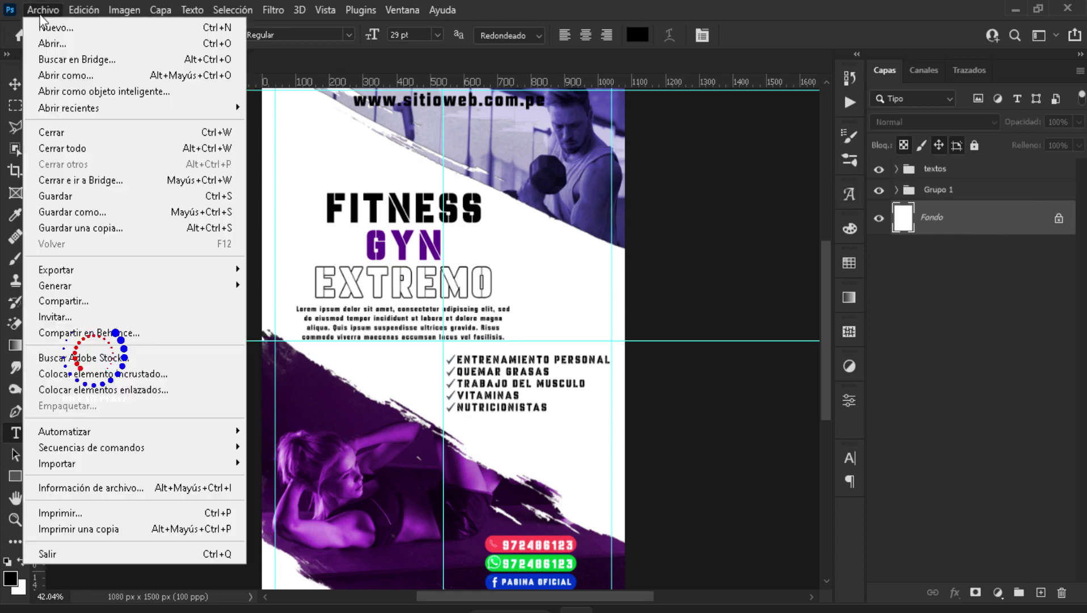
click(72, 373)
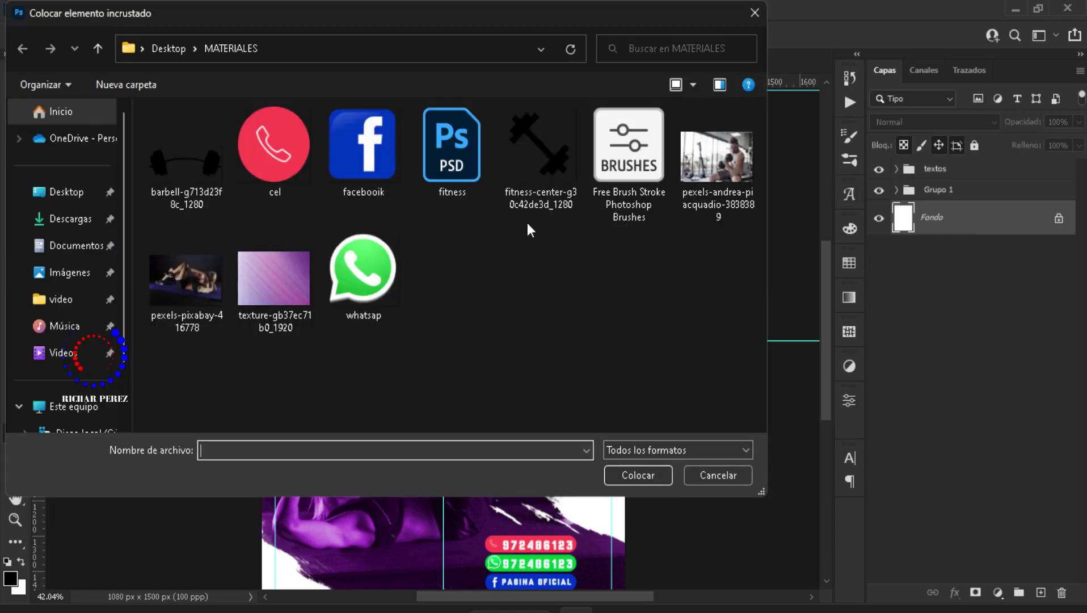
click(186, 158)
click(632, 479)
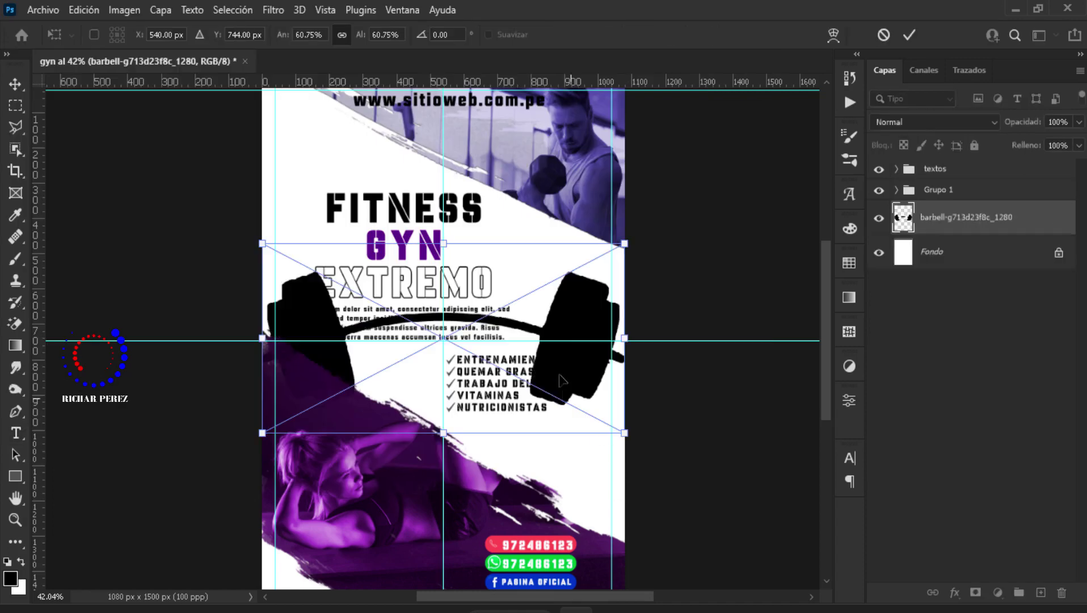
mouse_move(624, 338)
mouse_down()
mouse_move(366, 338)
mouse_move(323, 194)
mouse_up()
drag(360, 234, 357, 146)
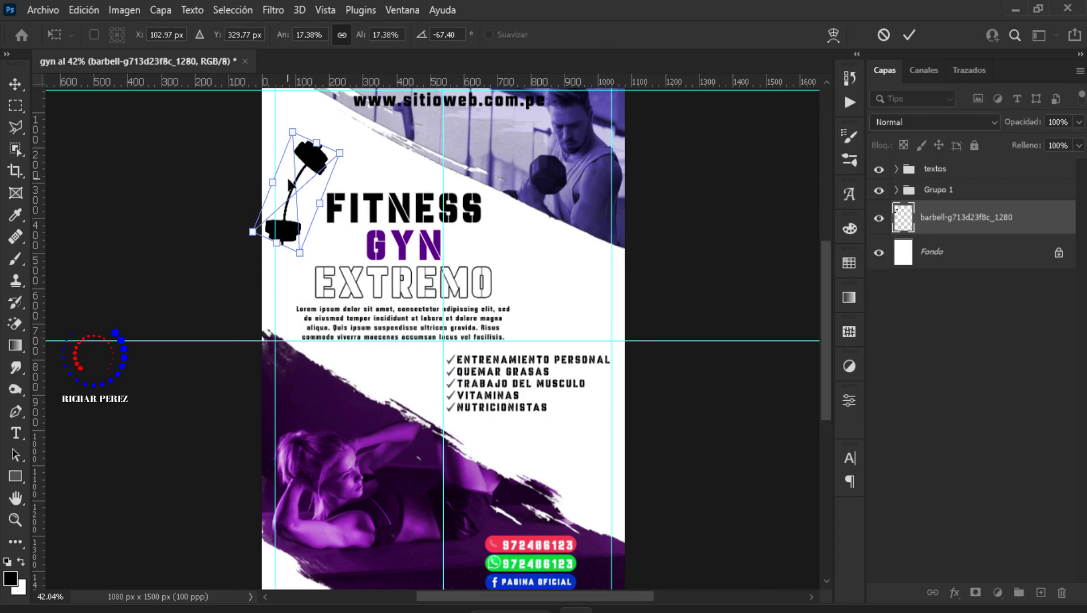
drag(294, 184, 372, 174)
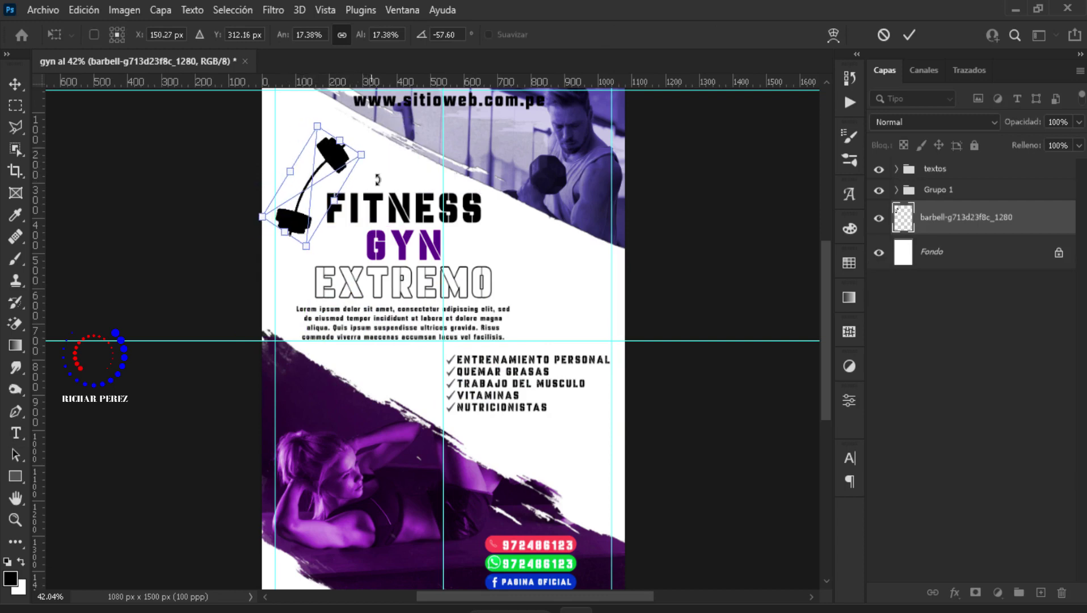
key(Return)
key(t)
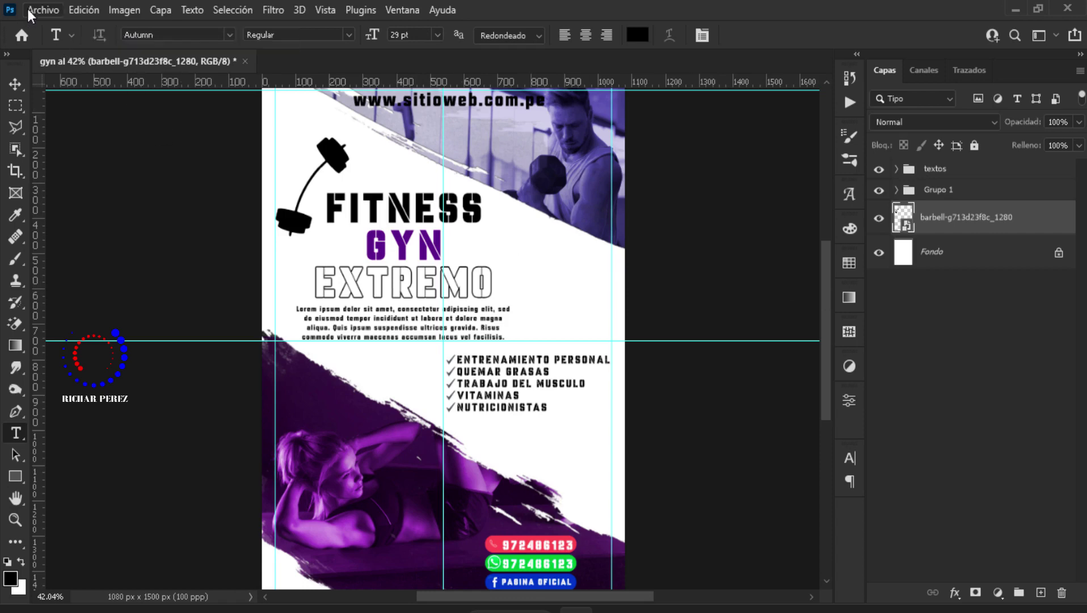
Embed the fitness-center-g30c42de3d_1280 barbell at 15.34%, nudged up beside GYN EXTREMO.
click(43, 9)
click(167, 374)
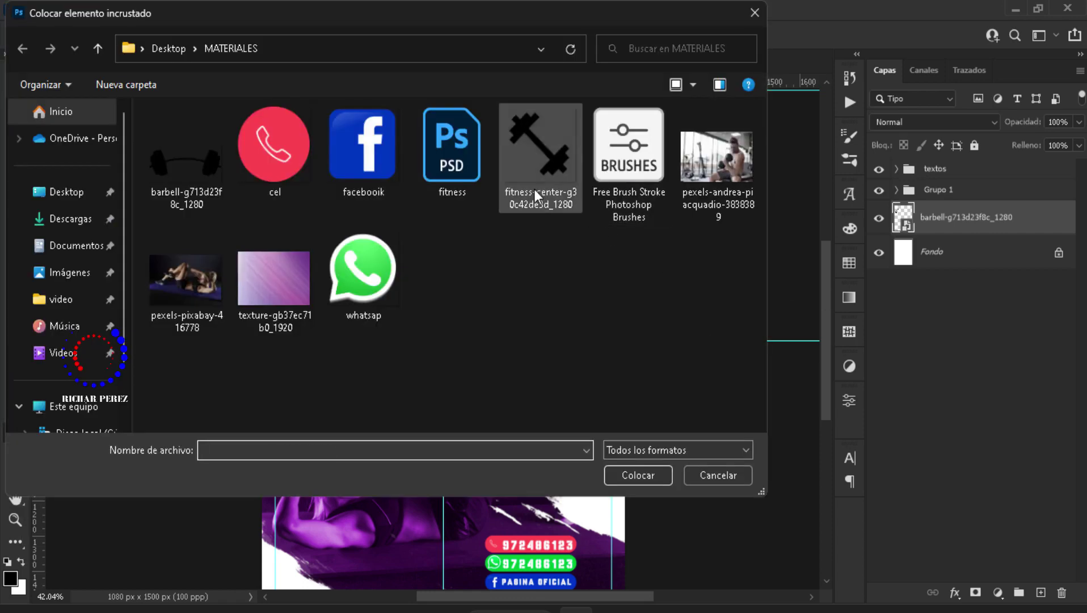
click(534, 188)
click(640, 475)
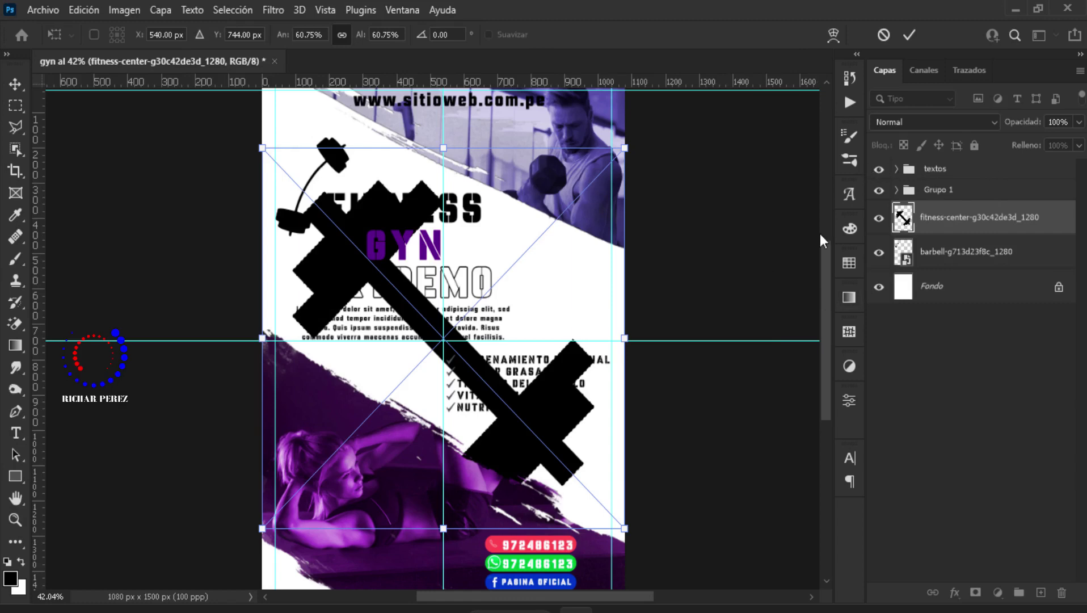
mouse_move(624, 337)
mouse_down()
mouse_move(353, 337)
mouse_move(576, 304)
mouse_up()
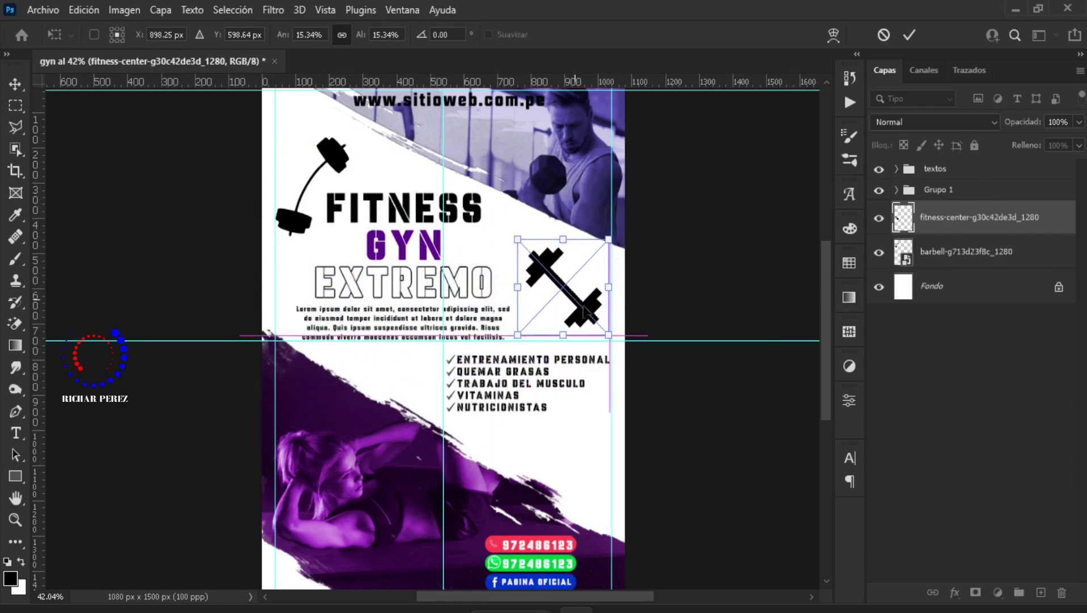
drag(589, 282, 590, 270)
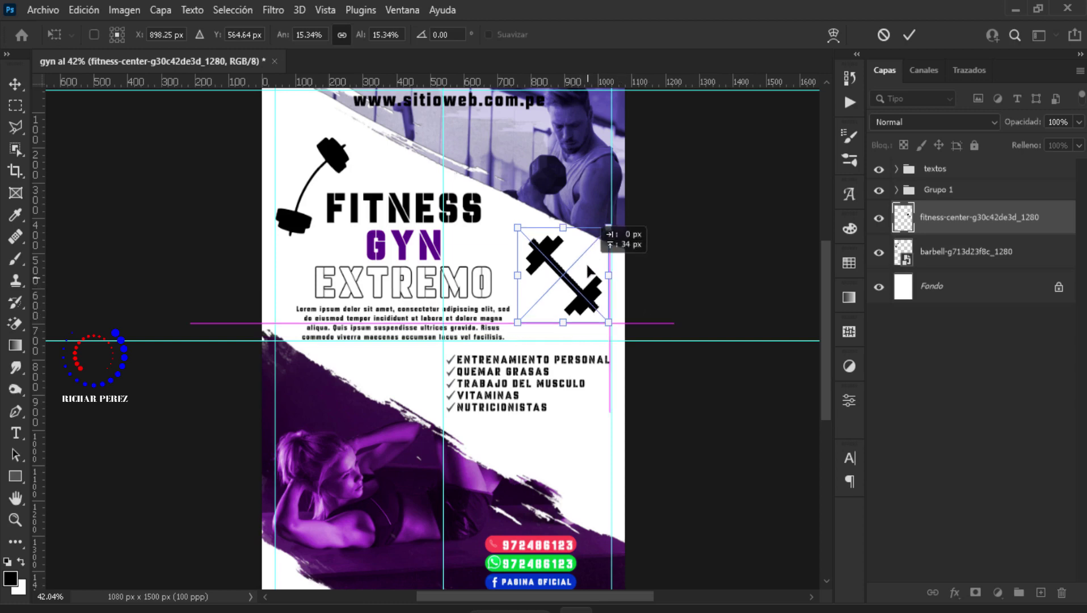
key(Return)
Fit the whole flyer in view and select the Fondo layer.
key(t)
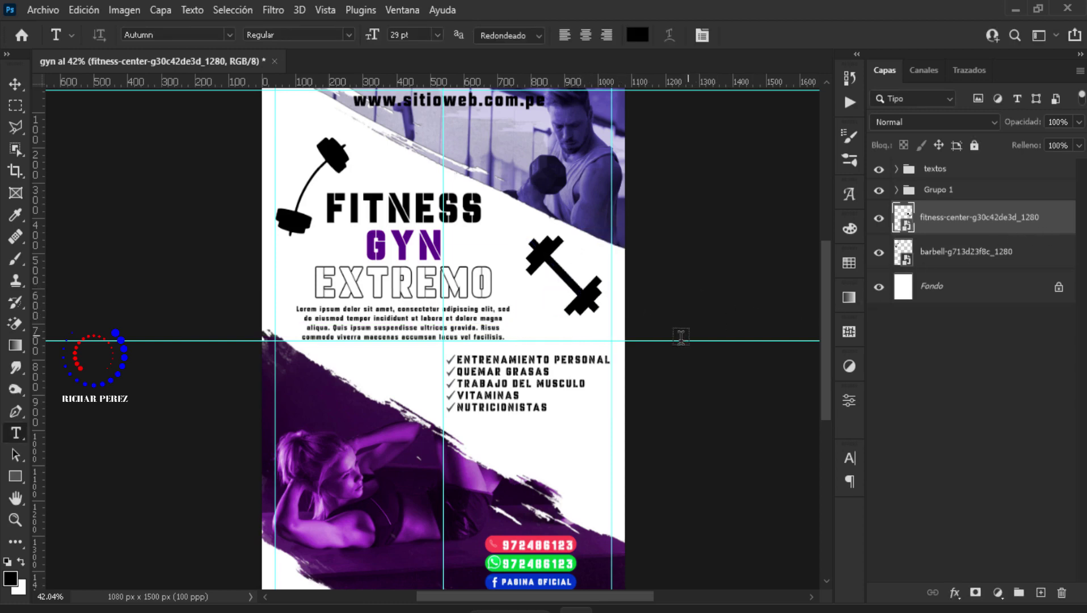
key(ctrl+minus)
key(ctrl+0)
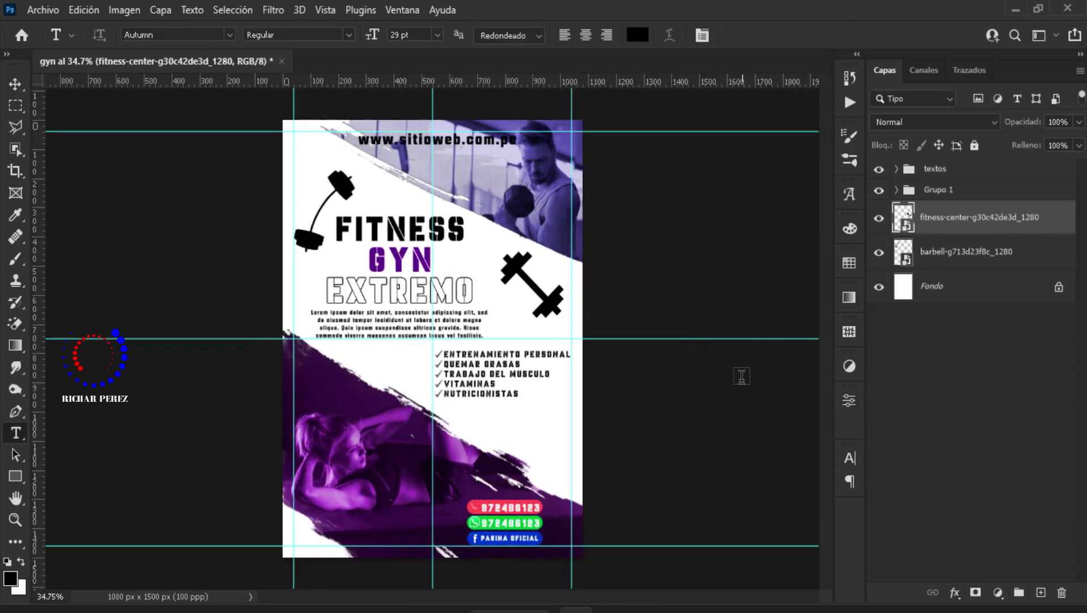
click(1021, 289)
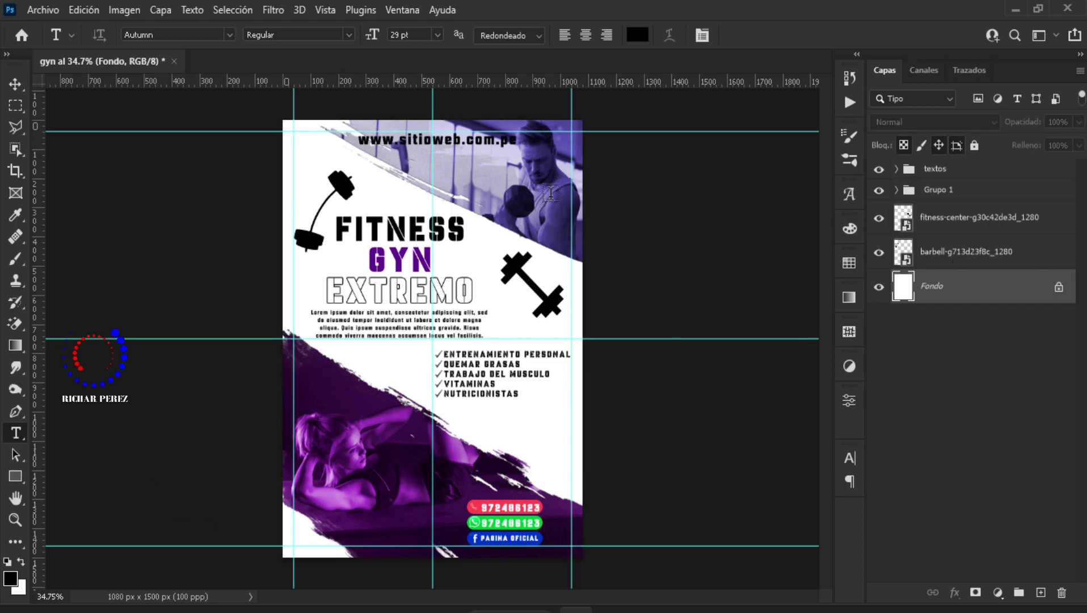
Embed texture-gb37ec71b0_1920 and enlarge it over the flyer's centre, undoing a trial flip.
click(23, 10)
click(166, 375)
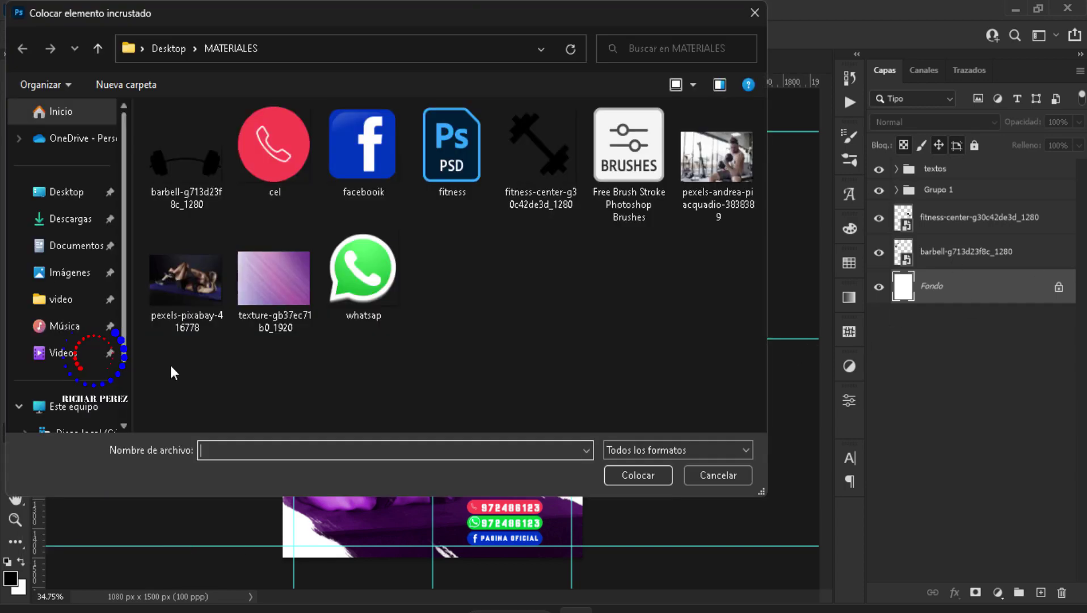
click(274, 281)
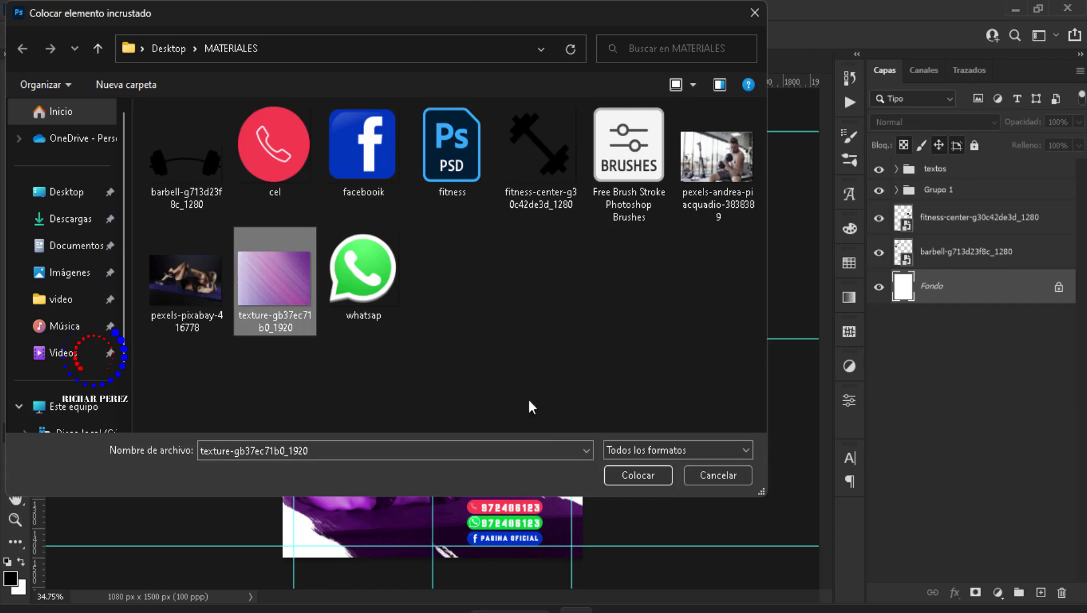
click(637, 474)
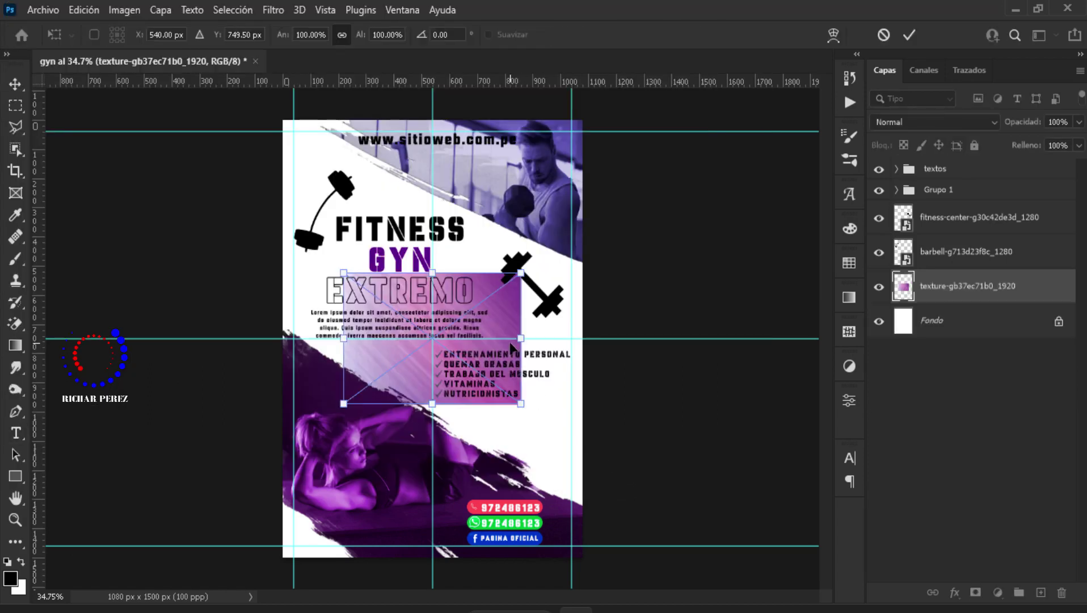
mouse_move(520, 338)
mouse_down()
mouse_move(634, 338)
mouse_move(551, 310)
mouse_up()
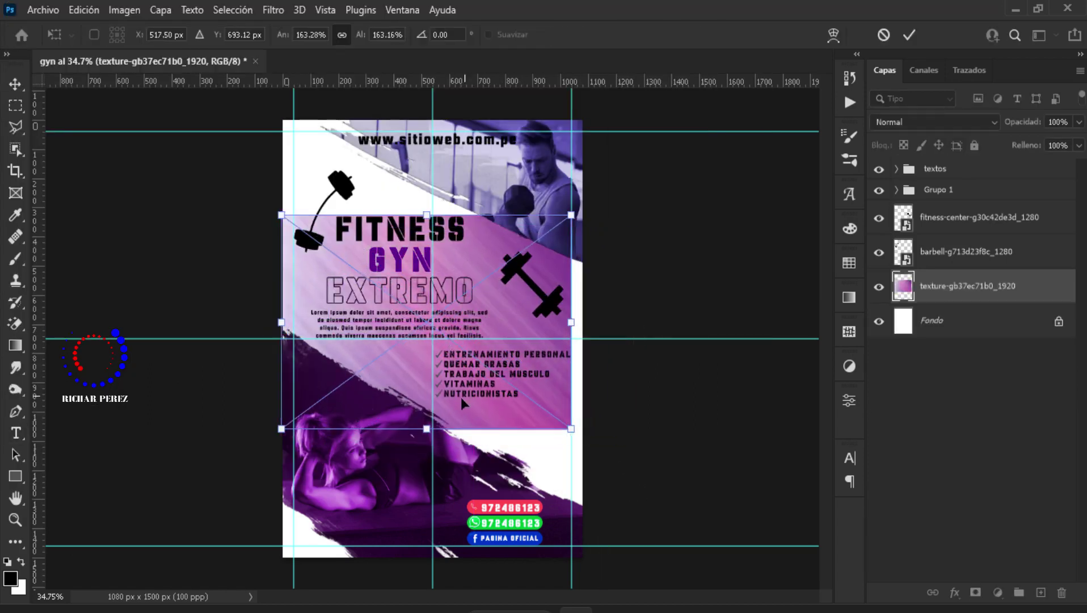
right_click(514, 389)
click(610, 353)
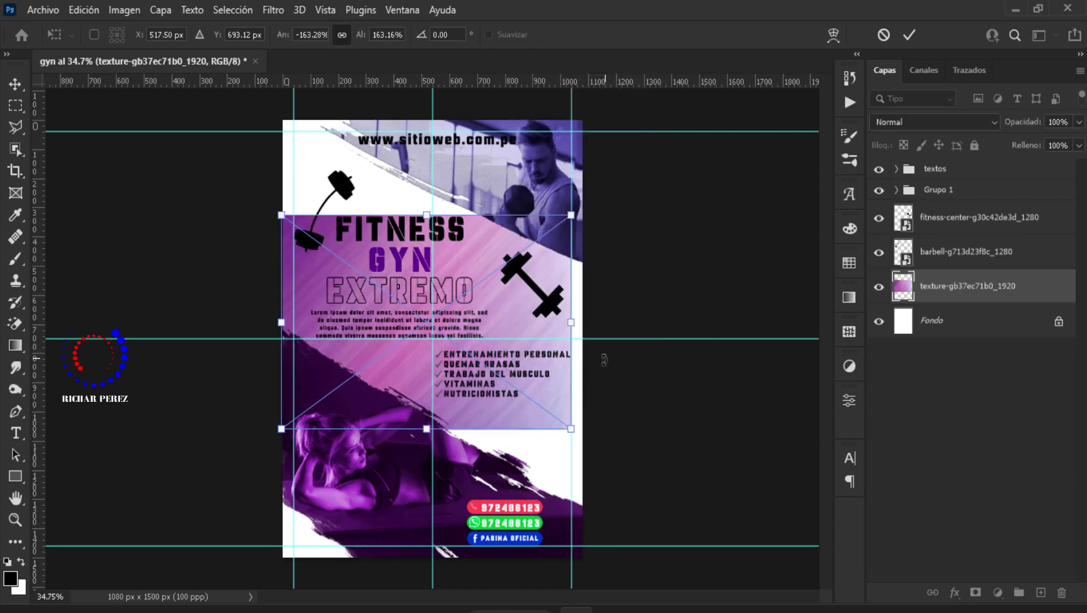
key(ctrl+z)
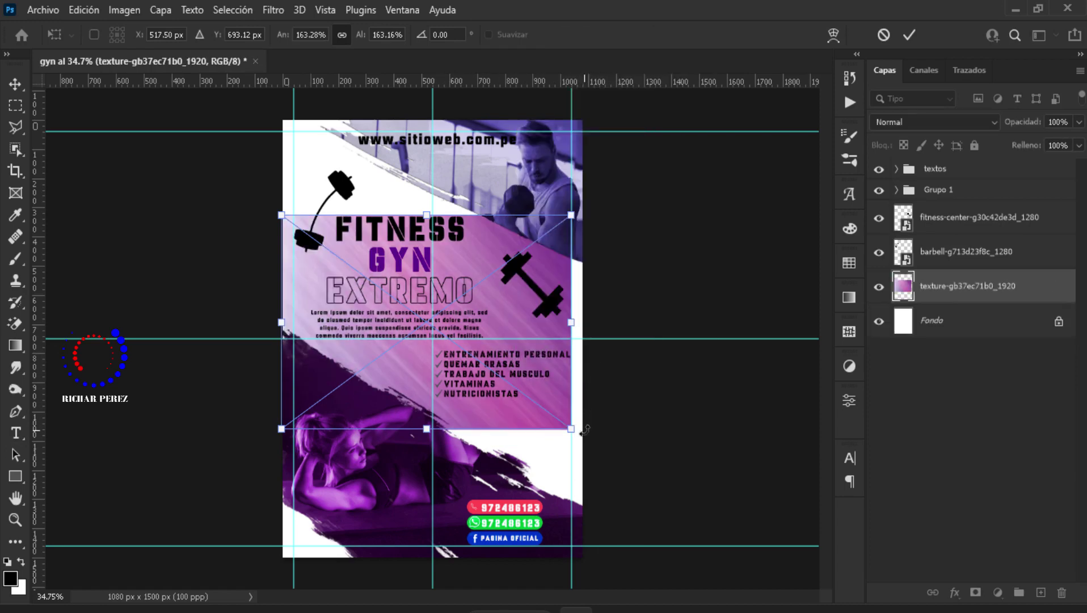
Scale the texture to about 354% and tilt it -9.49° to cover the poster.
mouse_move(595, 426)
mouse_down()
mouse_move(541, 500)
mouse_move(596, 451)
mouse_up()
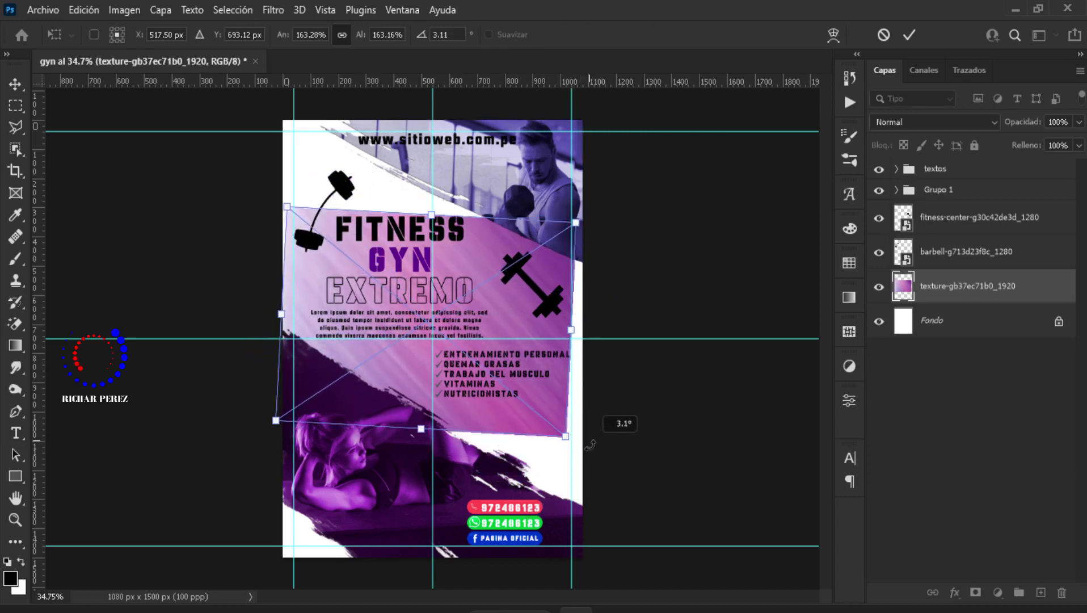
drag(572, 331, 736, 343)
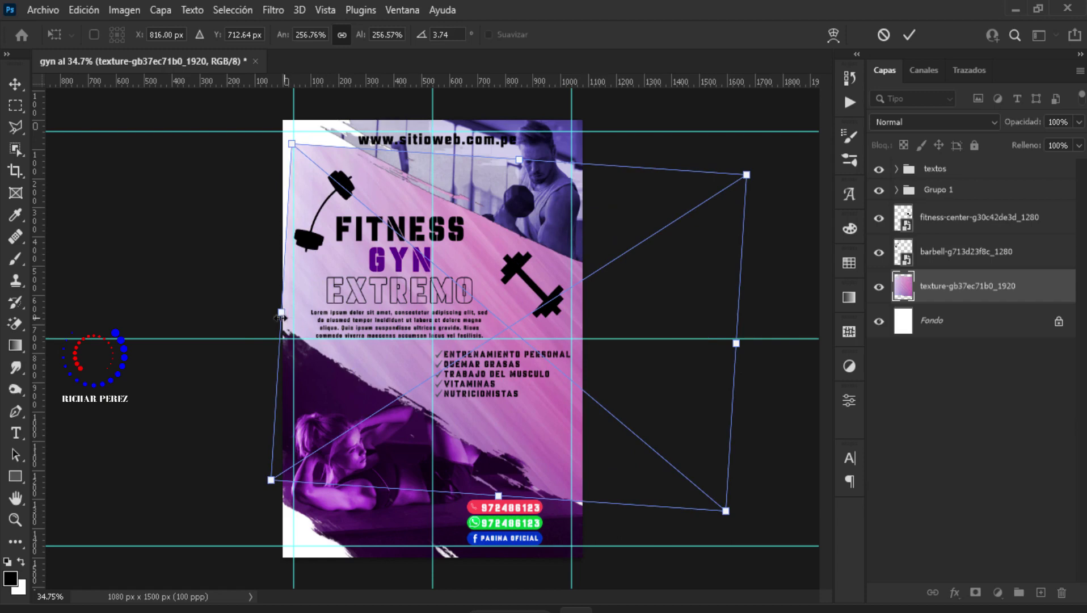
drag(280, 317, 152, 304)
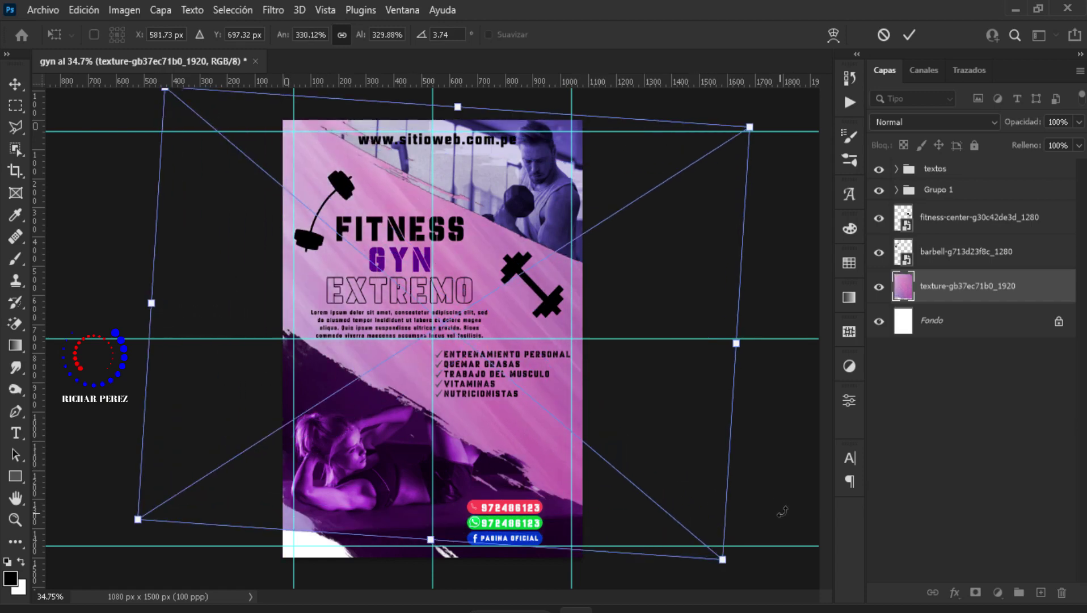
drag(782, 512, 804, 401)
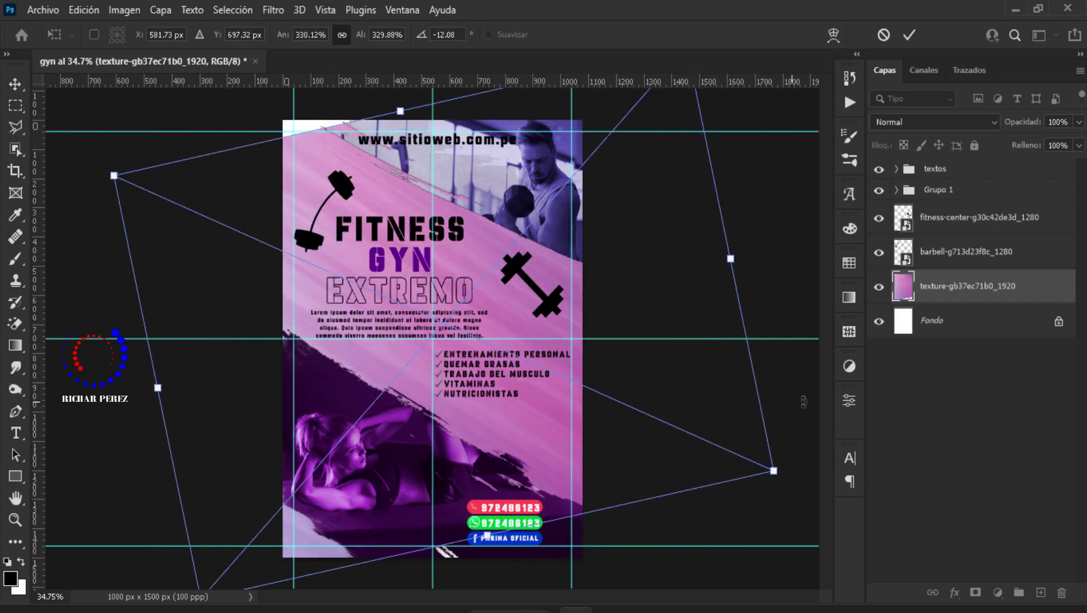
drag(663, 410, 650, 403)
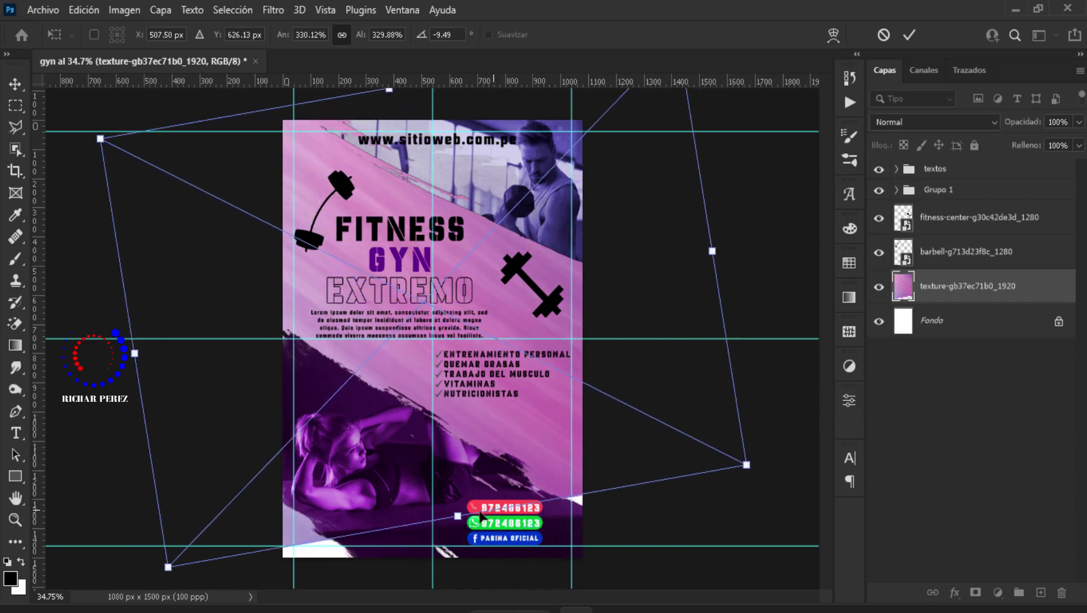
drag(480, 515, 475, 545)
key(Return)
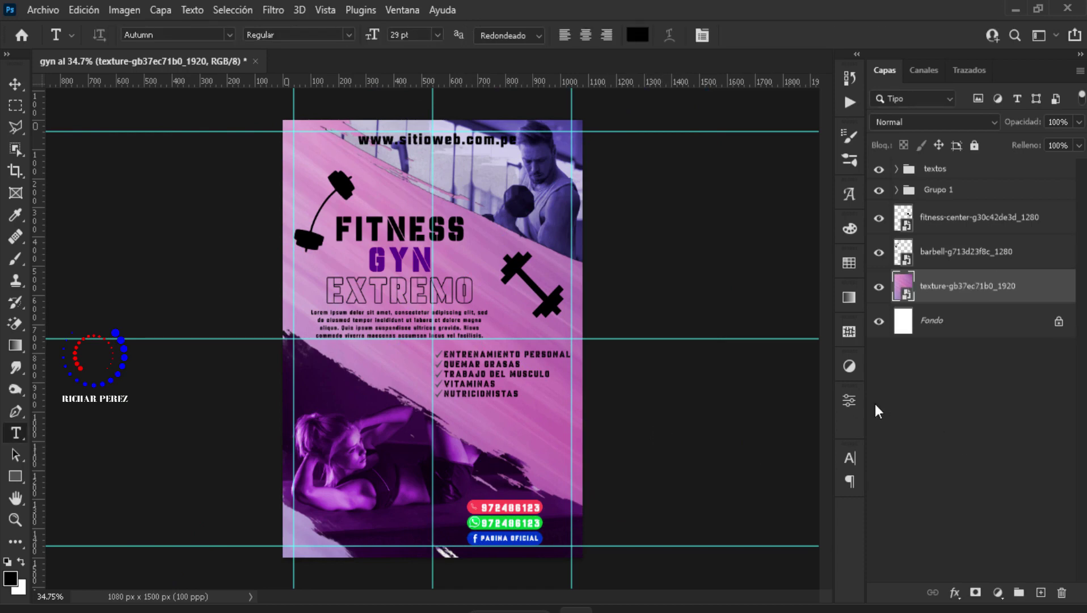
Add a Hue/Saturation layer clipped to the texture, colorized at hue 265, saturation 25, lightness +16.
click(997, 593)
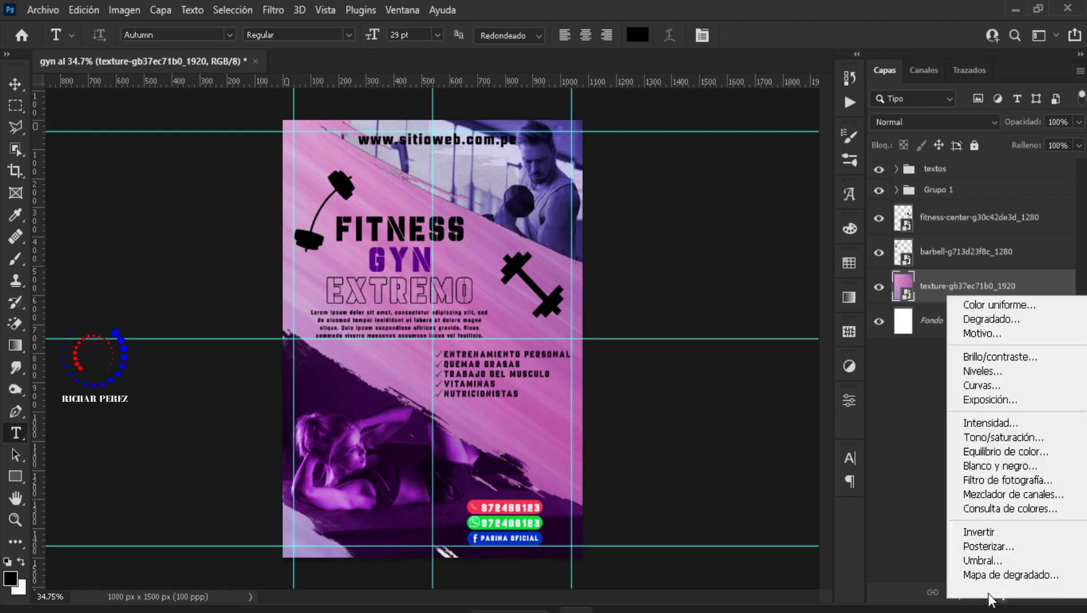
click(1003, 436)
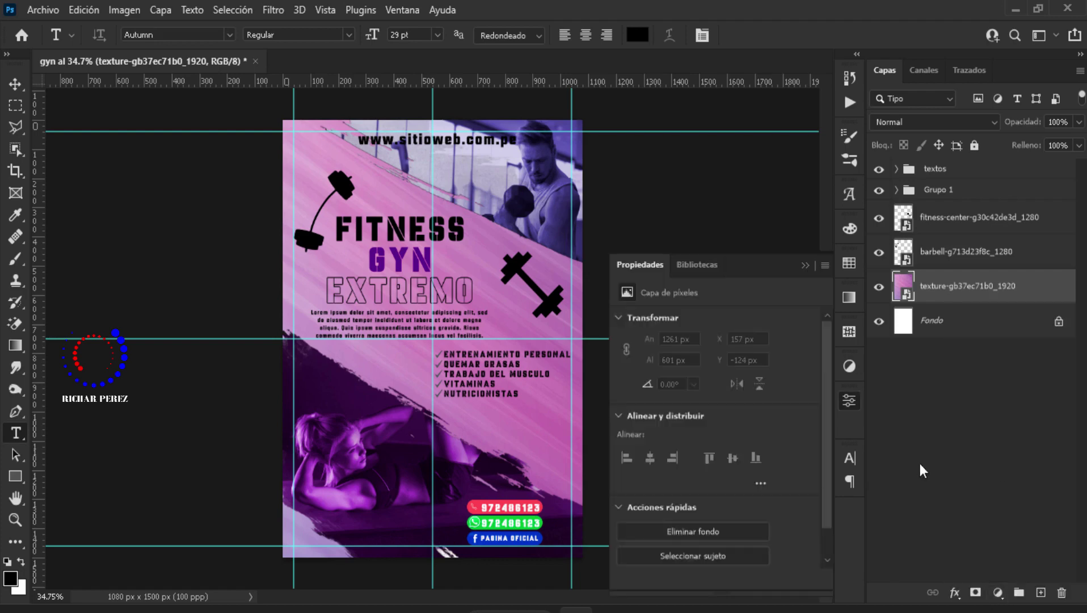
click(712, 579)
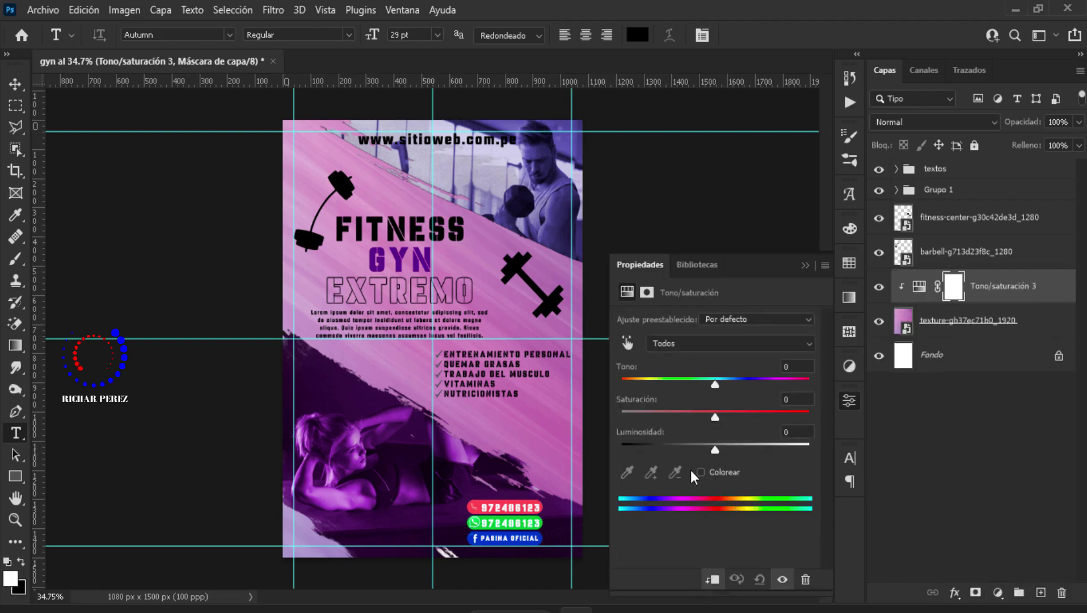
click(699, 473)
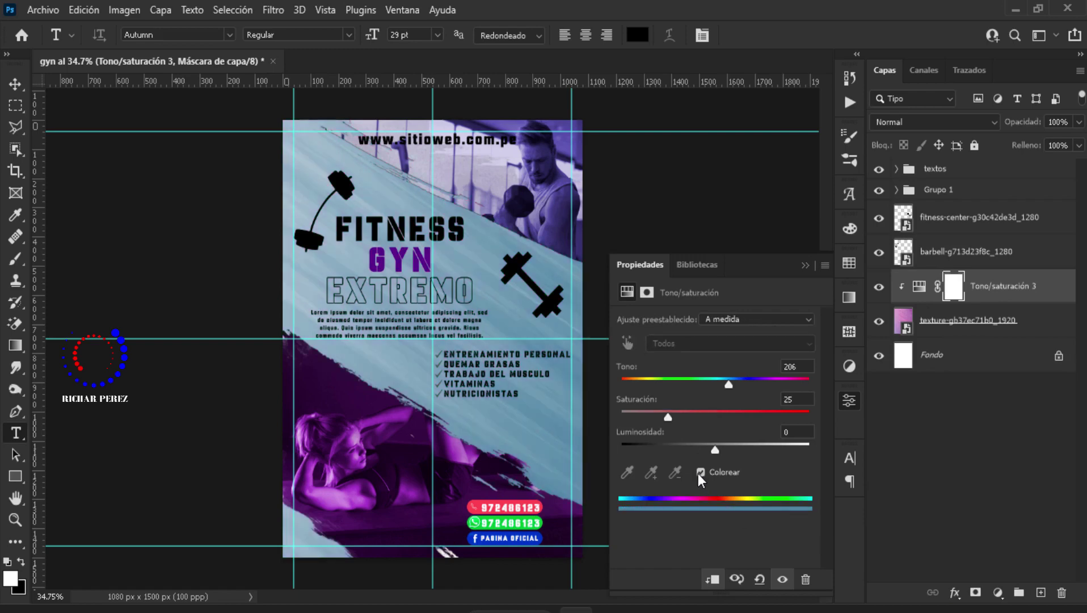
click(803, 367)
text(265)
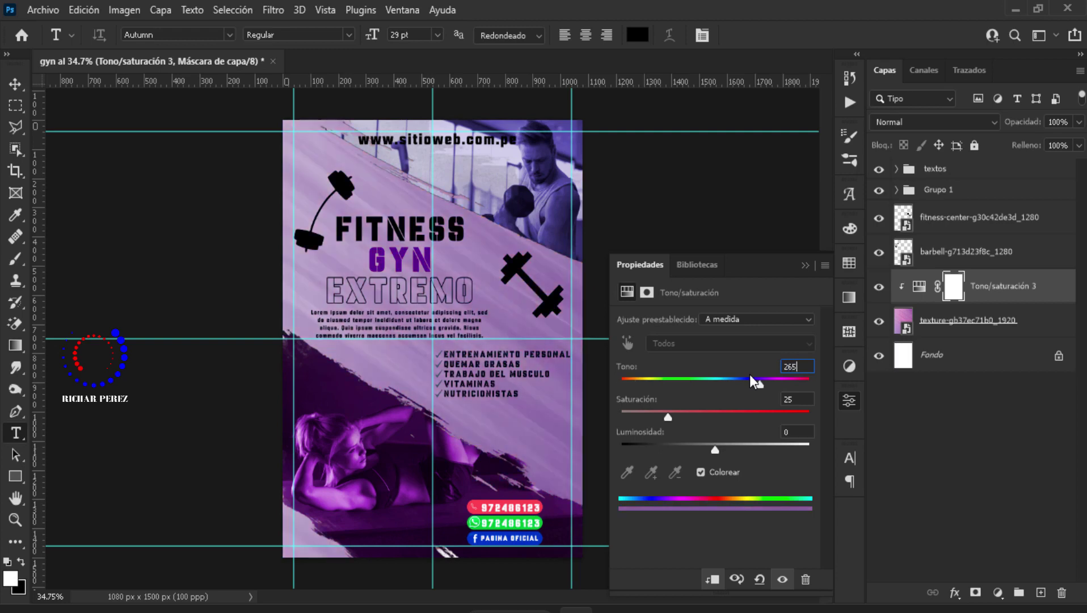
click(783, 400)
click(806, 432)
text(16)
key(Return)
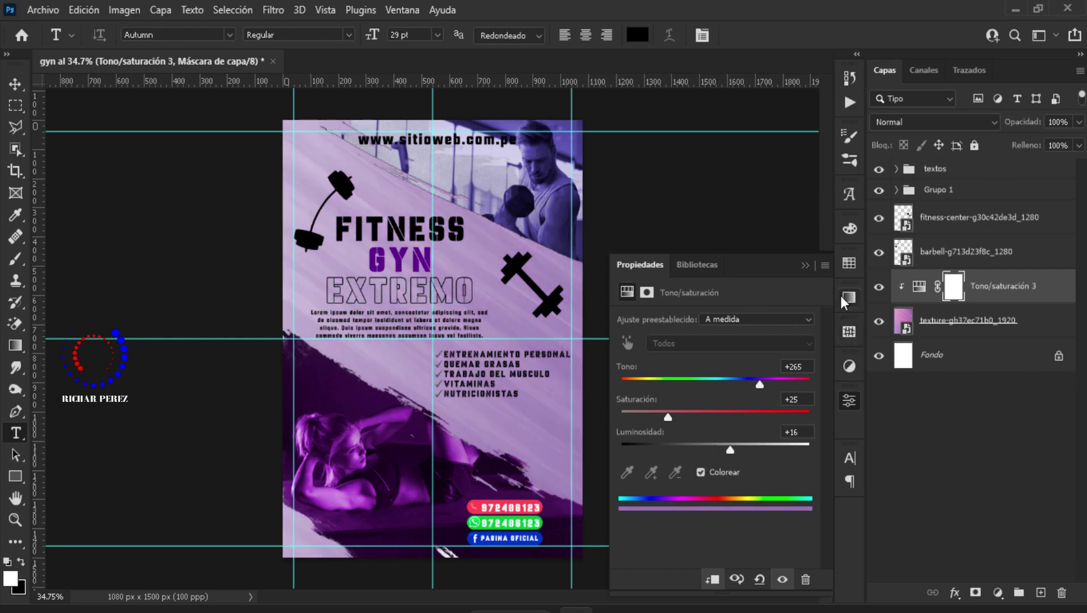
click(804, 265)
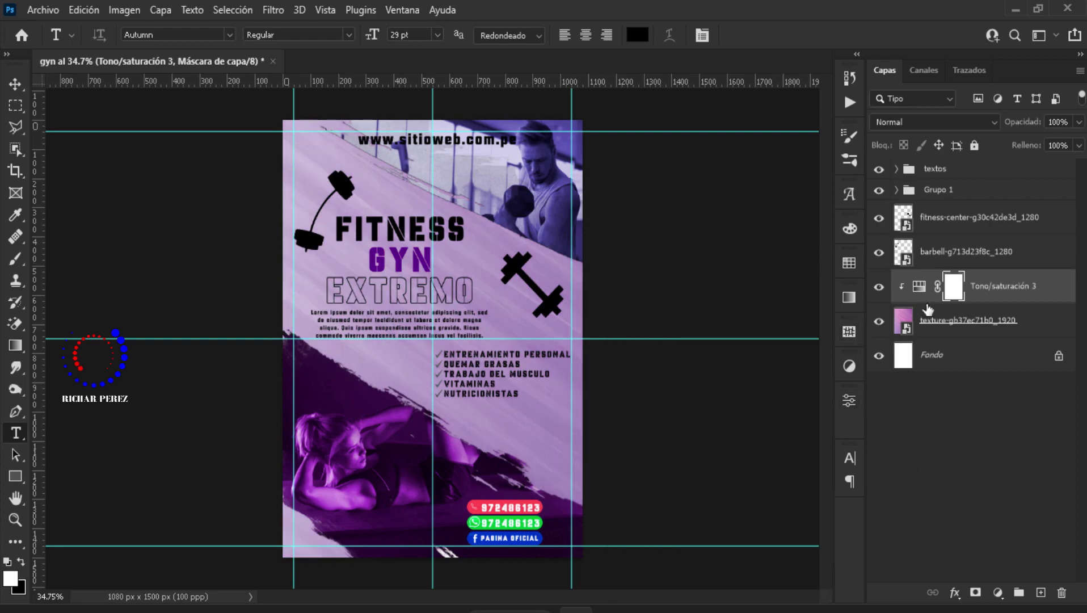
Clear every guide via View > Clear Guides and zoom in slightly on the flyer.
click(300, 10)
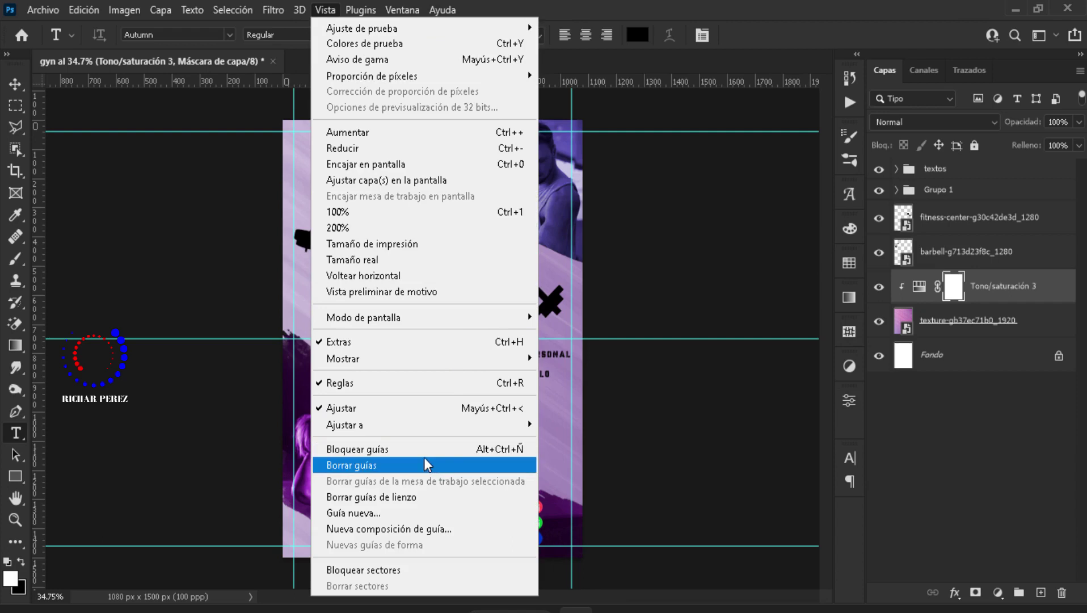
click(367, 465)
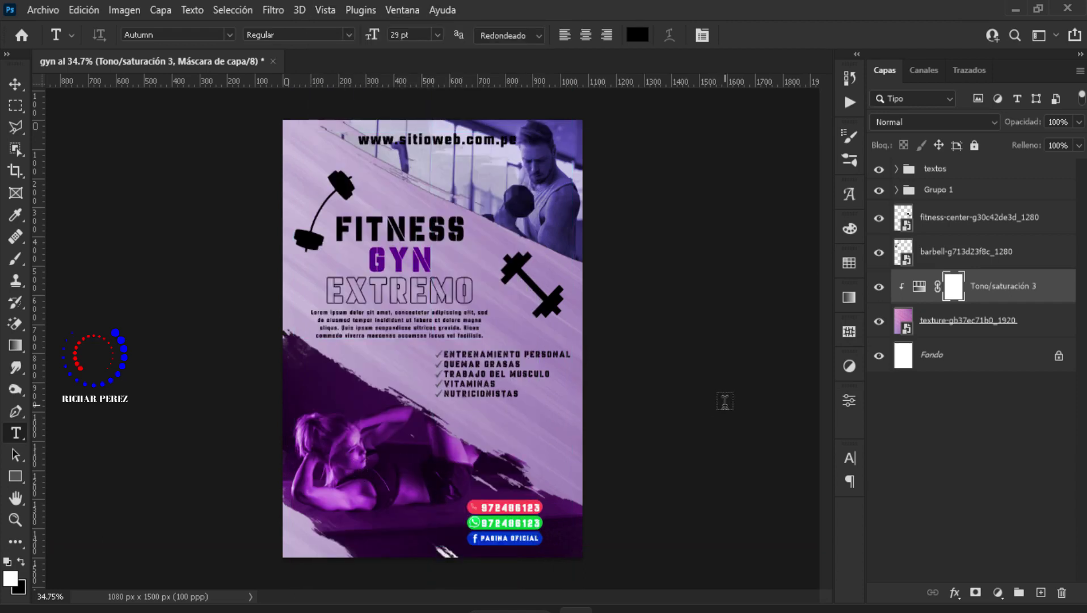
key(ctrl+plus)
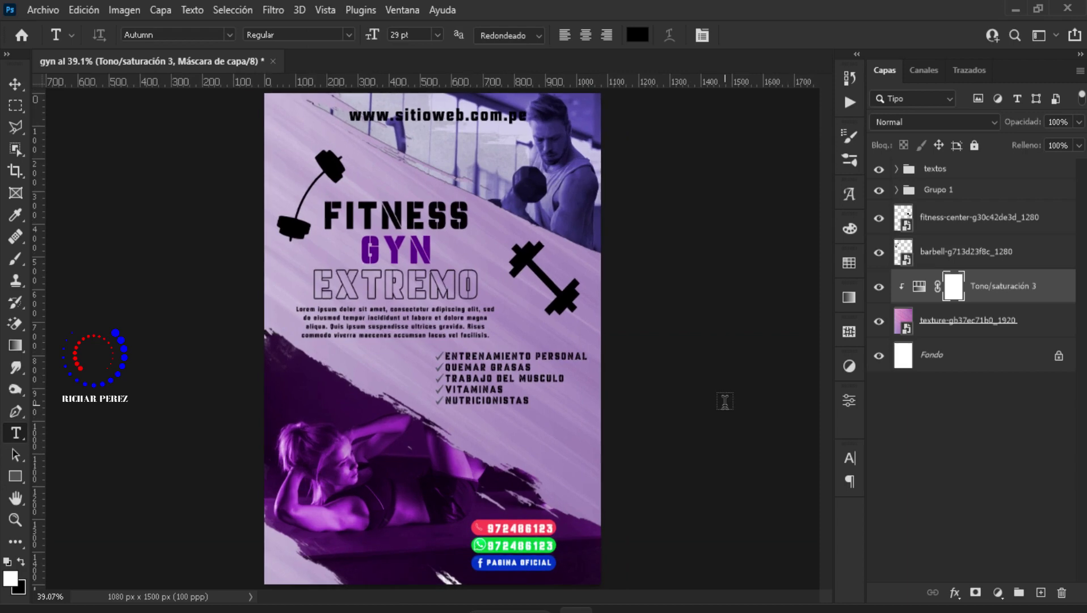